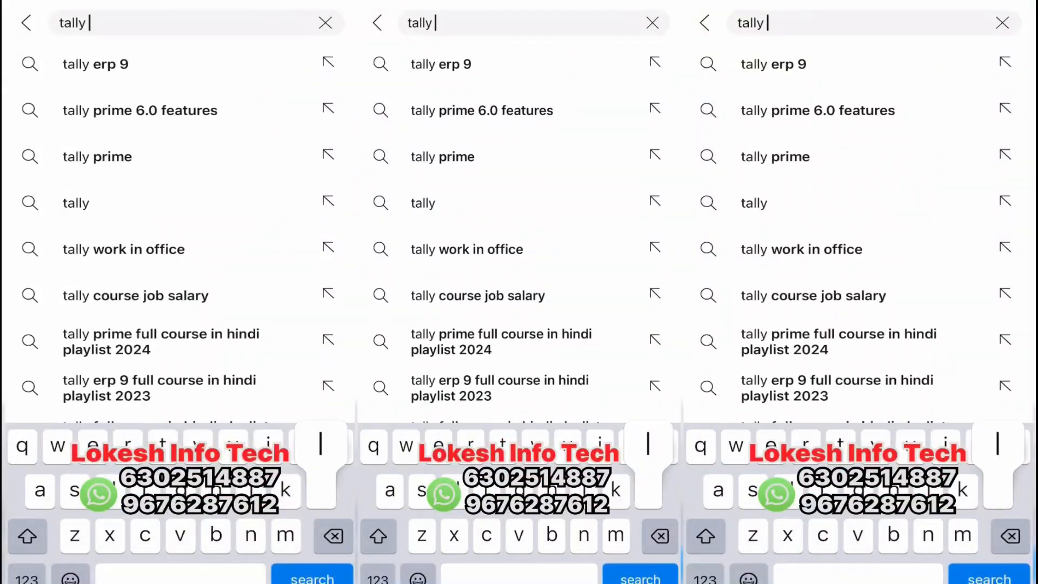
key(Return)
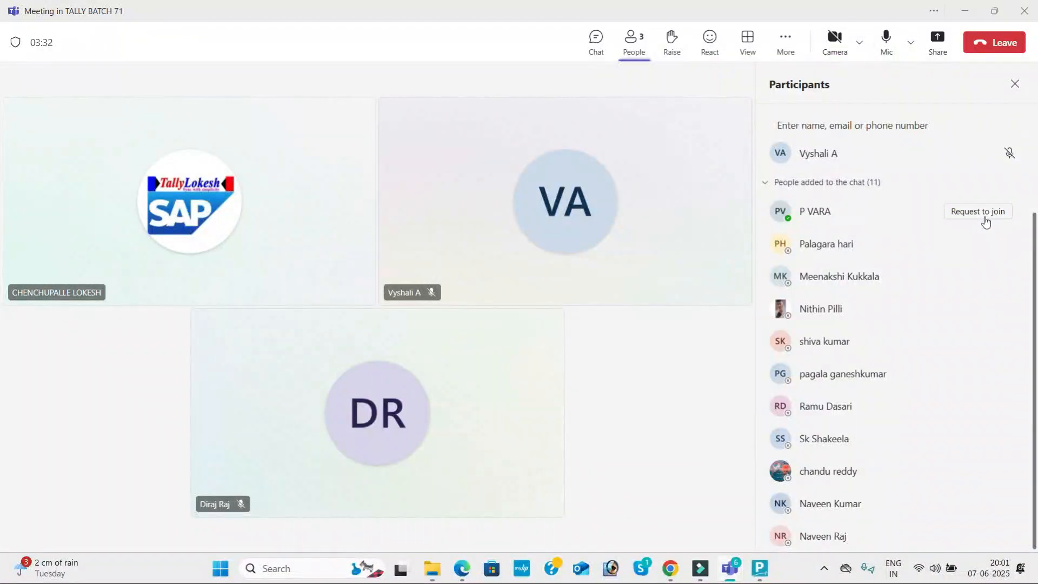
Step: Request the absent chat members to join the TALLY BATCH 71 meeting
click(978, 212)
click(978, 245)
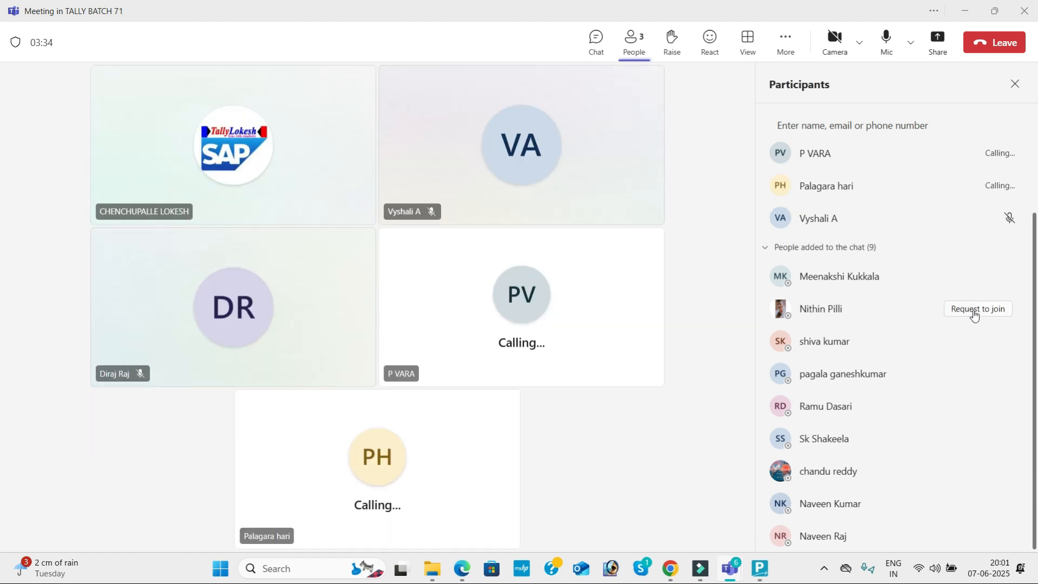
click(970, 282)
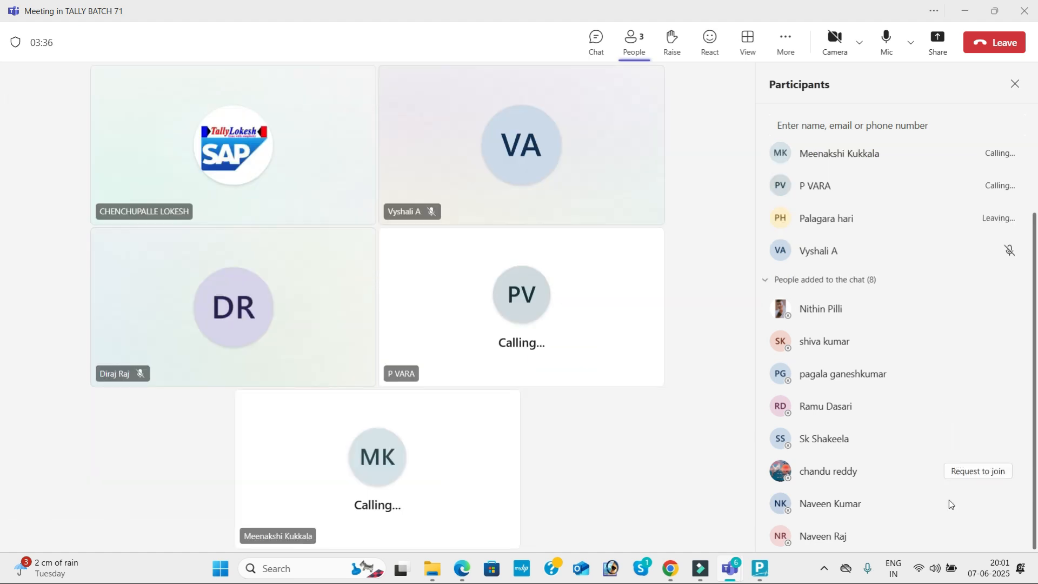
click(984, 537)
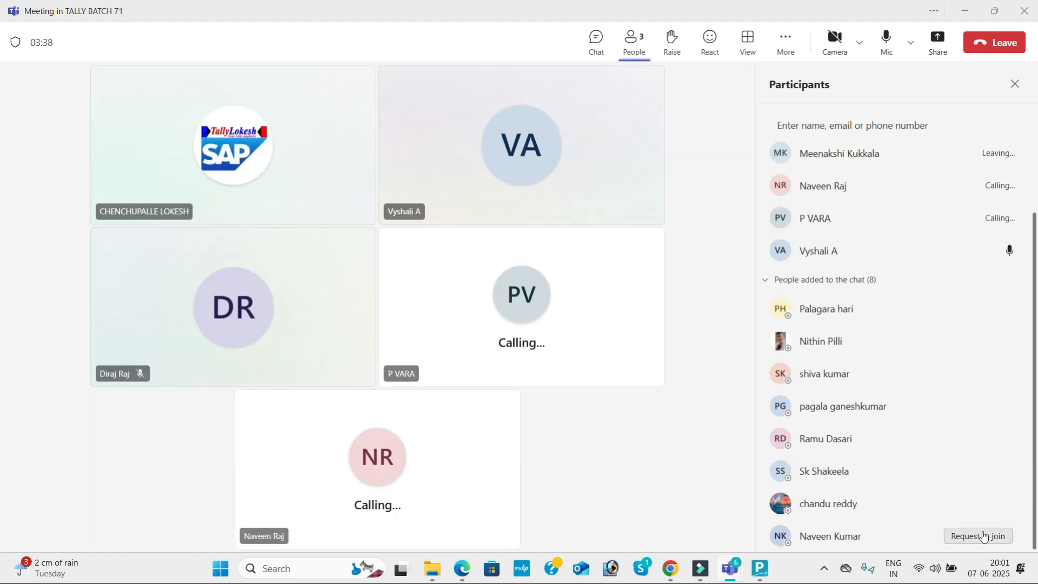
click(981, 537)
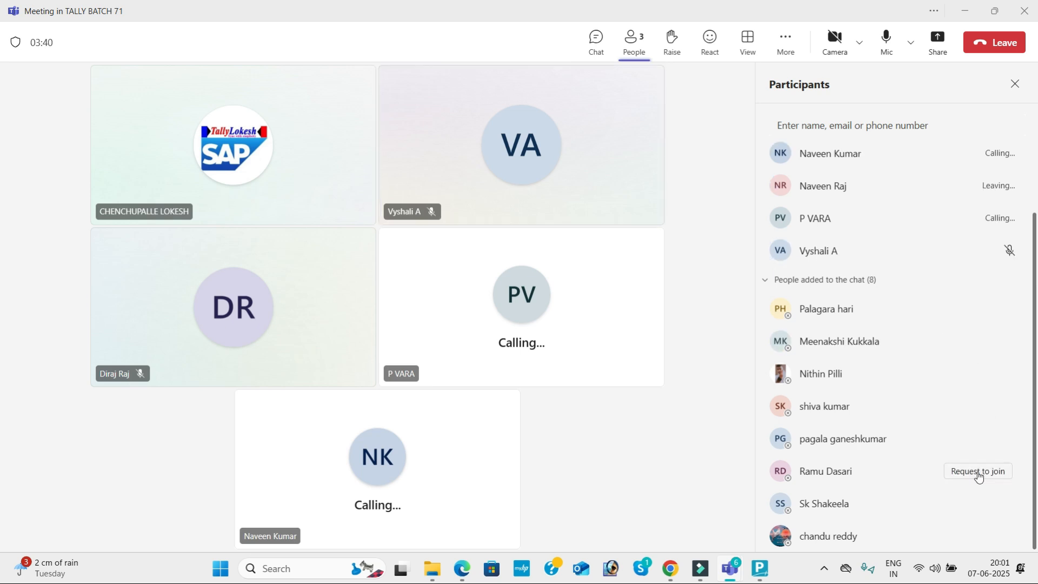
click(980, 483)
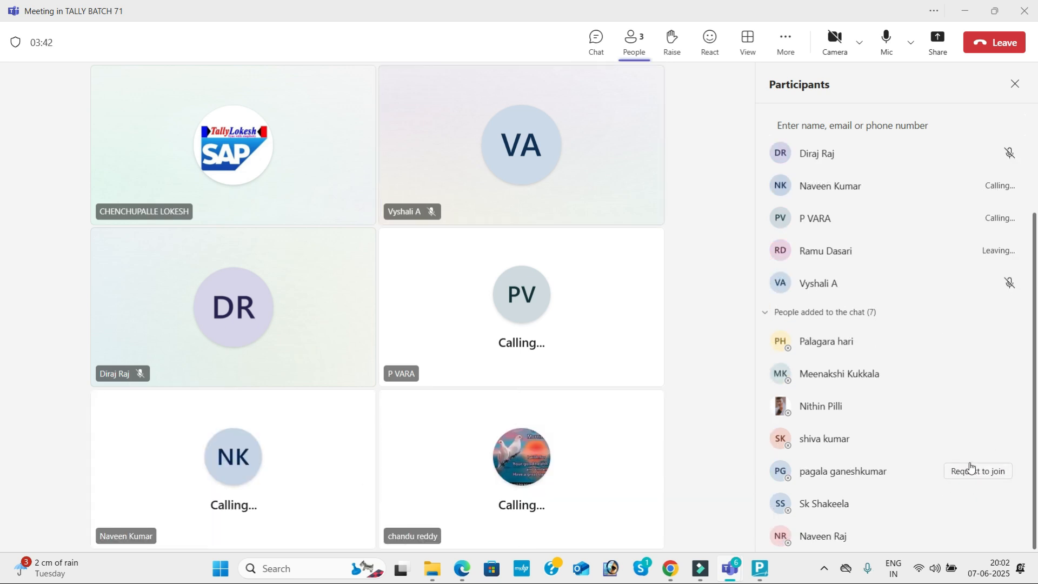
click(973, 472)
click(973, 472)
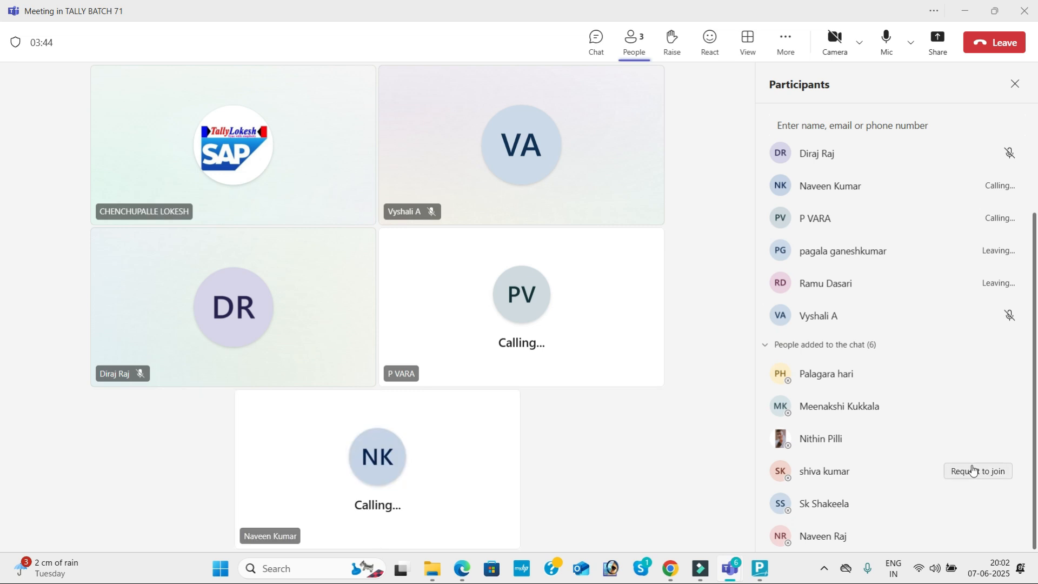
click(969, 501)
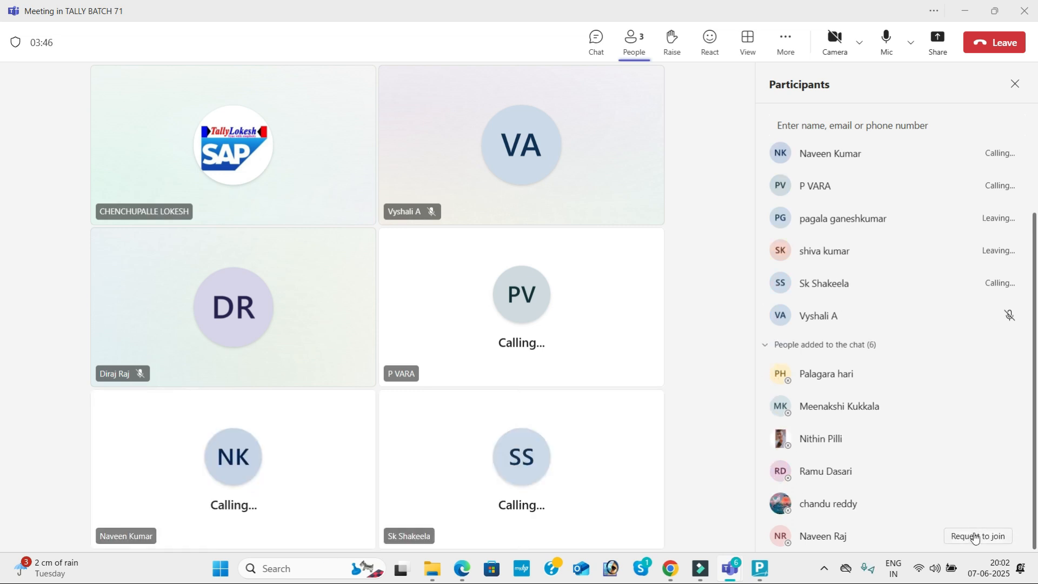
click(974, 536)
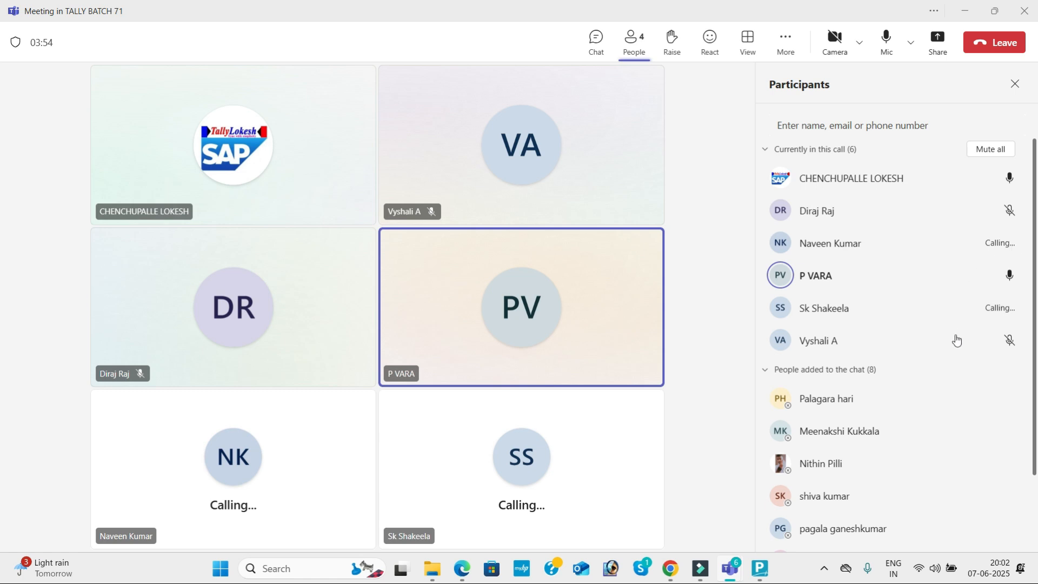
scroll(951, 412, down, 2)
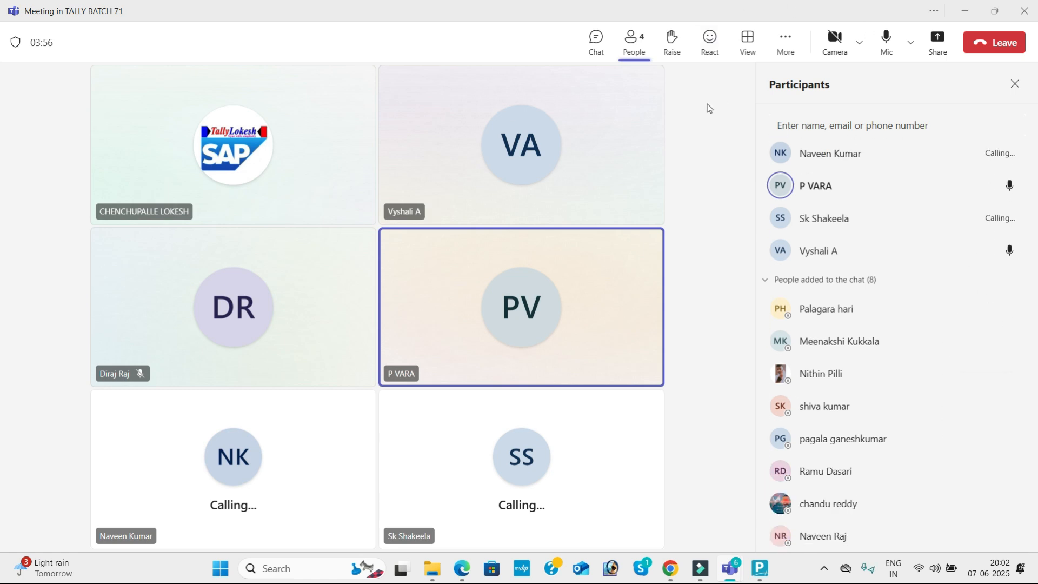
Step: Share the screen in the meeting and minimize the meeting app's chat window
click(941, 41)
click(784, 217)
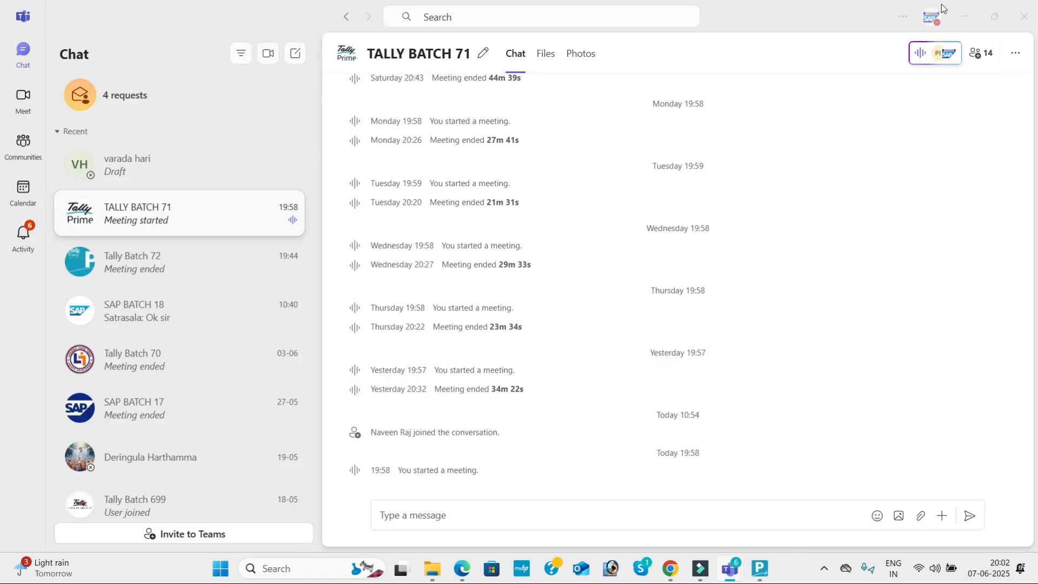
click(965, 20)
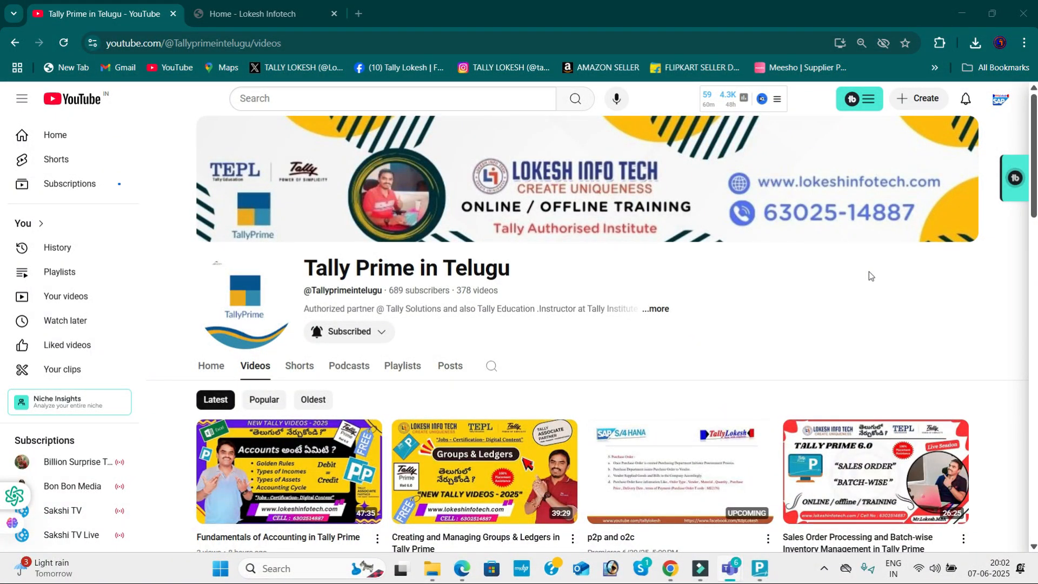
scroll(869, 272, down, 5)
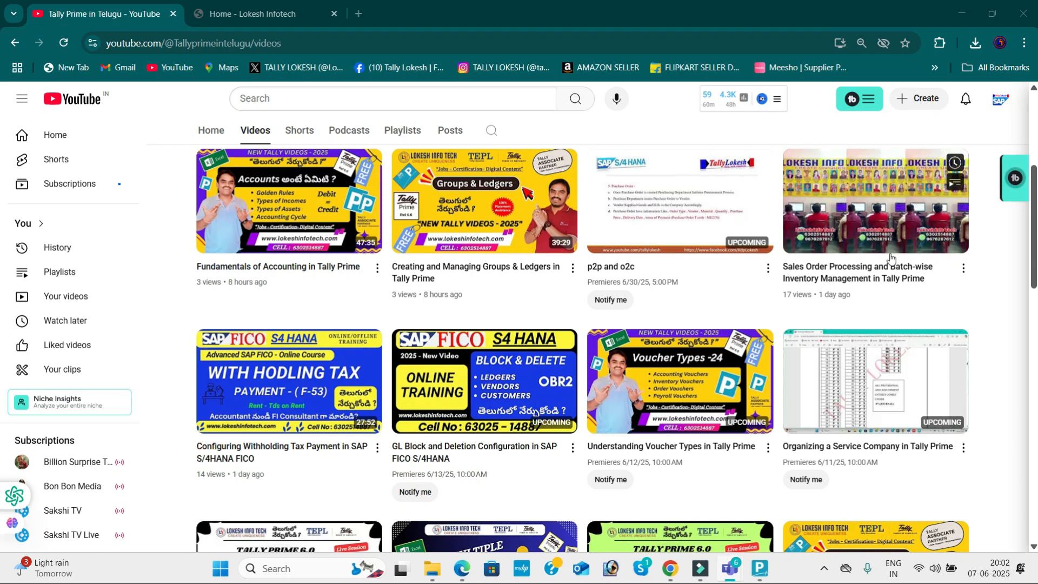
scroll(903, 257, up, 1)
scroll(903, 256, up, 5)
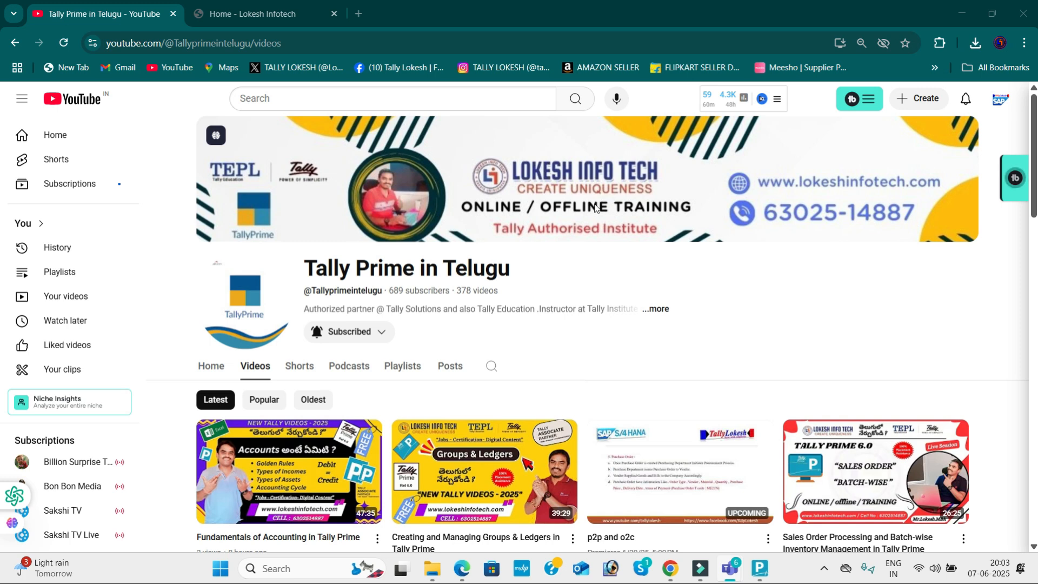
Step: Switch to TallyPrime and start creating a new company from the company list
click(766, 577)
key(Up)
key(Up)
key(Up)
key(Up)
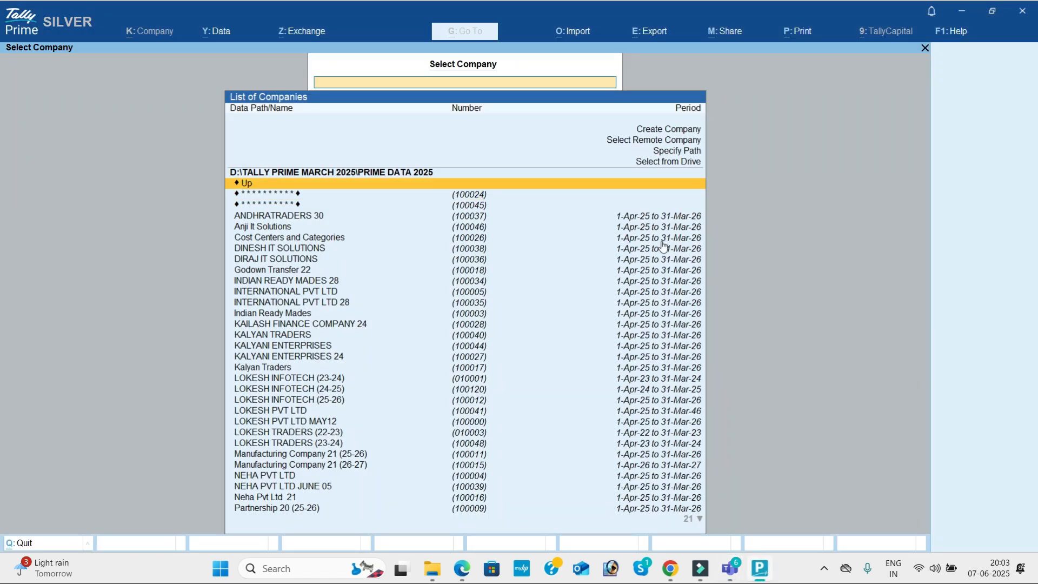
key(Up)
key(Return)
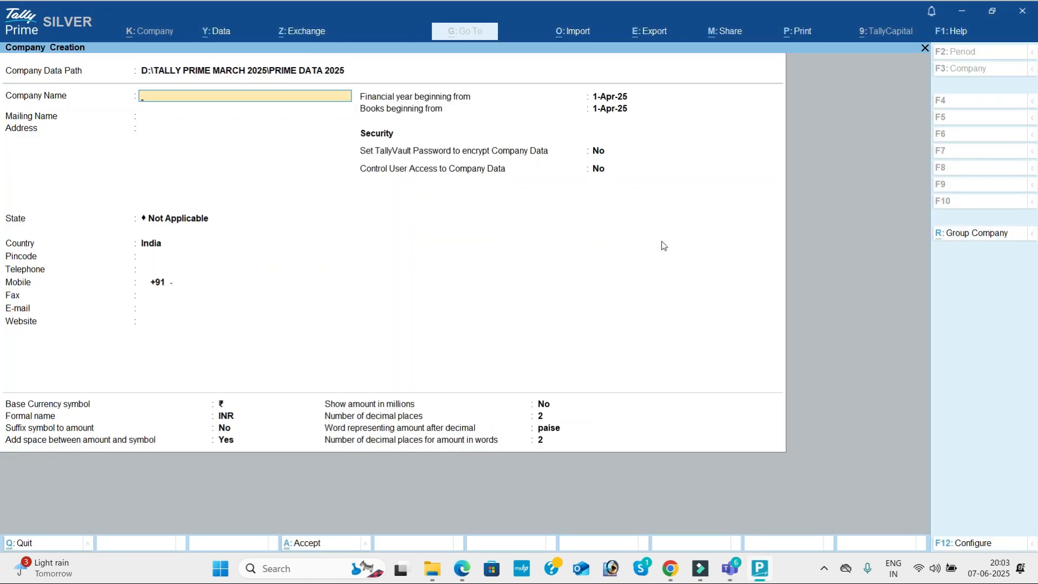
Step: Switch to Professinal Material S.pdf in Edge and review the heading and transactions of the Module 2 trading companies exercise
key(alt+Tab)
key(Tab)
key(Tab)
key(Tab)
key(Tab)
key(Tab)
key(Tab)
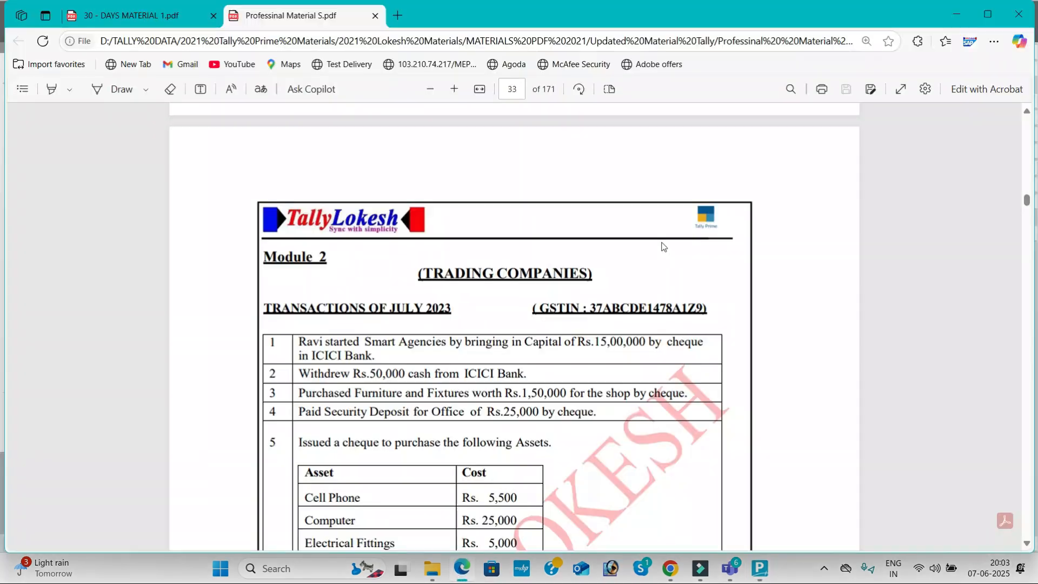
scroll(619, 263, down, 1)
scroll(619, 264, up, 4)
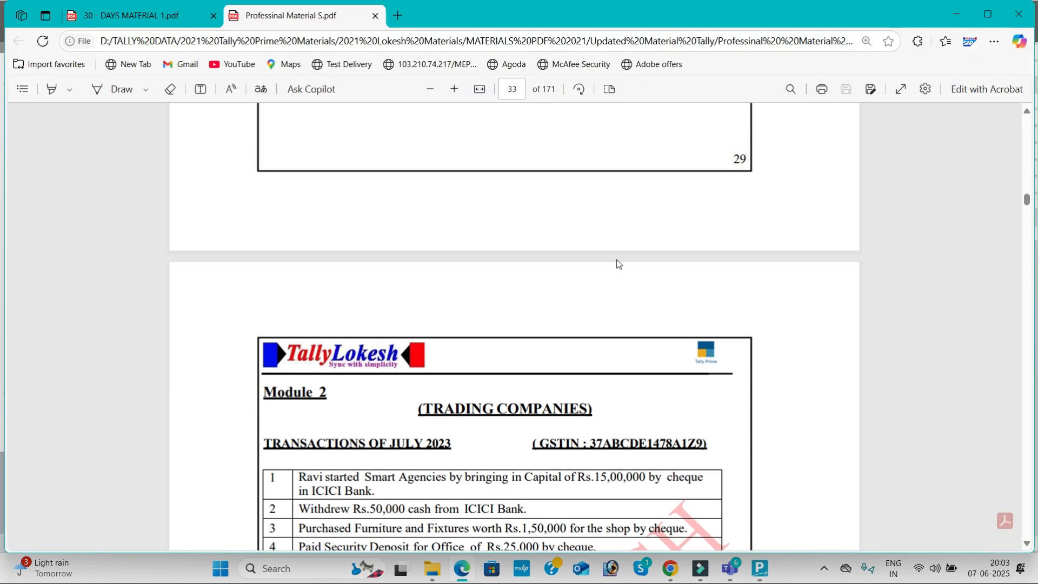
scroll(619, 264, down, 3)
Step: Return to TallyPrime and create the company Trading Company June 07 with the state Andhra Pradesh
key(alt+Tab)
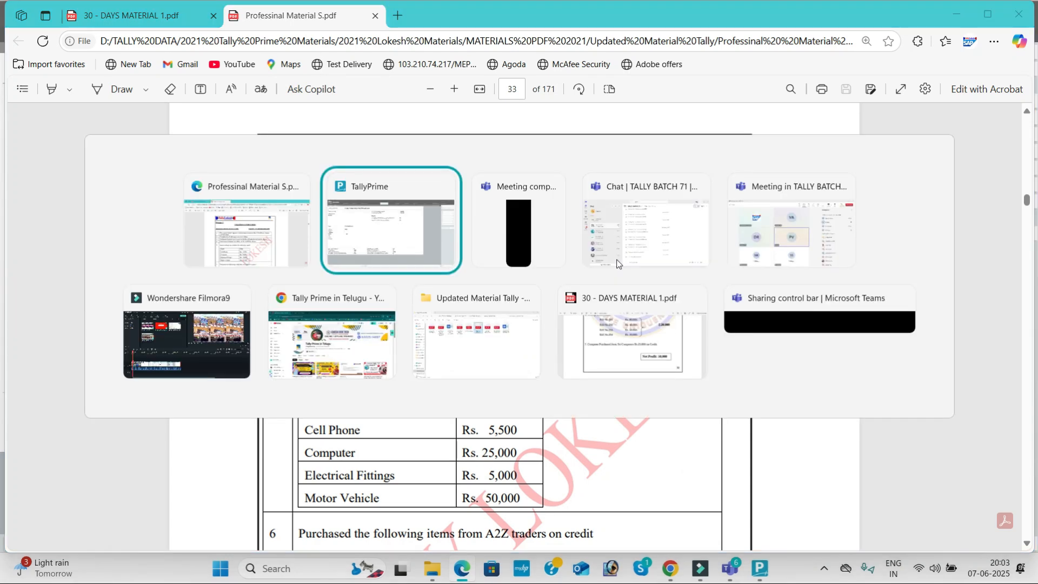
text(Tra)
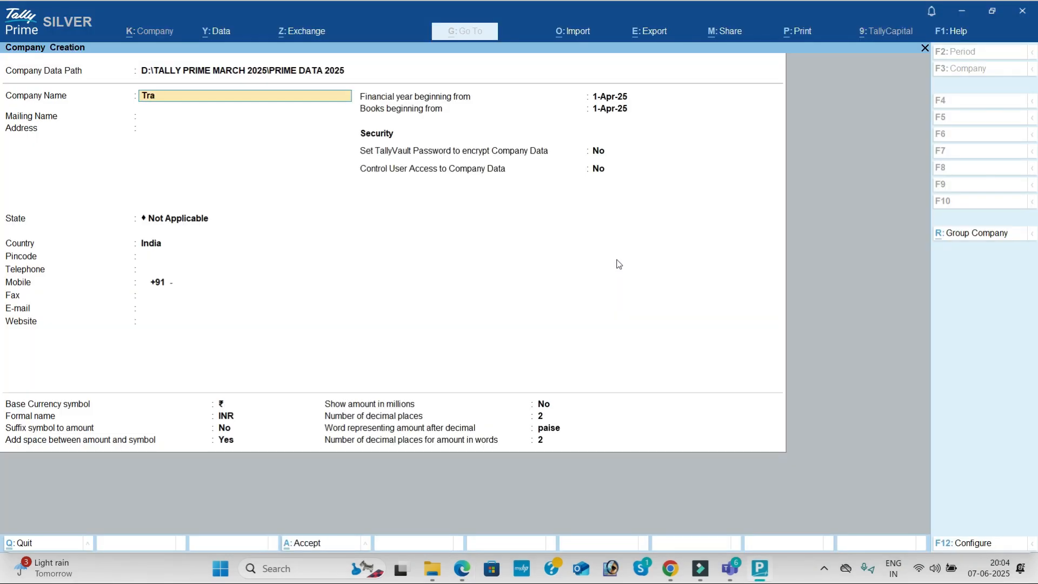
text(ding Company June 07)
key(Return)
key(Return)
key(Return)
key(Down)
key(Down)
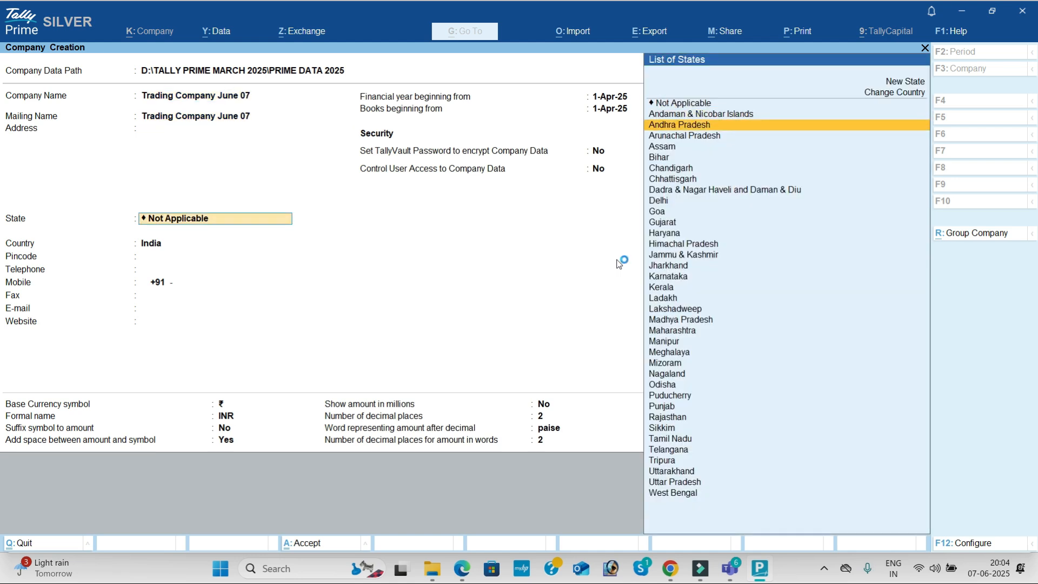
key(Return)
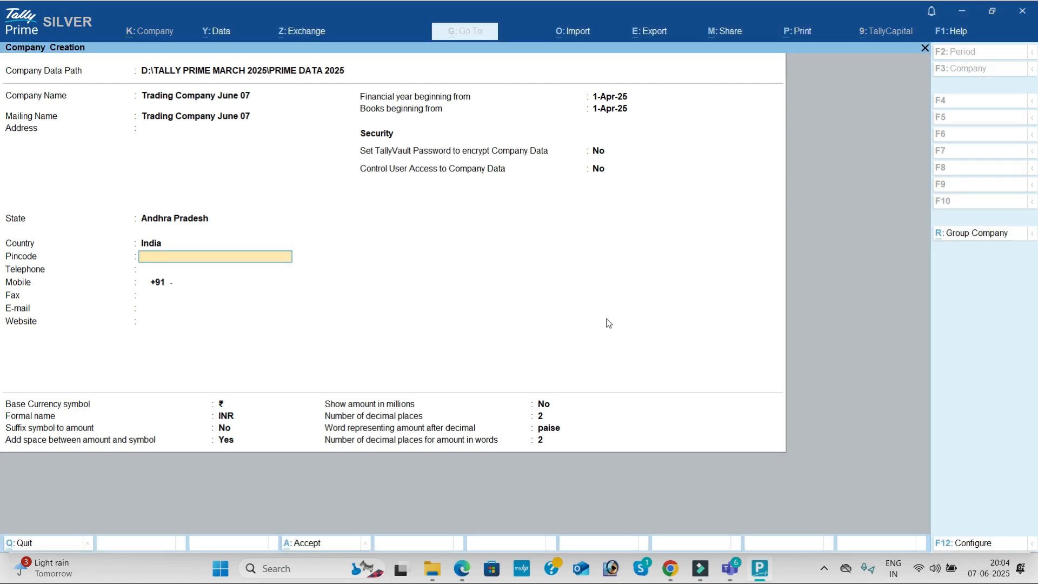
key(ctrl+a)
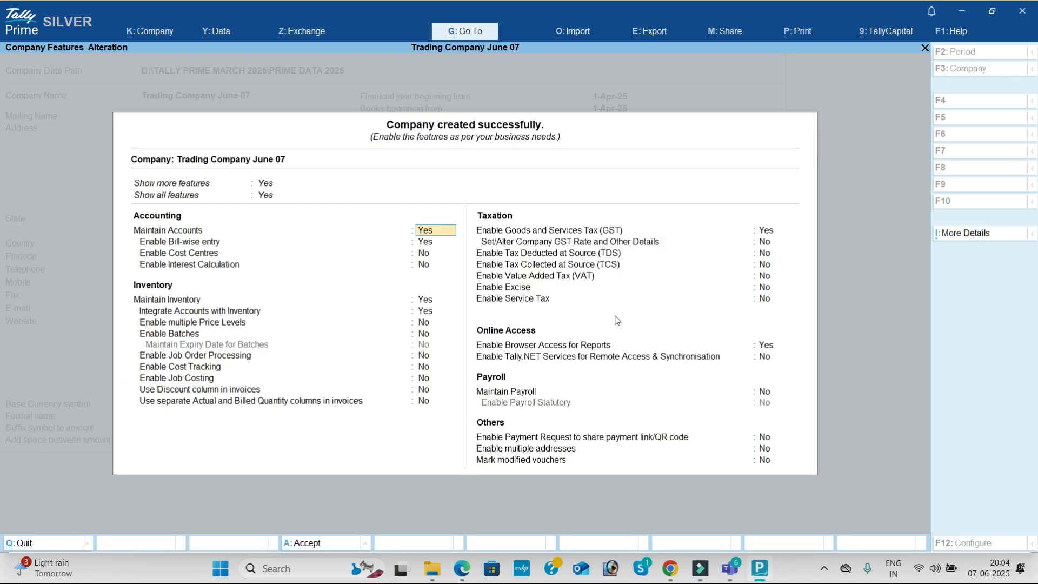
Step: Disable bill-wise entry in the company features and proceed through the inventory options to the GST setting
key(Return)
key(Down)
key(Down)
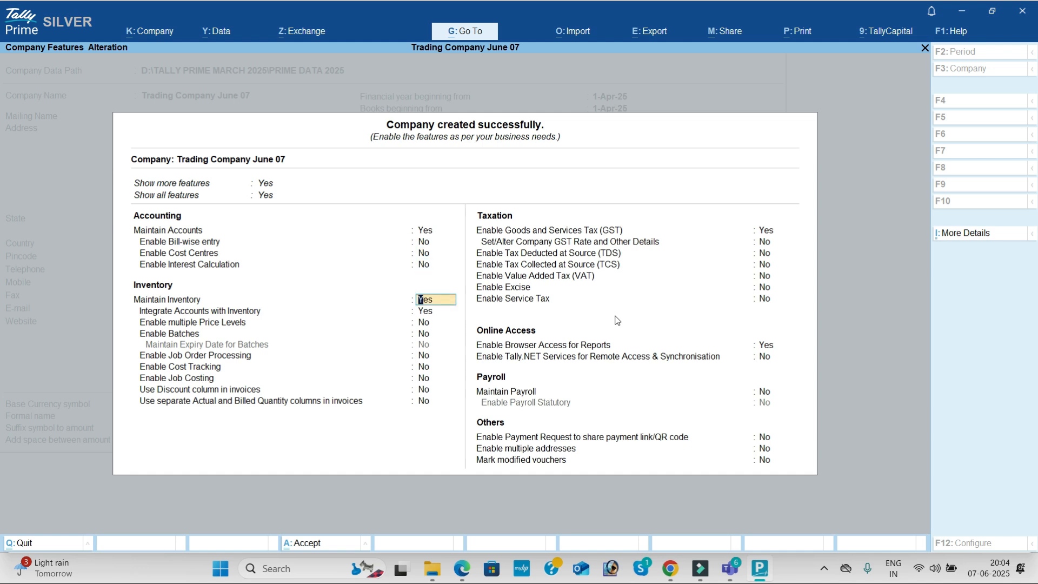
key(Down)
key(Down)
key(Down)
key(Down)
key(Down)
key(Down)
key(Down)
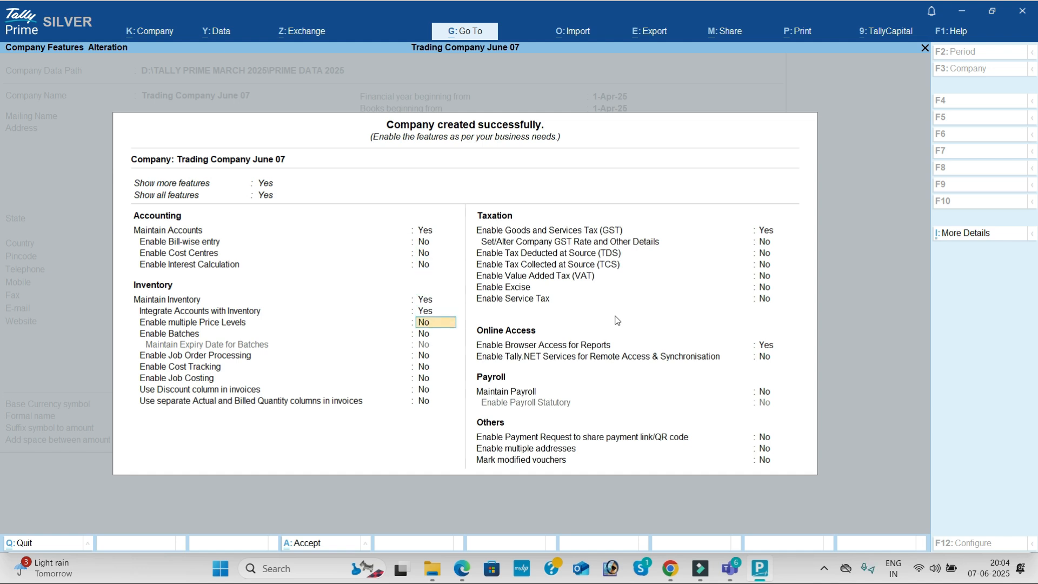
key(Down)
key(Down)
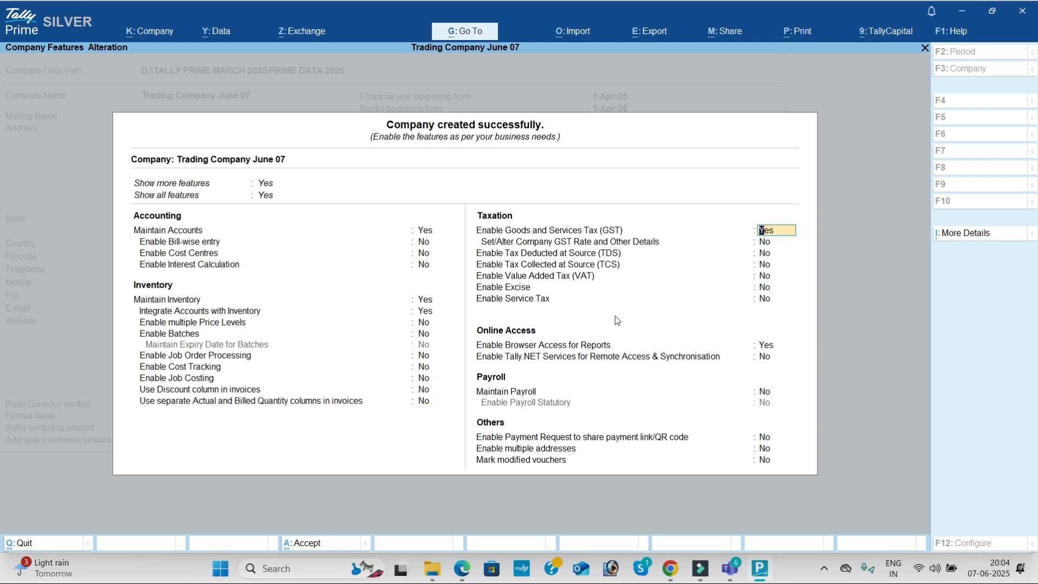
Step: Check the GSTIN in the PDF, enter 37 as the company's GSTIN/UIN, and save the GST details and company features
key(Return)
key(Return)
key(Return)
key(Return)
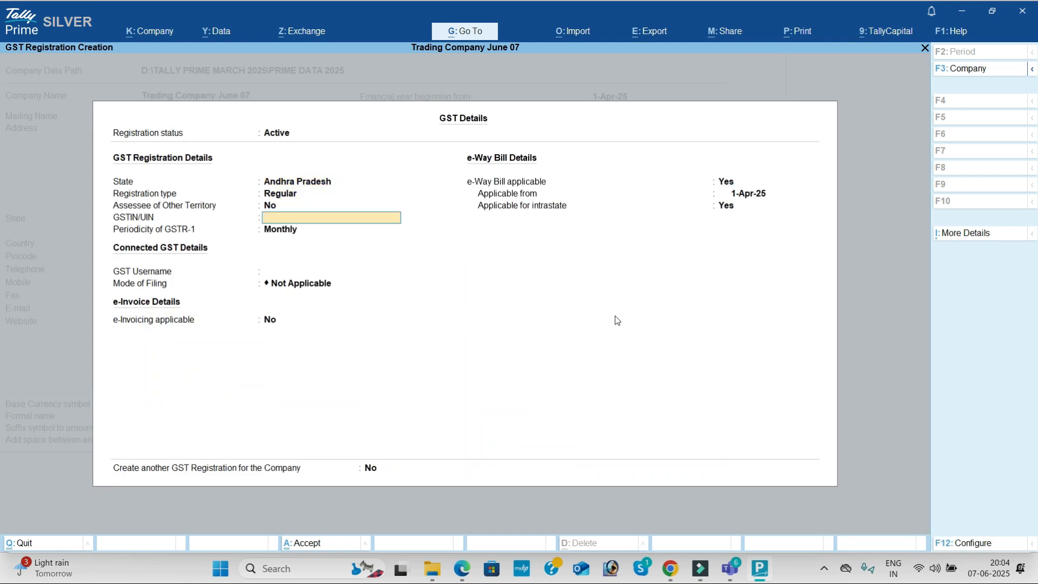
key(alt+Tab)
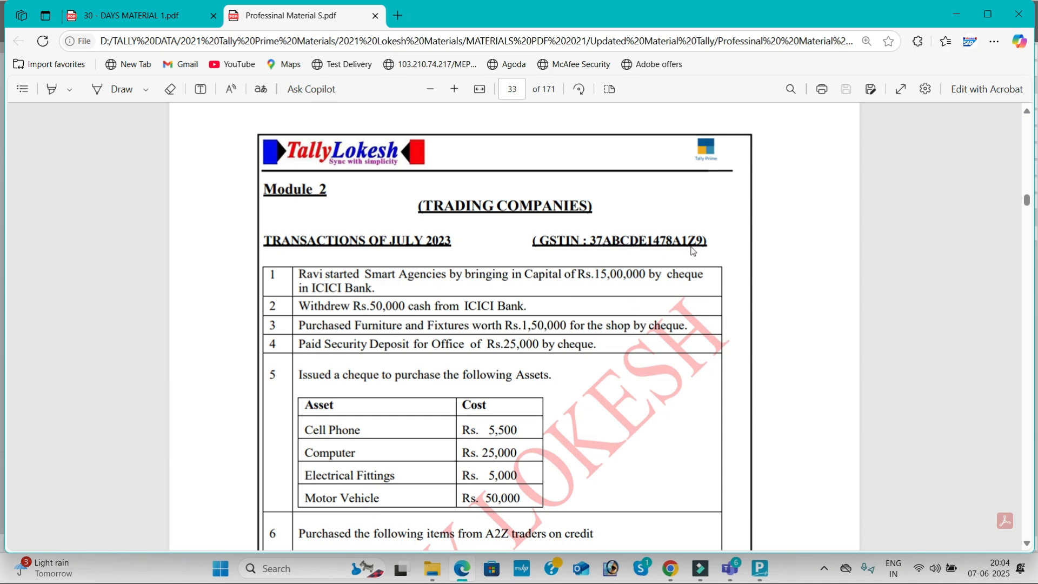
key(alt+Tab)
key(Return)
key(Return)
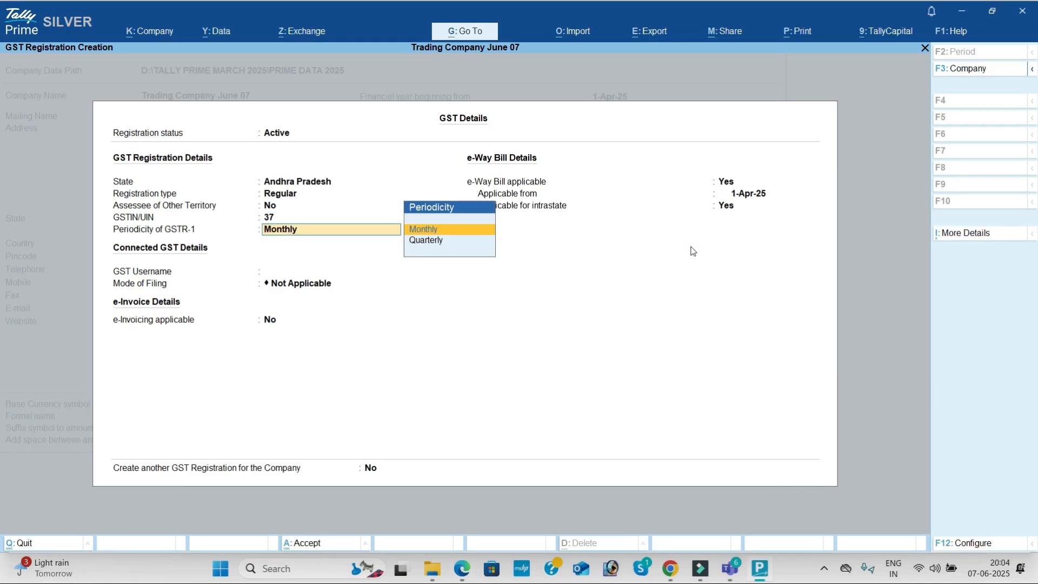
key(ctrl+a)
key(ctrl+a)
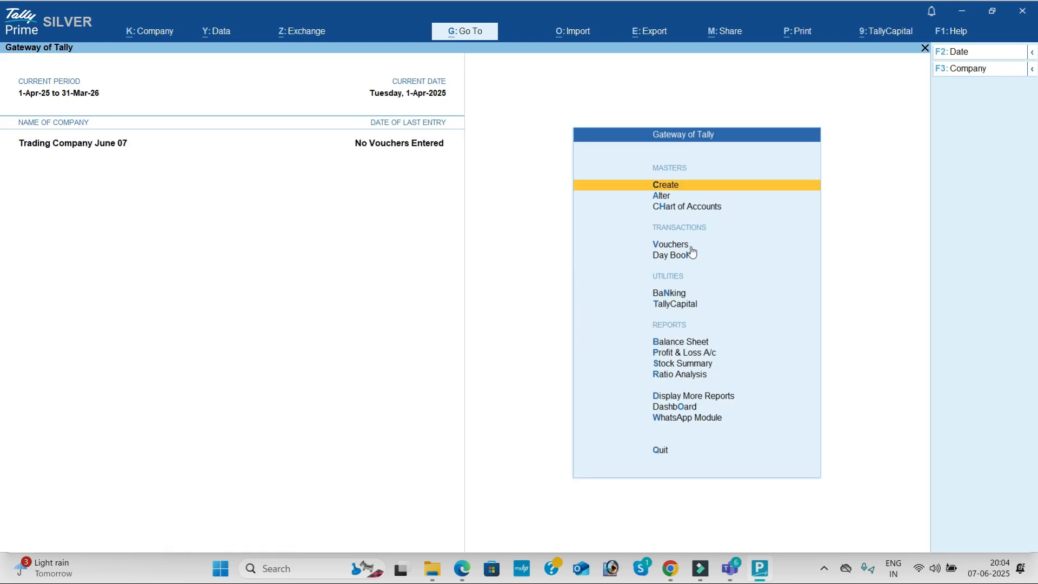
Step: Start a receipt voucher and set the voucher date to 1-7
key(Down)
key(Down)
key(Down)
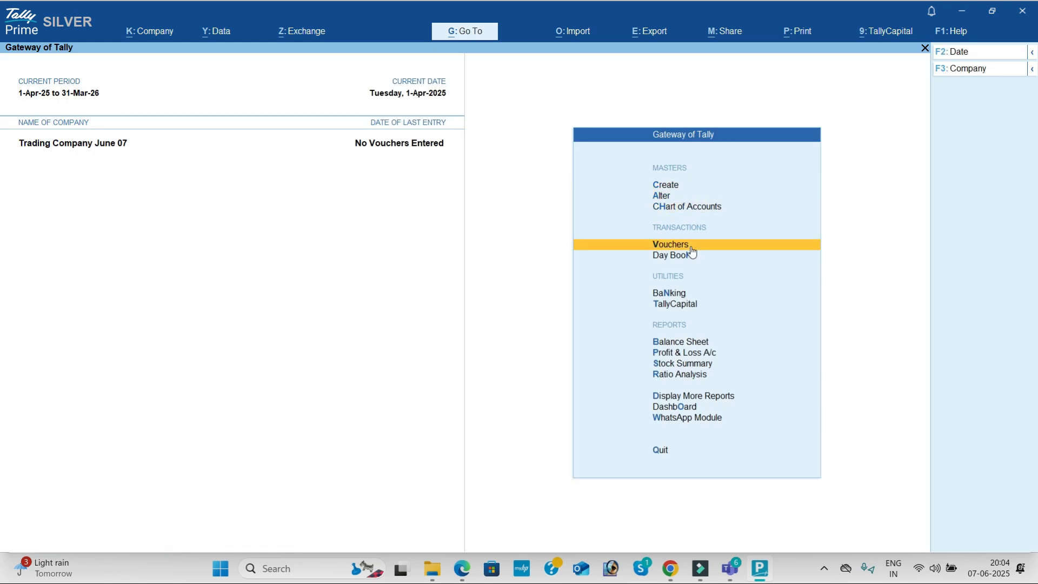
key(Return)
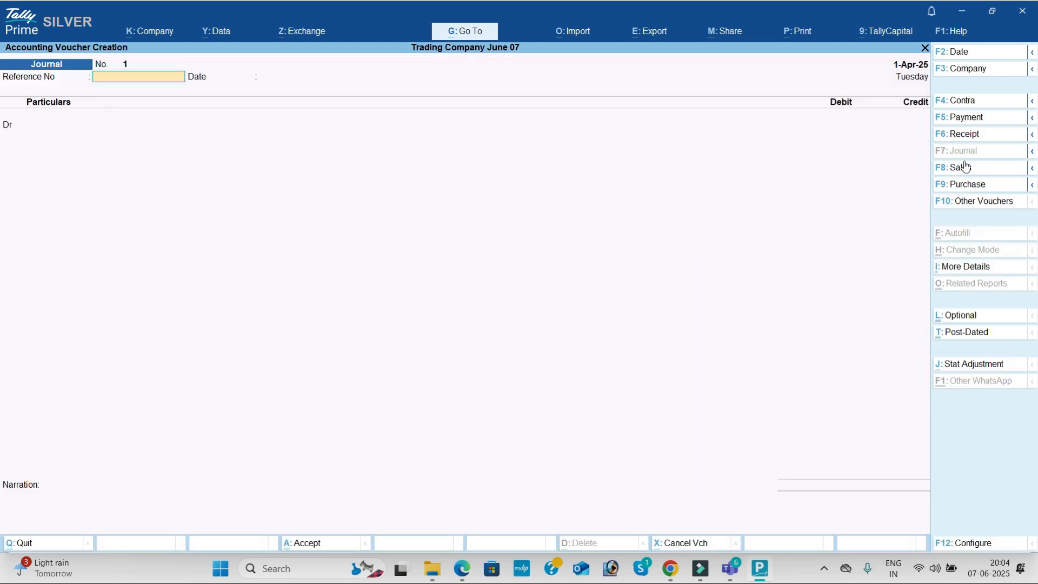
click(990, 135)
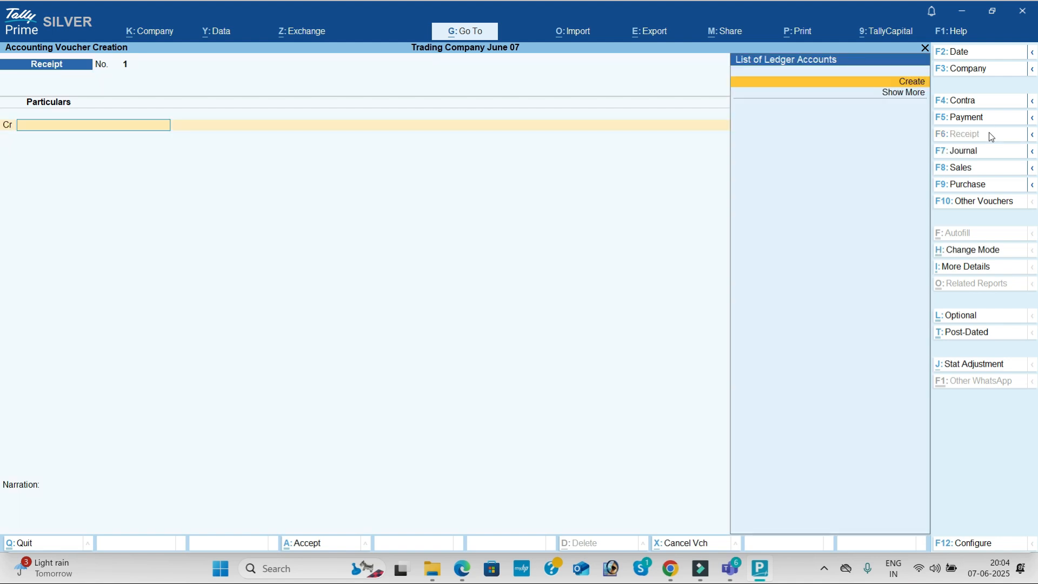
click(968, 53)
text(1-7)
key(Return)
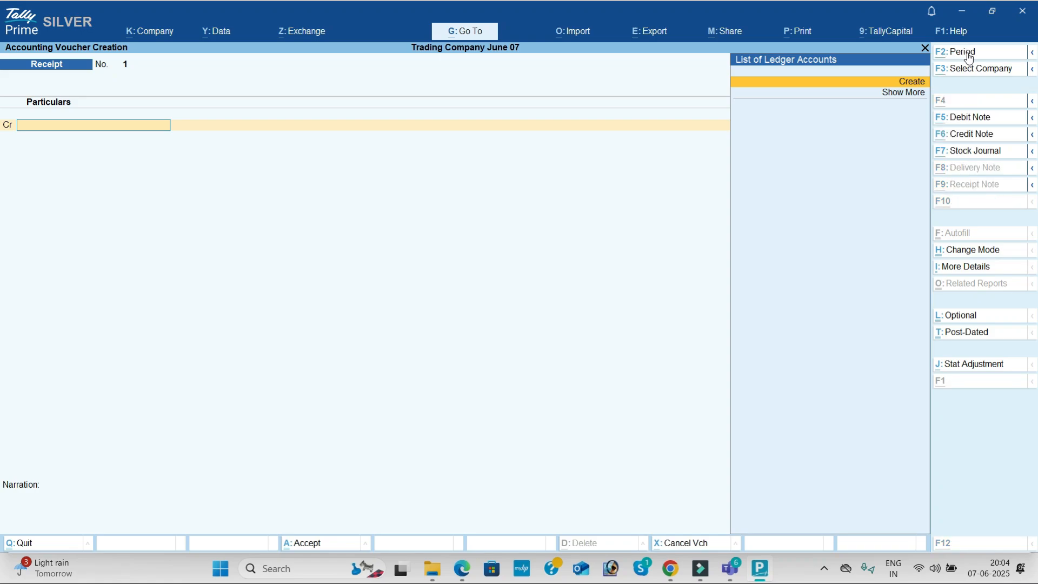
Step: Check the first July transaction in the PDF and create the ledger Capital under Capital Account from the receipt voucher
key(alt+Tab)
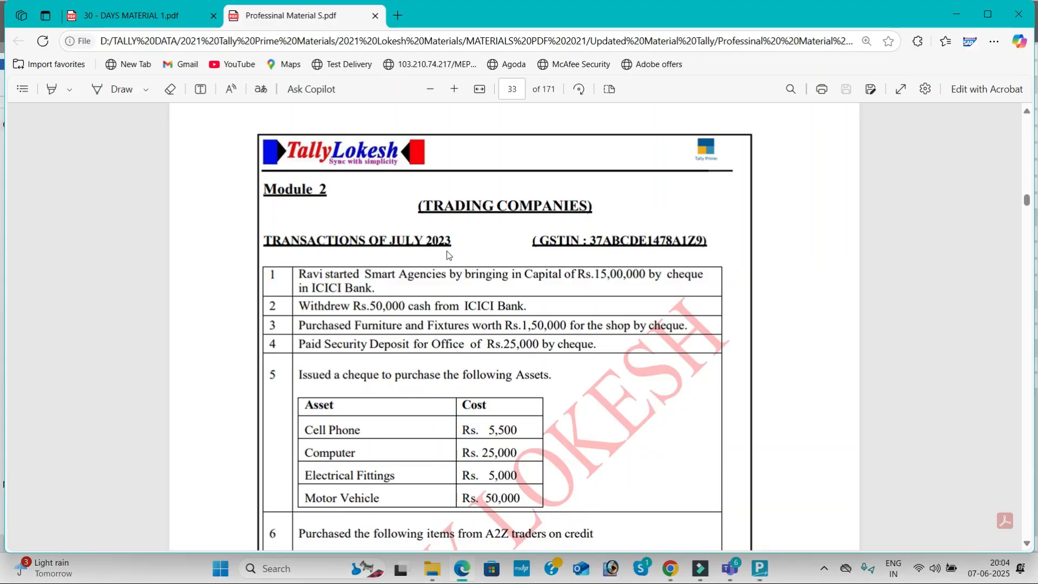
scroll(447, 255, down, 1)
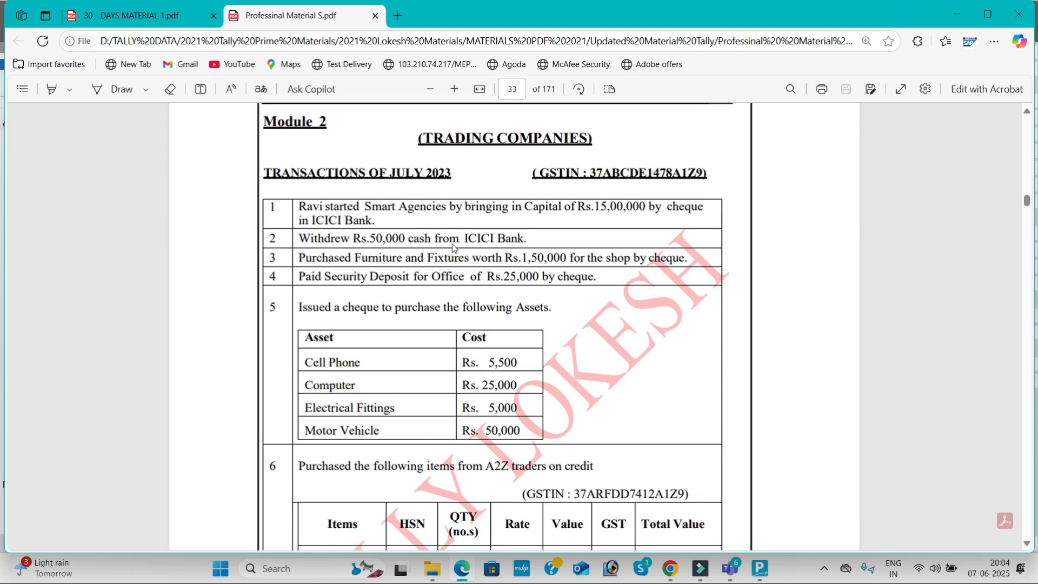
key(alt+Tab)
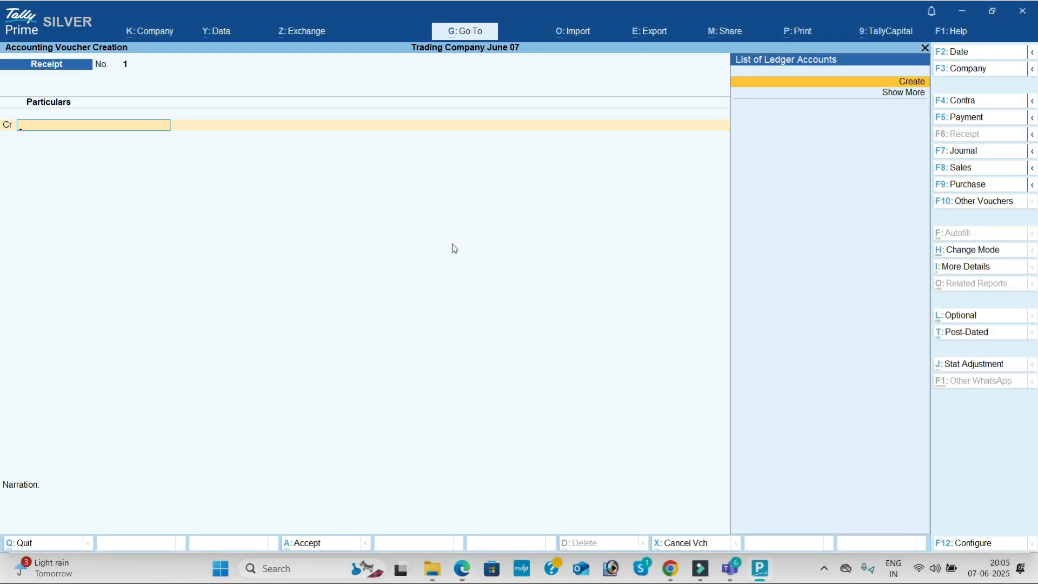
key(alt+c)
text(Capital)
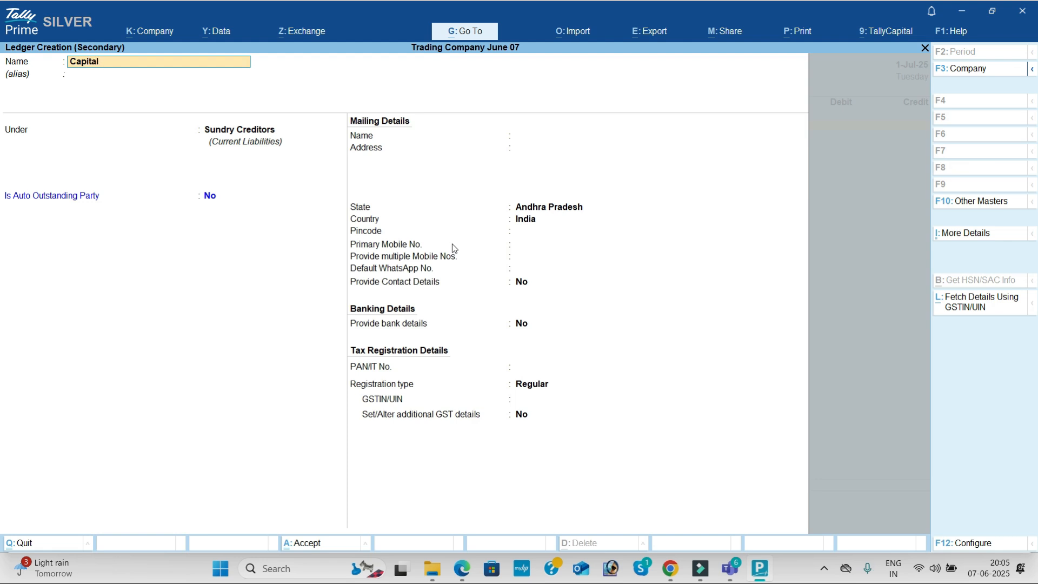
key(Return)
key(Return)
text(Ca)
key(Return)
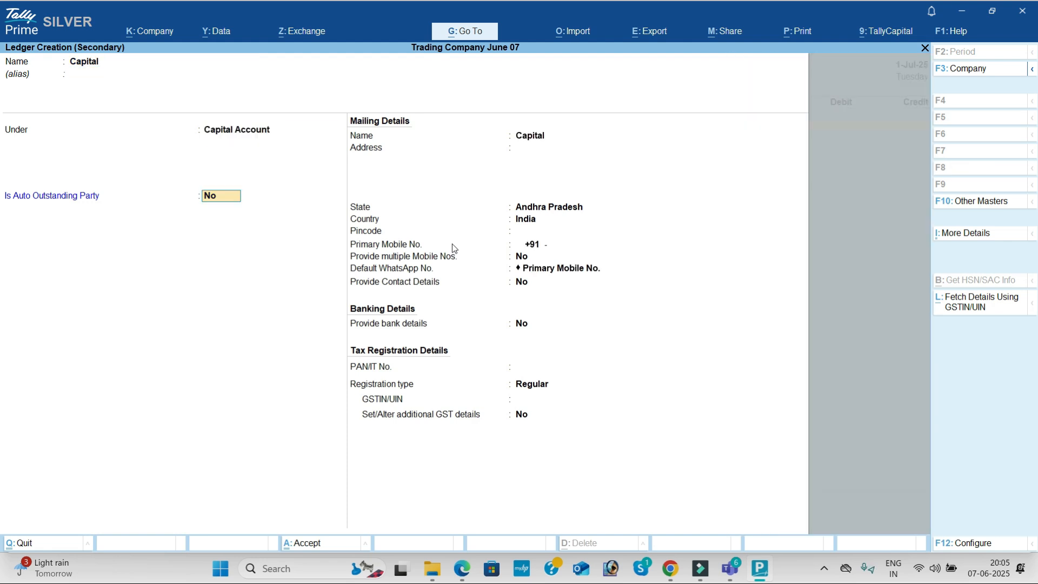
key(ctrl+a)
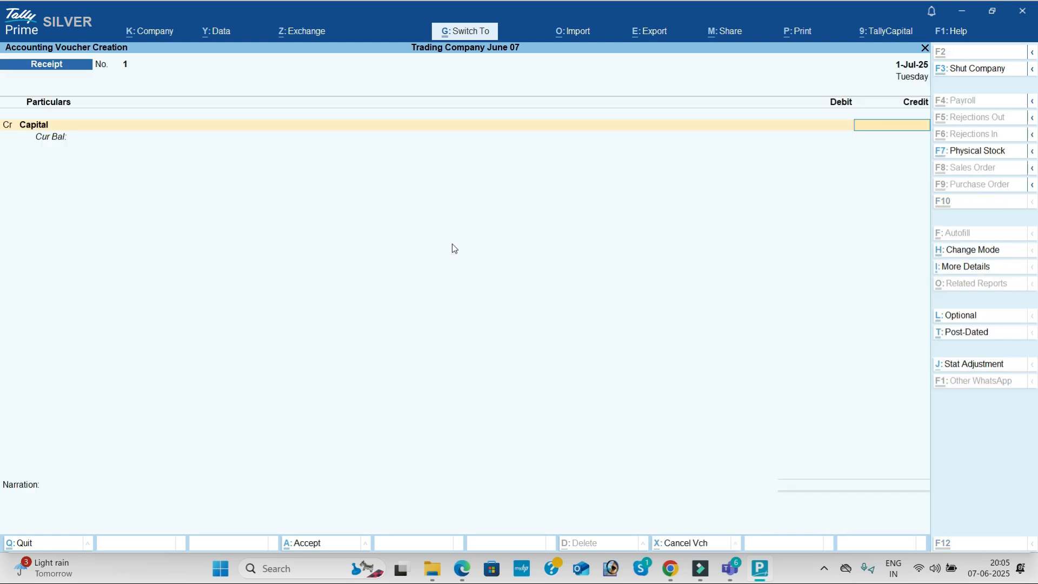
Step: Check the capital amount in the PDF and credit Capital with 1500000 in the receipt voucher
key(alt+Tab)
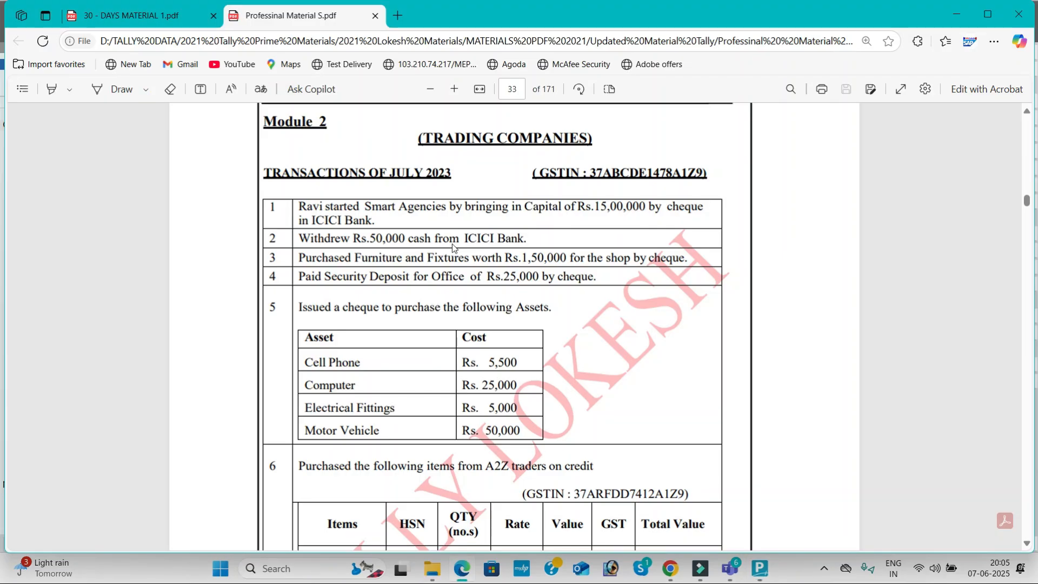
key(alt+Tab)
text(1500000)
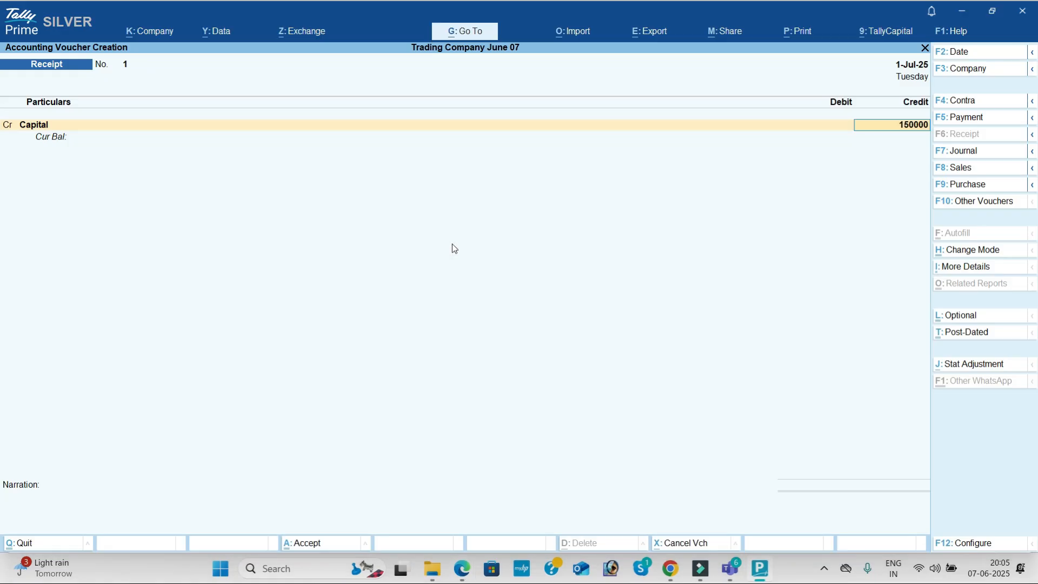
key(Return)
Step: Create the ledger Icici Bank under Bank Accounts for the debit line of the receipt voucher
key(alt+c)
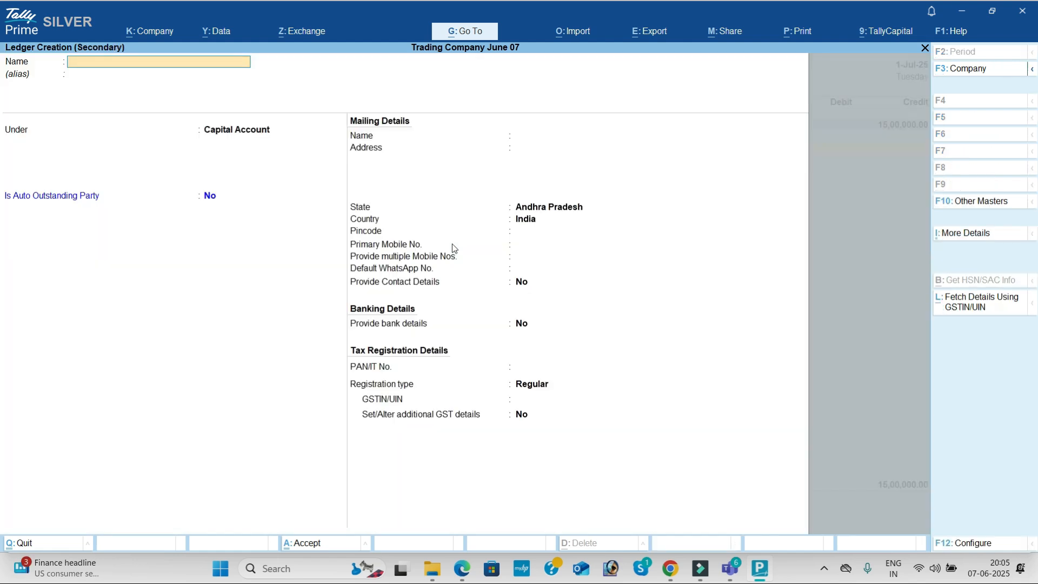
key(alt+Tab)
key(alt+Tab)
text(Icici Bank)
key(Return)
key(Return)
text(Bank)
key(Return)
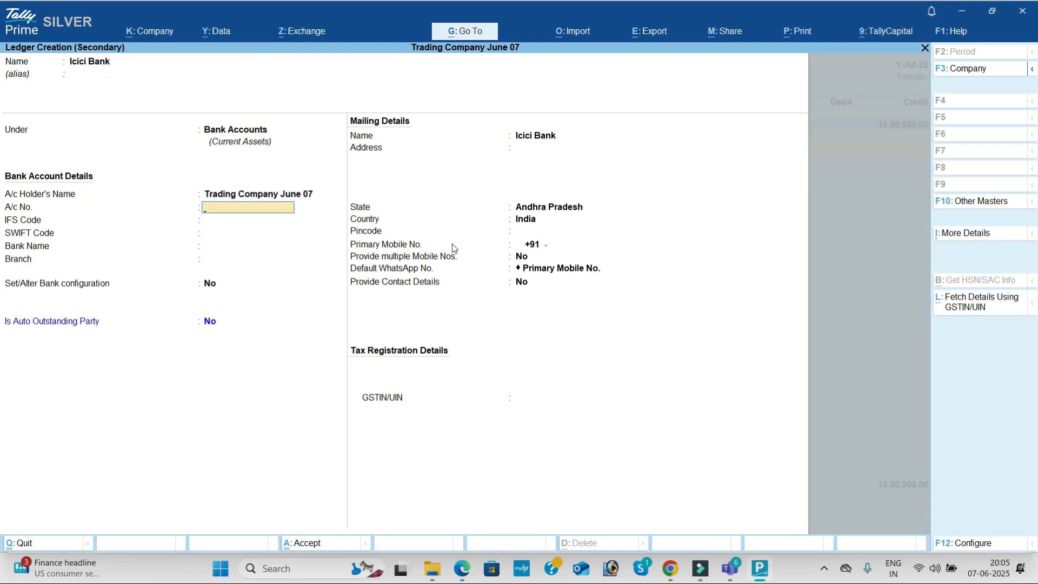
key(ctrl+a)
Step: Accept the debit amount and Cheque/DD bank allocation for Icici Bank, and save the receipt voucher
key(Return)
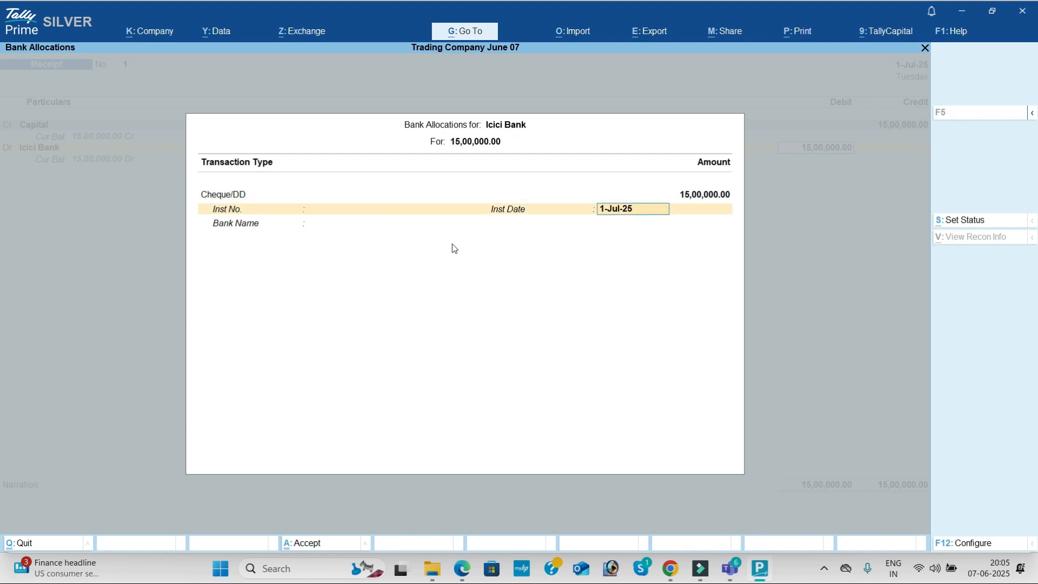
key(Return)
key(Return)
key(Return)
key(Return)
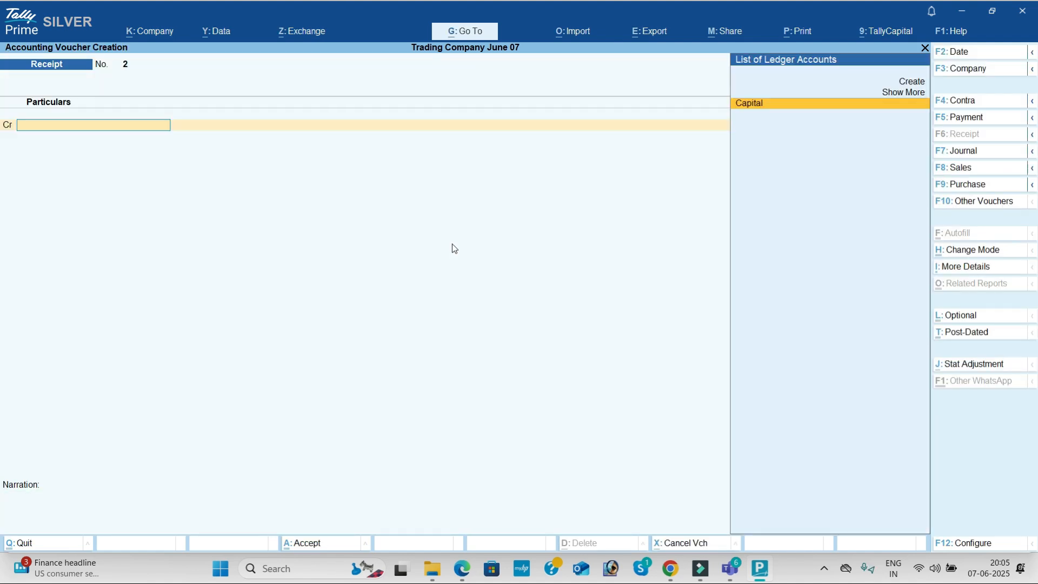
Step: Start a contra voucher for the cash withdrawal in the PDF, credit Icici Bank with 50000 and accept the cheque allocation
key(alt+Tab)
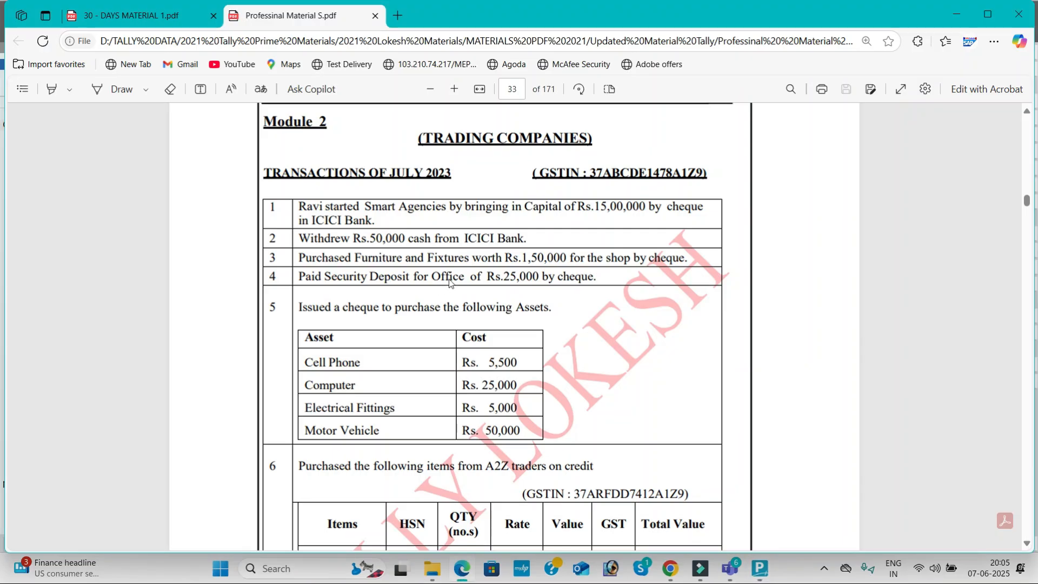
key(alt+Tab)
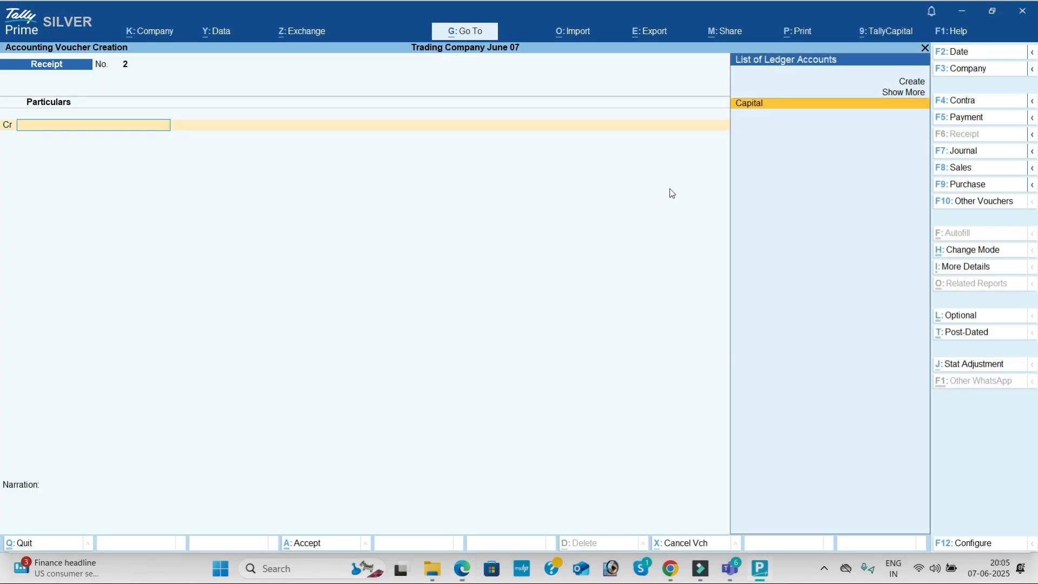
click(981, 101)
key(Down)
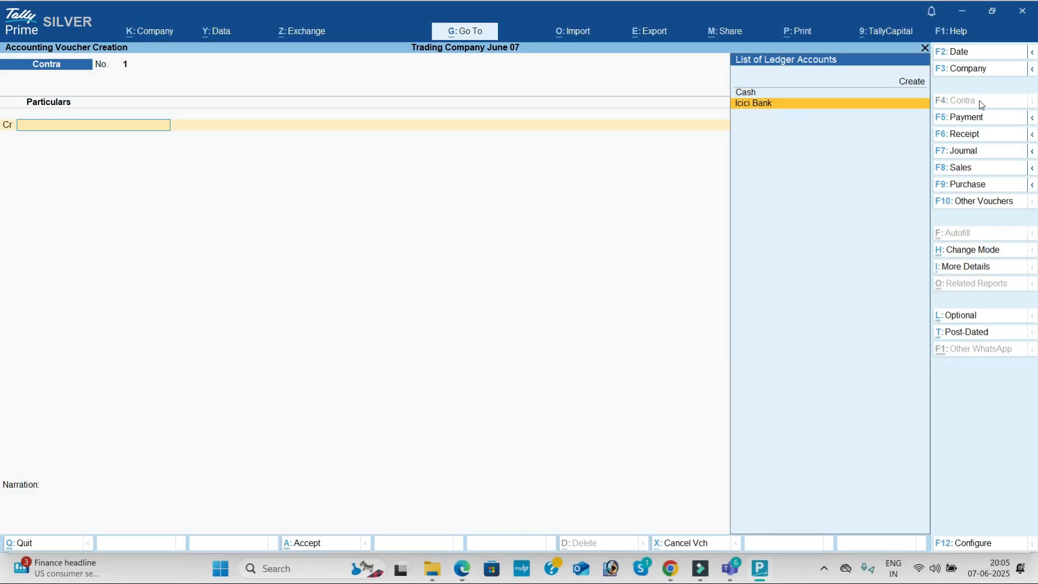
key(Return)
key(alt+Tab)
key(alt+Tab)
text(50000)
key(Return)
key(Return)
key(Return)
key(Return)
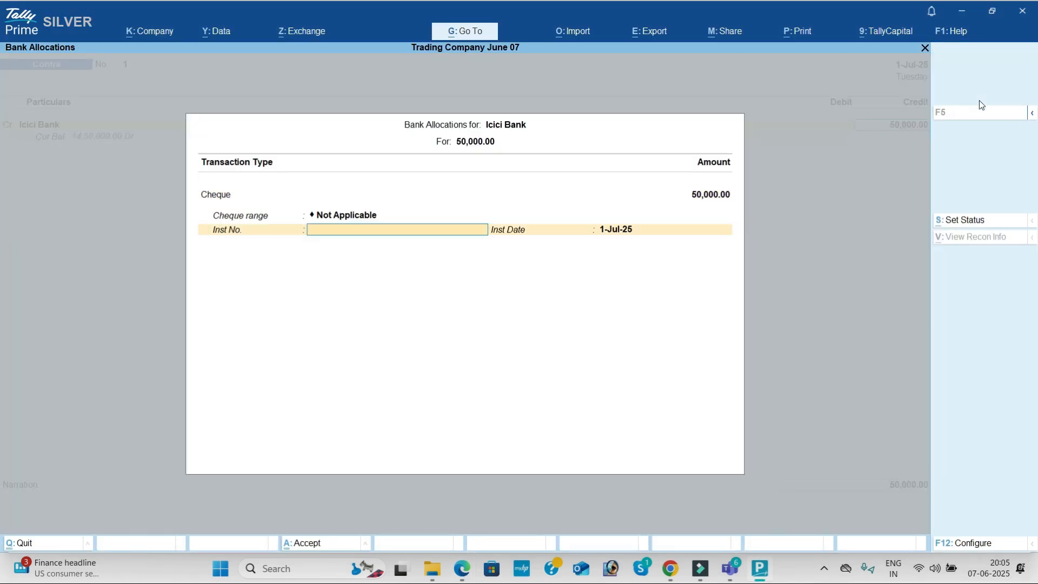
Step: Debit Cash with the full amount and save the contra voucher
key(Up)
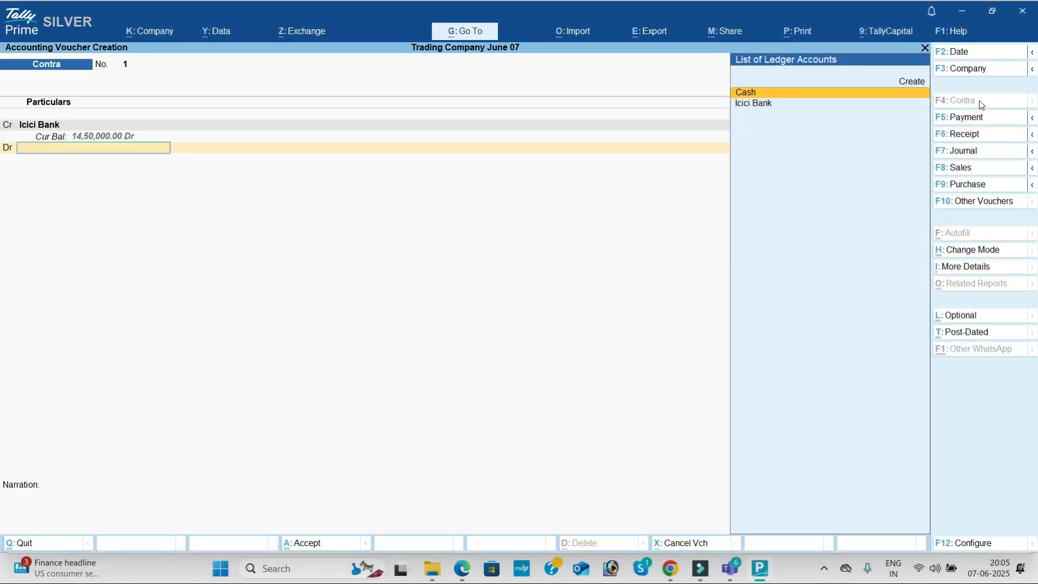
key(Return)
key(Return)
key(Return)
key(Return)
Step: Check the third transaction in the PDF, start a payment voucher and create the ledger Furniture and Fixtures under Fixed Assets
key(alt+Tab)
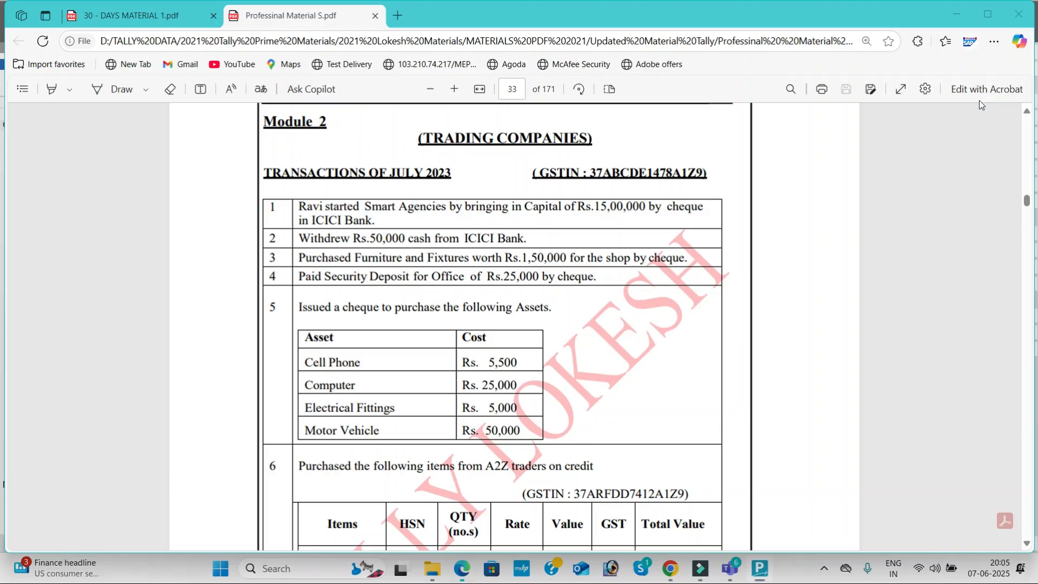
key(alt+Tab)
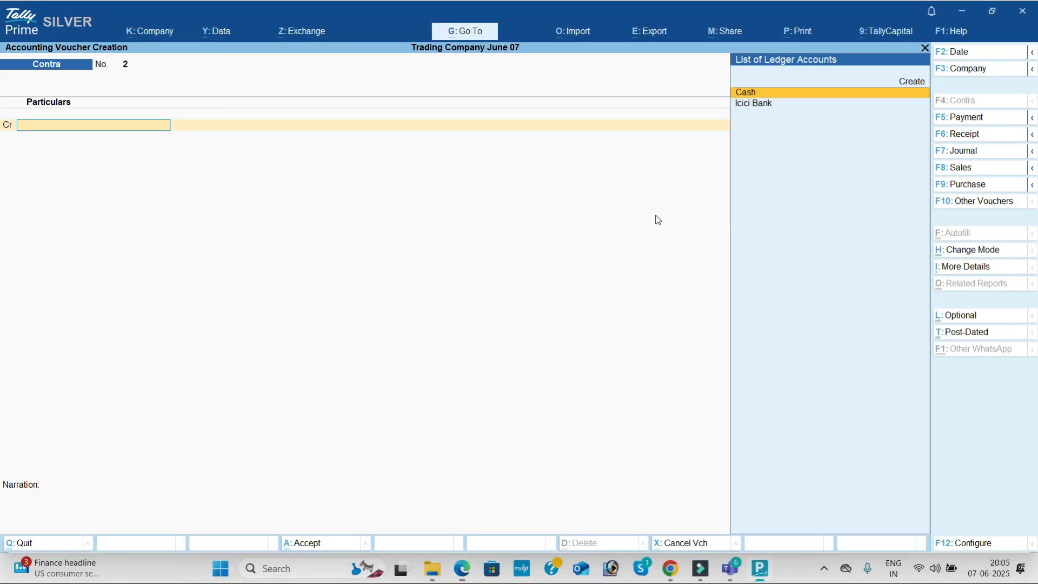
click(985, 119)
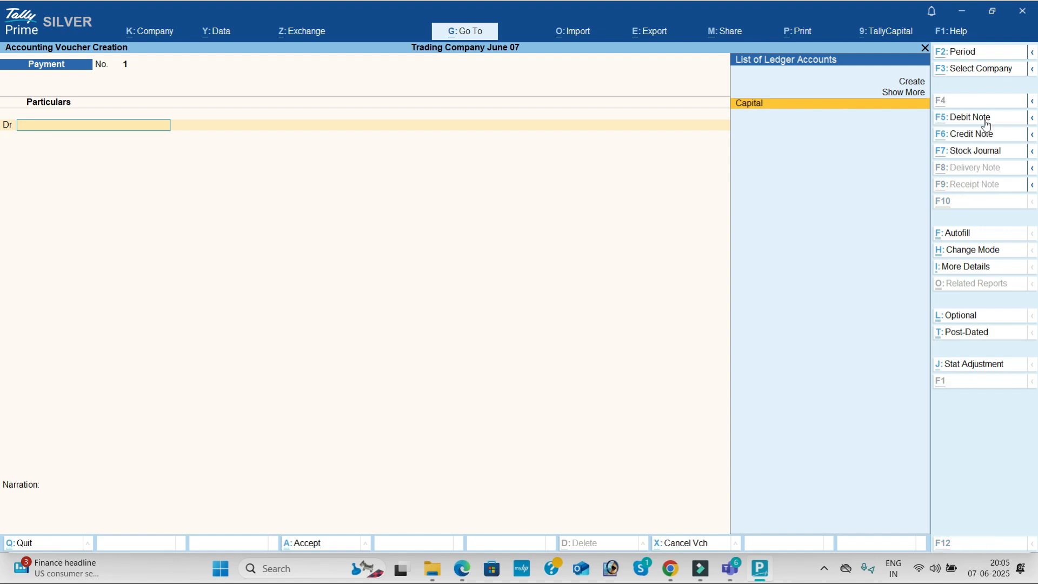
key(alt+c)
text(Furniture and Fix)
key(BackSpace)
text(tures)
key(Return)
key(Return)
text(fi)
key(Return)
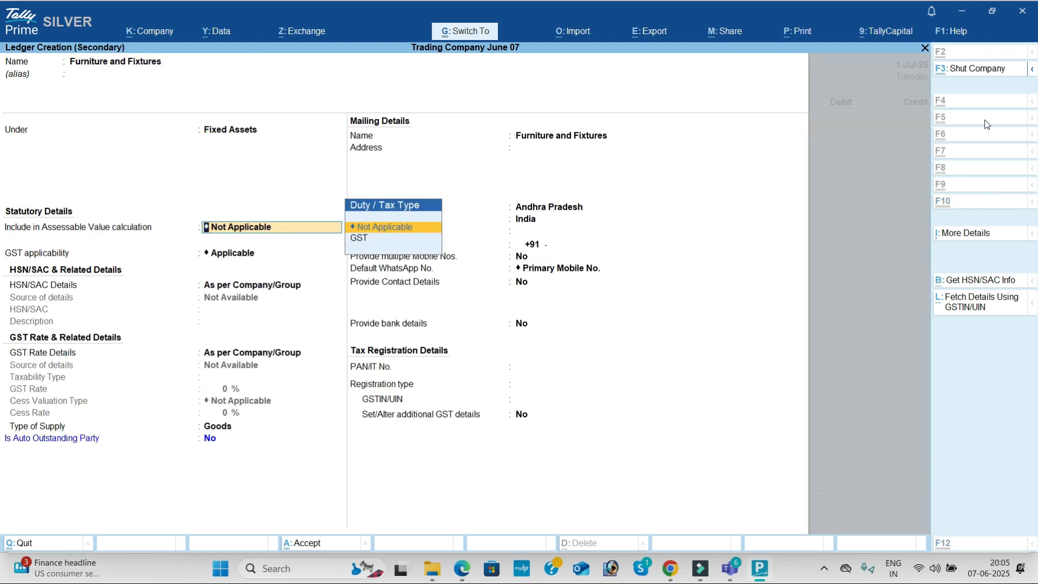
key(ctrl+a)
Step: Check the furniture cost in the PDF and debit Furniture and Fixtures with 150000 in the payment voucher
key(alt+Tab)
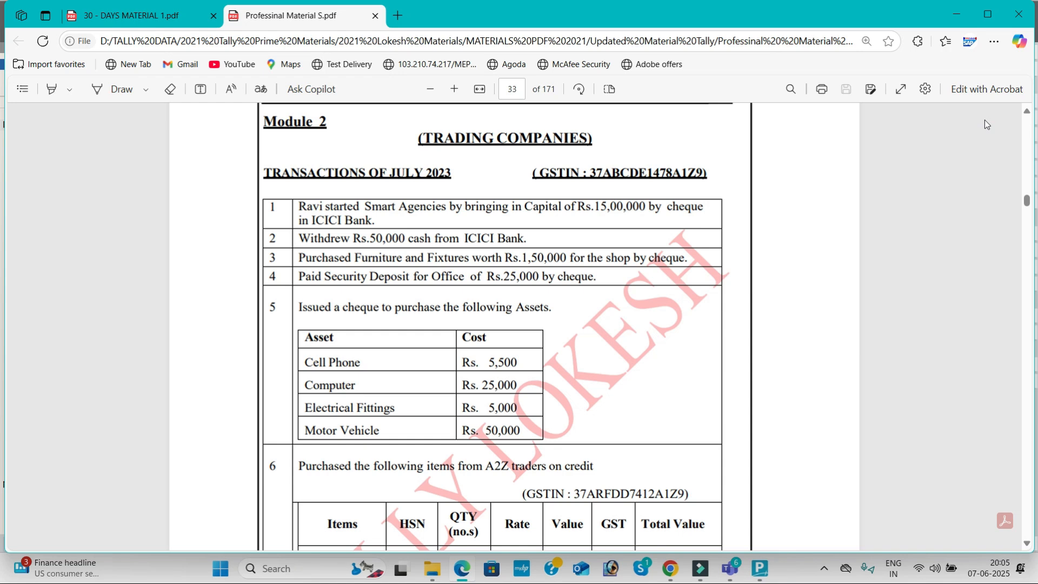
key(alt+Tab)
text(150000)
key(Return)
key(Return)
Step: Check the payment mode in the PDF, credit Icici Bank for the furniture purchase and save the payment voucher
key(alt+Tab)
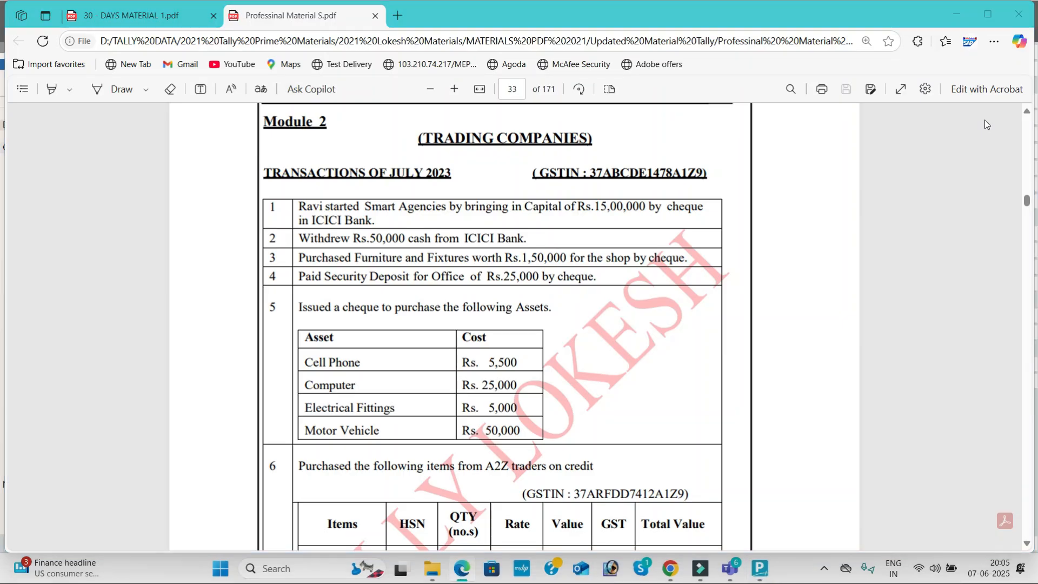
key(alt+Tab)
key(Down)
key(Down)
key(Down)
key(Return)
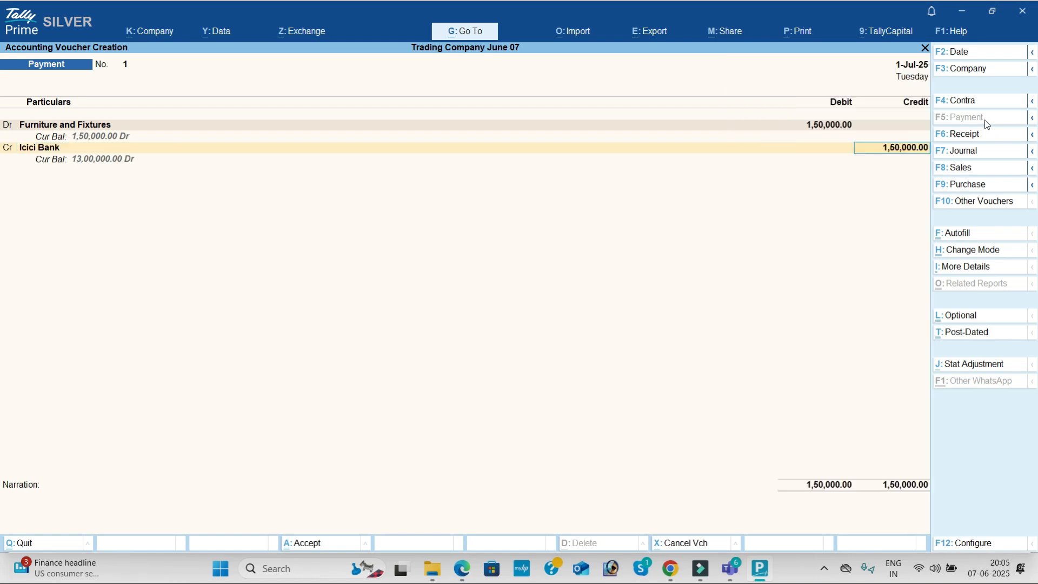
key(ctrl+a)
Step: Check the security deposit transaction in the PDF and create the ledger Sd Office under Deposits (Asset) for the new payment voucher
key(alt+Tab)
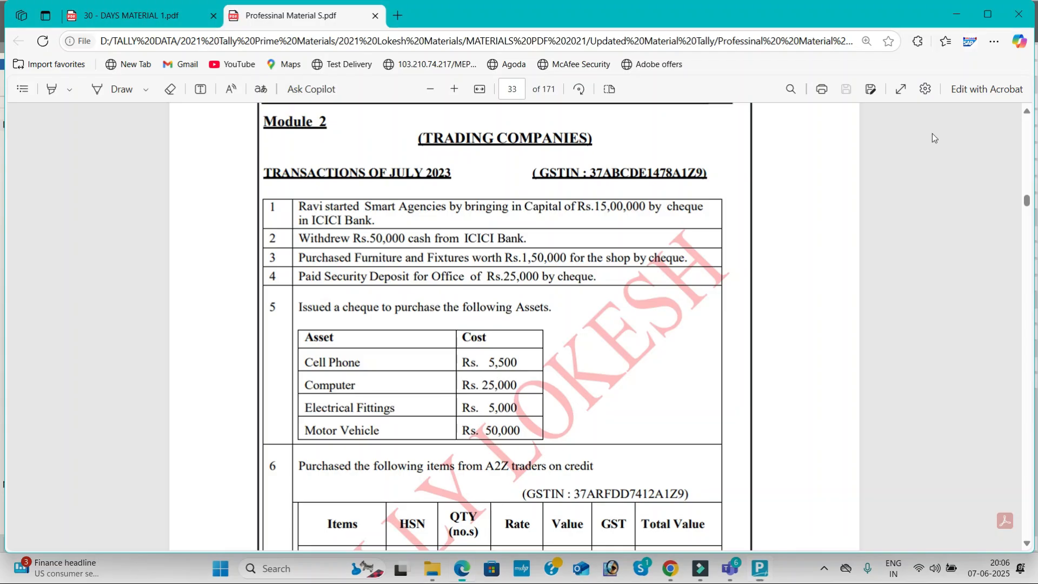
scroll(604, 299, down, 3)
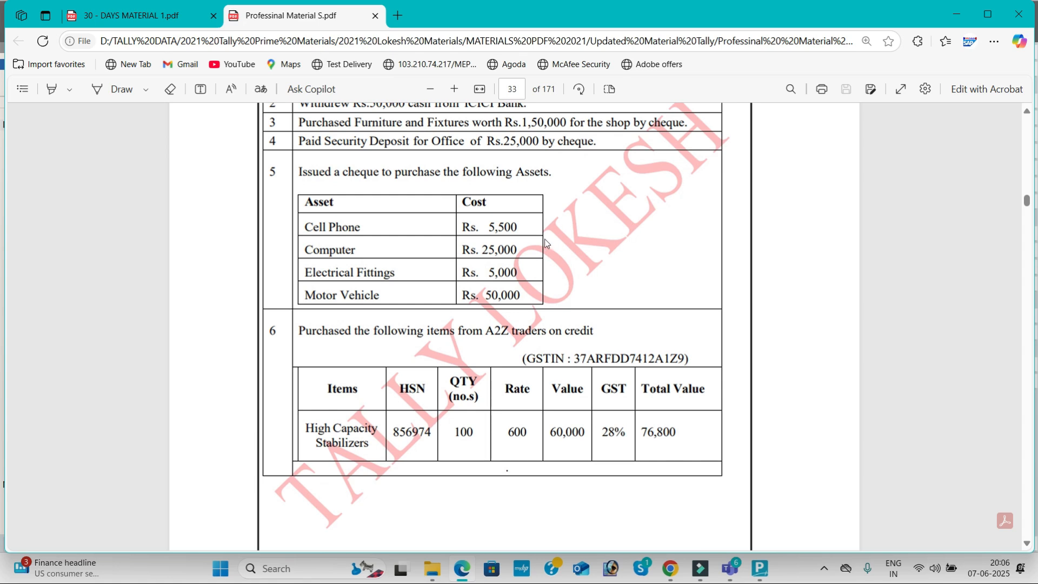
key(alt+Tab)
key(alt+c)
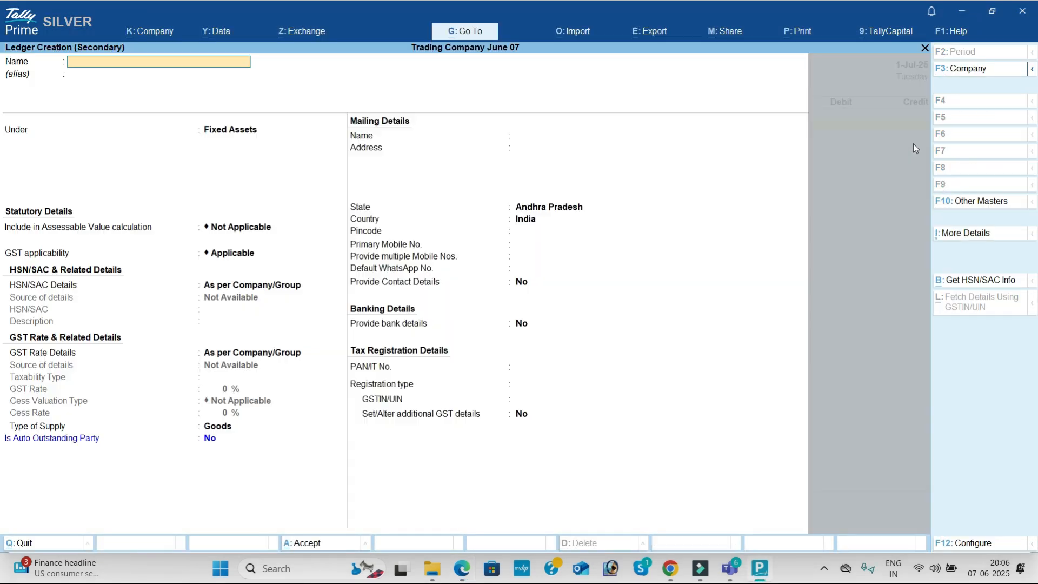
text(Sd office)
key(Return)
text(De)
key(Return)
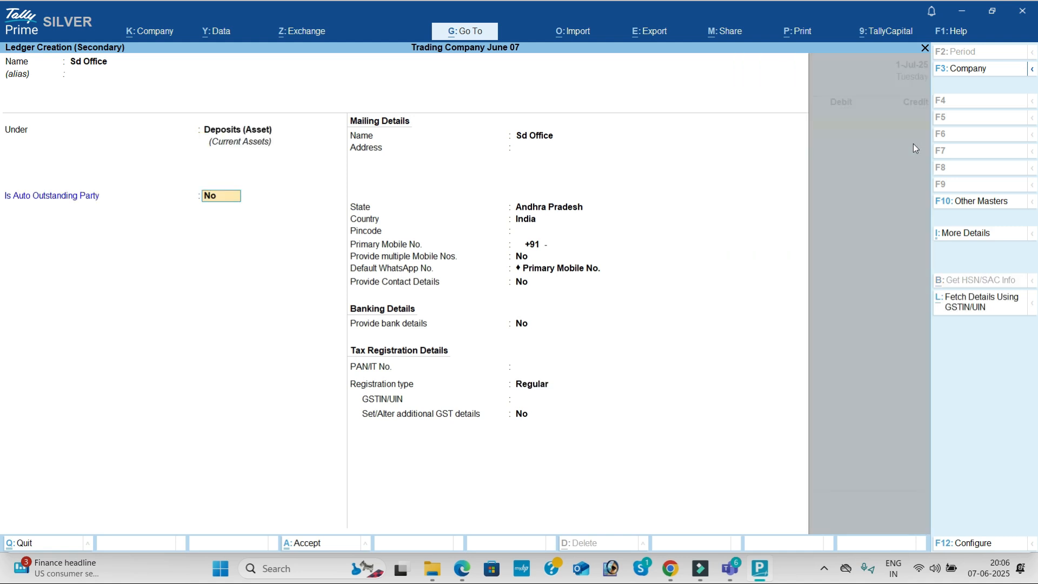
key(ctrl+a)
Step: Debit Sd Office with the 25000 given in the PDF, credit Icici Bank and save the payment voucher
key(alt+Tab)
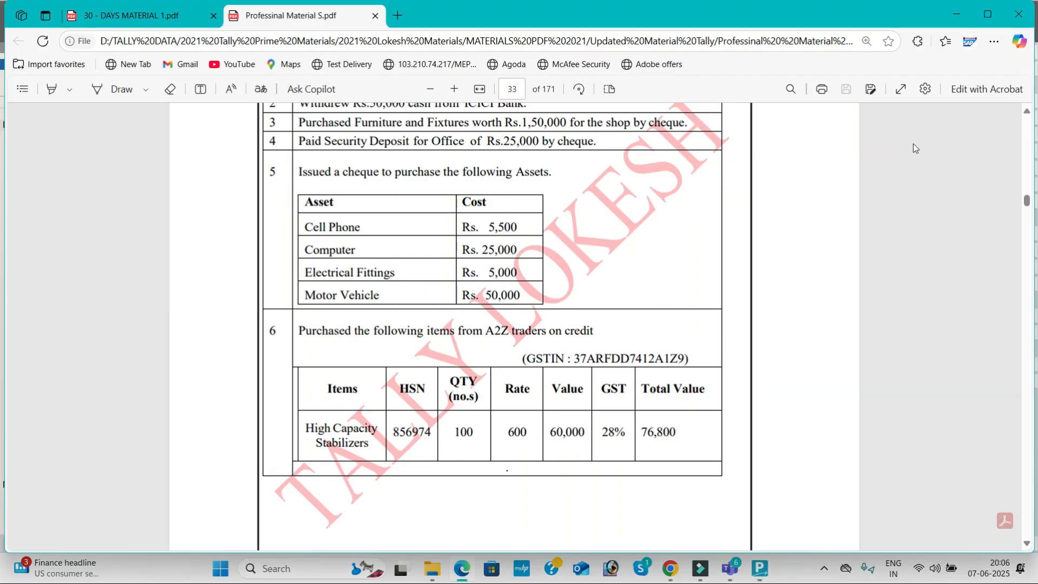
key(alt+Tab)
text(25000)
key(Return)
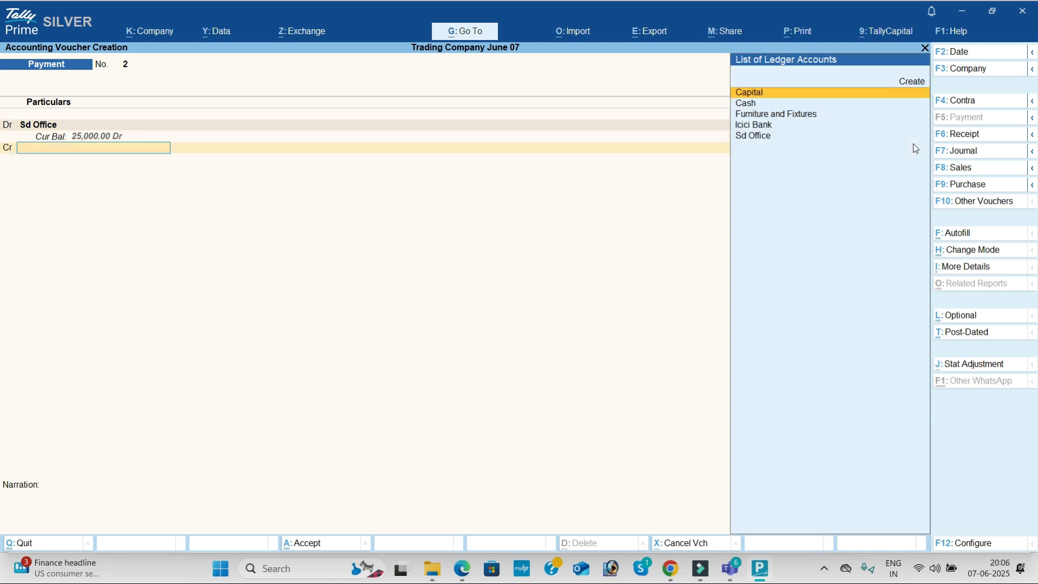
text(H)
key(BackSpace)
text(i)
key(Return)
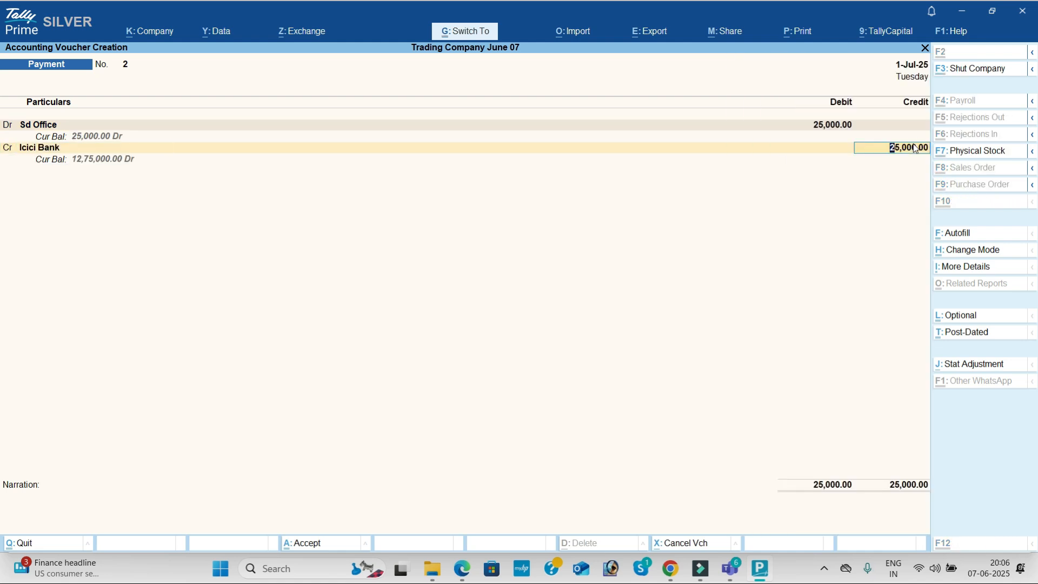
key(ctrl+a)
Step: Create the ledger Cell Phone under Fixed Assets for the fifth transaction's payment voucher and look up its cost in the PDF
key(alt+Tab)
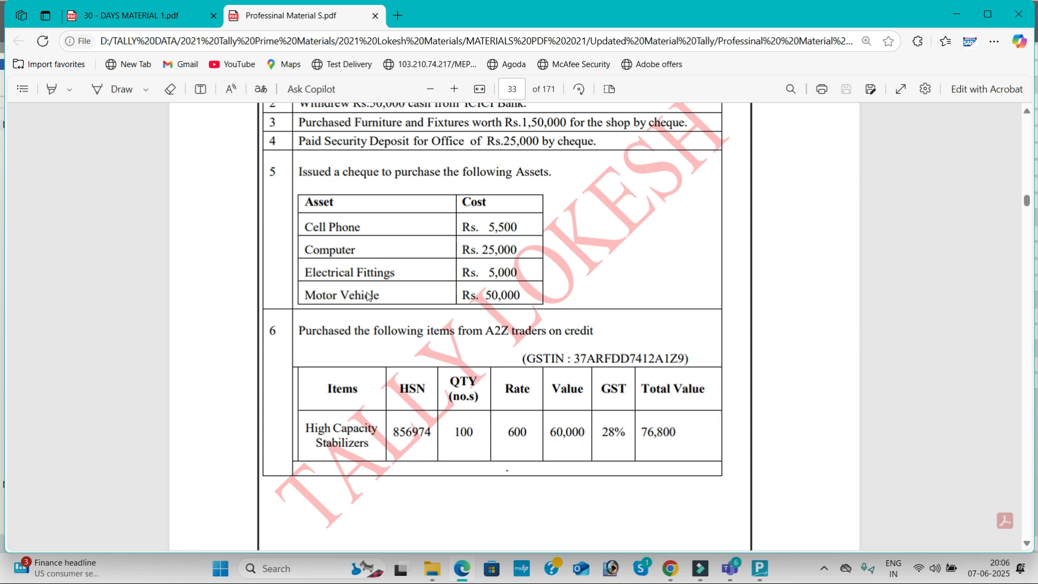
key(alt+Tab)
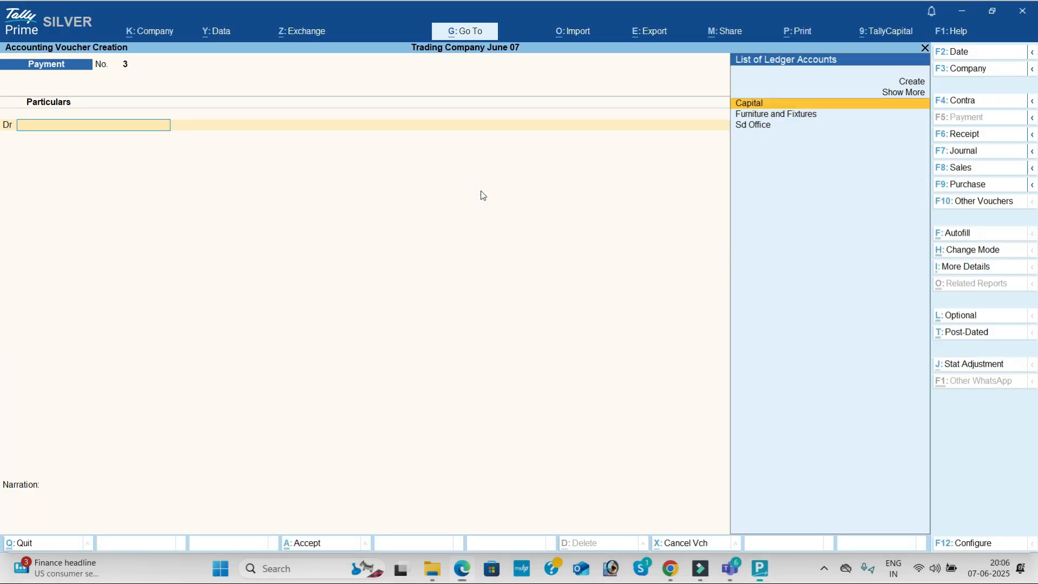
key(alt+c)
text(Cell Phone)
key(Return)
key(Return)
text(f)
key(Return)
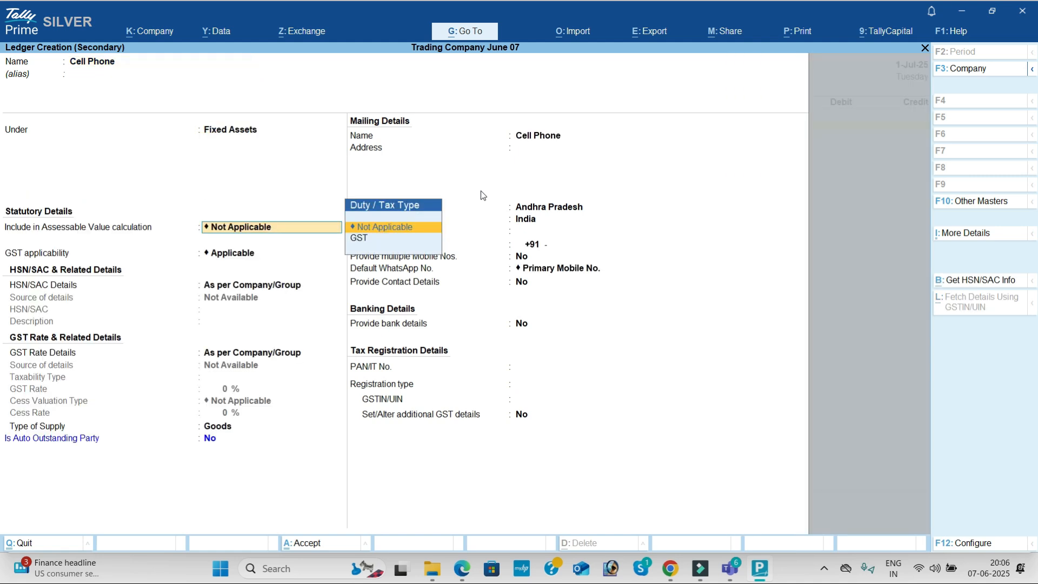
key(ctrl+a)
key(alt+Tab)
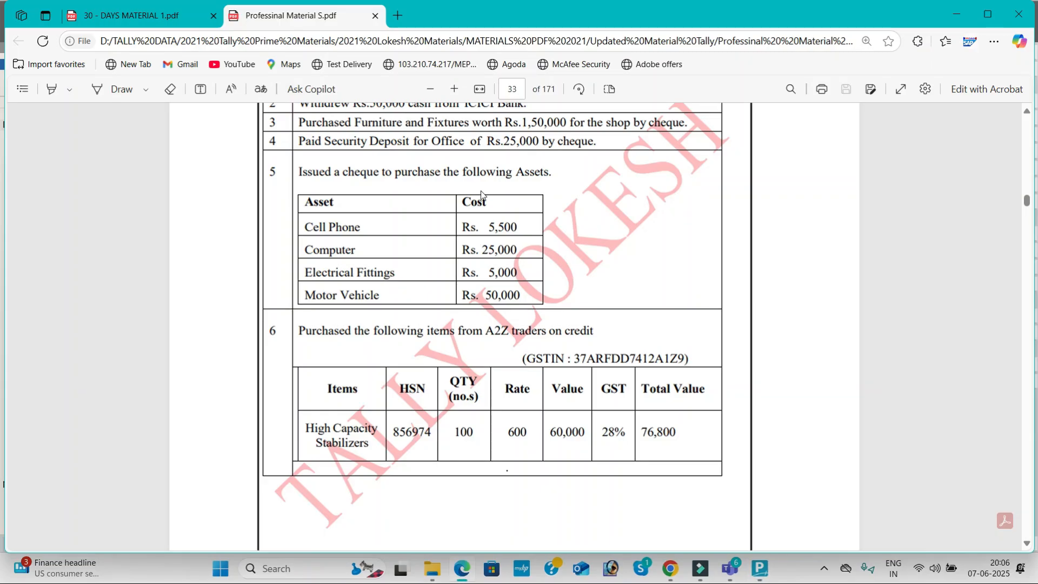
Step: Debit Cell Phone with 5,500 and keep its GST rate and HSN/SAC details as per masters/company
key(alt+Tab)
text(5,500)
key(Return)
text(s)
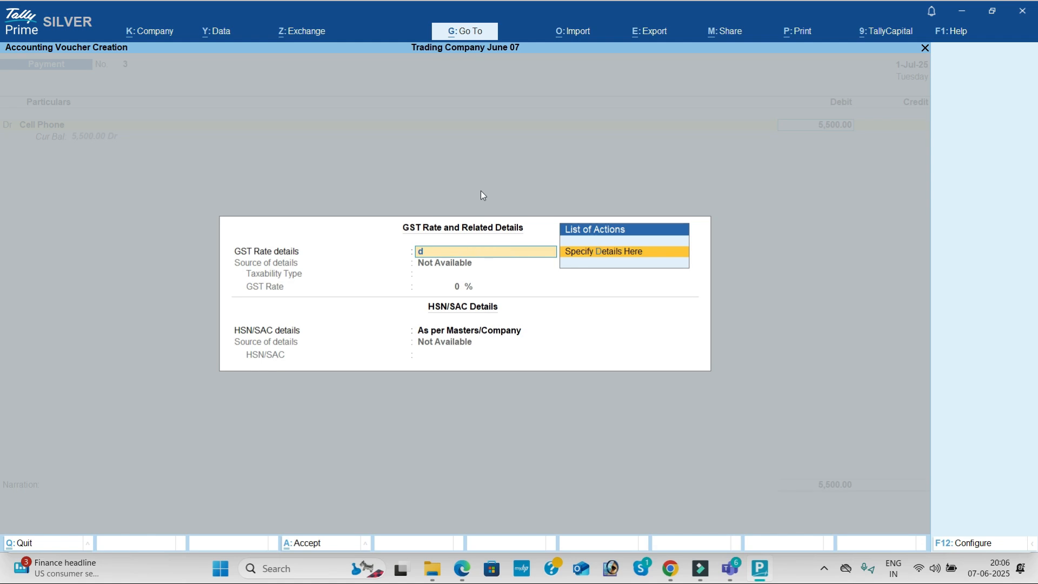
key(BackSpace)
key(Return)
key(Return)
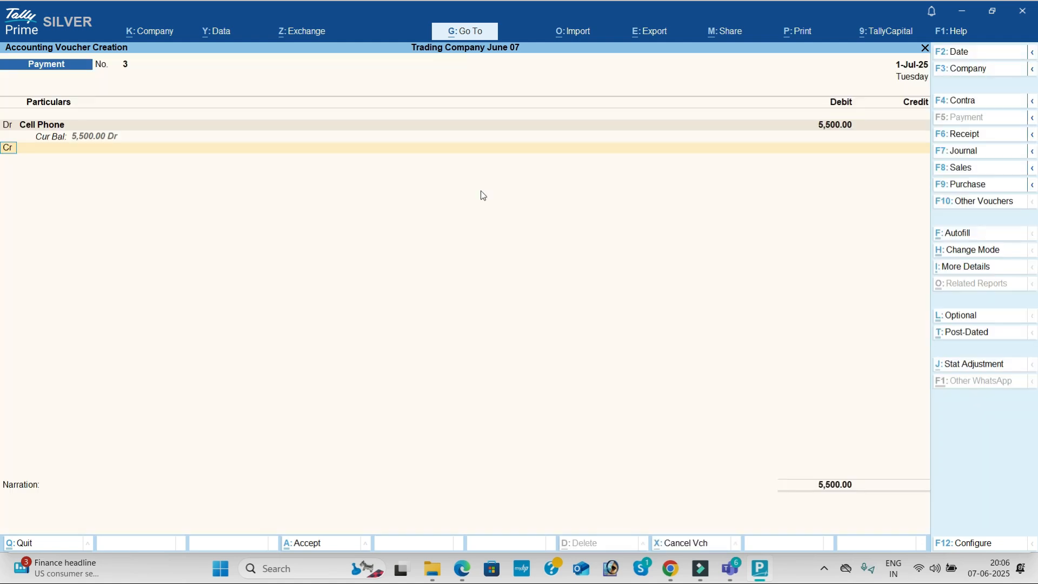
Step: Add another debit line to the payment voucher and create the ledger Computer under Fixed Assets for it
text(d)
key(Return)
key(alt+c)
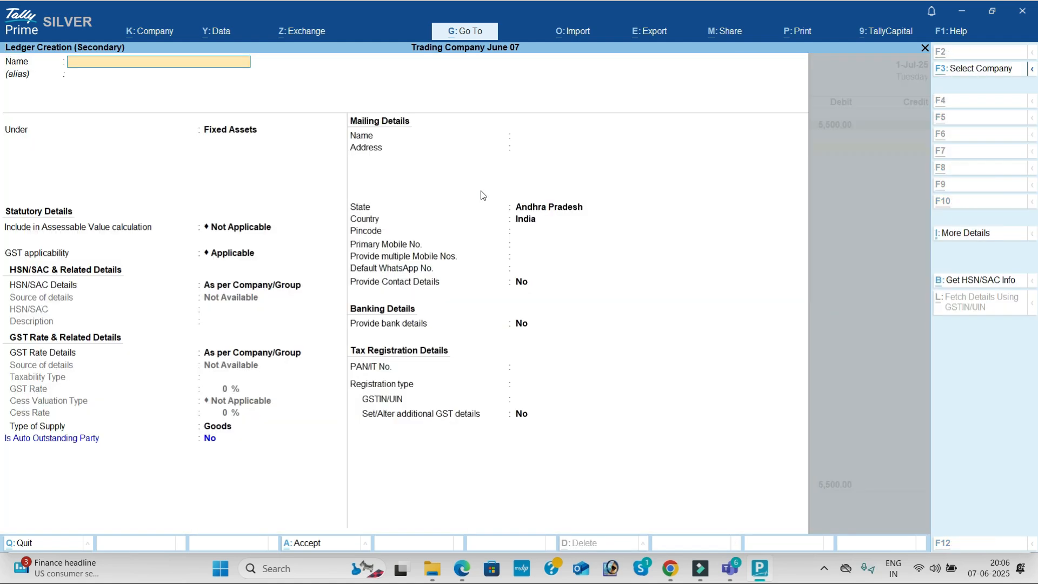
key(alt+Tab)
key(alt+Tab)
text(Computer)
key(Return)
key(Return)
key(ctrl+a)
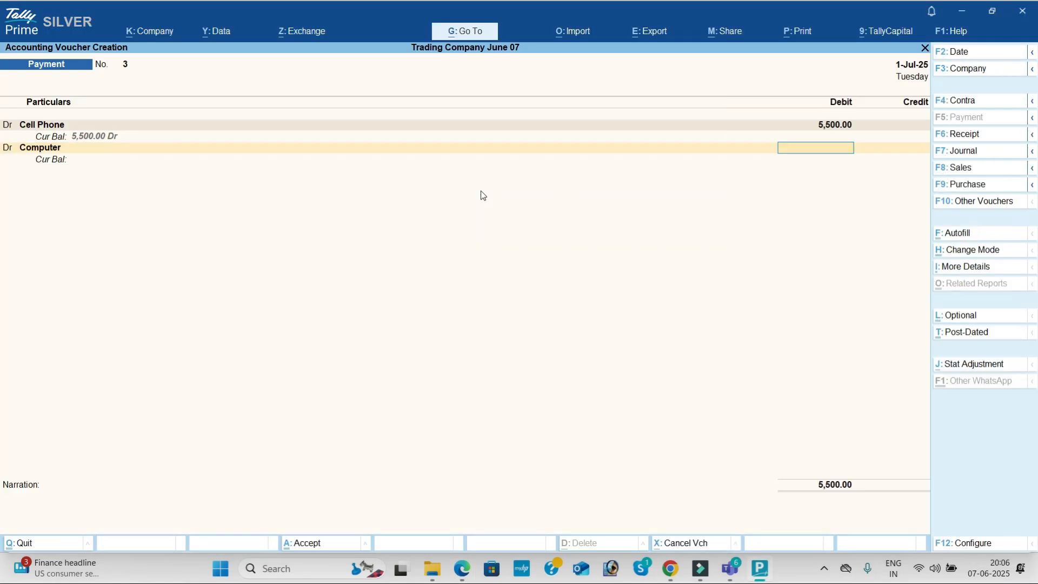
Step: Look up the computer's cost in the PDF, debit Computer with 25000 and accept the default GST details
key(alt+Tab)
key(alt+Tab)
text(25000)
key(Return)
key(Return)
key(Return)
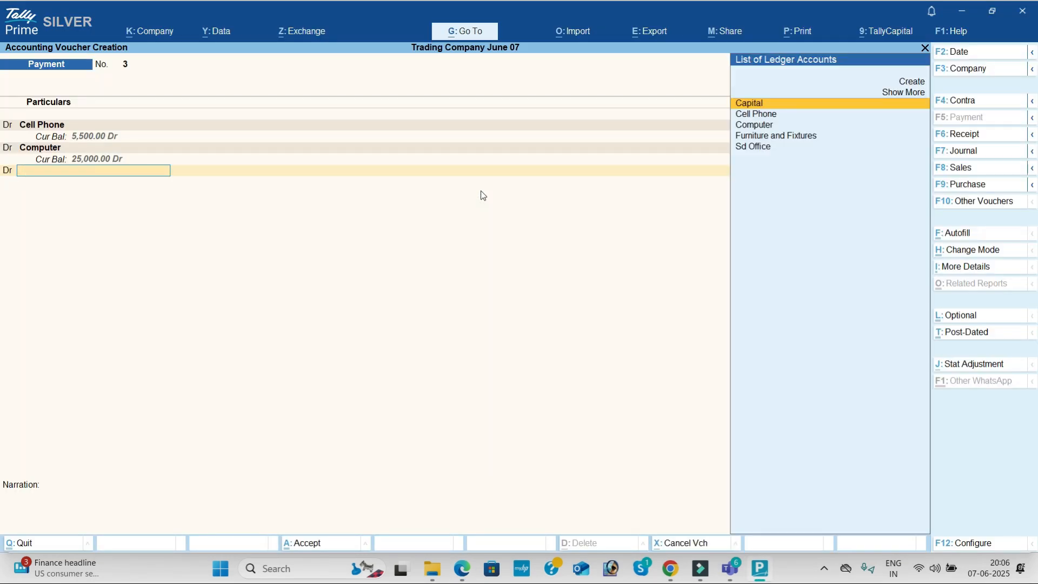
Step: Check the next asset in the PDF and create the ledger Electrical Fittings under Fixed Assets for the third debit line
key(alt+c)
key(alt+Tab)
key(alt+Tab)
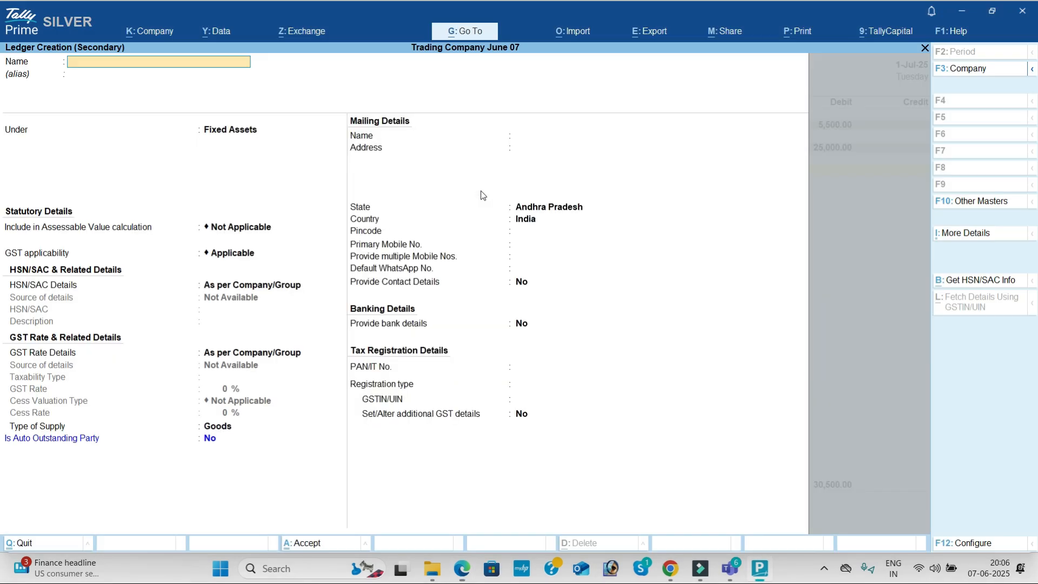
text(Electrical Fittings)
key(Return)
key(Return)
key(Return)
key(ctrl+a)
Step: Look up the cost in the PDF, debit Electrical Fittings with 5,000 and keep the GST details as per masters/company
key(alt+Tab)
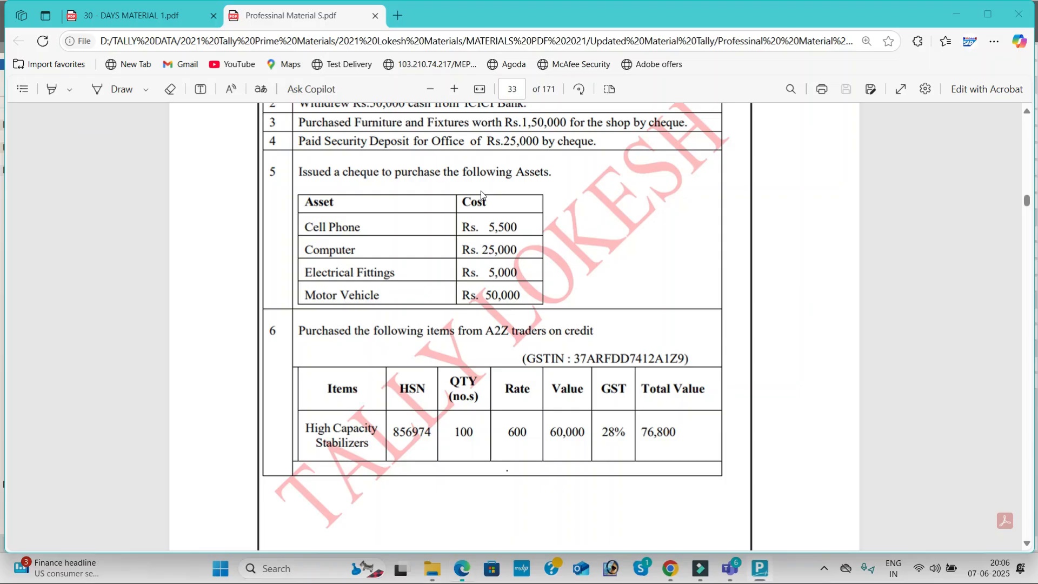
key(alt+Tab)
text(5,000)
key(Return)
text(s)
key(BackSpace)
key(Return)
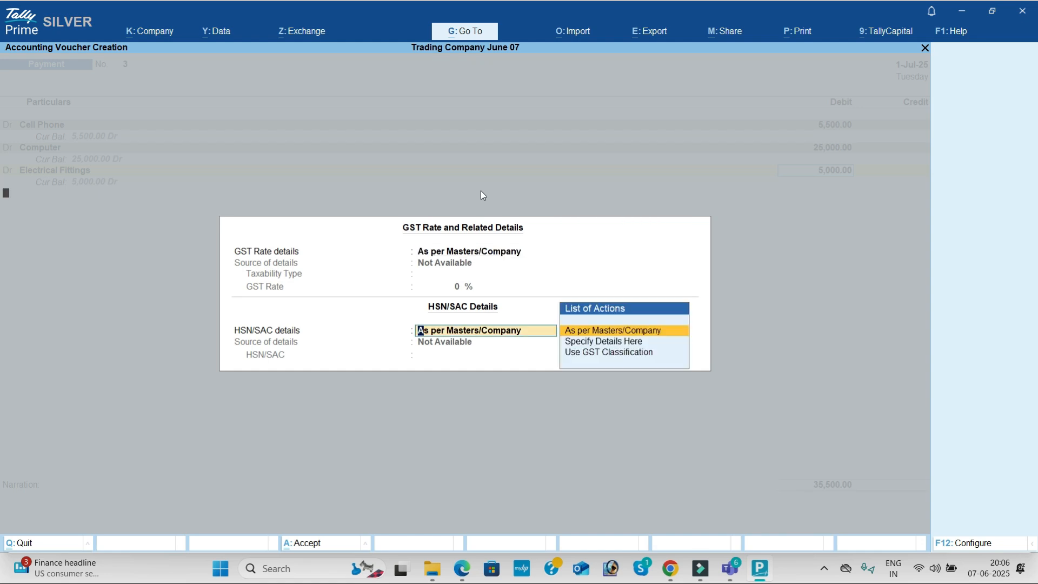
key(Return)
Step: Check the last asset in the PDF and create the ledger Motor Vehicle under Fixed Assets for the fourth debit line
key(alt+c)
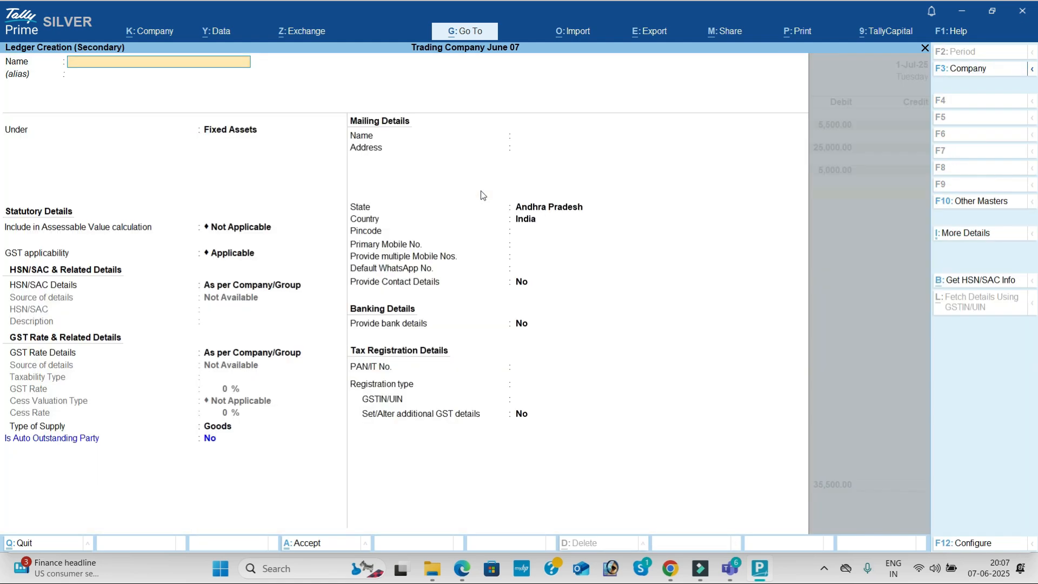
key(alt+Tab)
key(alt+Tab)
text(Mt)
text(to)
key(Return)
key(Return)
key(Return)
key(ctrl+a)
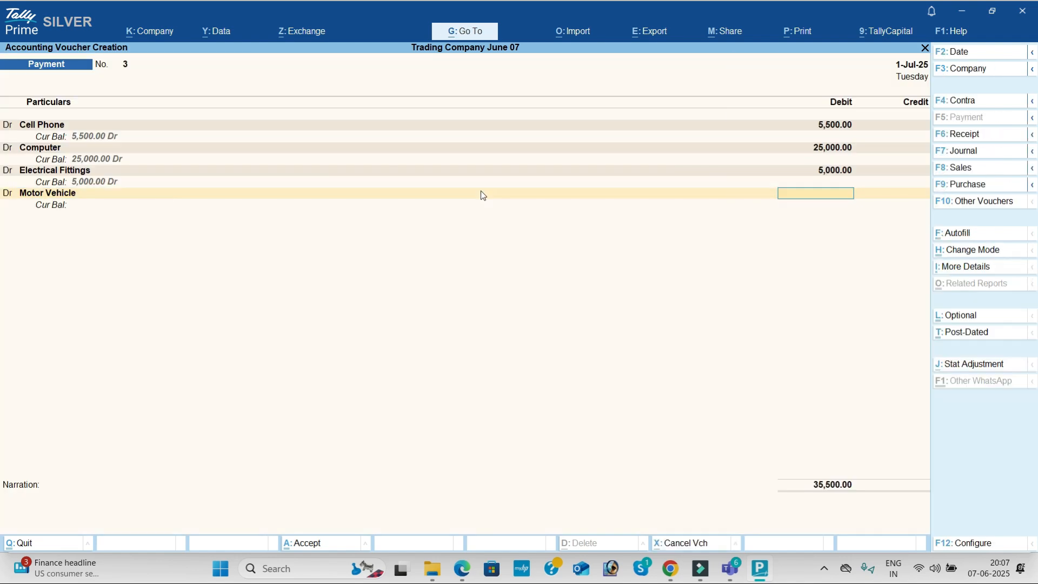
Step: Debit Motor Vehicle with 50000, accept the default GST details and start the voucher's credit line
key(alt+Tab)
text(50000)
key(Return)
key(Return)
key(Return)
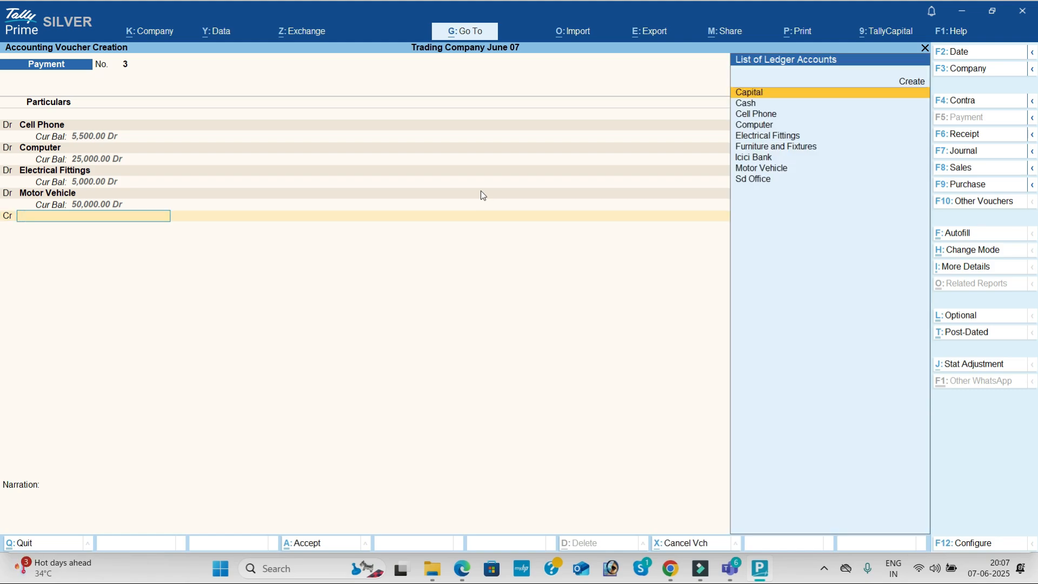
Step: Confirm the payment mode in the PDF, credit Icici Bank with 85,500 by cheque and save the payment voucher
key(alt+Tab)
key(alt+Tab)
text(i)
key(Return)
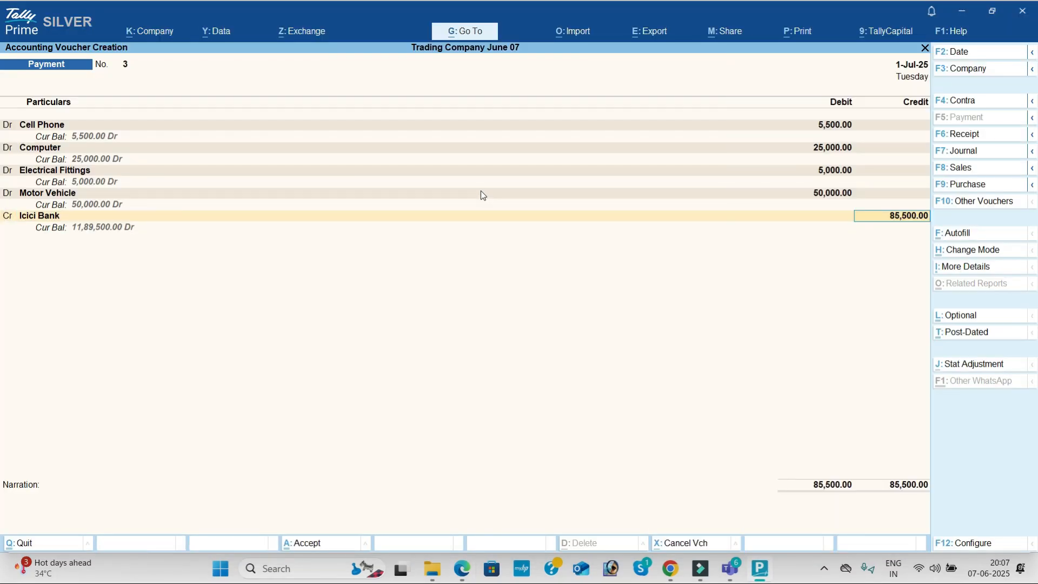
key(Return)
key(Return)
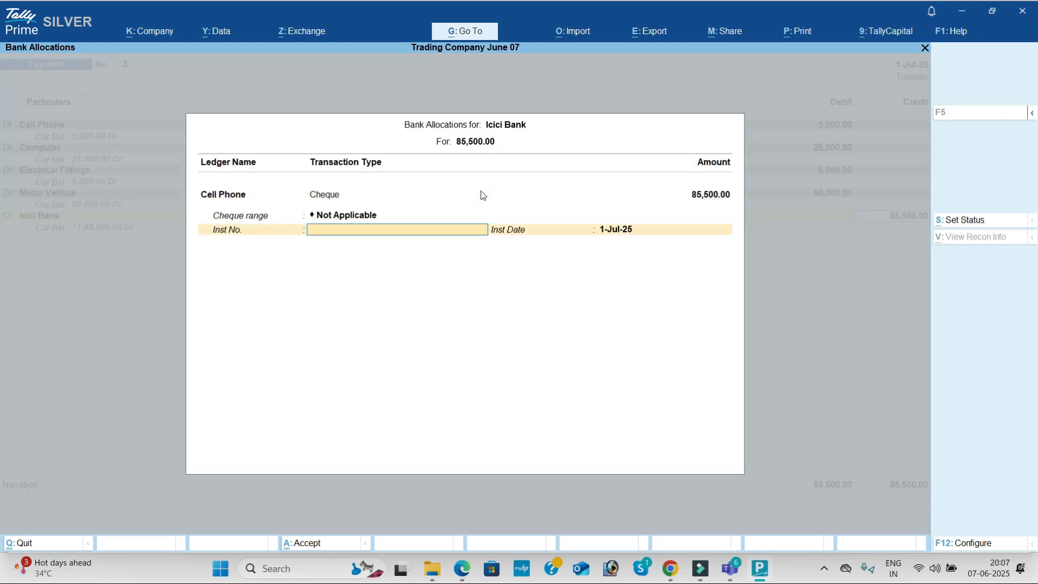
key(Return)
key(Return)
key(Return)
key(Return)
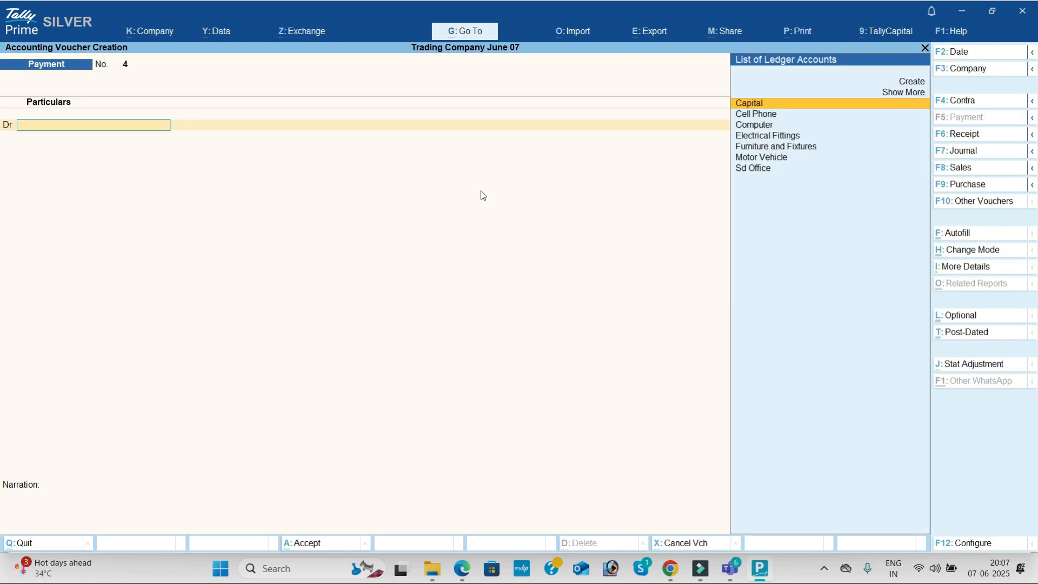
Step: Check the sixth transaction in the PDF and start a purchase voucher for it
key(alt+Tab)
scroll(454, 279, down, 2)
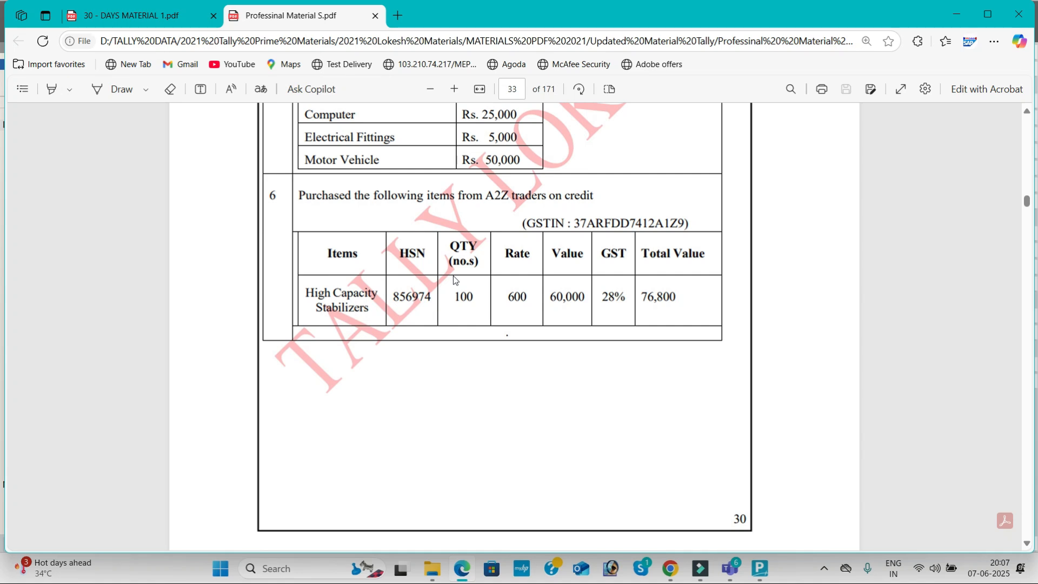
key(alt+Tab)
click(997, 187)
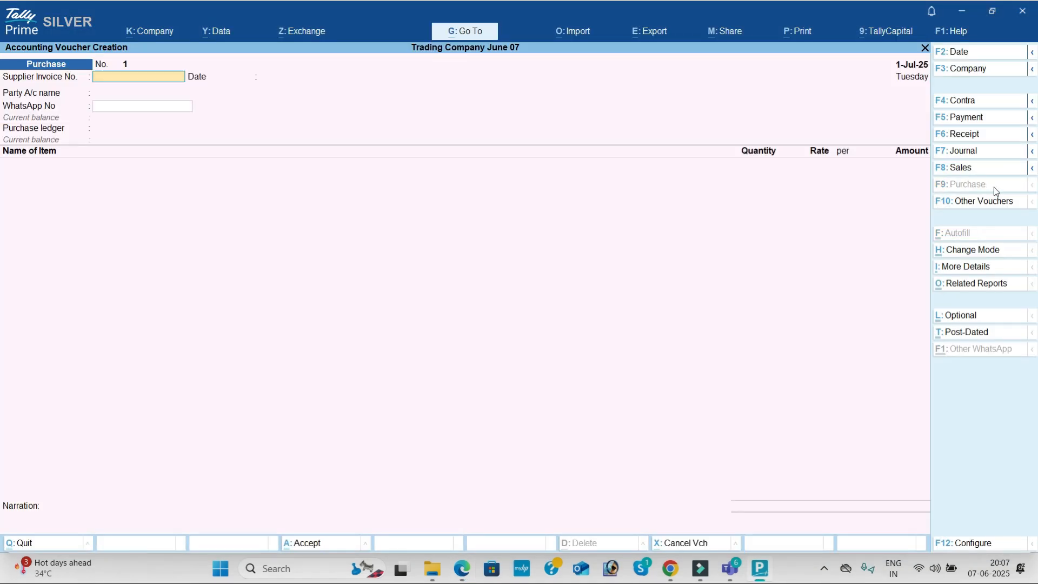
Step: Leave the supplier invoice number blank and create the party ledger A2z Traders under Sundry Creditors, with the supplier name checked in the PDF
key(Return)
key(Return)
key(alt+c)
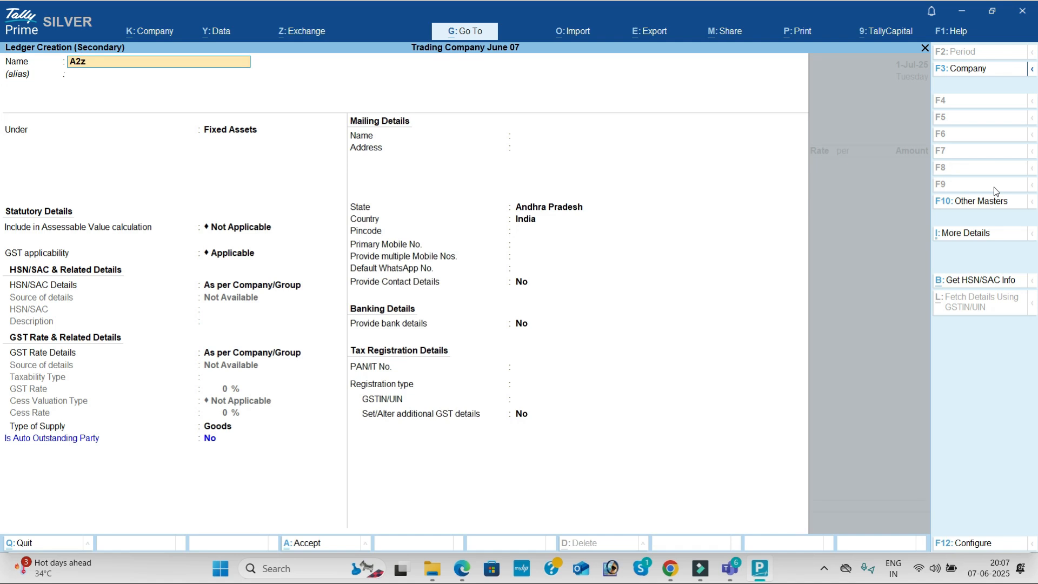
key(alt+Tab)
key(alt+Tab)
text(A2z Trade)
key(Return)
key(Return)
text(Sun)
key(Return)
key(Return)
key(Return)
key(Return)
key(Return)
key(Return)
key(Return)
key(Return)
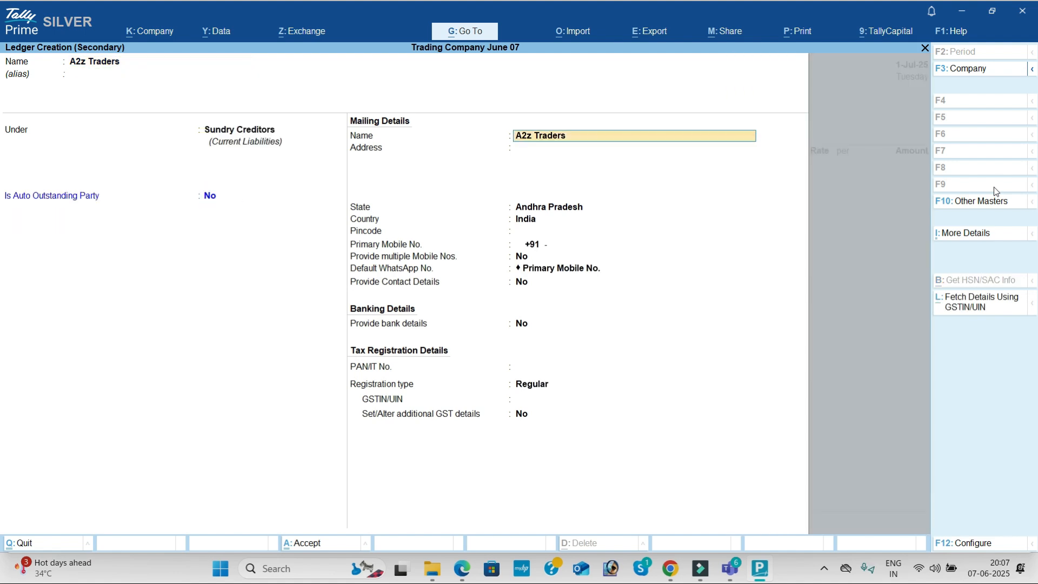
Step: Enter only the GSTIN's leading state code for A2z Traders, save the ledger and accept the blank receipt and default party details
key(Return)
key(Return)
key(Return)
key(Return)
key(Return)
key(Return)
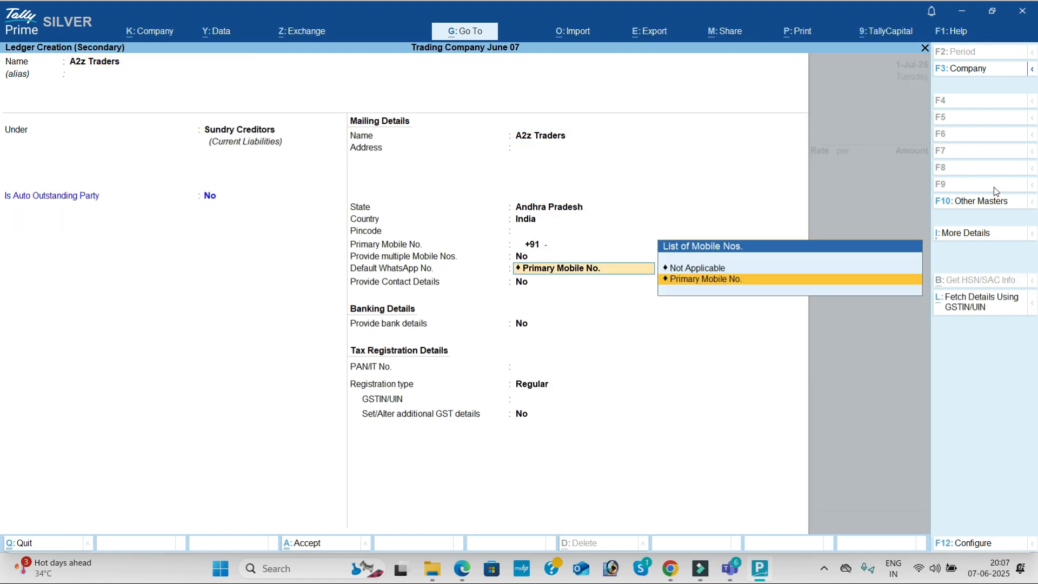
key(alt+Tab)
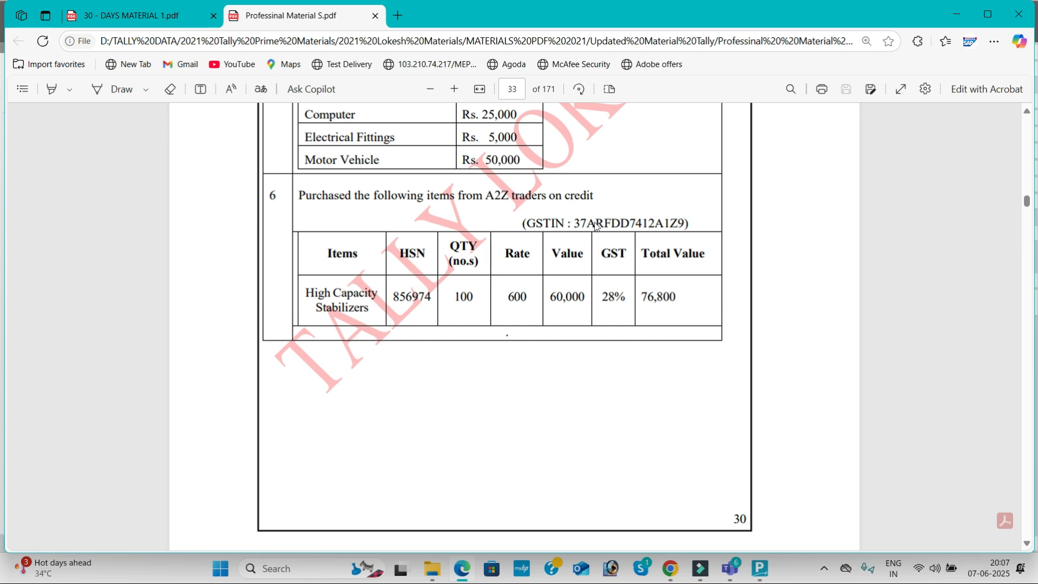
key(alt+Tab)
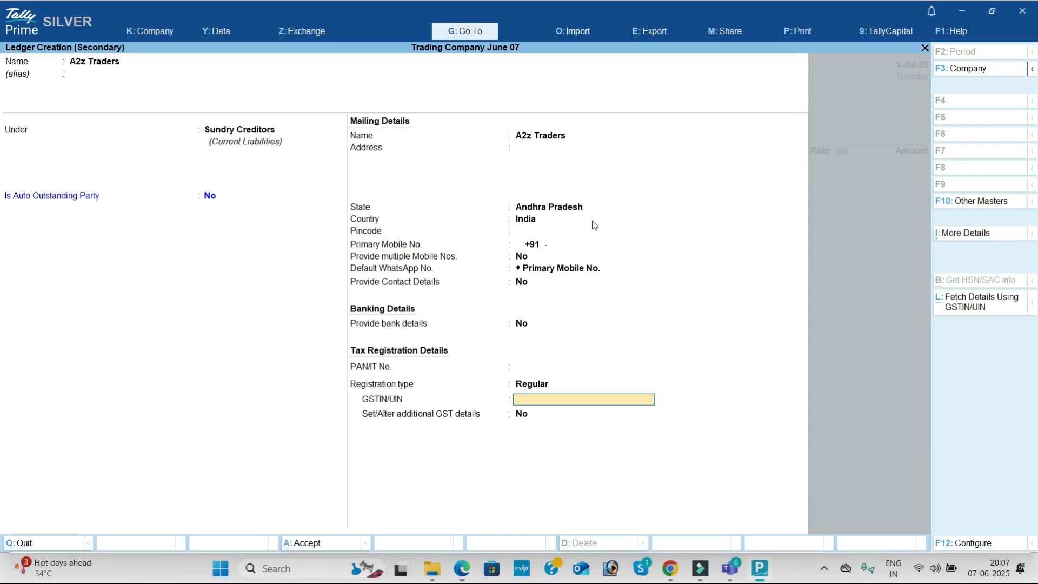
key(Return)
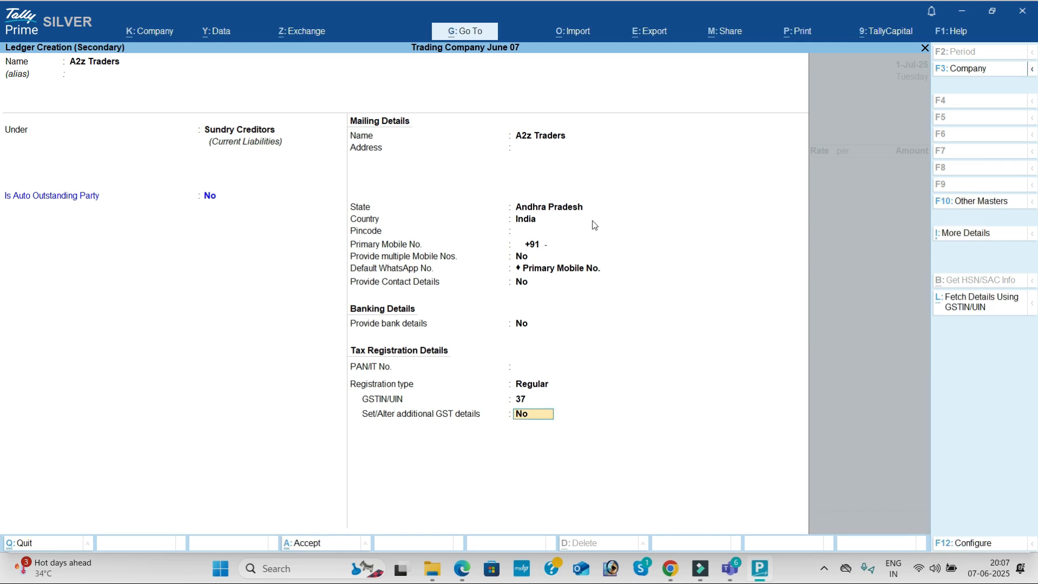
key(ctrl+a)
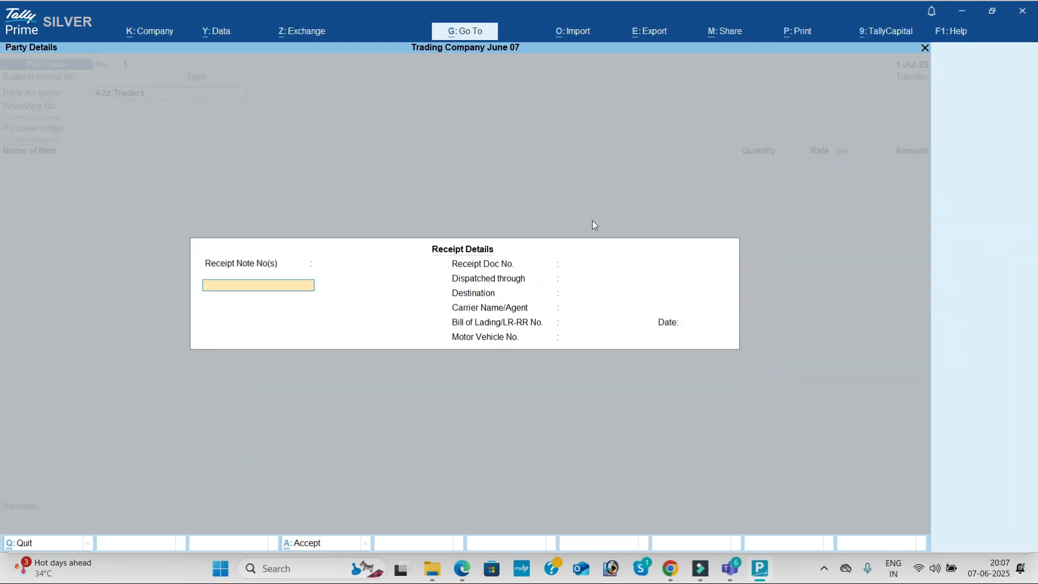
key(ctrl+a)
key(ctrl+a)
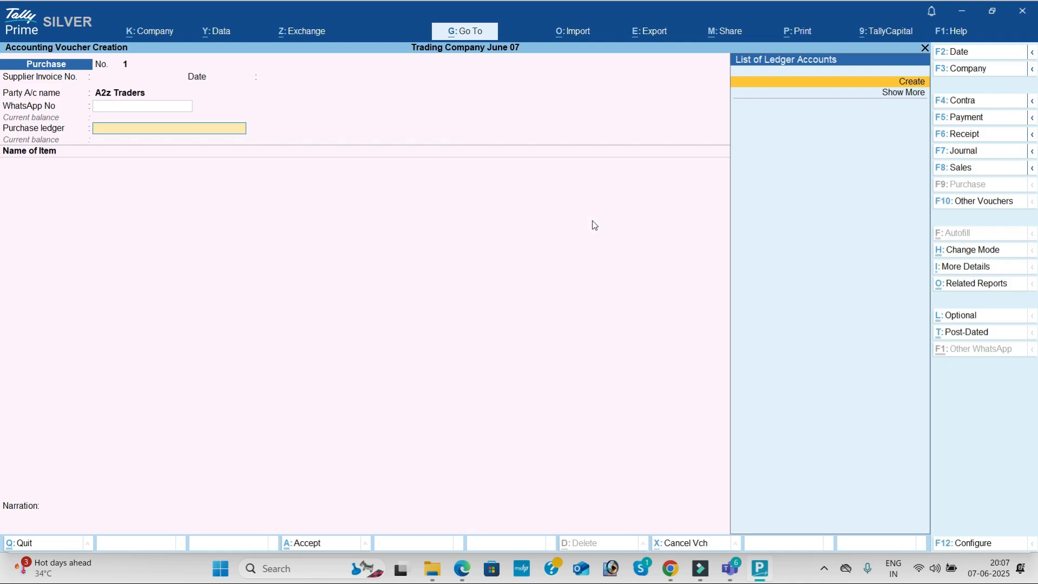
Step: Start a new purchase ledger named Purchase and place it under Purchase Accounts
key(Return)
text(Pu)
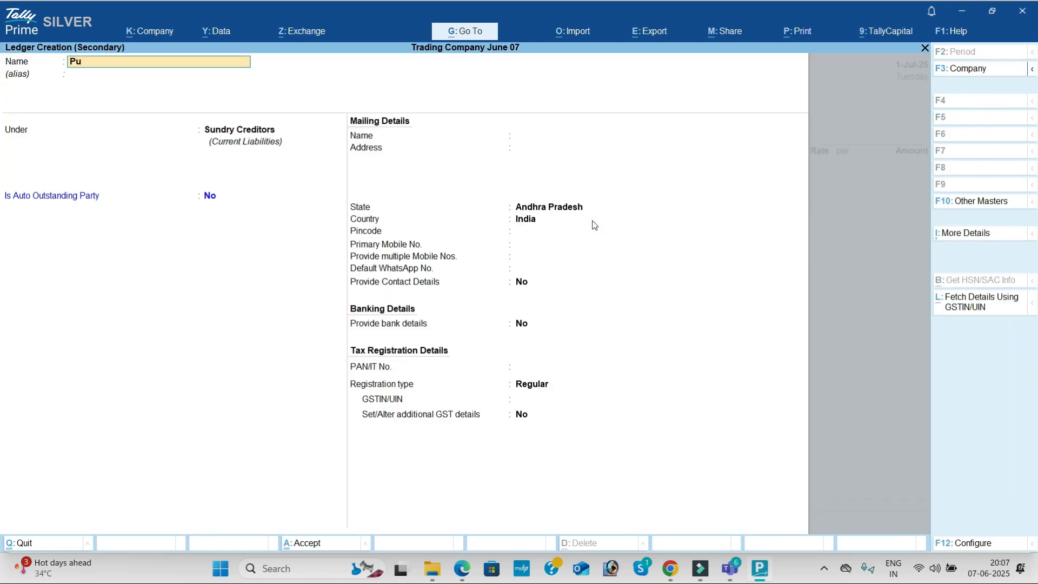
text(rchase)
key(Return)
text(Pu)
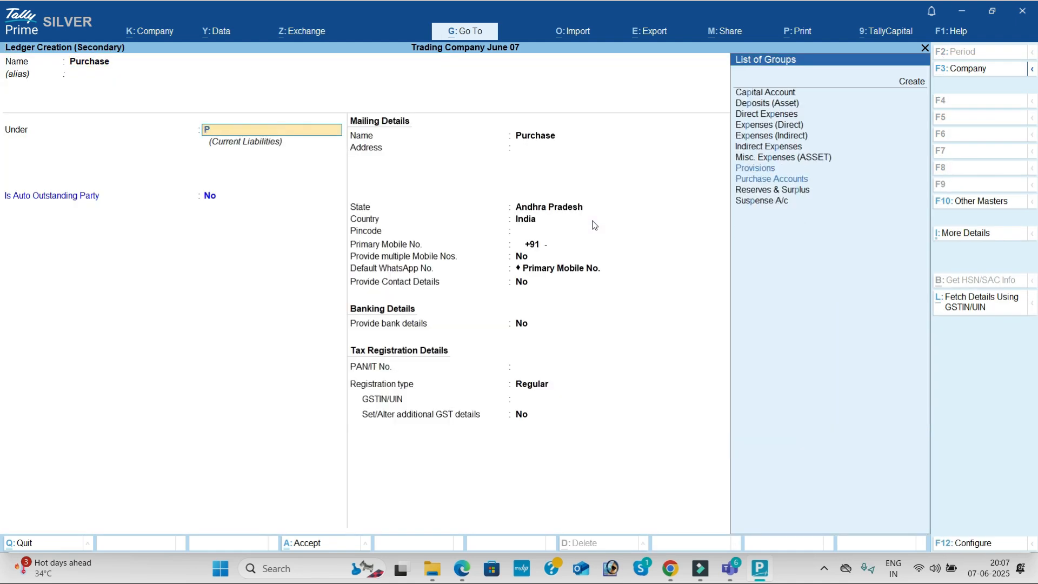
key(Return)
Step: Set the Purchase ledger's type of supply to Goods and save the ledger
key(Return)
key(Return)
key(Return)
key(Return)
key(Return)
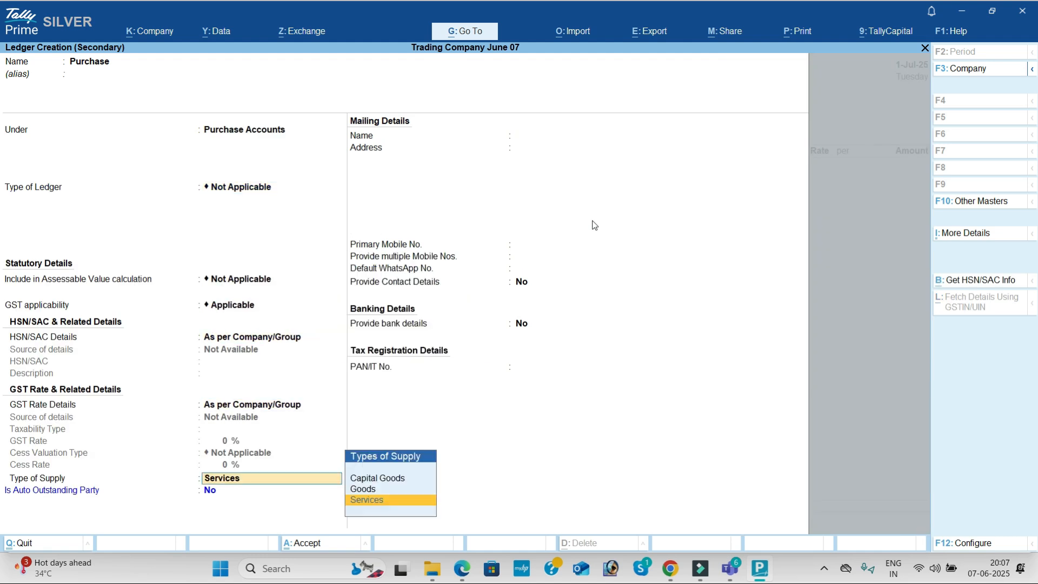
key(Up)
key(Return)
key(Return)
key(Return)
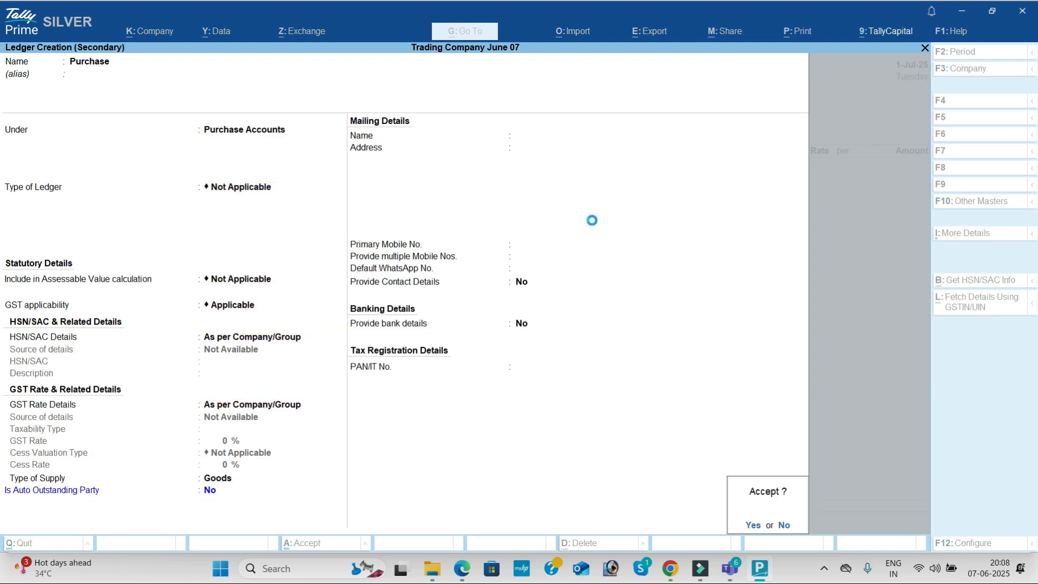
key(Return)
Step: Start a new stock item for the purchase voucher and name it High Capacity Stabilizers as given in the PDF
key(alt+c)
key(alt+Tab)
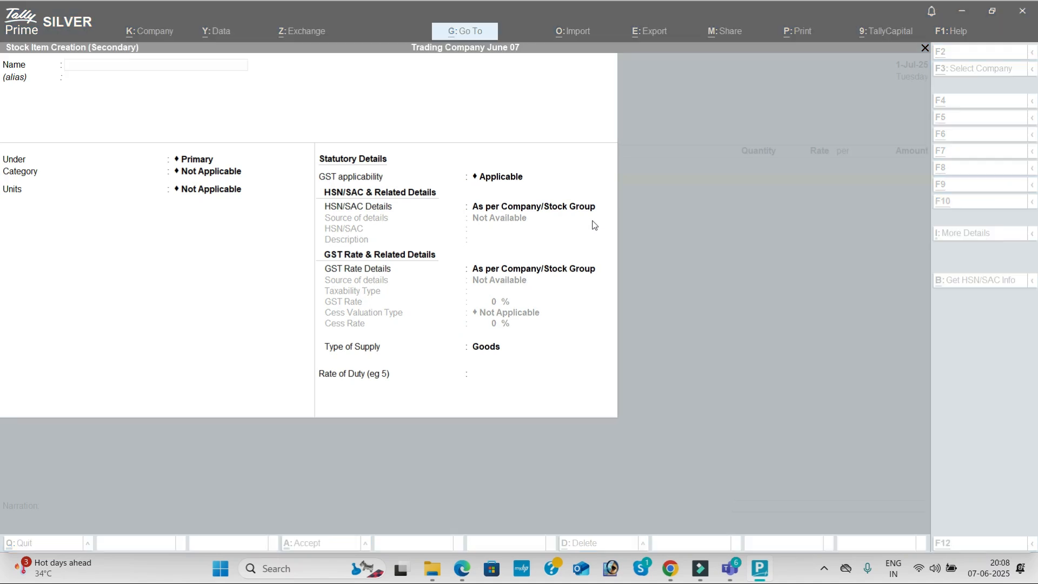
key(alt+Tab)
text(High Ca)
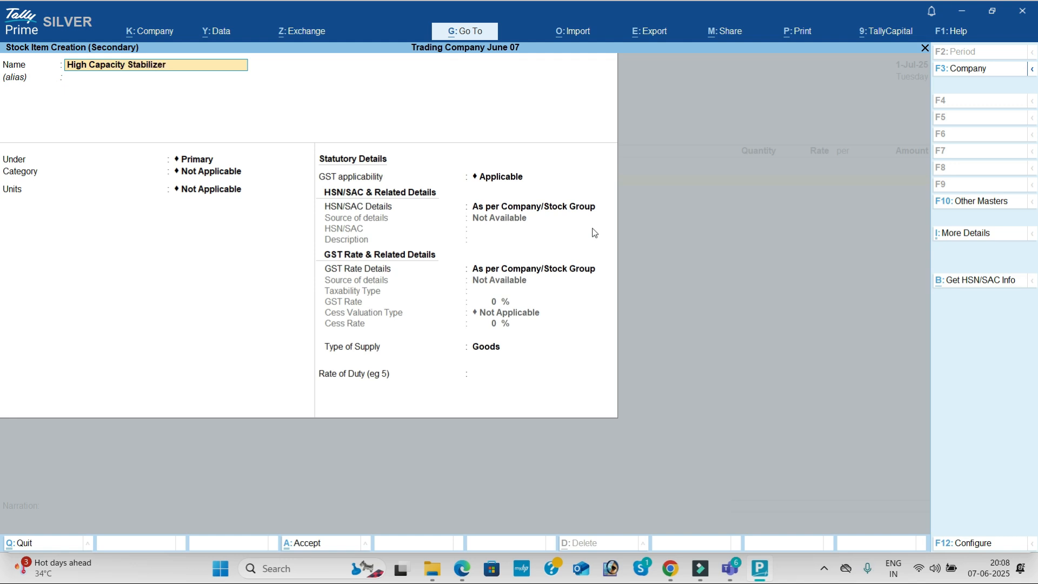
key(Return)
Step: Create the stock group Stabilizers and place the new stock item under it
key(Return)
key(alt+c)
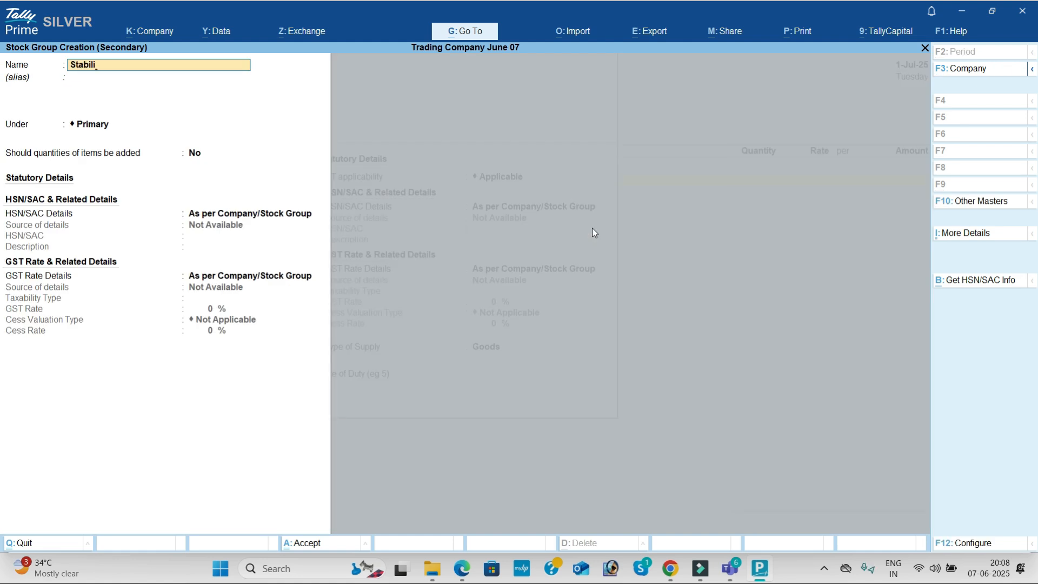
key(Return)
key(ctrl+a)
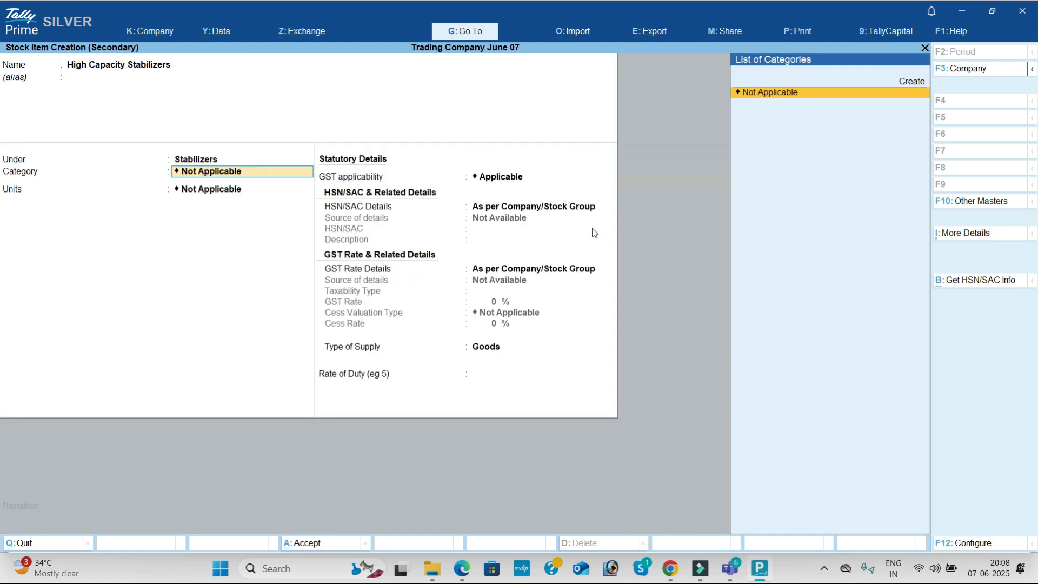
Step: Configure stock item creation to leave out the Category field
click(963, 543)
click(442, 296)
key(n)
key(ctrl+a)
Step: Create the simple unit nos with the unit quantity code NOS-NUMBERS and 0 decimal places for the stock item
key(Return)
key(Return)
key(Return)
key(alt+c)
text(no)
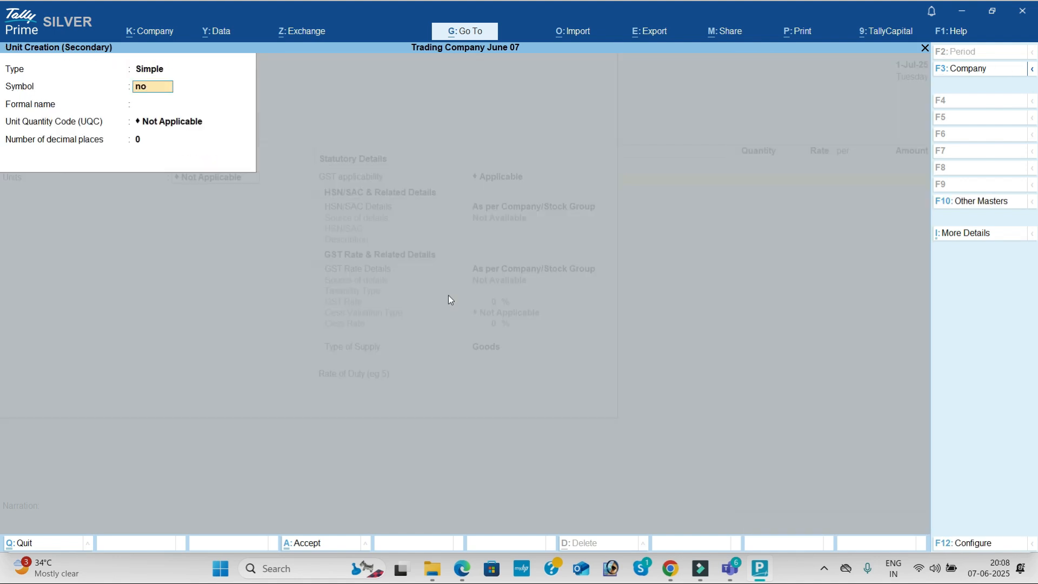
text(s)
key(Return)
key(Return)
text(nu)
key(Return)
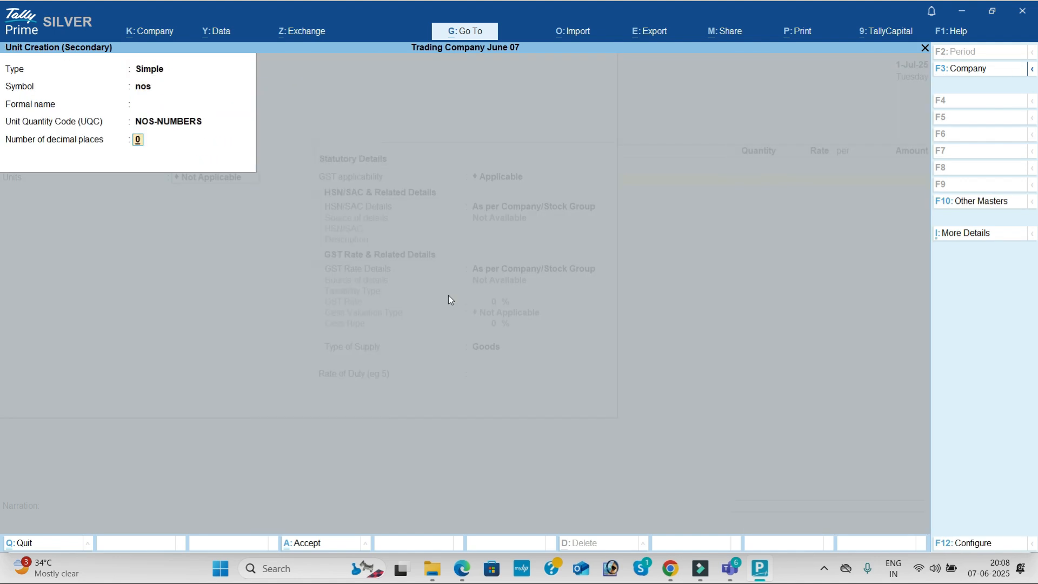
key(Return)
Step: Specify the HSN/SAC details directly in the High Capacity Stabilizers stock item, with the code 987456
key(Return)
key(Down)
key(Return)
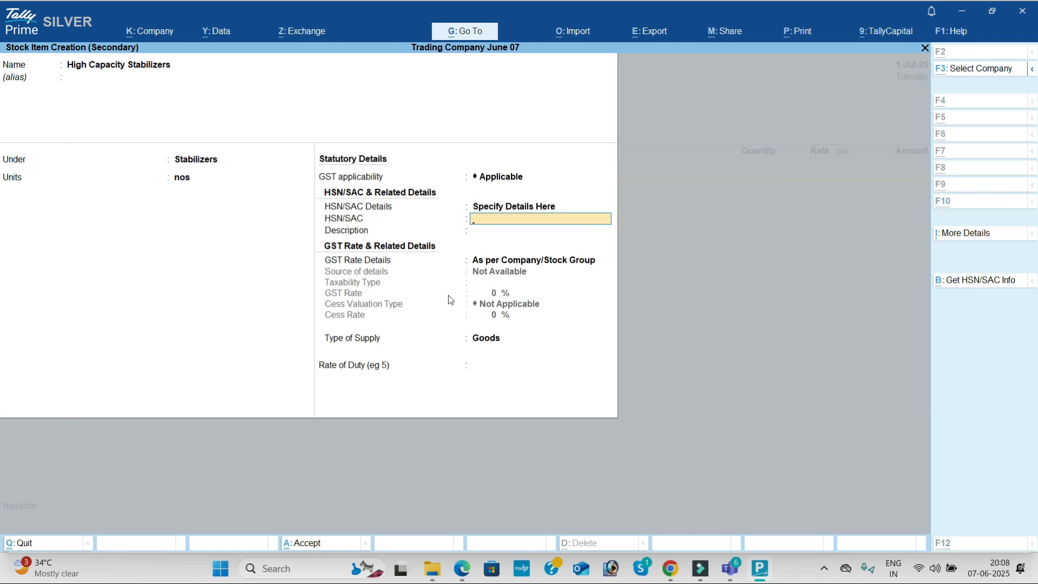
key(alt+Tab)
key(alt+Tab)
text(987456)
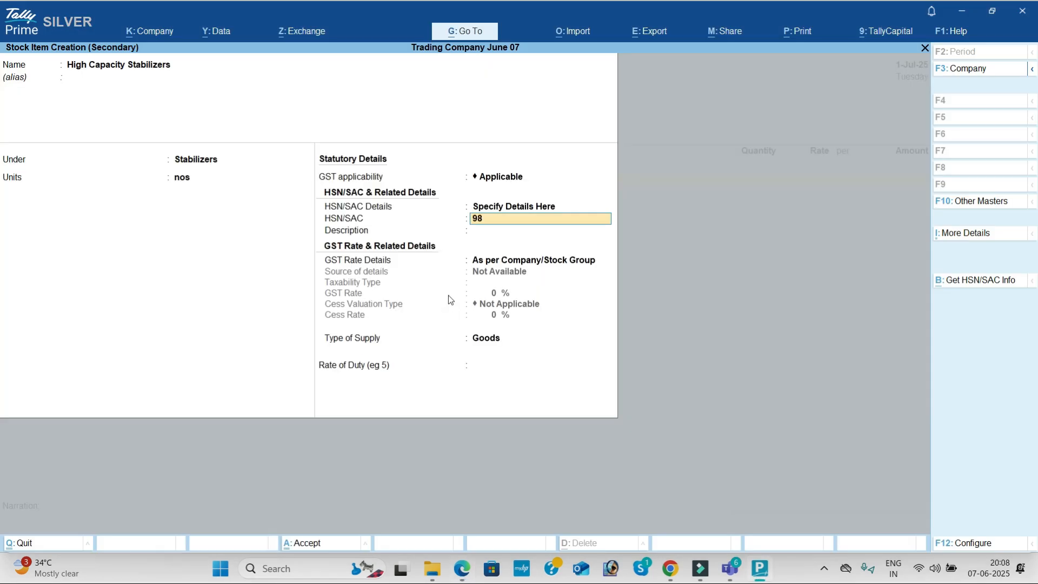
key(Return)
key(Return)
Step: Specify the GST rate details directly in High Capacity Stabilizers at 28% as listed in the PDF and save the item
key(Down)
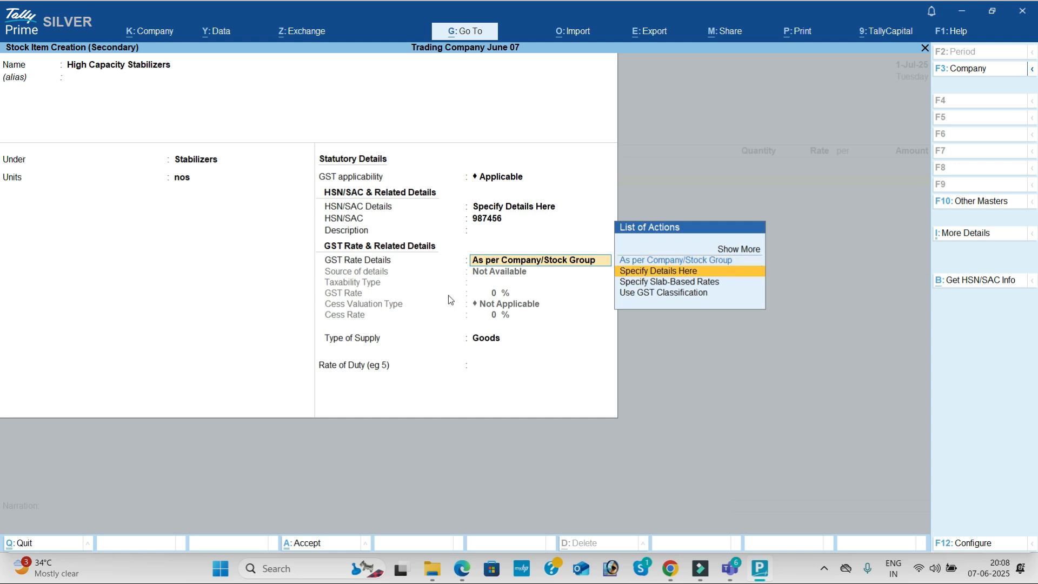
key(Return)
key(alt+Tab)
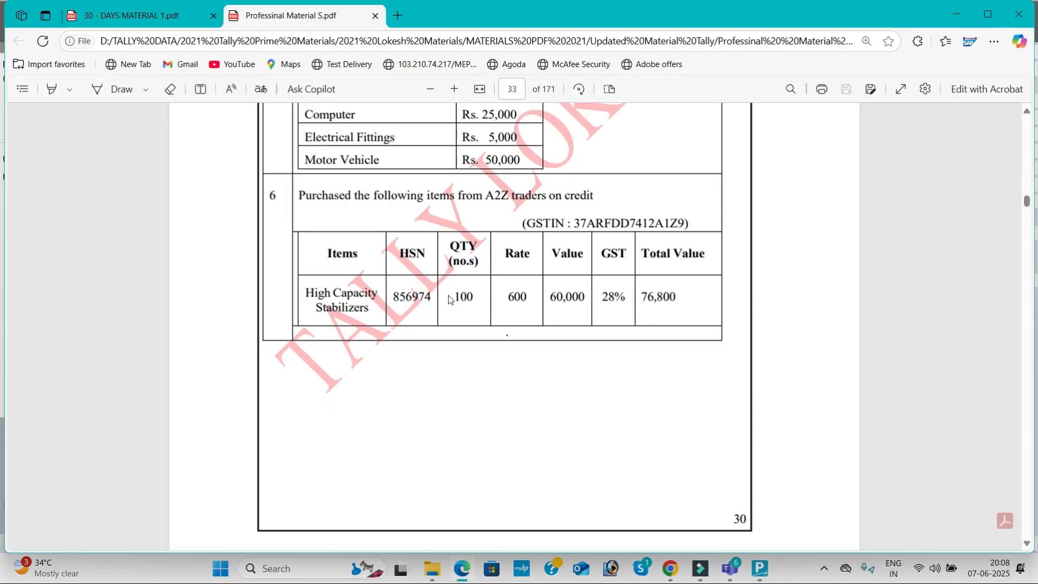
key(alt+Tab)
text(28)
key(Return)
key(Return)
key(Return)
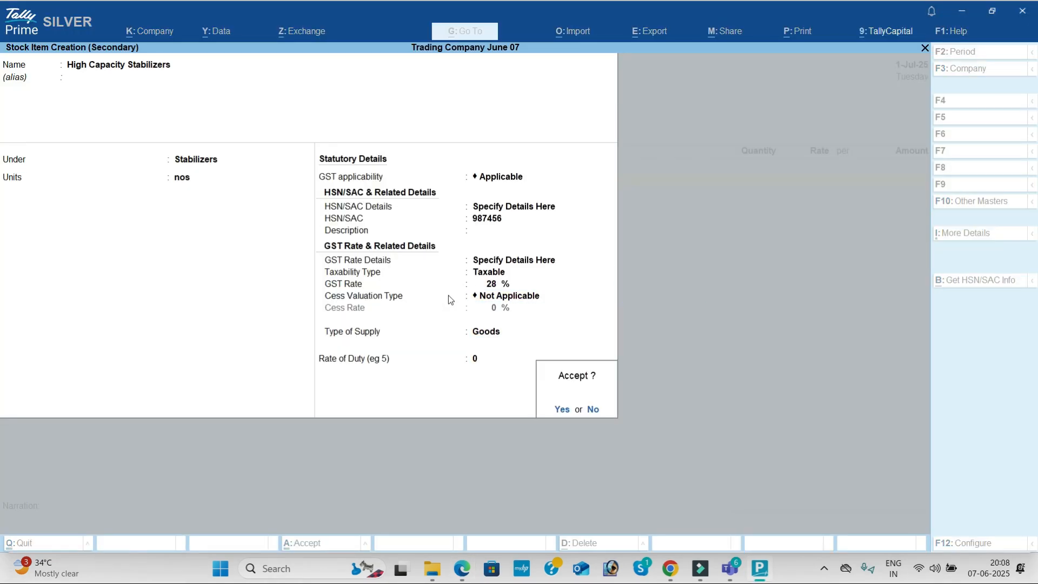
key(Return)
key(Return)
Step: Enter a quantity of 100 nos at rate 600 for High Capacity Stabilizers, keeping GST and HSN details as per masters
key(alt+Tab)
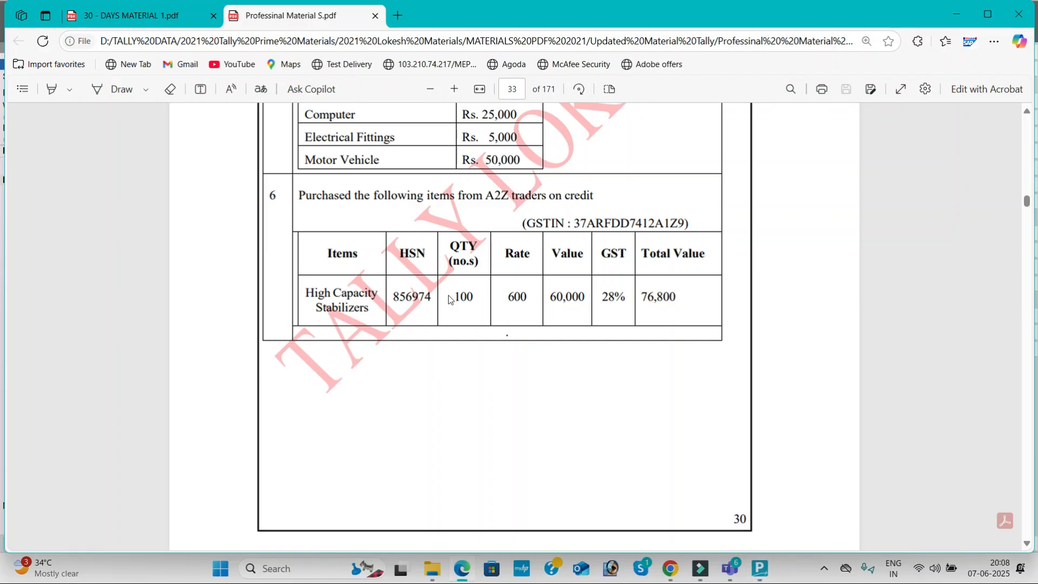
key(alt+Tab)
text(100)
key(Return)
text(600)
key(Return)
key(Return)
key(Return)
key(Return)
key(Return)
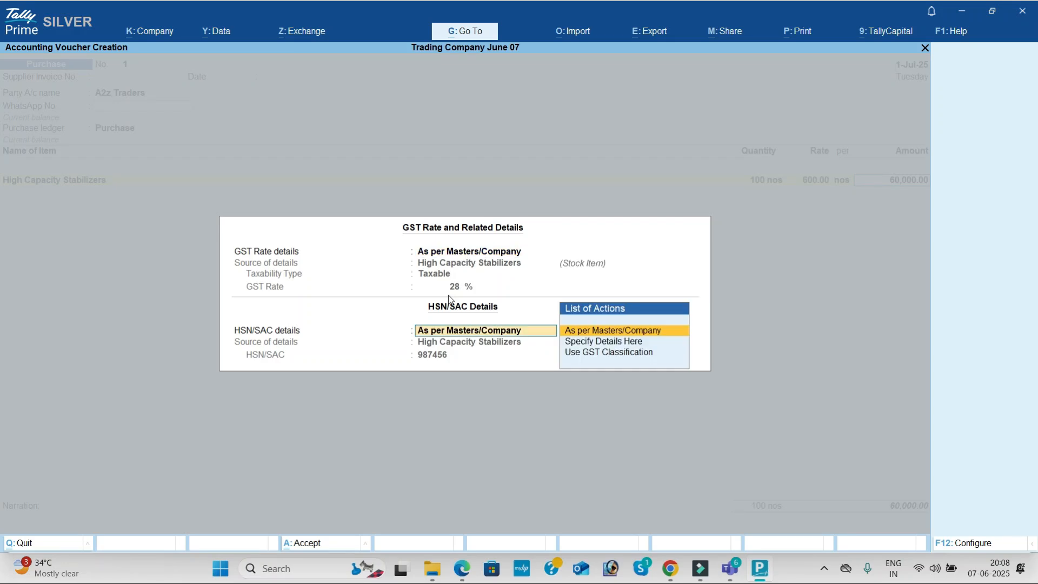
key(Return)
Step: Start a new ledger named CGST under Duties & Taxes from the purchase voucher
key(alt+c)
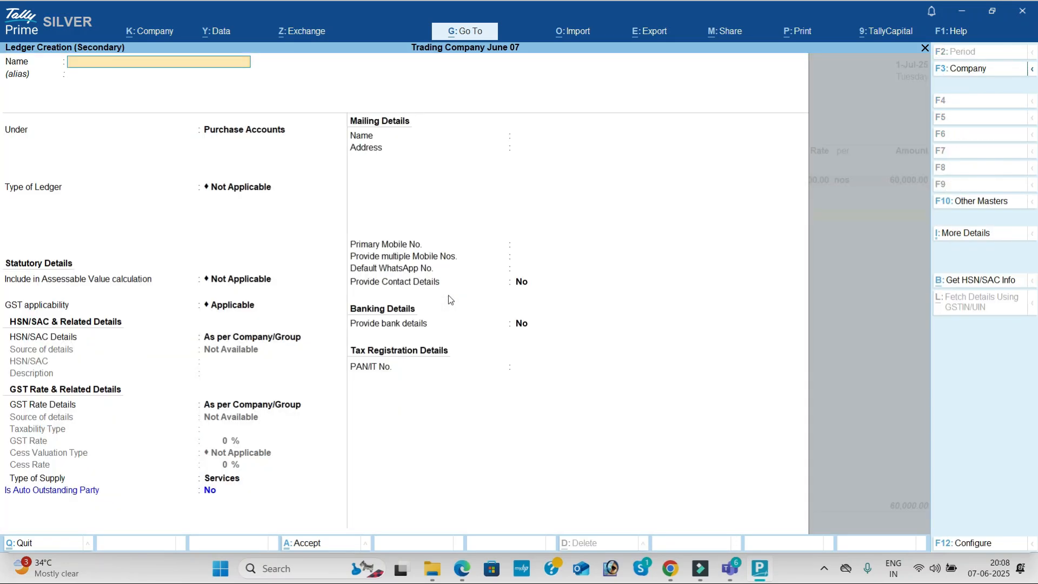
text(CGST)
key(Return)
text(DU)
key(Return)
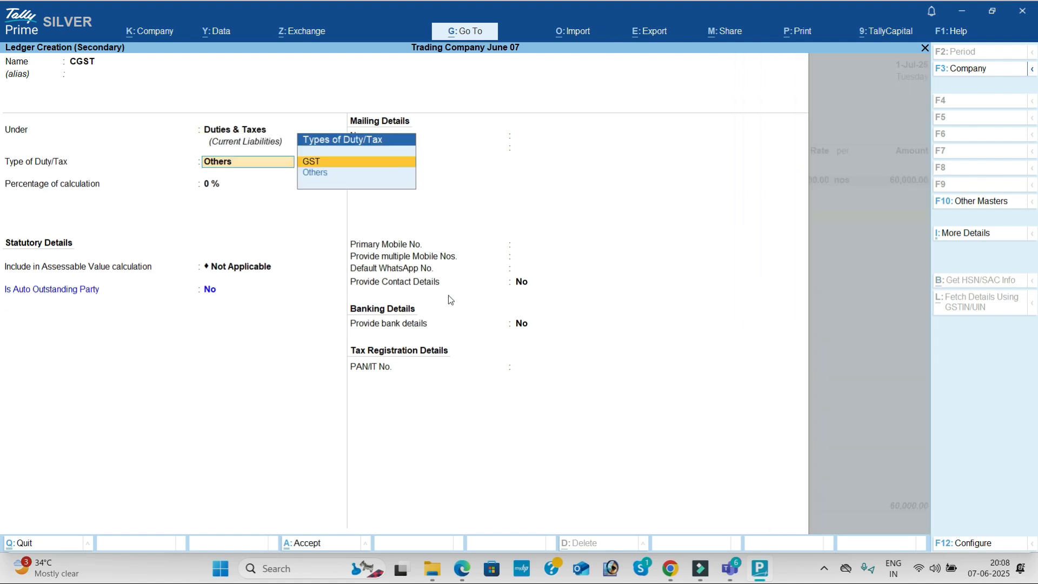
Step: Set the CGST ledger's duty type to GST and tax type to CGST, and save it into the purchase voucher
key(Up)
key(Return)
key(Down)
key(Return)
key(Return)
key(Return)
key(Return)
key(Return)
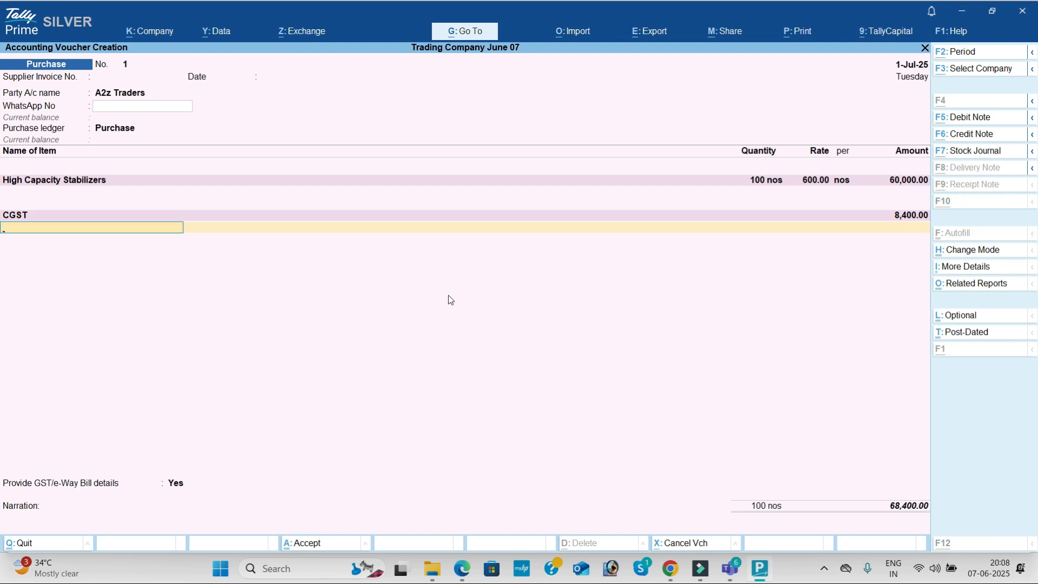
Step: Start a new ledger named SGST under Duties & Taxes for the next tax line of the voucher
key(alt+c)
text(SGST)
key(Return)
key(Return)
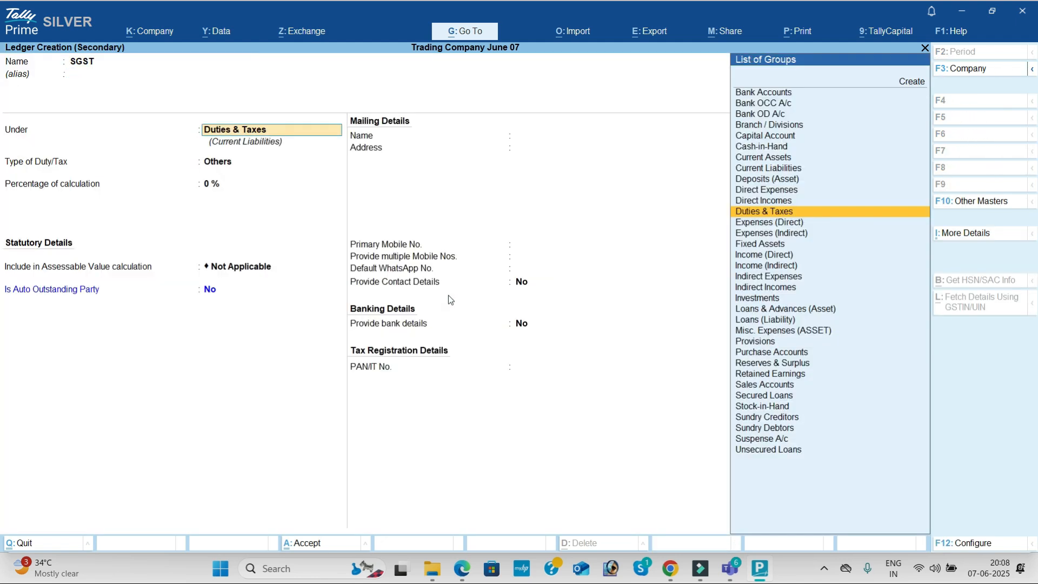
key(Return)
Step: Set the SGST ledger's duty type to GST and tax type to SGST/UTGST, and save it into the purchase voucher
key(Up)
key(Return)
key(Down)
key(Down)
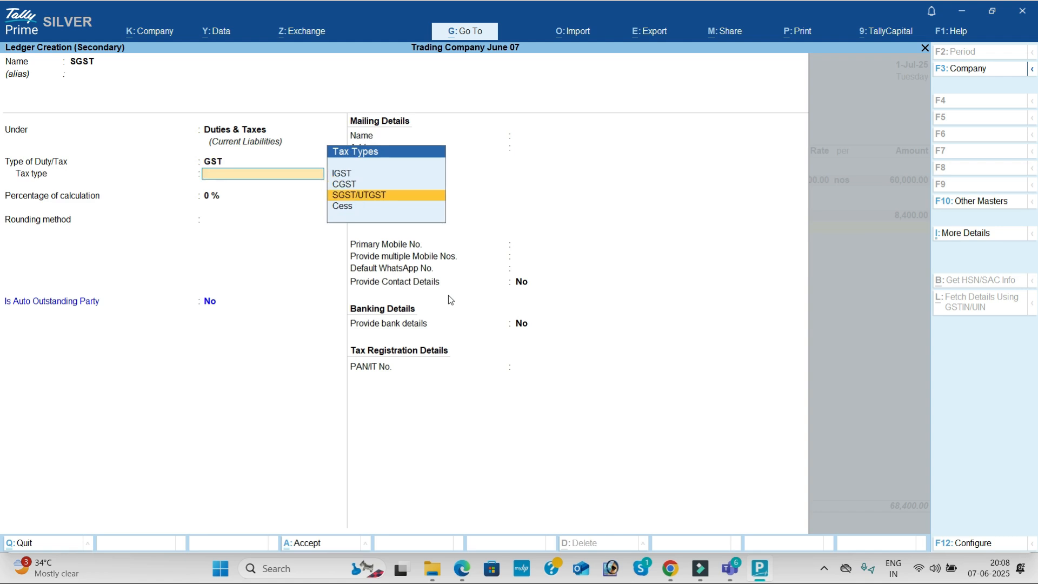
key(Return)
key(Return)
key(Return)
key(Return)
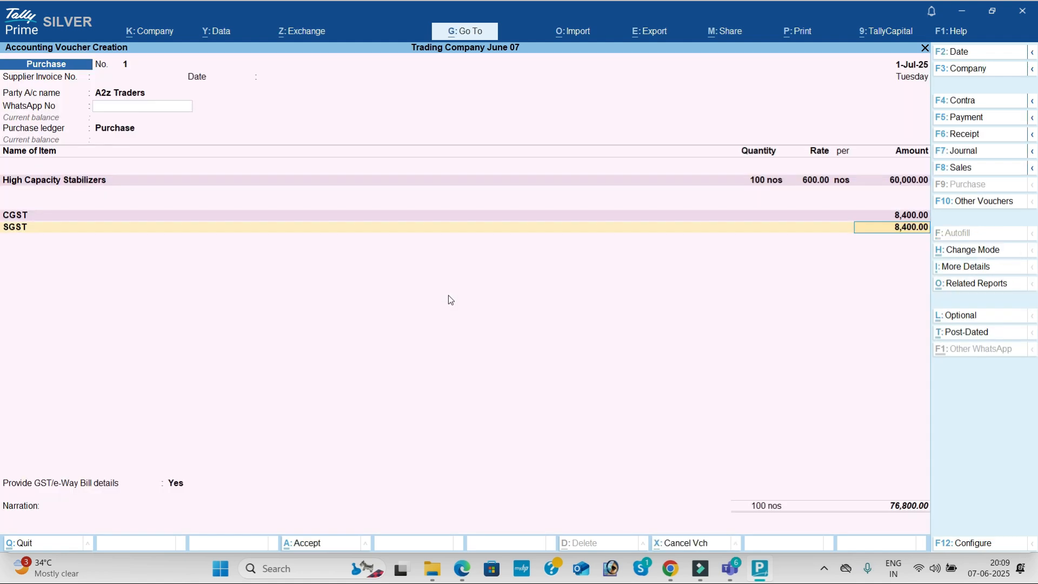
Step: Set Provide GST/e-Way Bill details to No and compare the voucher total with transaction 6 in the PDF
key(Return)
key(Return)
key(Up)
key(Return)
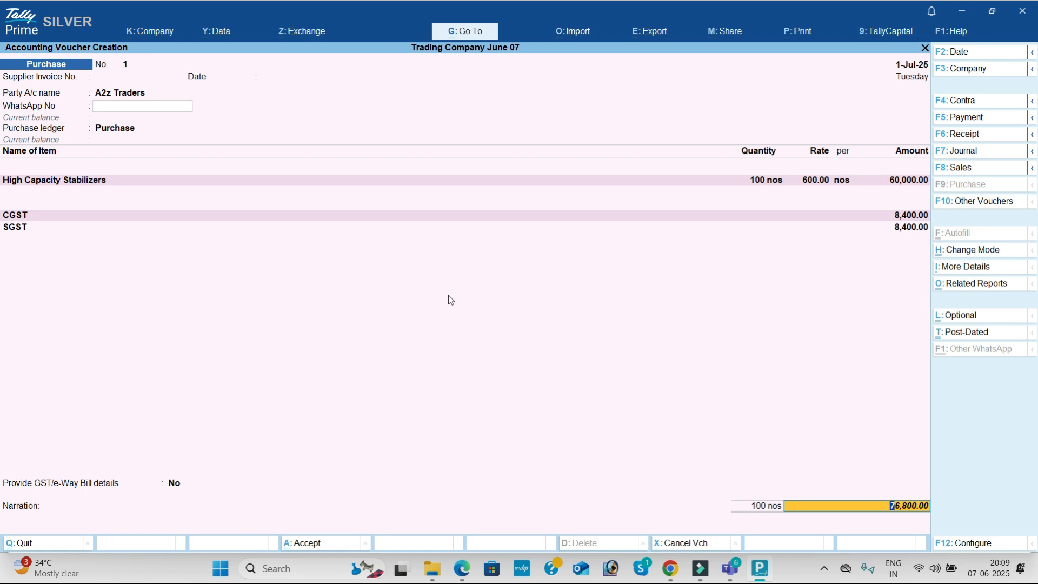
key(alt+Tab)
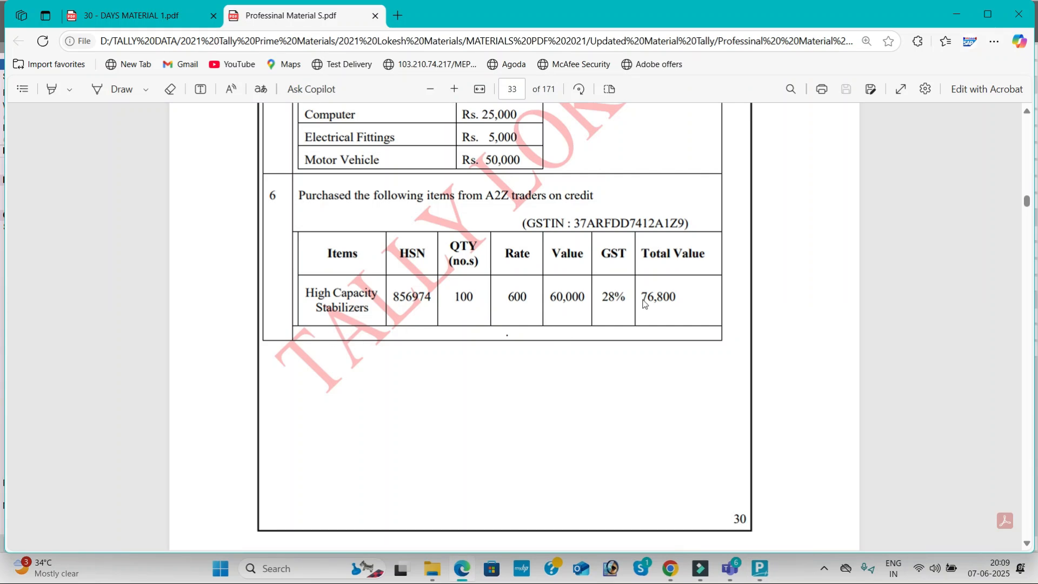
key(alt+Tab)
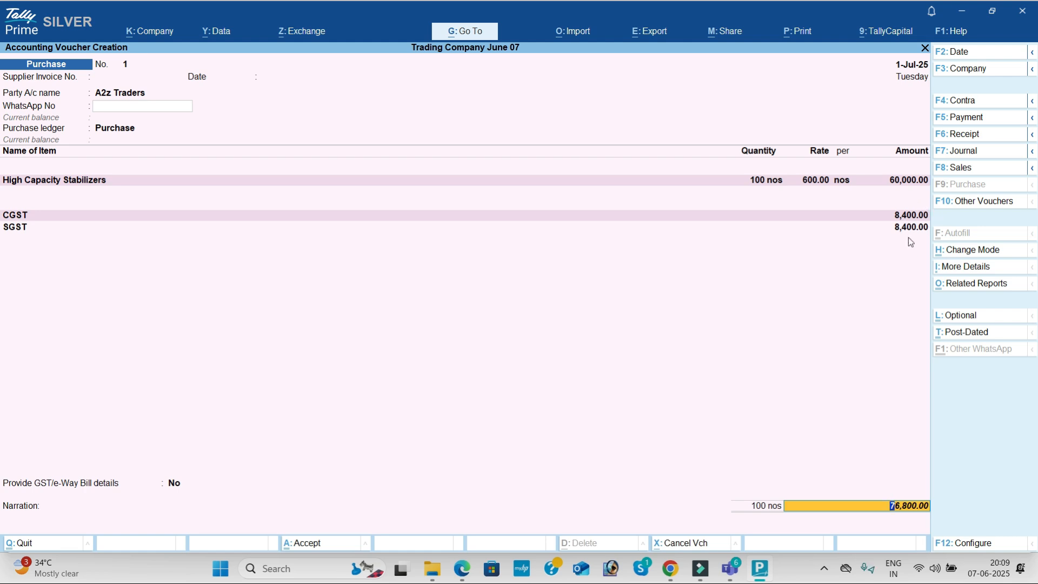
Step: Save the High Capacity Stabilizers purchase voucher and look up transaction 7 on the following PDF page
key(Return)
key(Return)
key(Return)
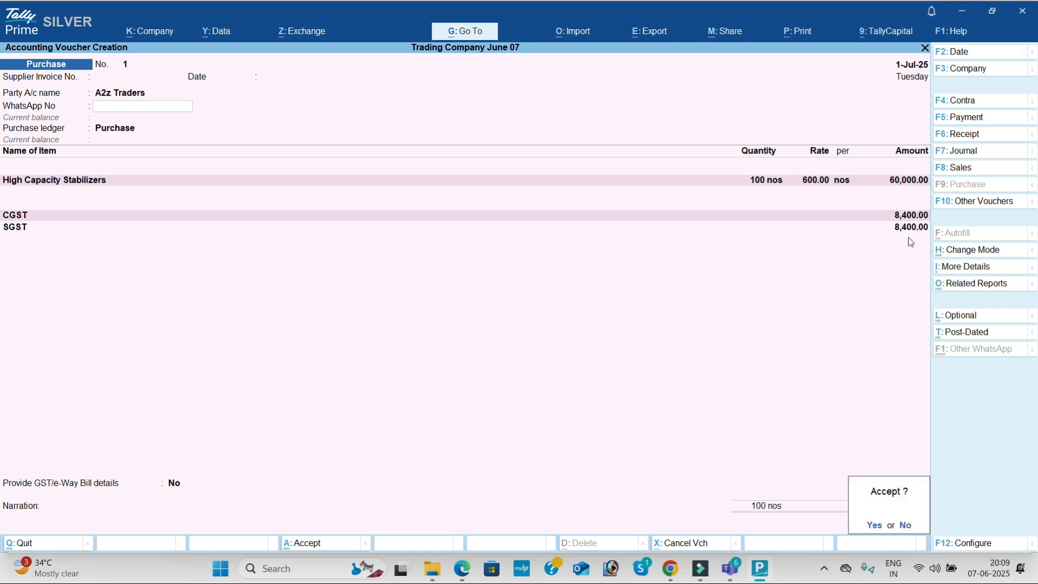
key(alt+Tab)
scroll(611, 261, down, 10)
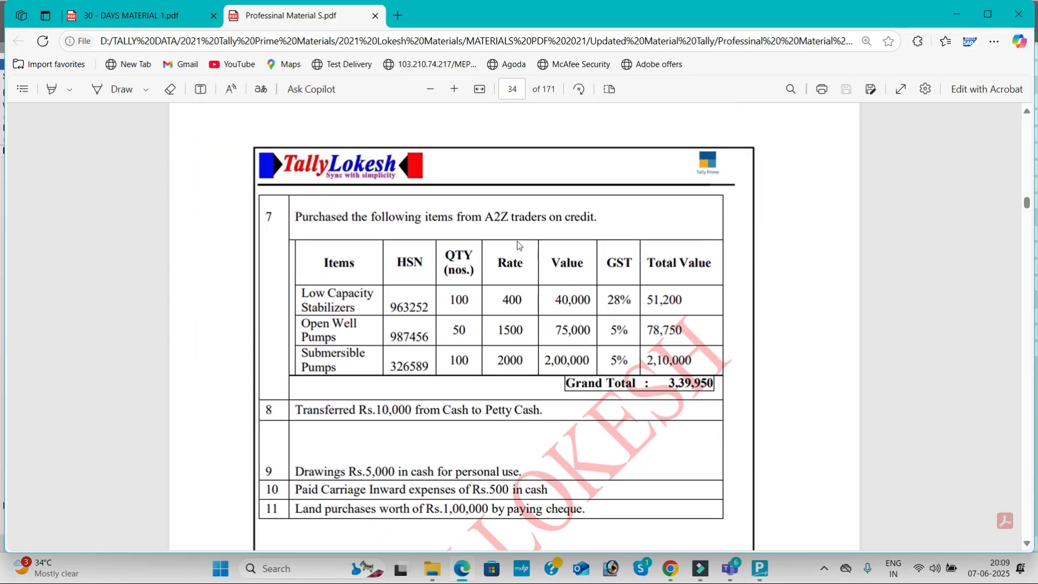
key(alt+Tab)
key(Return)
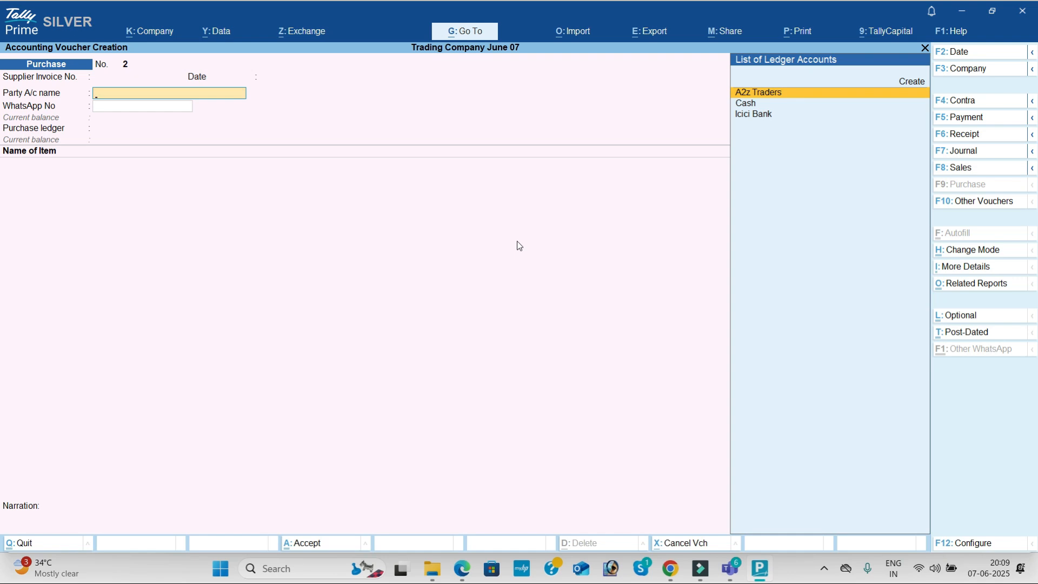
Step: Choose A2z Traders as the party and Purchase as the purchase ledger in the new purchase voucher
key(Return)
key(Return)
key(Return)
key(Return)
key(Return)
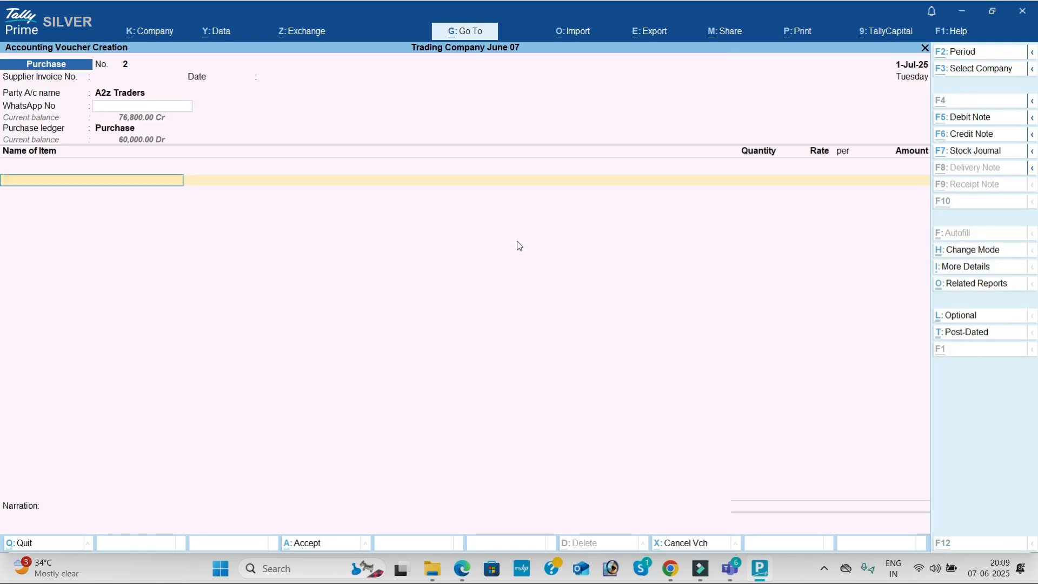
Step: Start a stock item named Low Capacity Stabilizers under the group Stabilizers with the unit nos
key(alt+c)
key(alt+Tab)
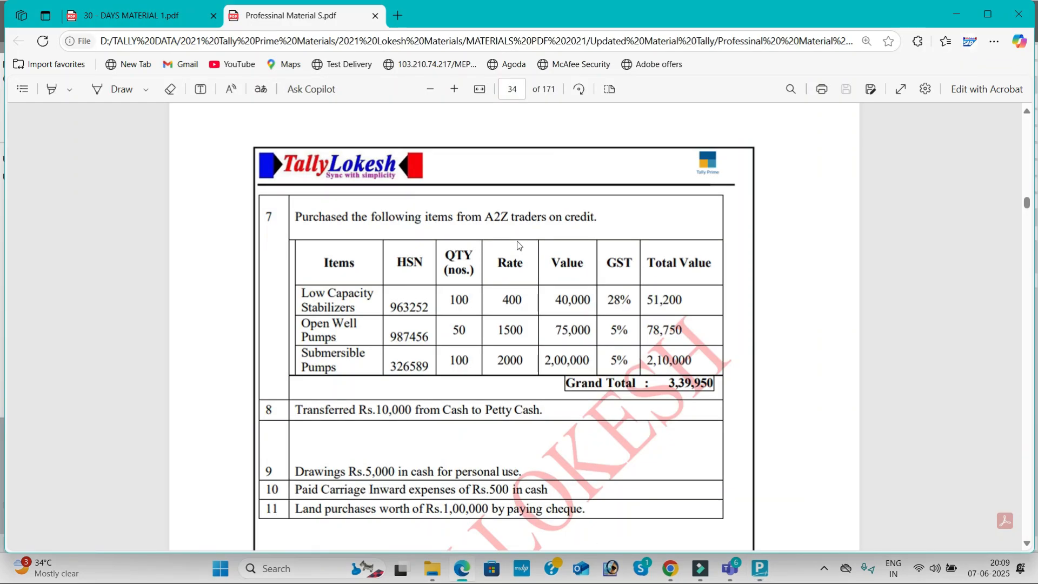
key(alt+Tab)
text(L)
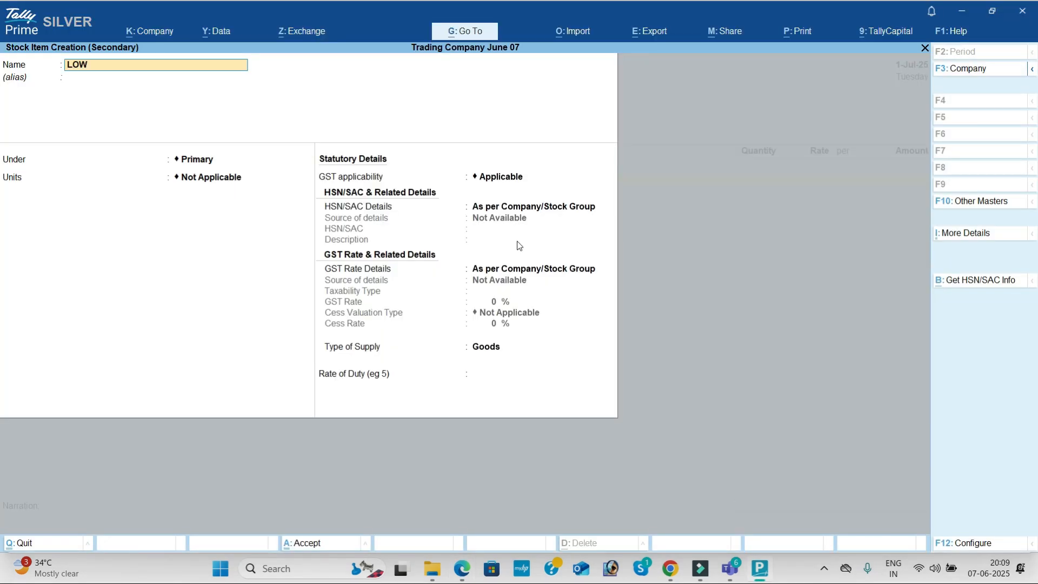
text(ow Capacity Stabilizer)
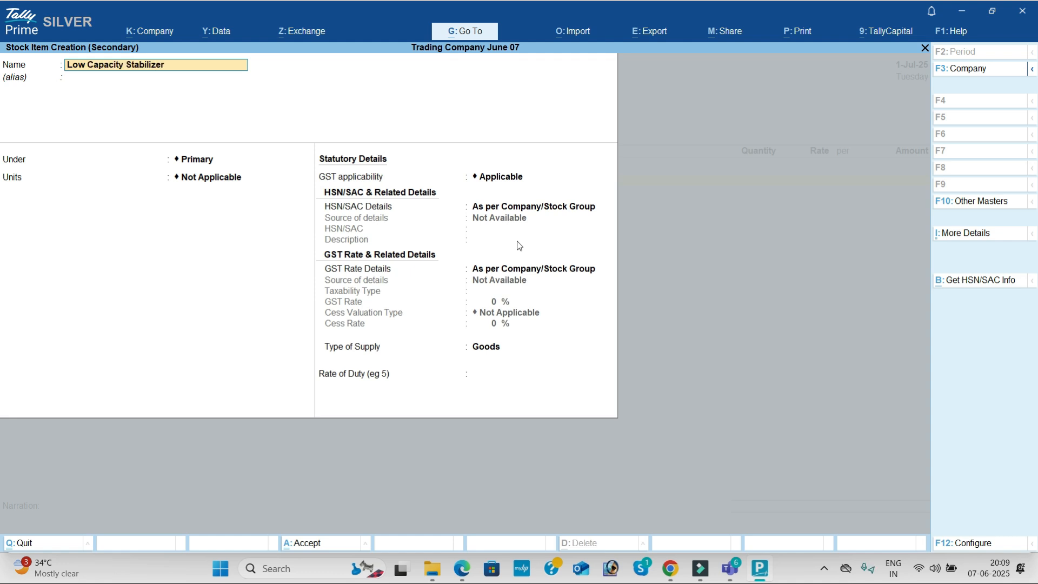
text(s)
key(Return)
key(Down)
key(Return)
key(Down)
key(Return)
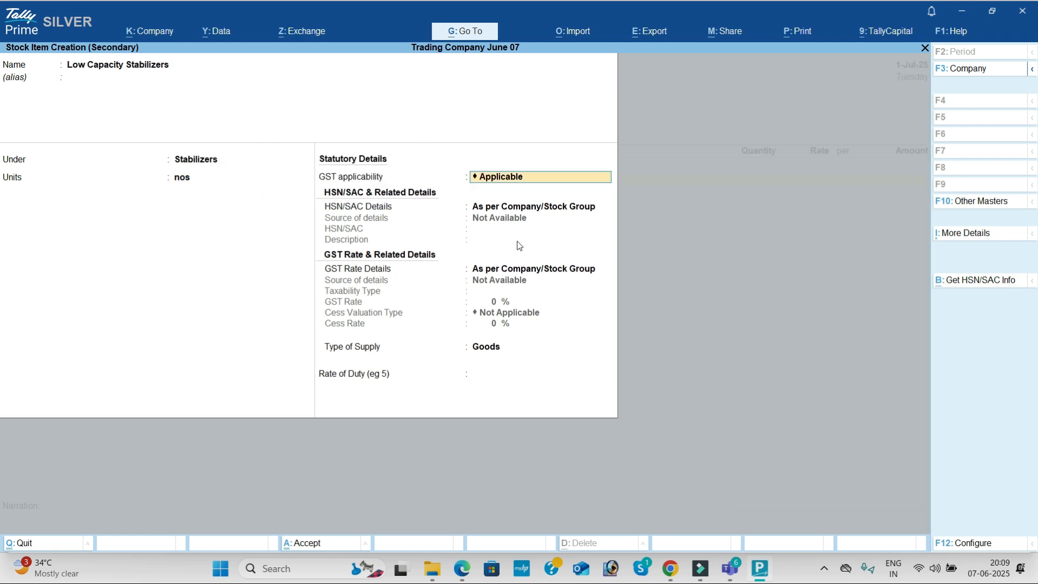
Step: Keep GST applicable for Low Capacity Stabilizers and specify the HSN/SAC code 6558855 directly in the item
key(Return)
key(Down)
key(Return)
text(6558855)
key(Return)
key(Return)
Step: Specify a 28% GST rate directly in Low Capacity Stabilizers, save the item and leave its voucher description blank
key(Down)
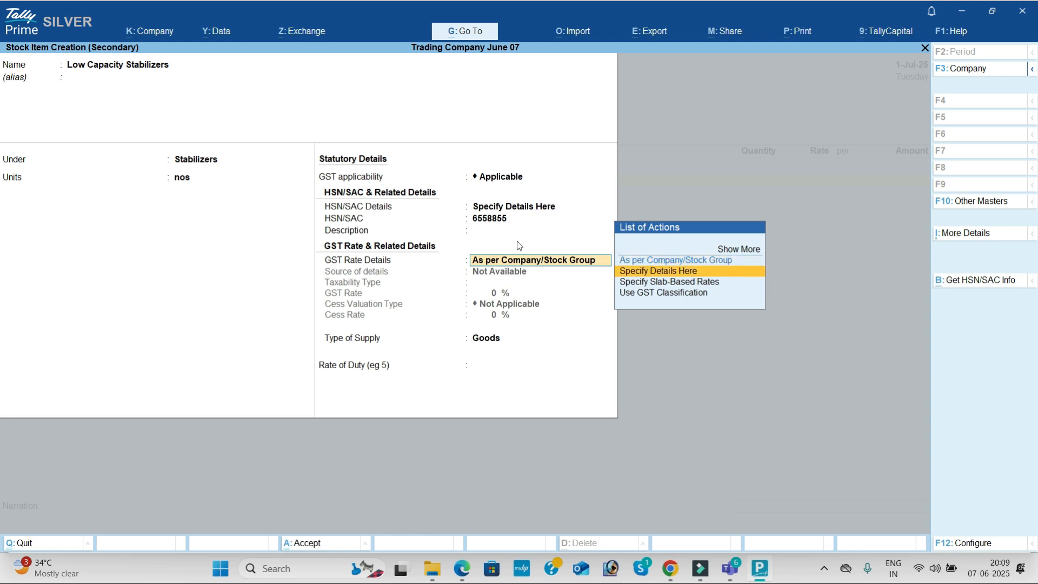
key(Return)
key(alt+Tab)
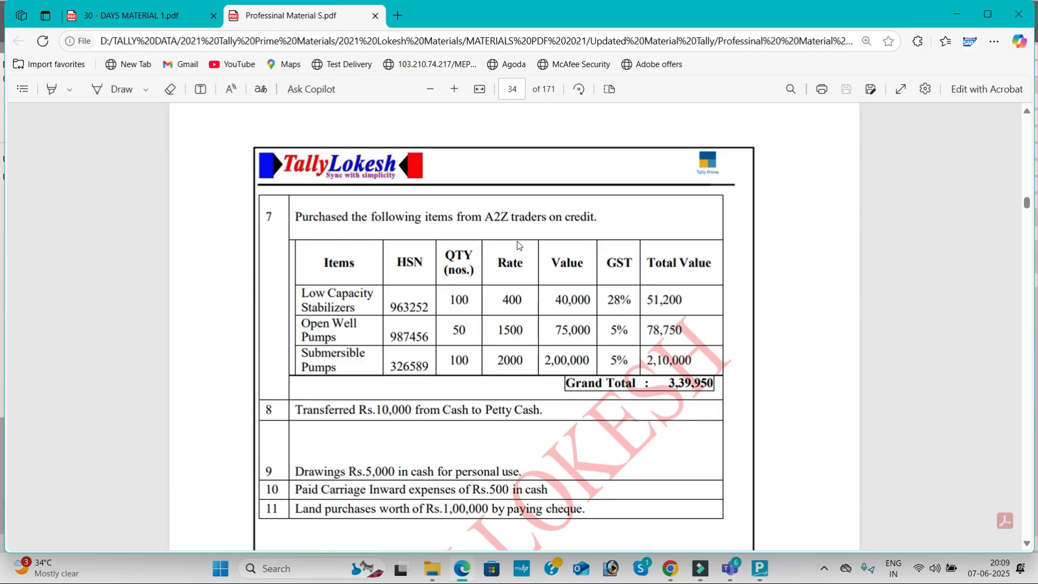
key(alt+Tab)
text(28)
key(Return)
key(Return)
key(Return)
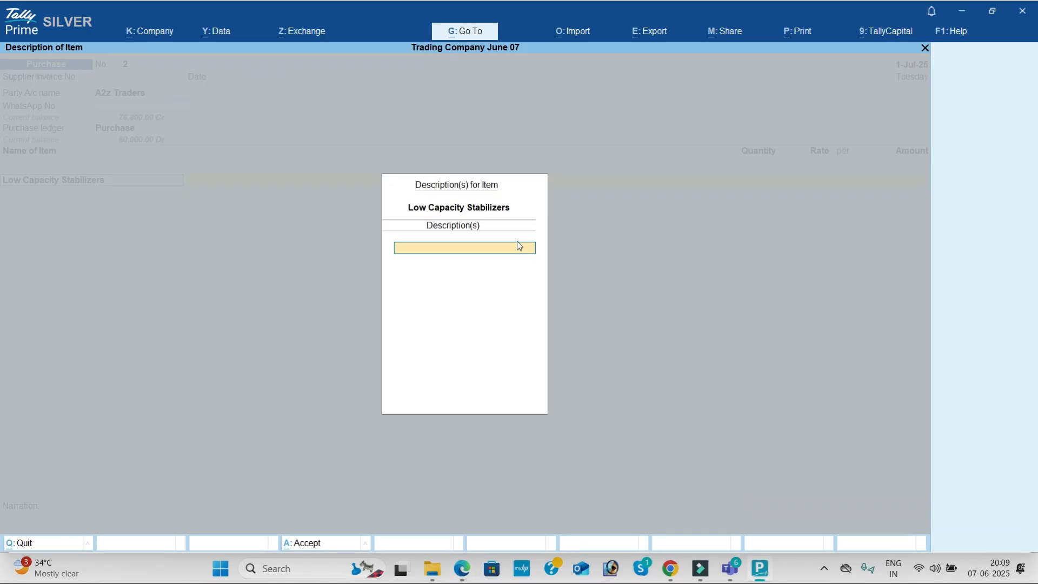
key(Return)
Step: Enter a quantity of 100 nos at rate 400 for Low Capacity Stabilizers as given in the PDF
key(alt+Tab)
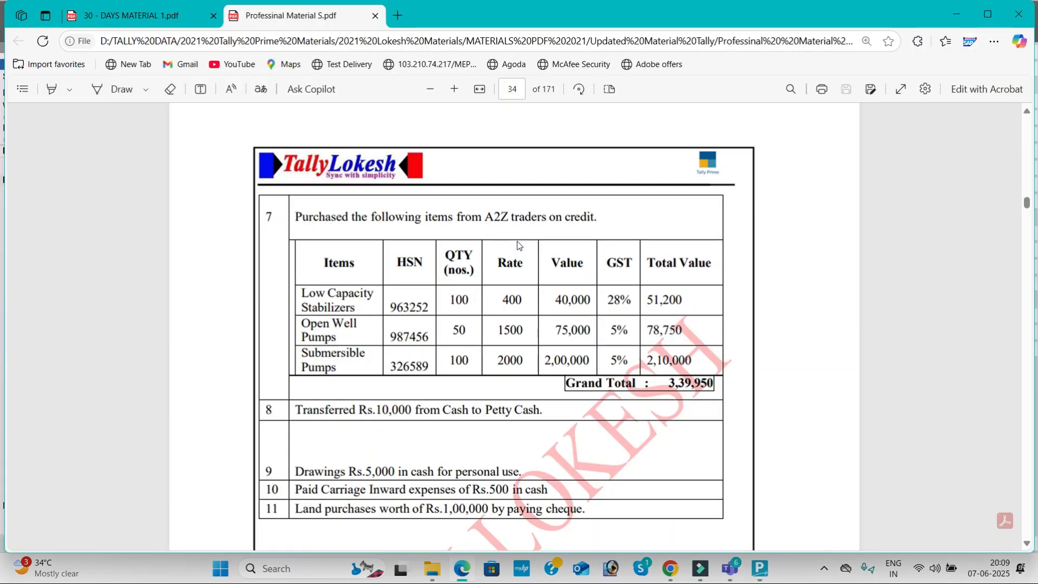
key(alt+Tab)
text(1)
key(Return)
text(400)
key(Return)
key(Return)
key(Return)
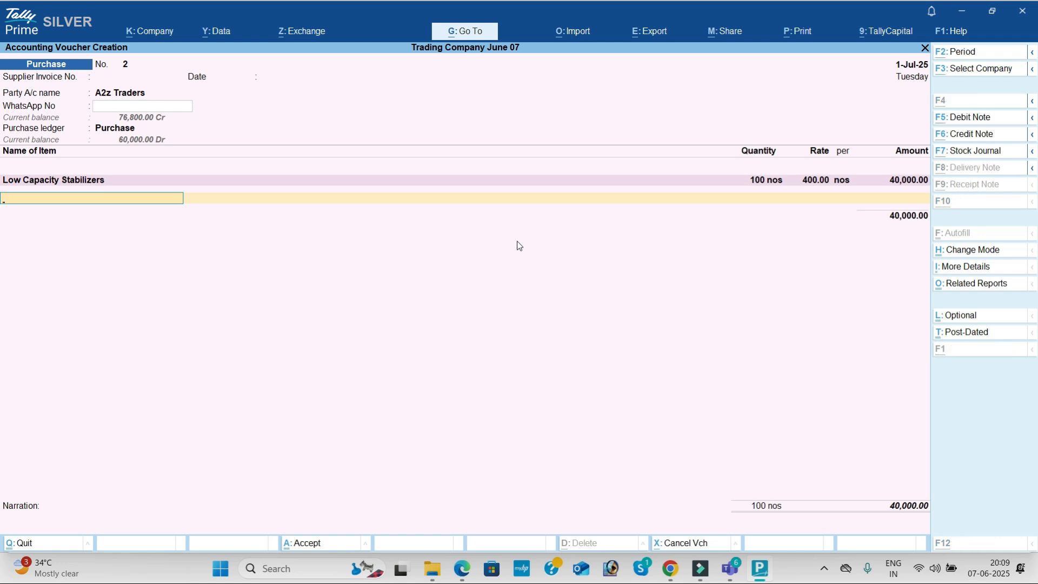
Step: Start another stock item for the purchase voucher and name it Open Well Pumps as given in the PDF
key(alt+c)
key(alt+Tab)
key(alt+Tab)
text(Open Wel)
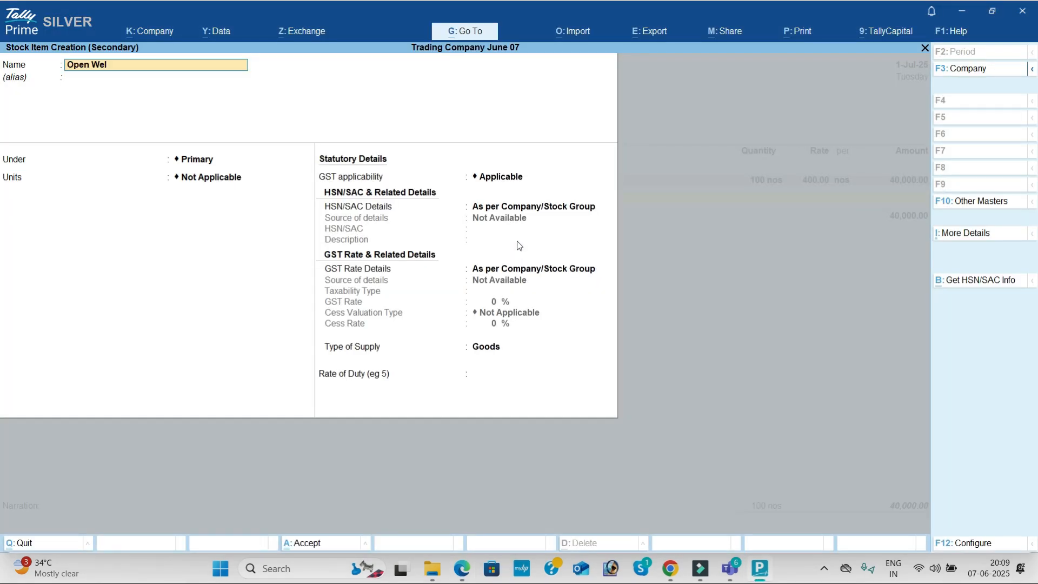
text(l Pumps)
key(Return)
Step: Create the stock group Pumps, place Open Well Pumps under it and choose nos as its unit
key(Return)
key(alt+c)
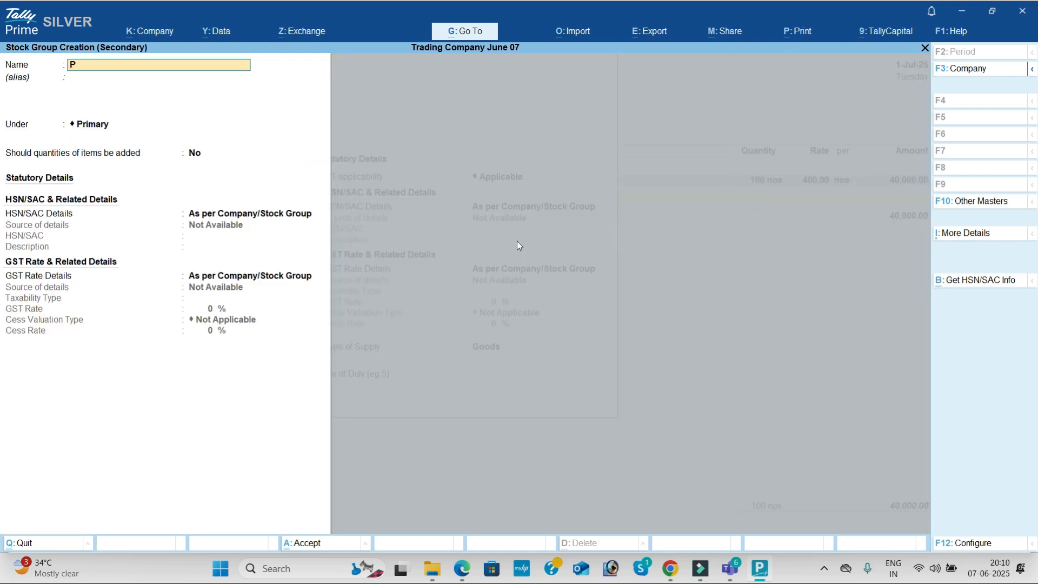
text(Pumps)
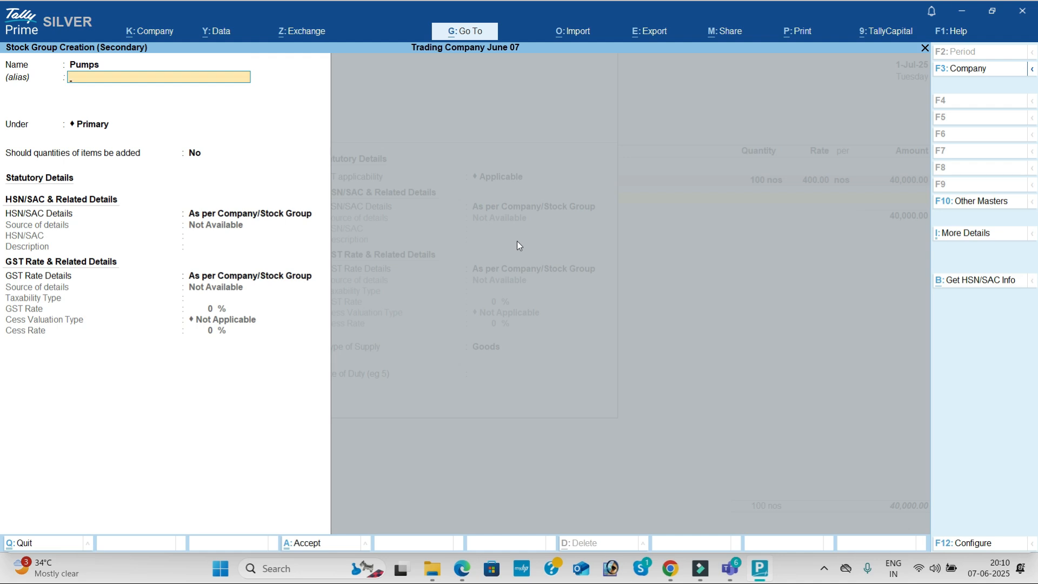
key(ctrl+a)
key(Down)
key(Return)
Step: Specify the HSN/SAC details directly in the Open Well Pumps stock item, with the code 6447788
key(Return)
key(Down)
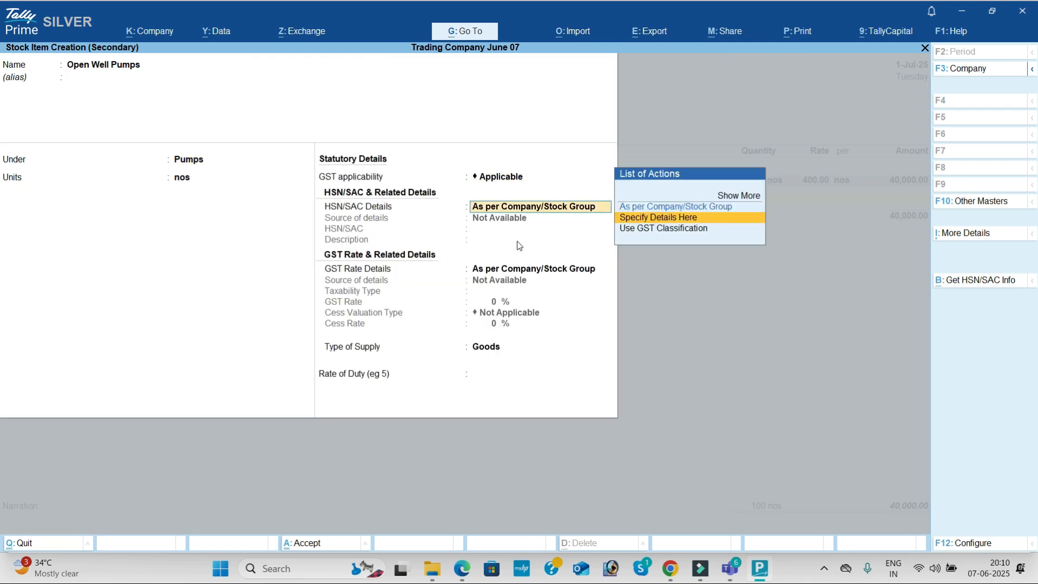
key(Return)
text(6447788)
key(Return)
key(Return)
Step: Specify the GST rate details directly in Open Well Pumps as Taxable at 5%, as listed in the PDF
key(Down)
key(Return)
key(Return)
key(alt+Tab)
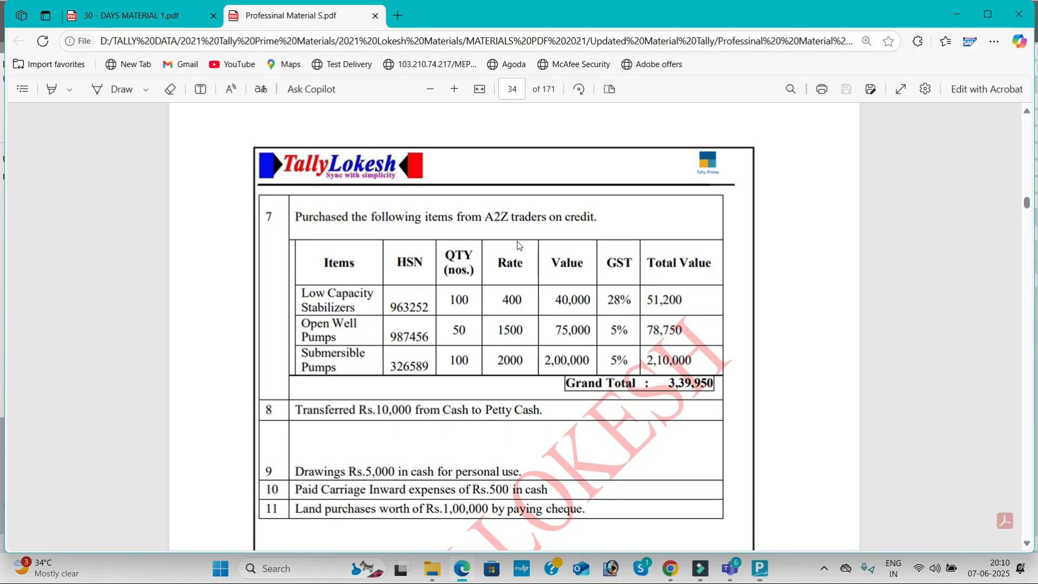
key(alt+Tab)
text(5)
key(Return)
key(Return)
key(Return)
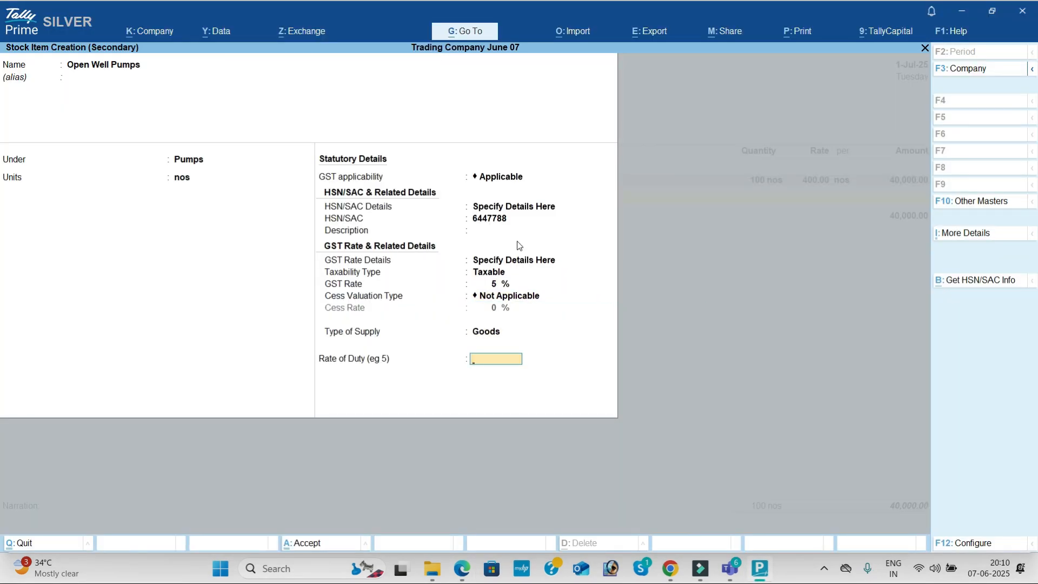
Step: Save the Open Well Pumps item and enter 50 nos at a rate of 1,500 for it in the purchase voucher
key(Return)
key(alt+Tab)
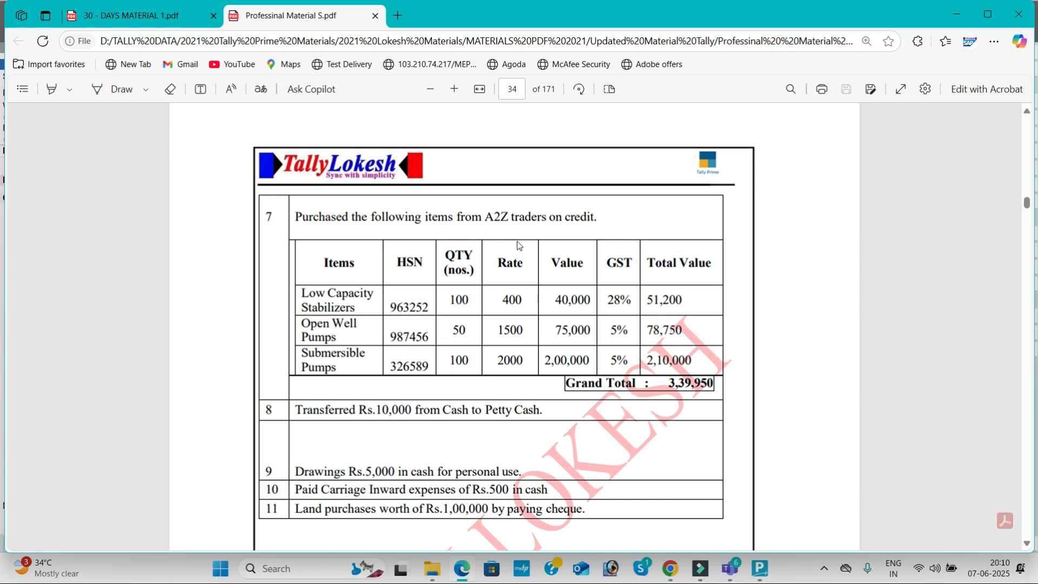
key(alt+Tab)
text(50)
key(Return)
text(1,500)
key(Return)
key(Return)
key(Return)
key(Return)
Step: Create the stock item Submercible Pumps under the Pumps stock group with nos as its unit
key(alt+c)
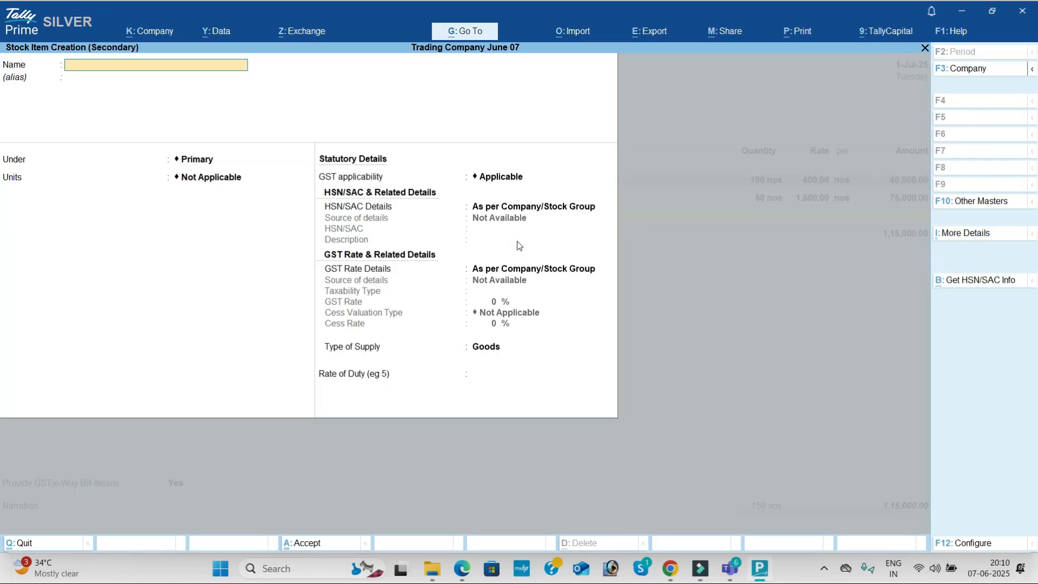
key(alt+Tab)
key(alt+Tab)
text(Submercible Pumps)
key(Return)
key(Return)
key(Down)
key(Return)
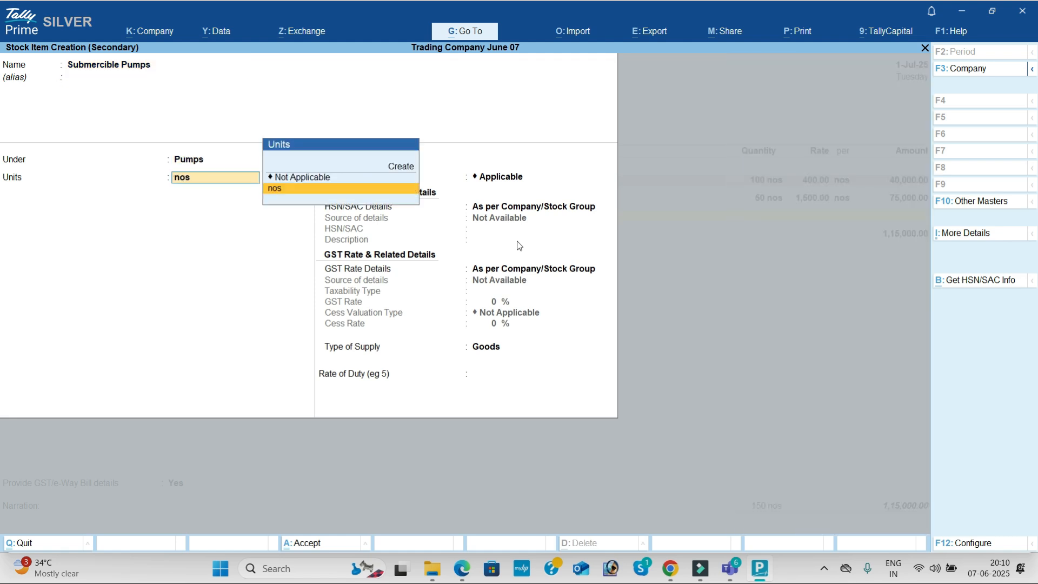
key(Return)
Step: Specify the HSN/SAC details directly in the Submercible Pumps item, with a code beginning 6548
key(Return)
key(Down)
key(Return)
text(6548)
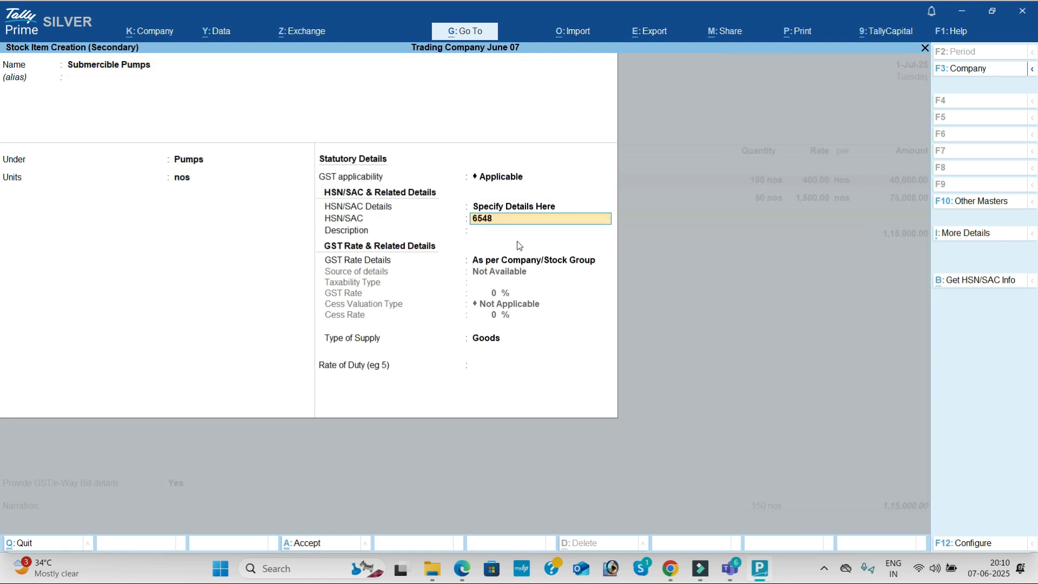
text(5)
key(Return)
Step: Specify the GST rate details directly in Submercible Pumps as 5%, as listed in the PDF, and save the item
key(Return)
key(Down)
key(Return)
key(Return)
key(Return)
key(Return)
key(Return)
key(Return)
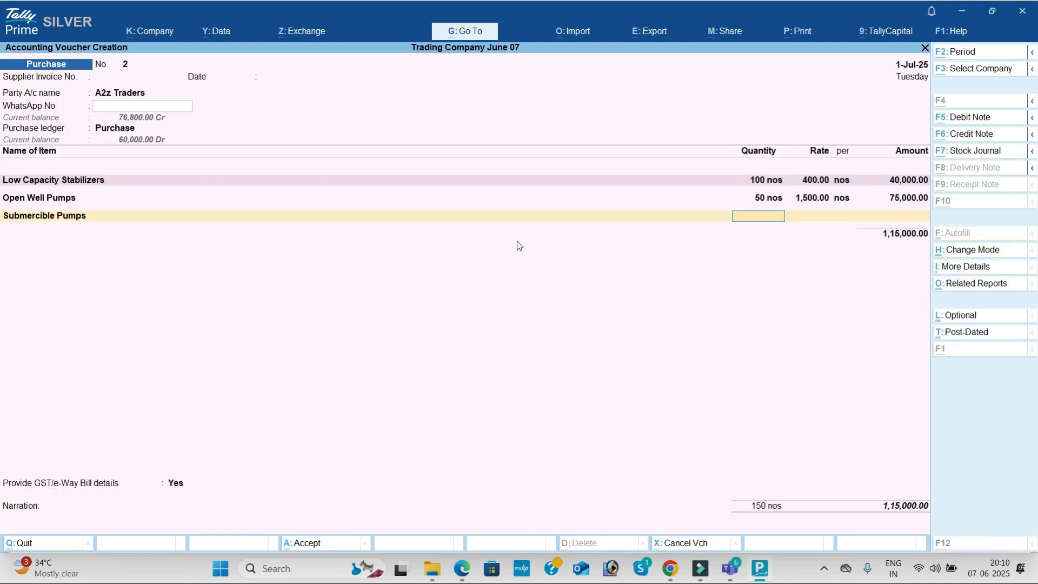
Step: Enter 100 nos at a rate of 2,000 for Submercible Pumps in the purchase voucher, following the PDF
key(alt+Tab)
key(alt+Tab)
text(100)
key(Return)
key(alt+Tab)
key(alt+Tab)
text(2000)
key(Return)
key(Return)
key(Return)
key(Return)
Step: Finish the item list and add the CGST and SGST ledgers to the A2z Traders purchase voucher
key(Return)
key(Return)
text(cg)
key(Return)
key(Return)
text(sg)
key(Return)
key(Return)
key(Return)
Step: Decline GST/e-Way Bill details, check the voucher total against the PDF's grand total, and save the purchase voucher
key(Up)
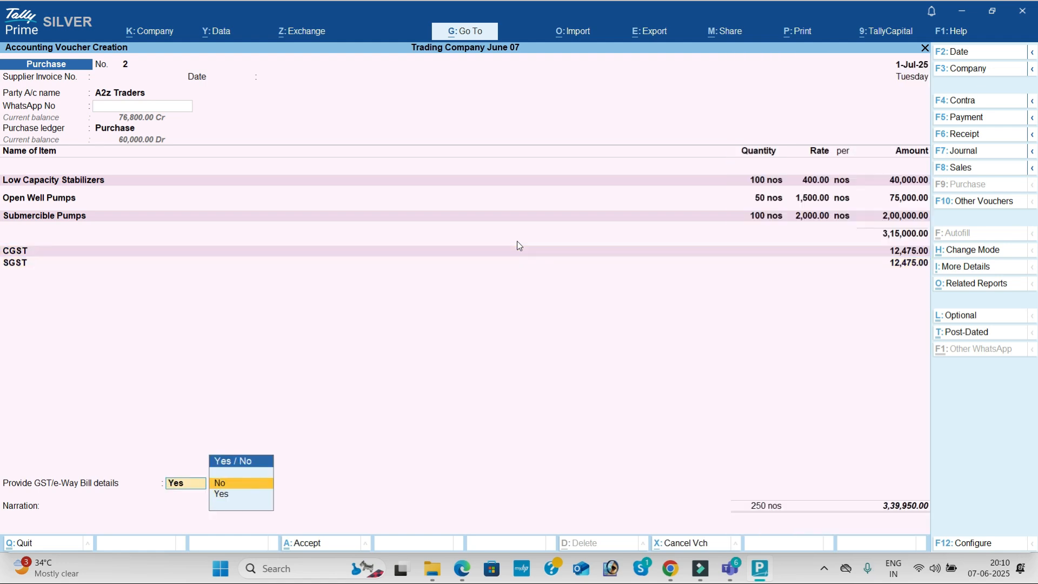
key(Return)
key(alt+Tab)
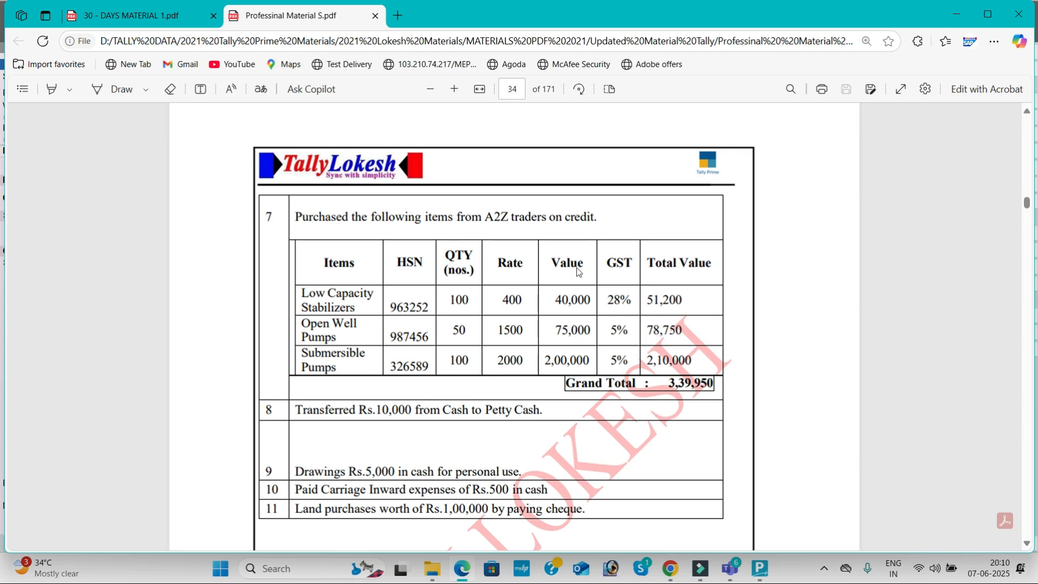
scroll(578, 271, down, 3)
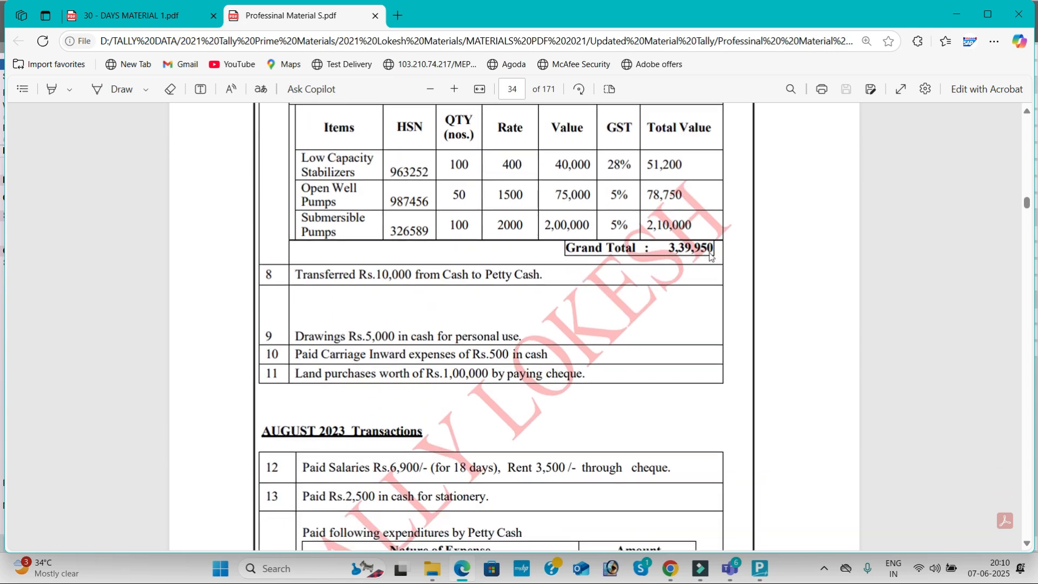
key(alt+Tab)
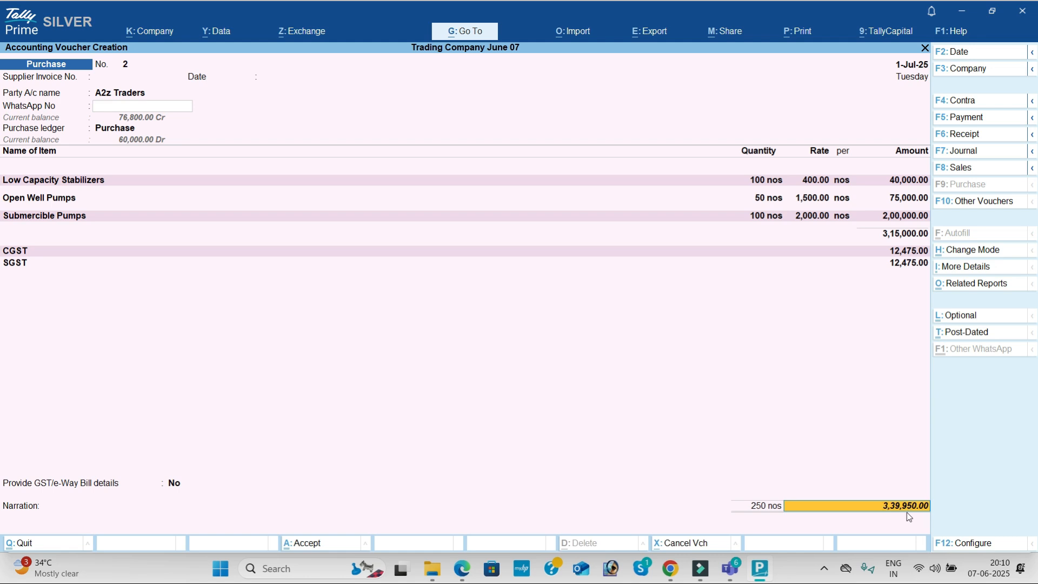
key(Return)
key(Return)
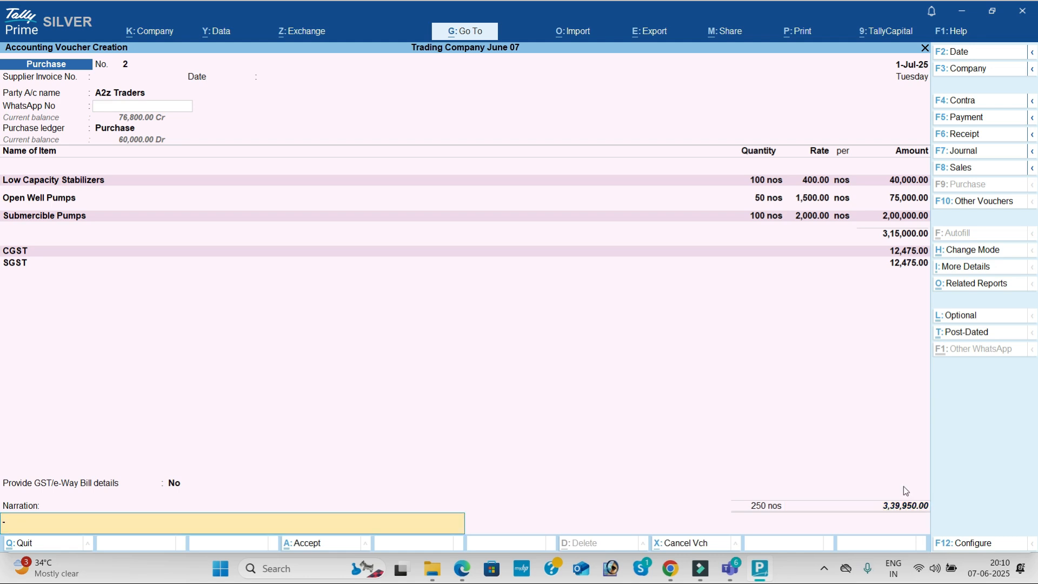
key(Return)
Step: Start a contra voucher for the petty cash transfer in the PDF and credit Cash with 10,000
key(alt+Tab)
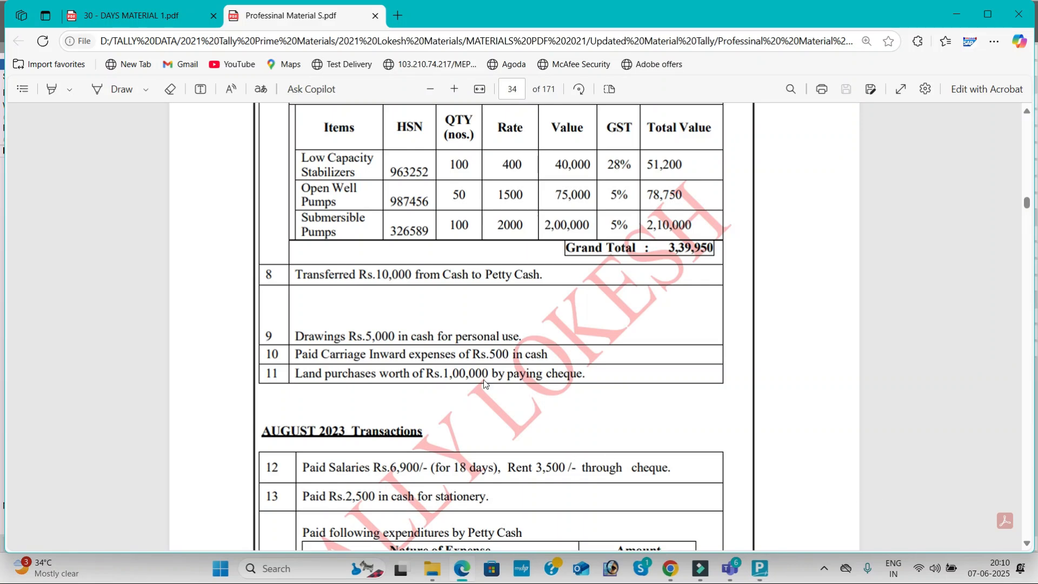
key(alt+Tab)
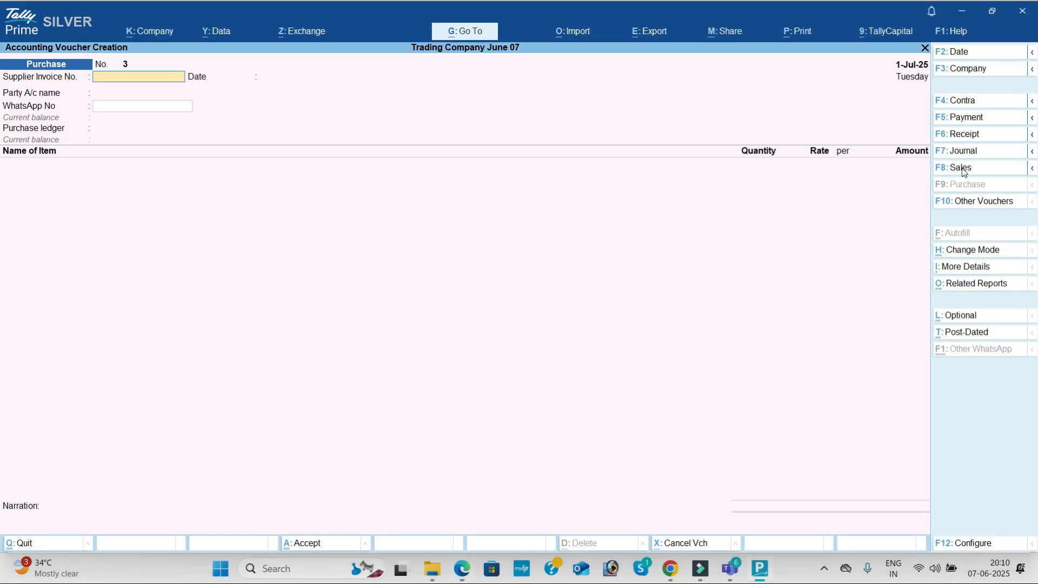
click(976, 103)
key(Return)
key(alt+Tab)
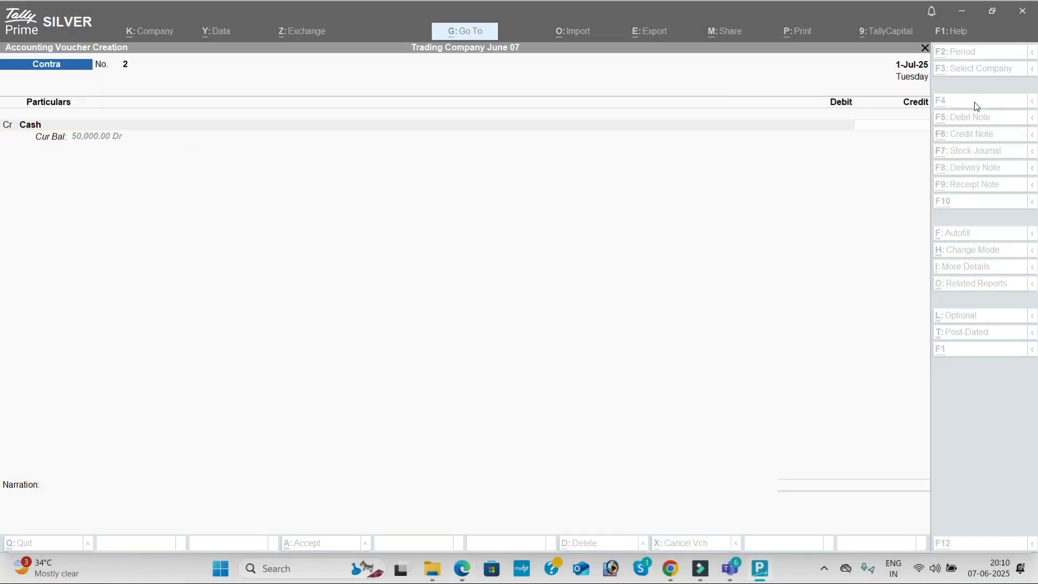
key(alt+Tab)
text(10000)
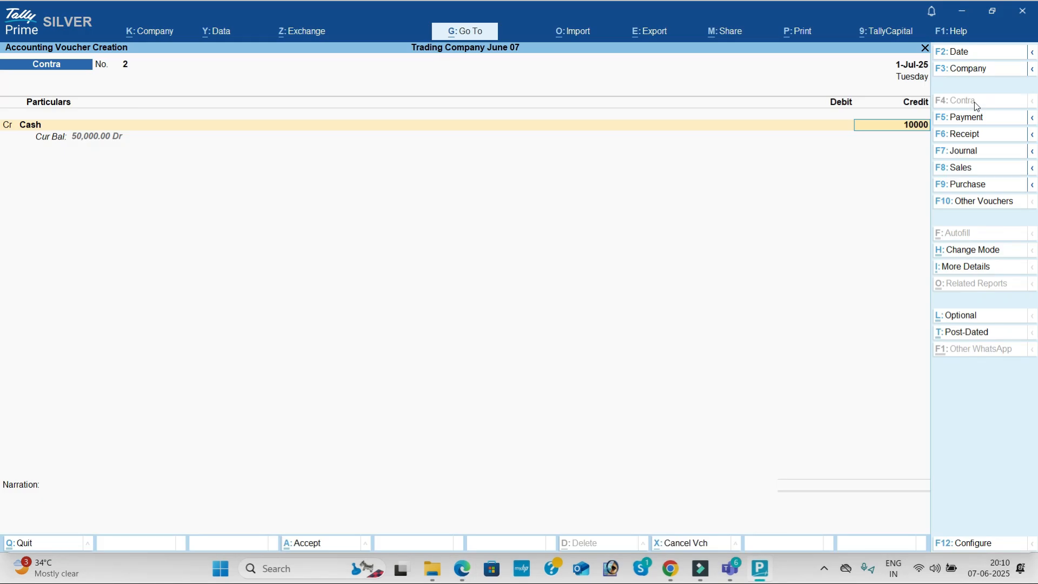
key(Return)
Step: Create a Petty Cash ledger under Cash-in-Hand from within the contra voucher
key(alt+c)
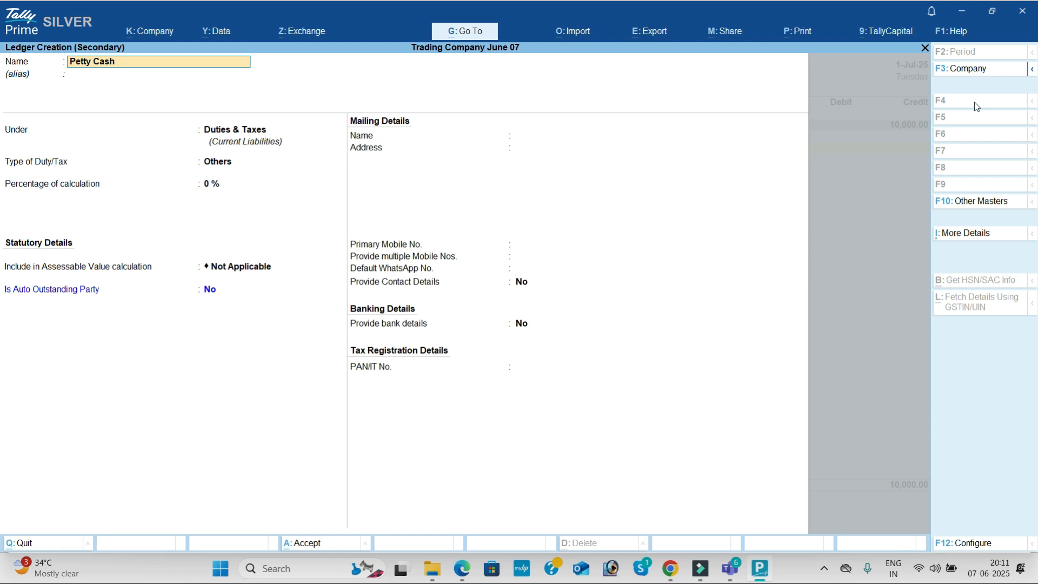
key(Return)
text(cash)
key(Return)
key(Return)
key(Return)
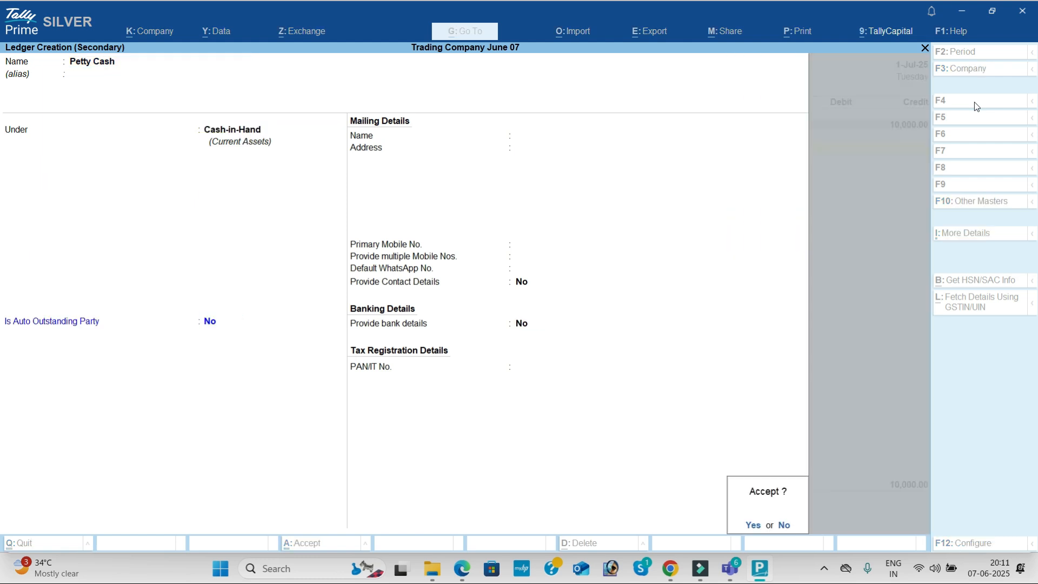
key(Return)
Step: Debit Petty Cash with 10,000 and save the contra voucher without a narration
key(Return)
key(Return)
key(Return)
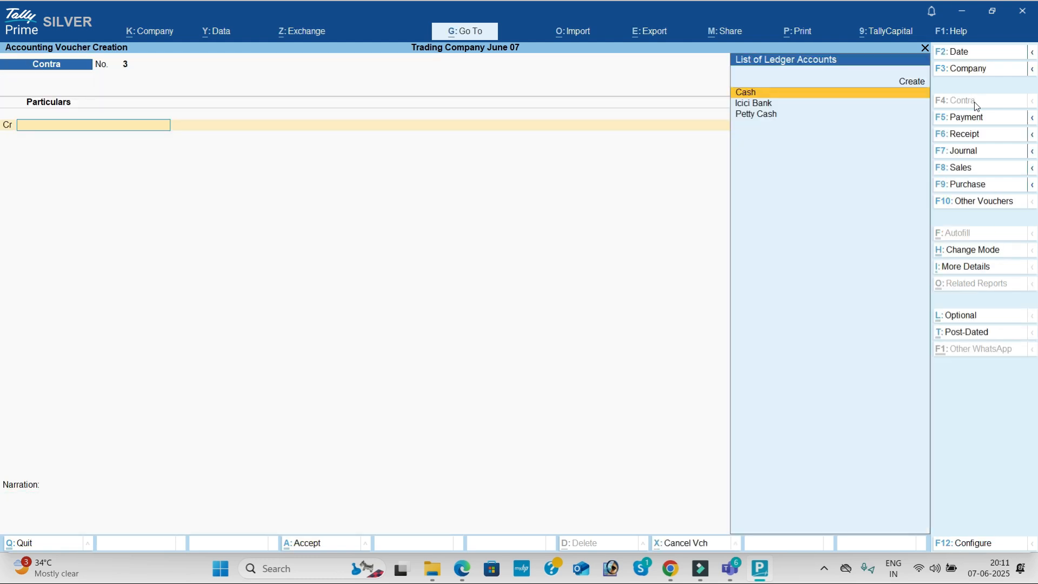
Step: Start a payment voucher for transaction 9 in the PDF and create a Drawings ledger under Capital Account
key(alt+Tab)
scroll(609, 352, down, 2)
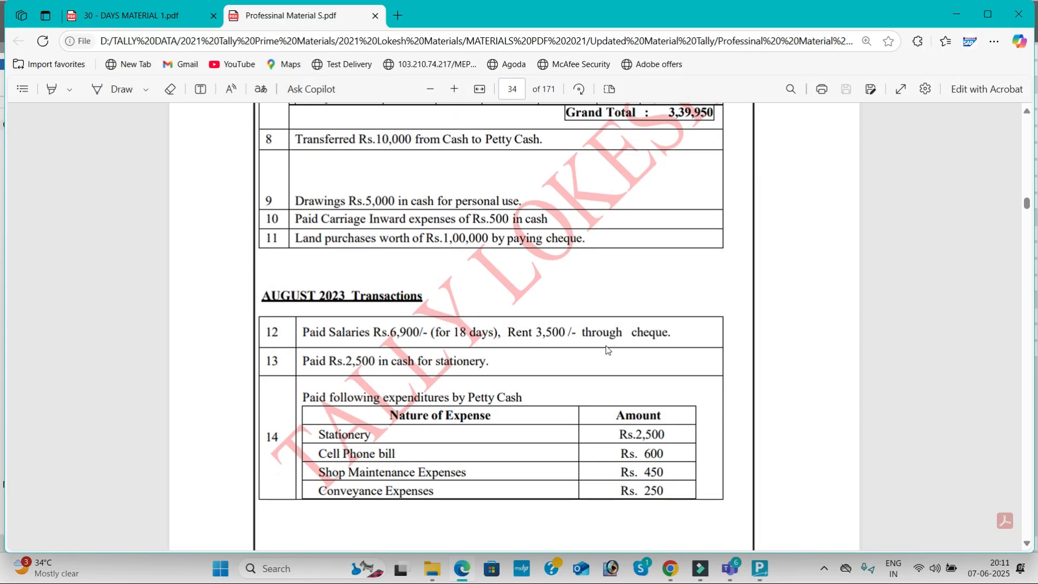
key(alt+Tab)
click(963, 119)
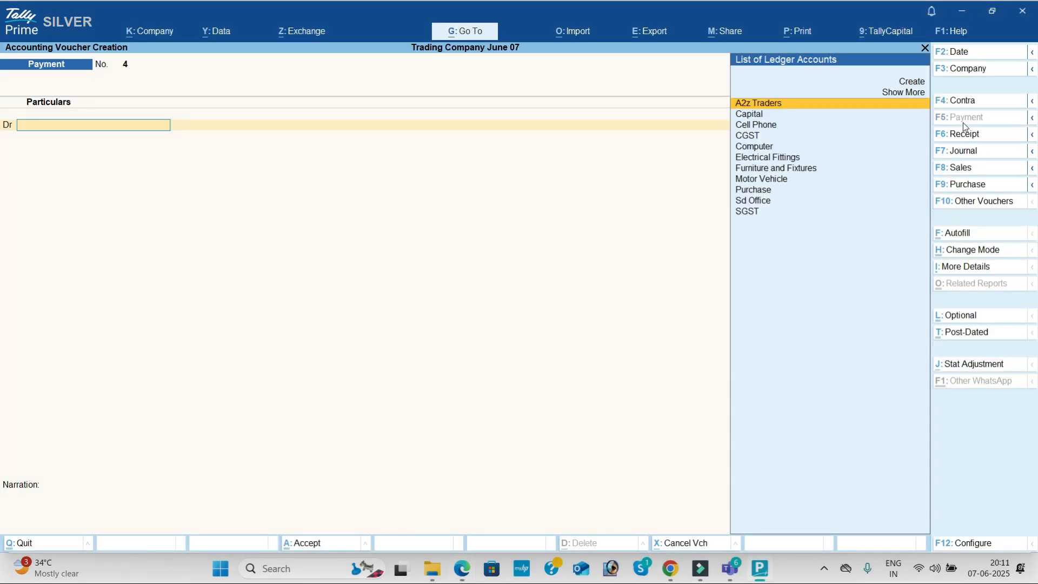
key(alt+c)
text(Drawings)
key(Return)
text(Ca)
key(Down)
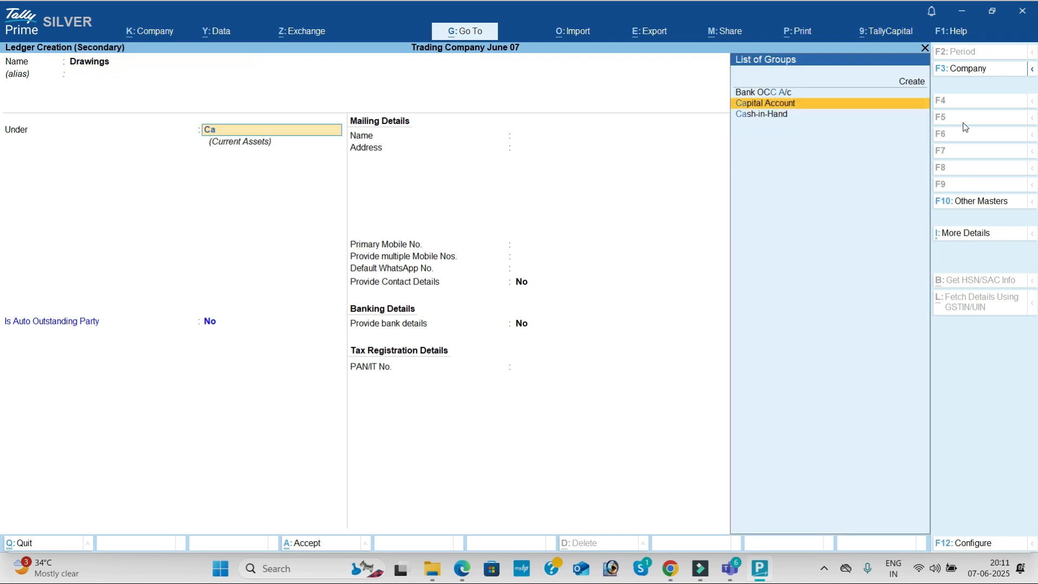
key(Return)
key(ctrl+a)
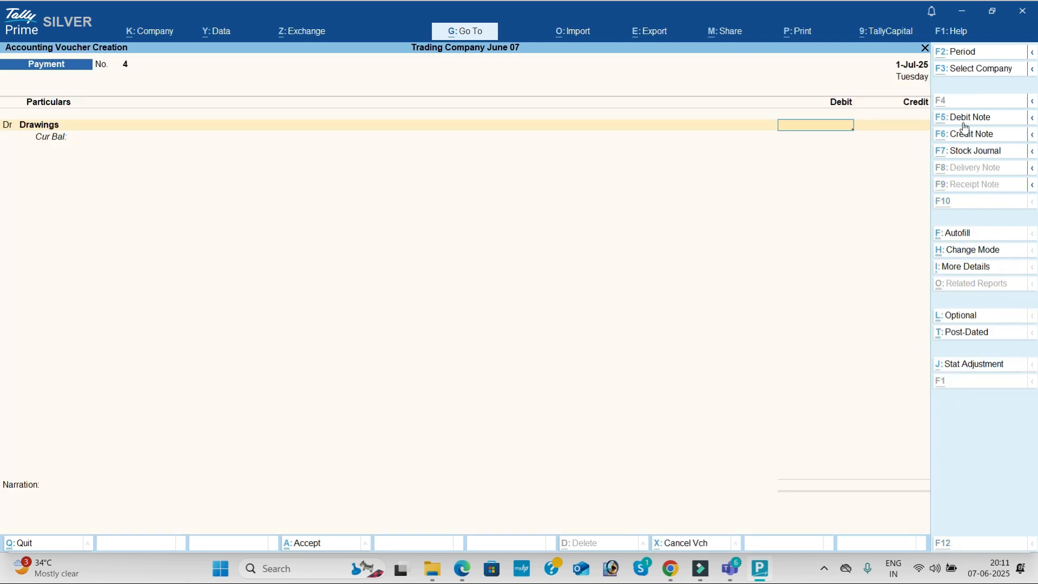
Step: Debit Drawings with 5,000, credit Cash, and save the payment voucher
key(alt+Tab)
key(alt+Tab)
text(5000)
key(Return)
key(Down)
key(Down)
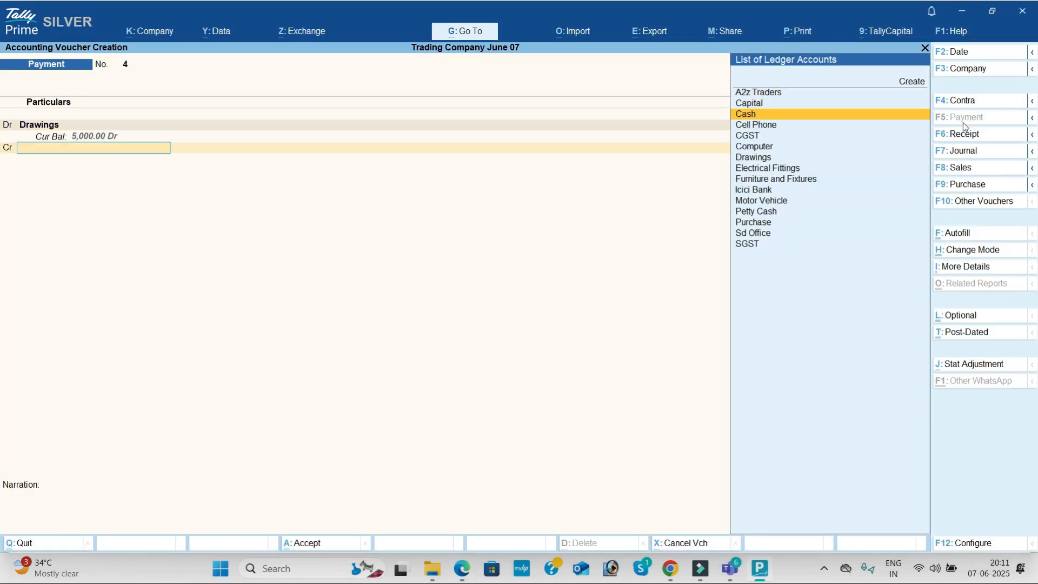
key(Return)
key(Return)
key(Return)
key(Return)
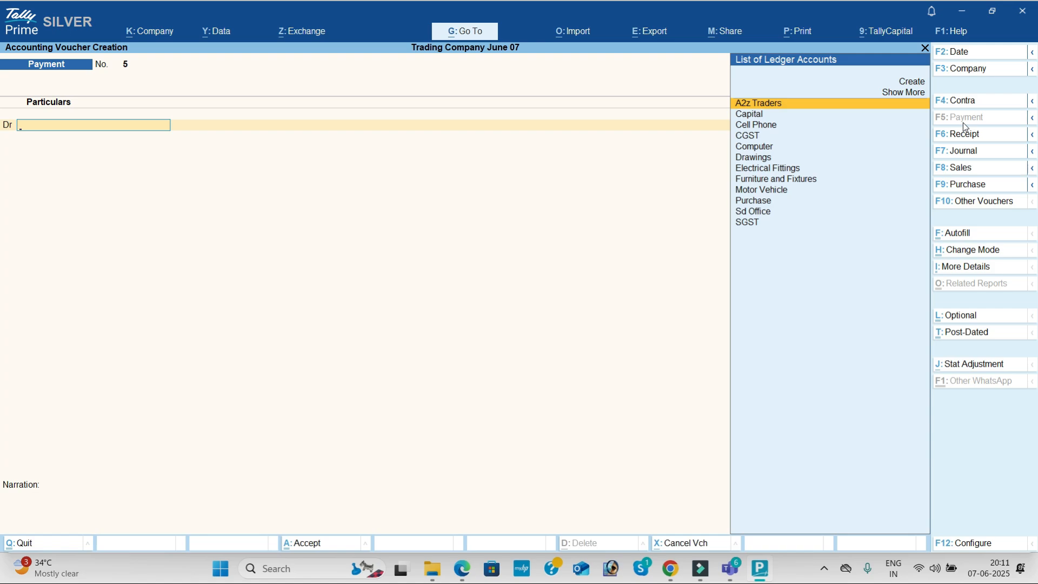
Step: Create a Carriage Inwards ledger under Direct Expenses for the next payment voucher, based on transaction 10 in the PDF
key(alt+Tab)
key(alt+Tab)
key(alt+c)
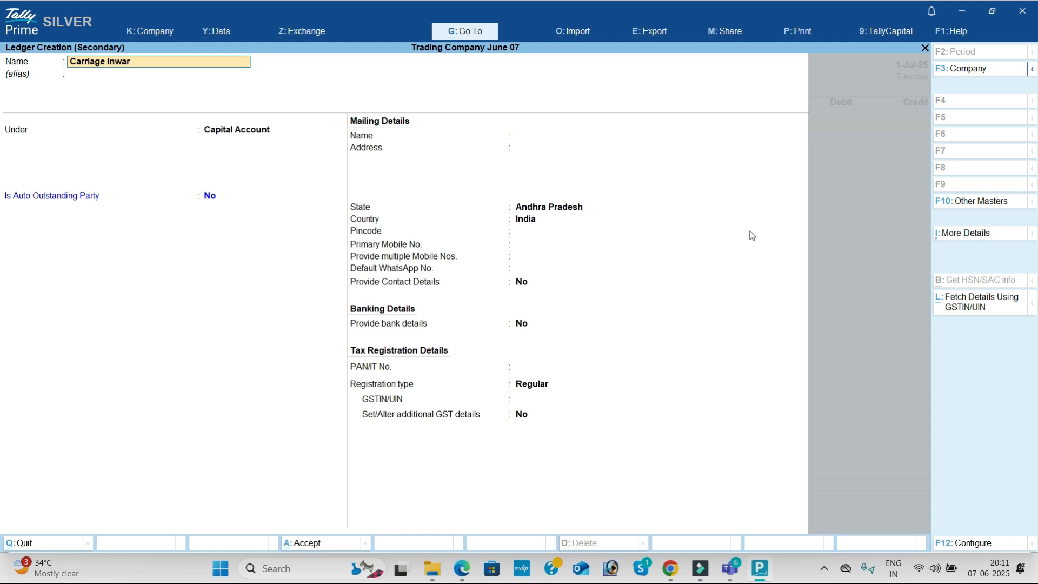
key(Return)
key(Return)
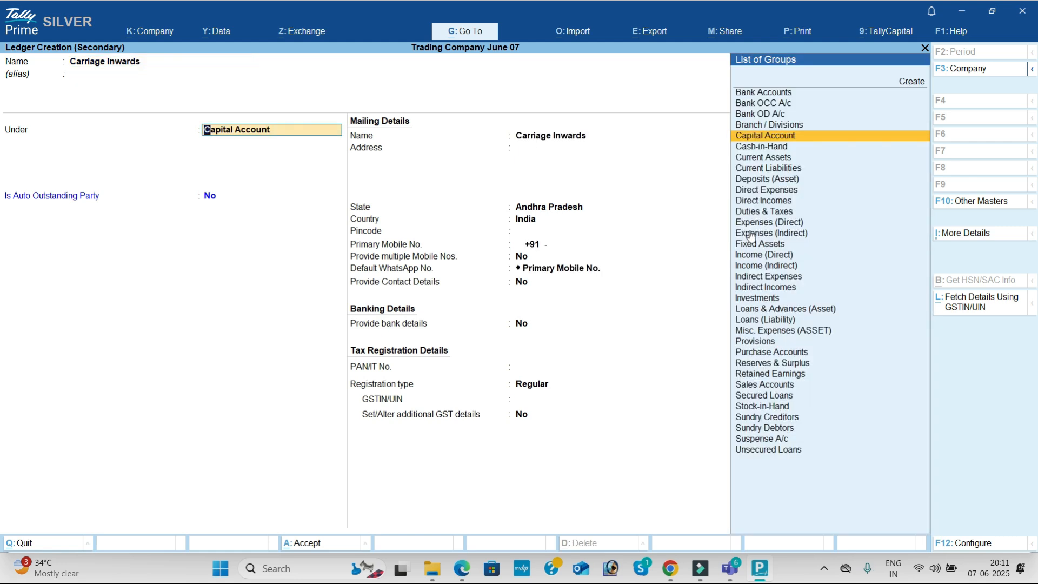
text(di)
key(Down)
key(Return)
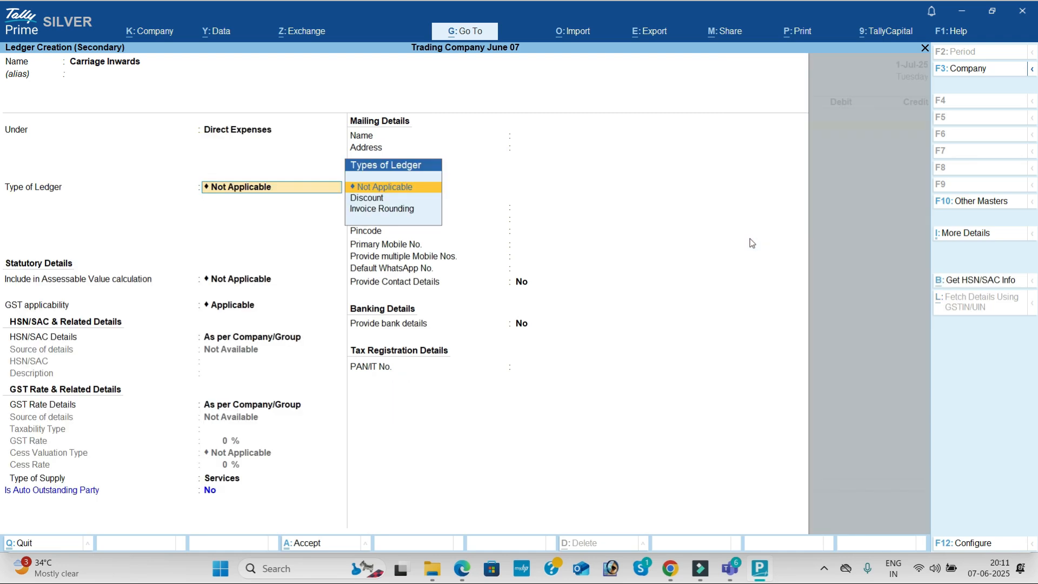
key(ctrl+a)
Step: Debit Carriage Inwards with 500, credit Cash, and save the payment voucher
key(alt+Tab)
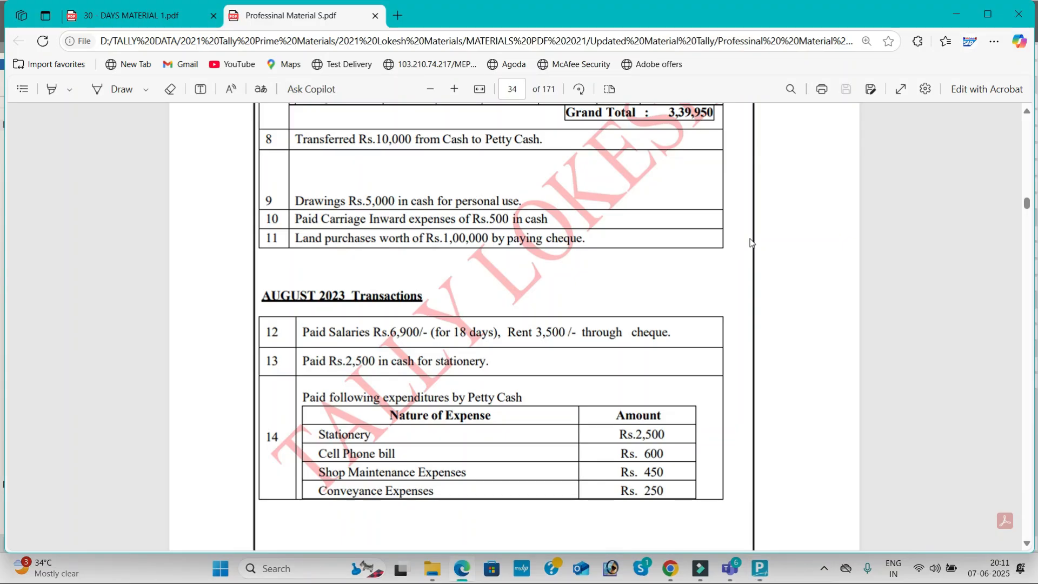
key(alt+Tab)
text(500)
key(Return)
key(ctrl+a)
key(Down)
key(Down)
key(Down)
key(Return)
key(Return)
key(Return)
Step: Create a Land ledger under Fixed Assets for the payment voucher of transaction 11 in the PDF
key(alt+Tab)
key(alt+Tab)
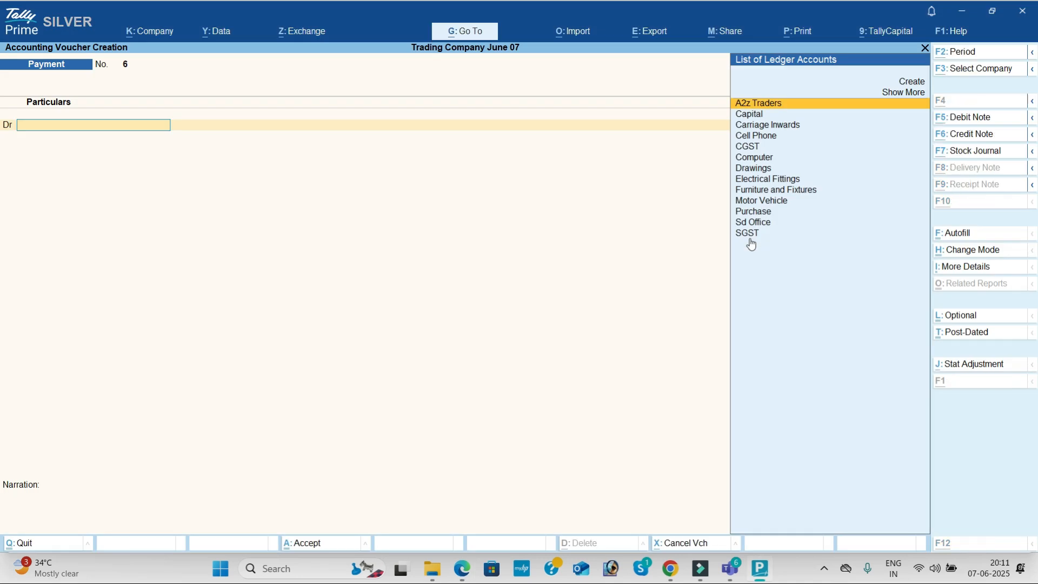
key(alt+c)
key(Return)
text(F)
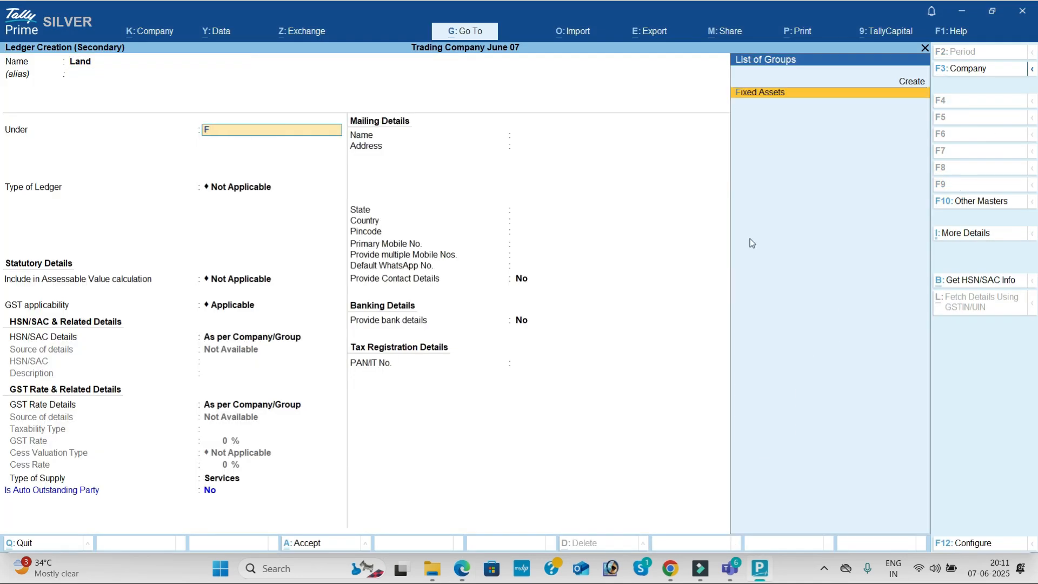
key(Return)
key(ctrl+a)
Step: Debit Land with 1,00,000, credit Icici Bank, and save the payment voucher
key(alt+Tab)
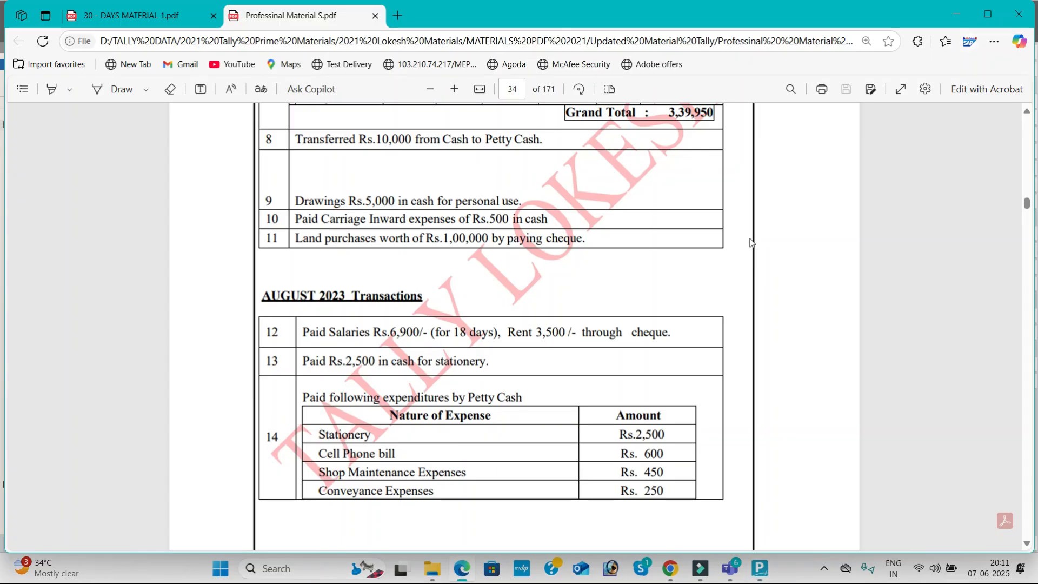
key(alt+Tab)
text(1000)
key(Return)
key(Return)
key(Return)
text(H)
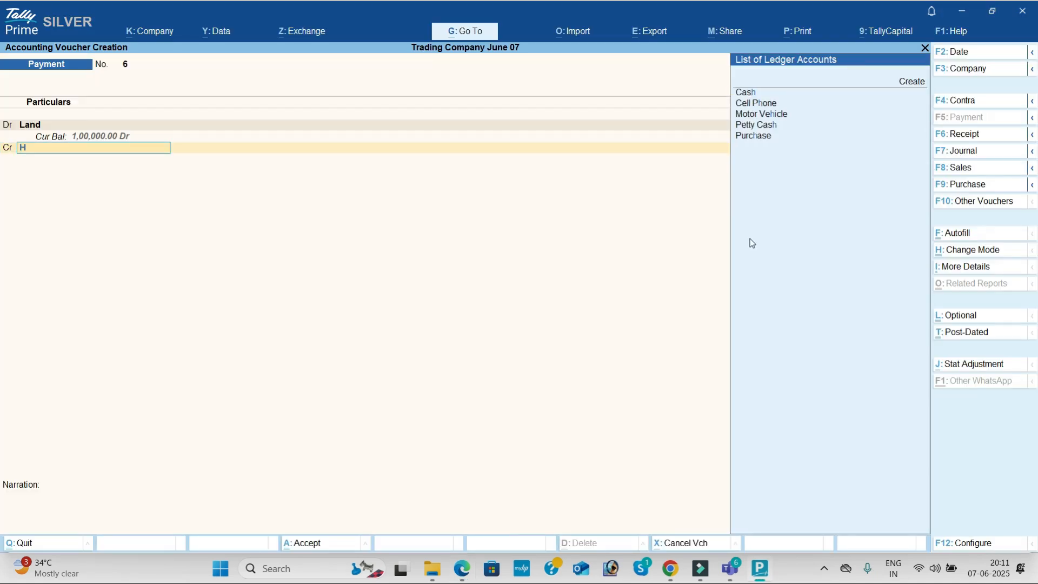
key(BackSpace)
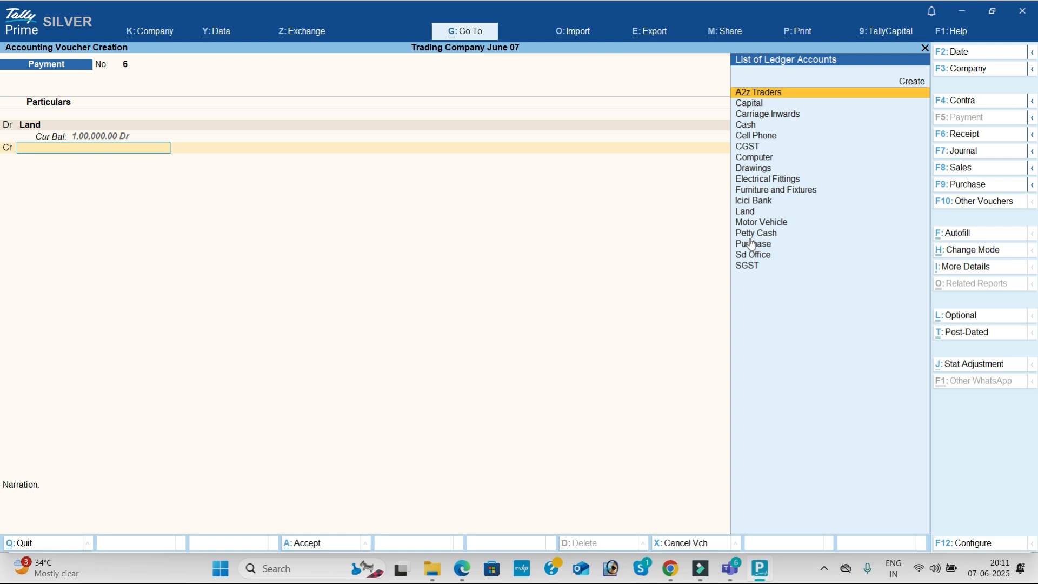
text(ic)
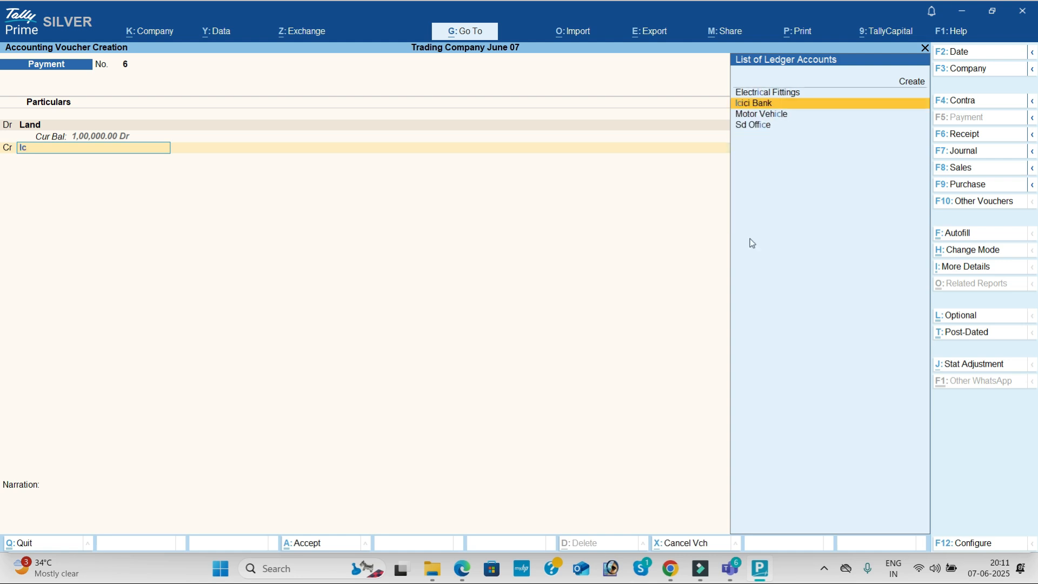
key(Return)
key(ctrl+a)
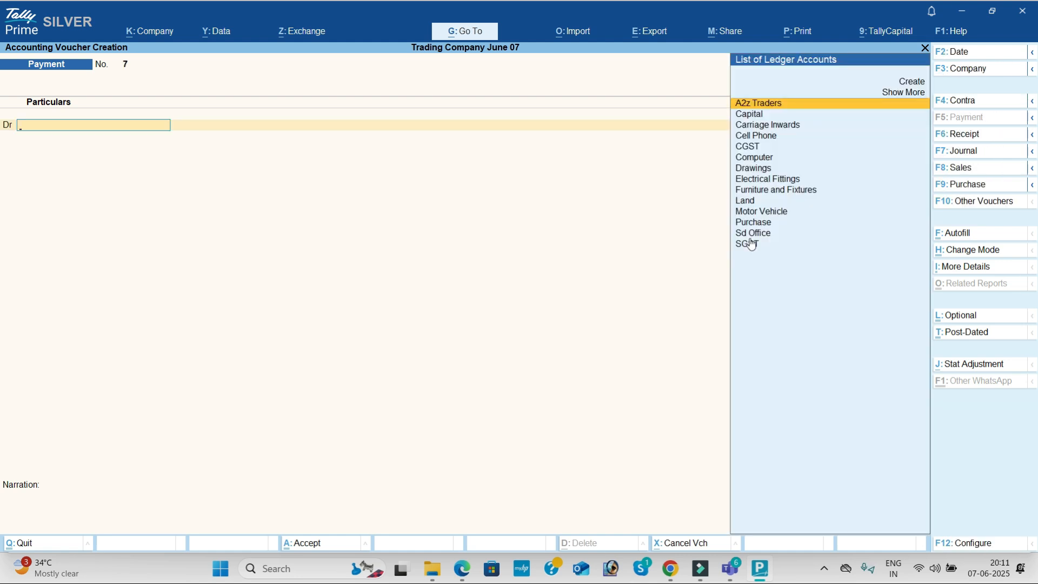
Step: Leave voucher creation and review the vouchers recorded for 1-Jul-25 in the Day Book
key(Escape)
key(y)
key(Down)
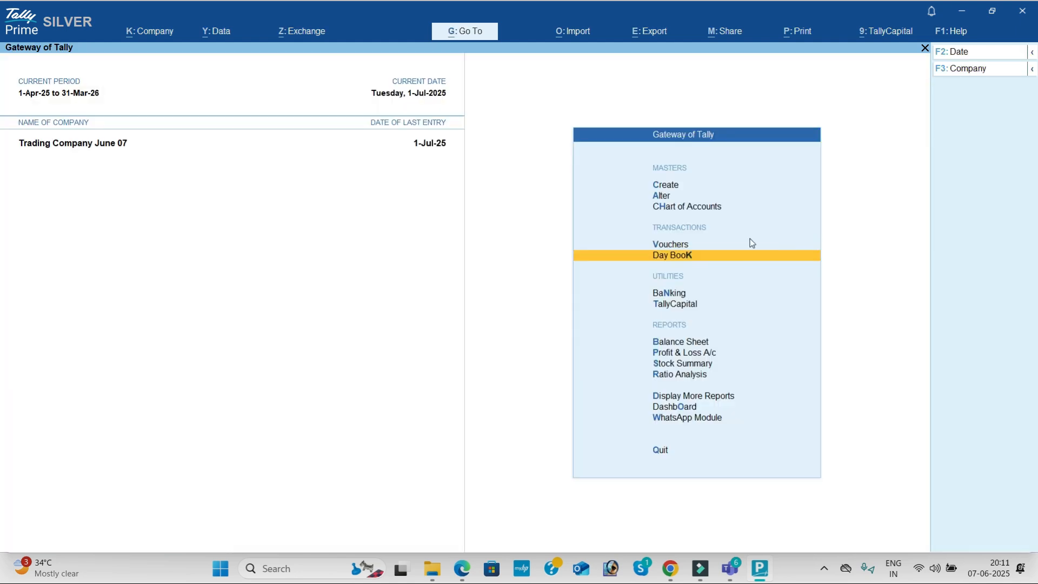
key(Return)
key(Down)
key(Down)
key(Down)
key(Down)
key(Down)
key(Down)
key(Down)
key(Down)
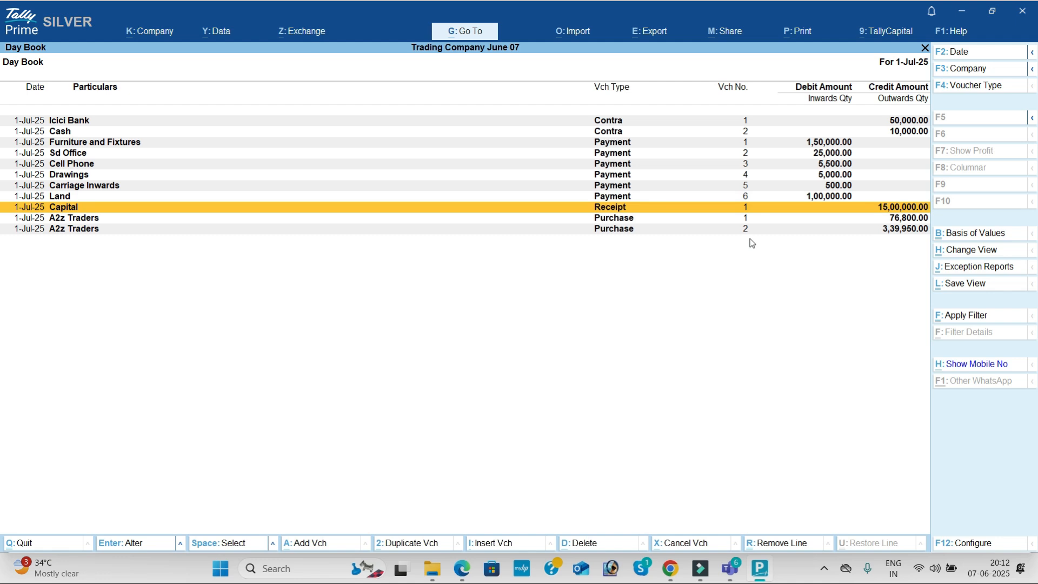
Step: Display the Profit & Loss A/c in detailed format and examine its purchase, direct expense and closing stock entries
key(Escape)
key(Down)
key(Down)
key(Down)
key(Down)
key(Return)
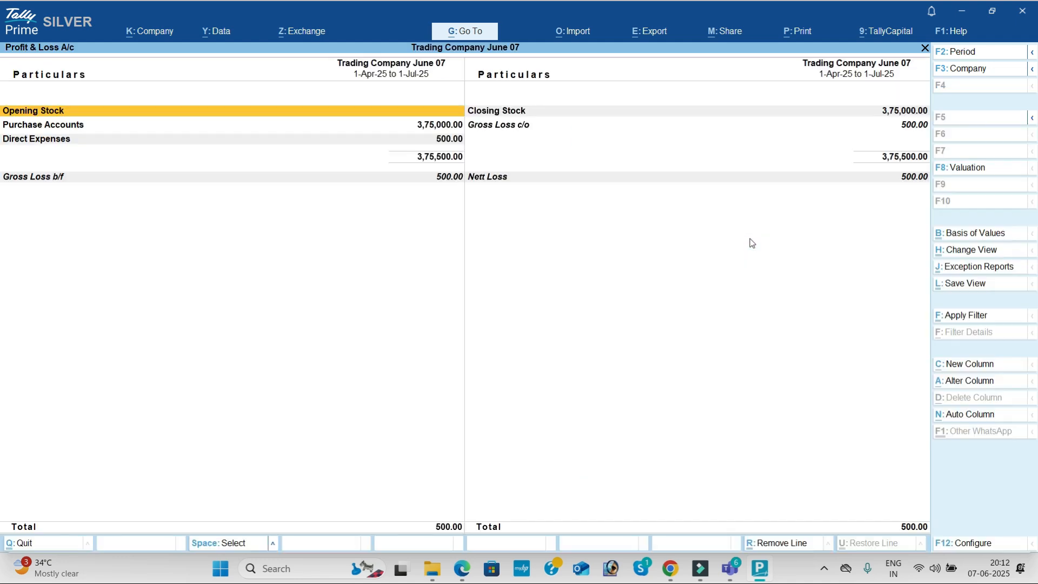
key(alt+F5)
key(Right)
key(Down)
key(Down)
key(Down)
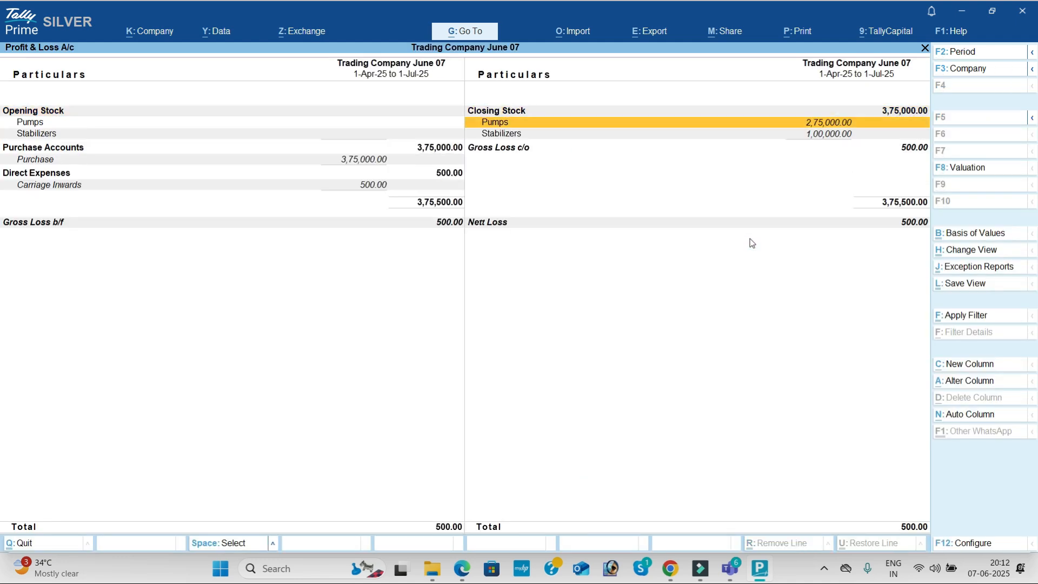
Step: Switch to the PDF material in Edge and find the Module-2 July Profit & Loss statement for comparison
key(alt+Tab)
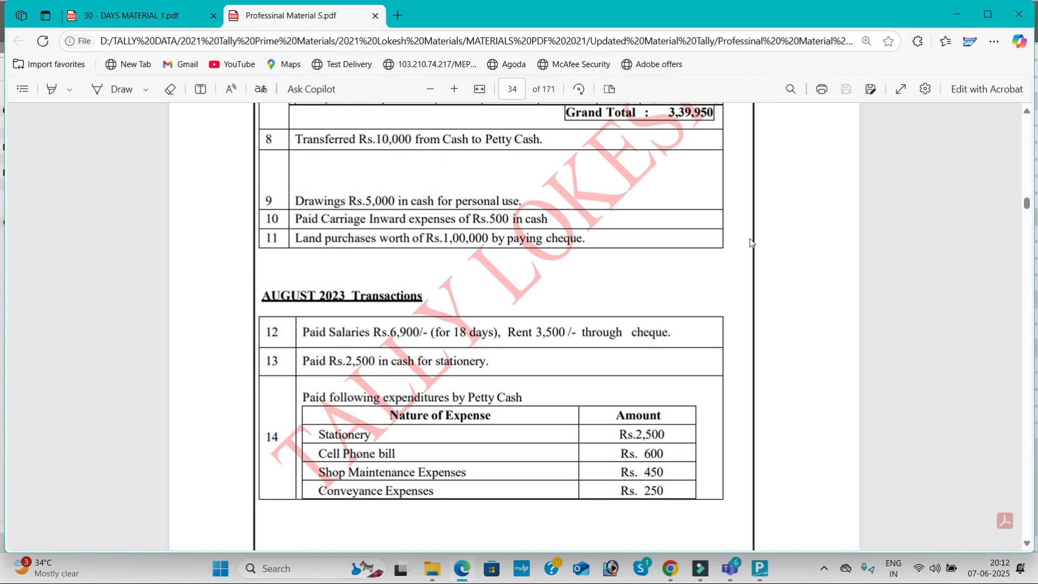
scroll(685, 280, down, 5)
scroll(685, 280, down, 20)
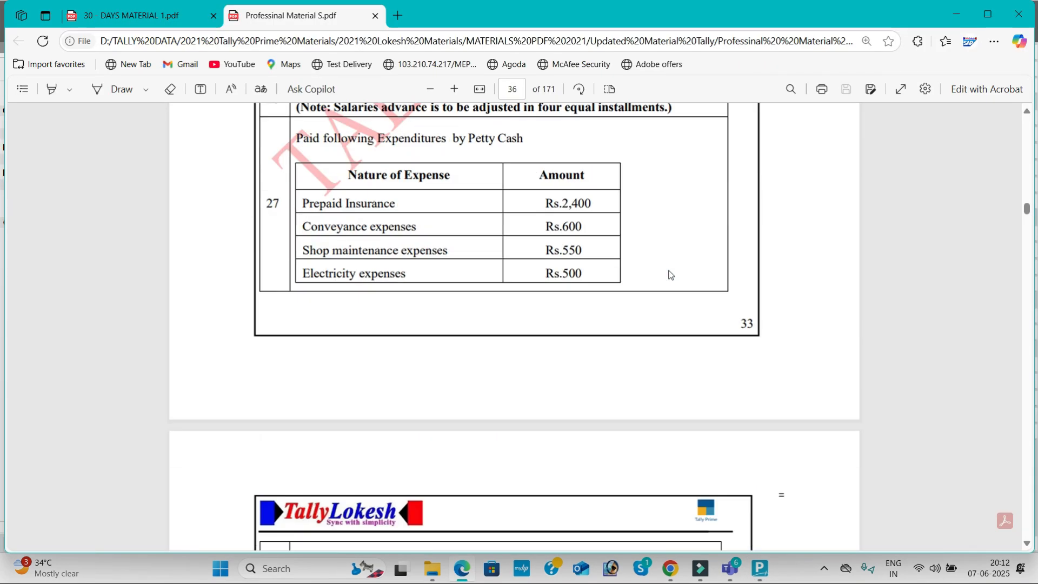
scroll(667, 277, down, 20)
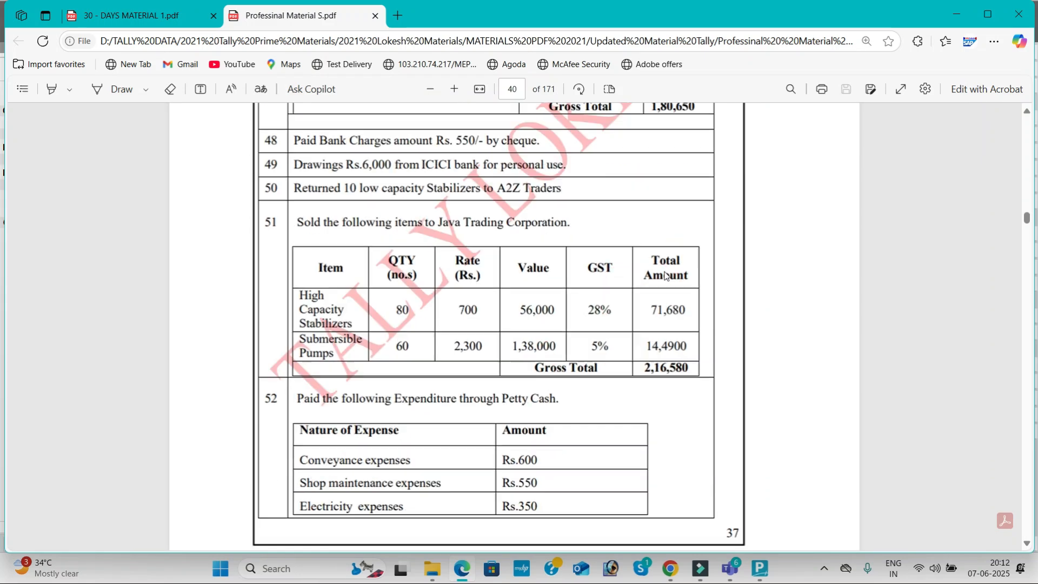
scroll(667, 277, down, 20)
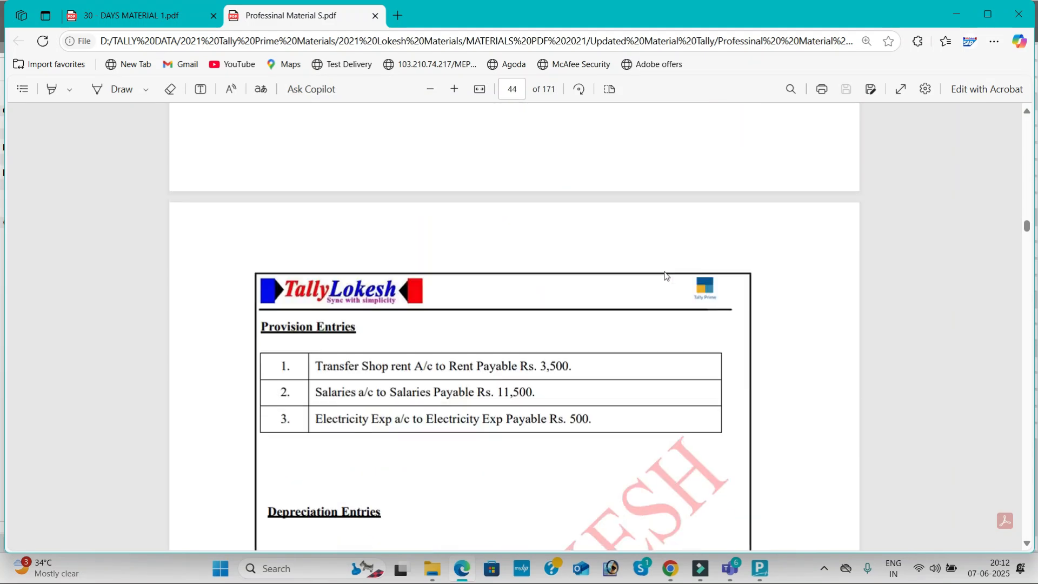
scroll(667, 277, up, 4)
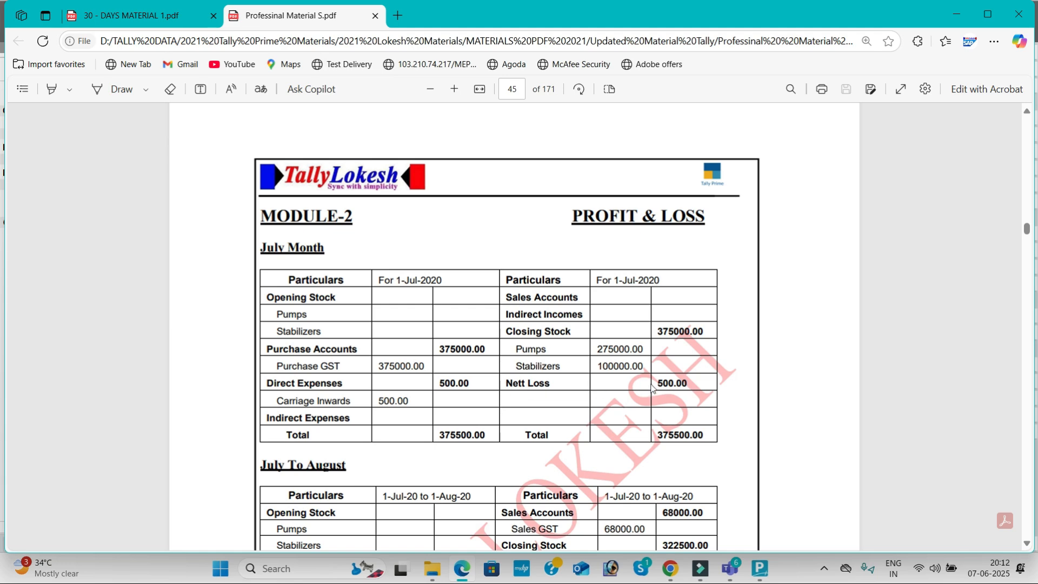
Step: Examine the trading company's Ledgers and Groups list and its voucher Keys table further on in the PDF
scroll(653, 388, down, 20)
scroll(642, 356, down, 20)
scroll(642, 355, down, 6)
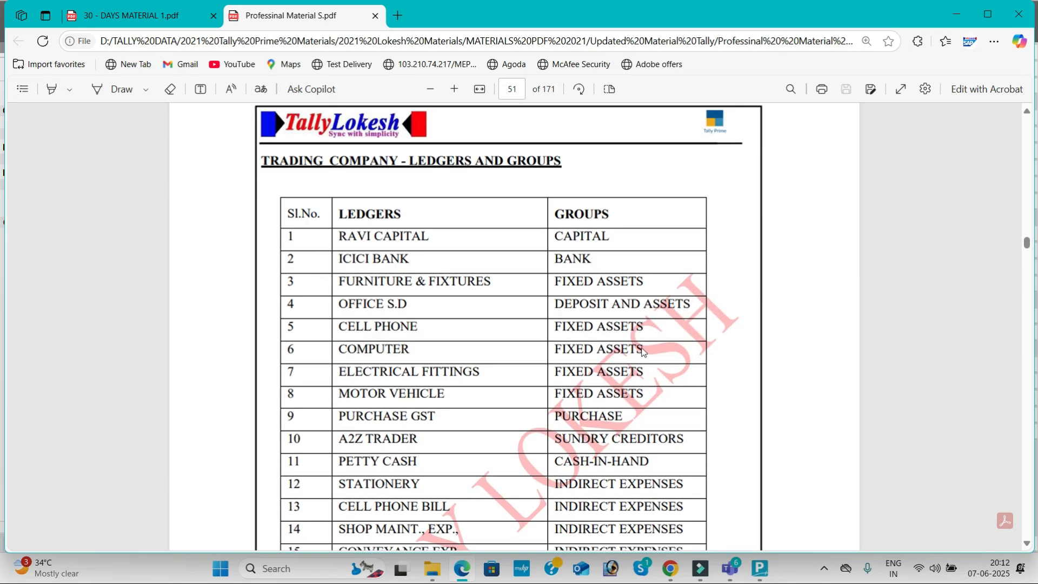
scroll(643, 352, down, 1)
scroll(643, 353, down, 15)
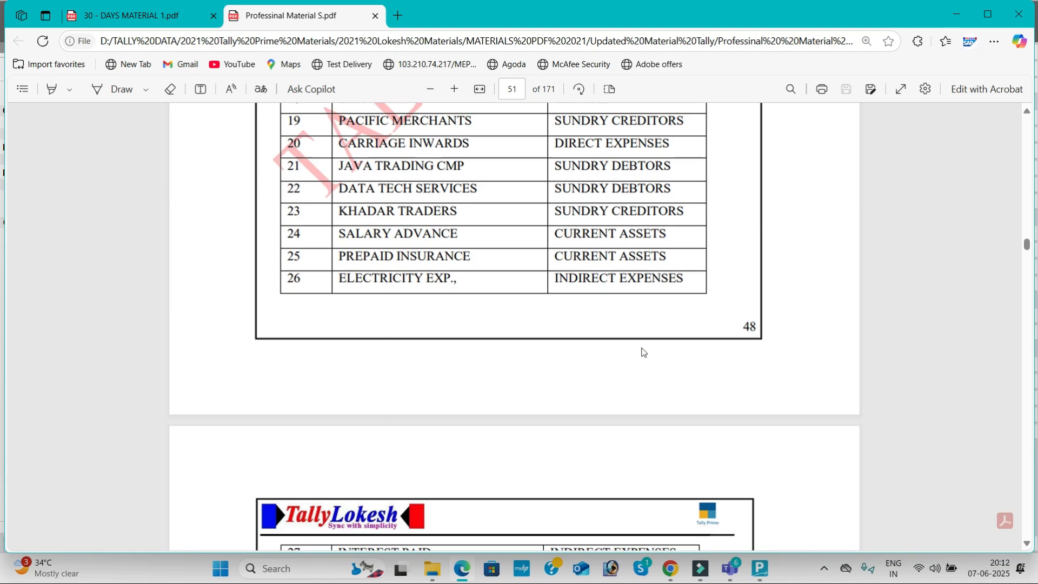
scroll(643, 353, down, 8)
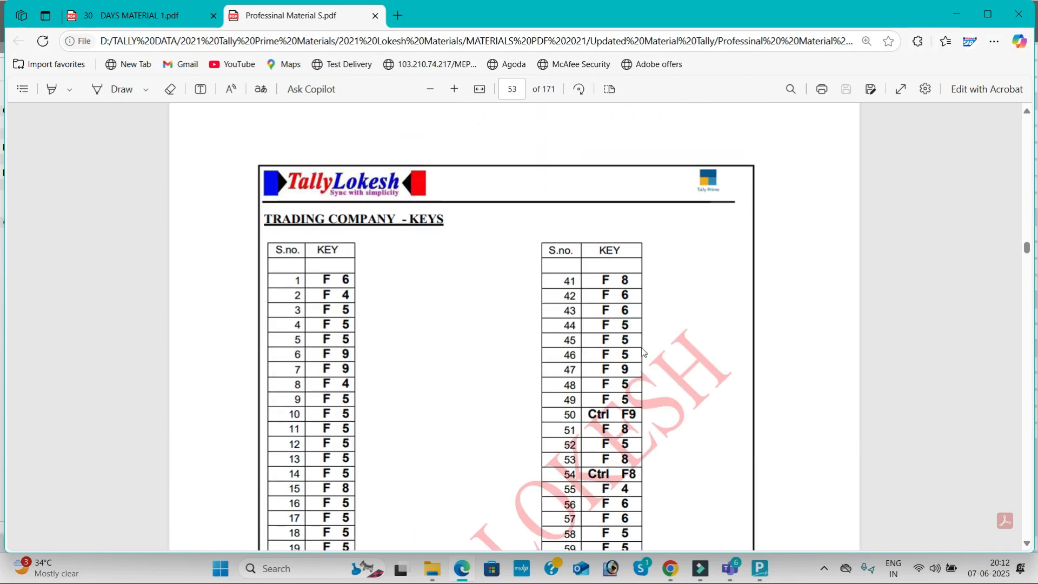
scroll(643, 353, down, 4)
Step: Return to the August 2023 transactions that follow transaction 11 in the PDF
scroll(643, 353, up, 20)
scroll(643, 342, up, 20)
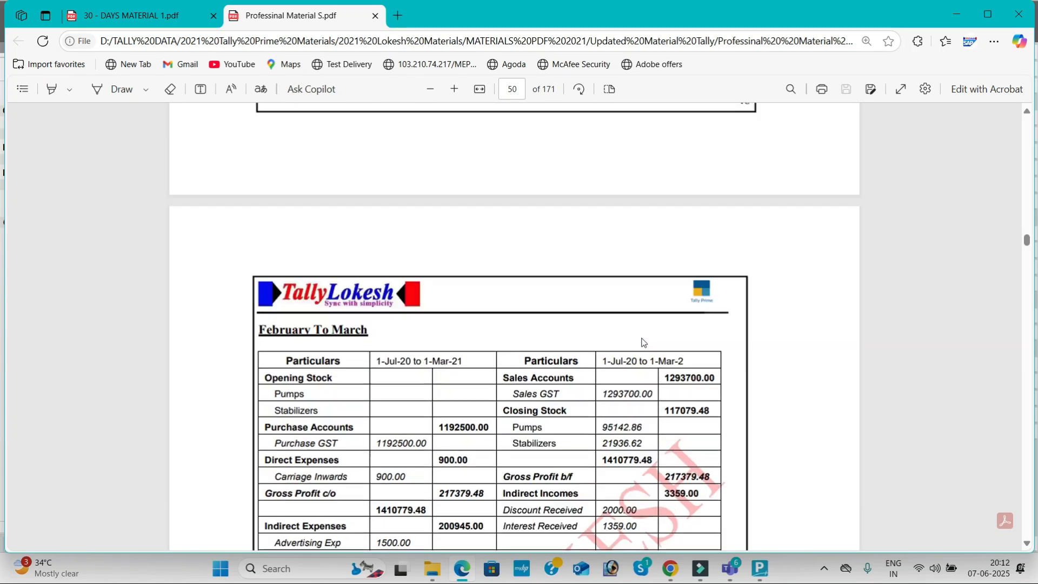
scroll(643, 341, up, 20)
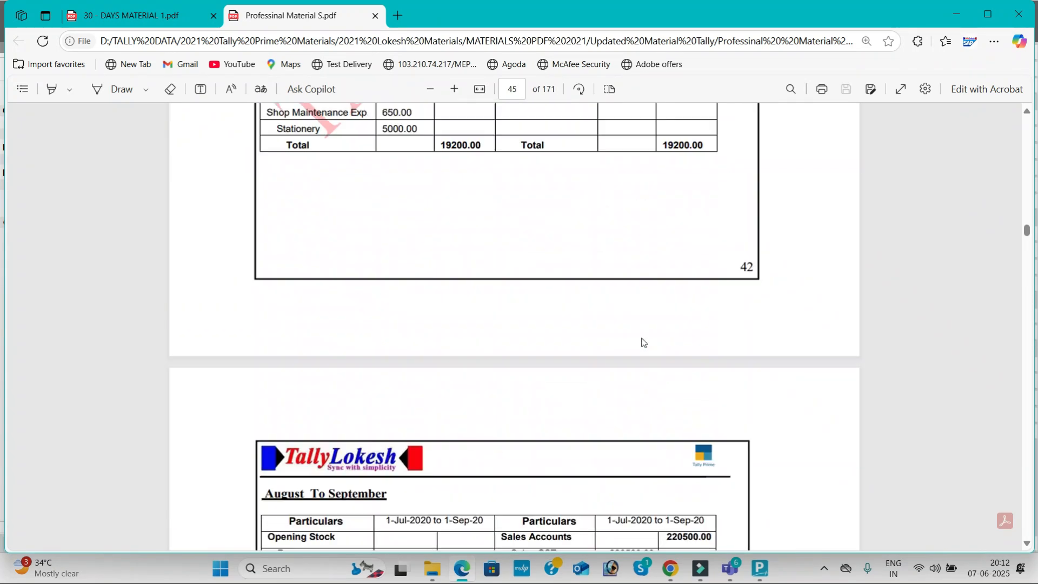
scroll(643, 341, up, 20)
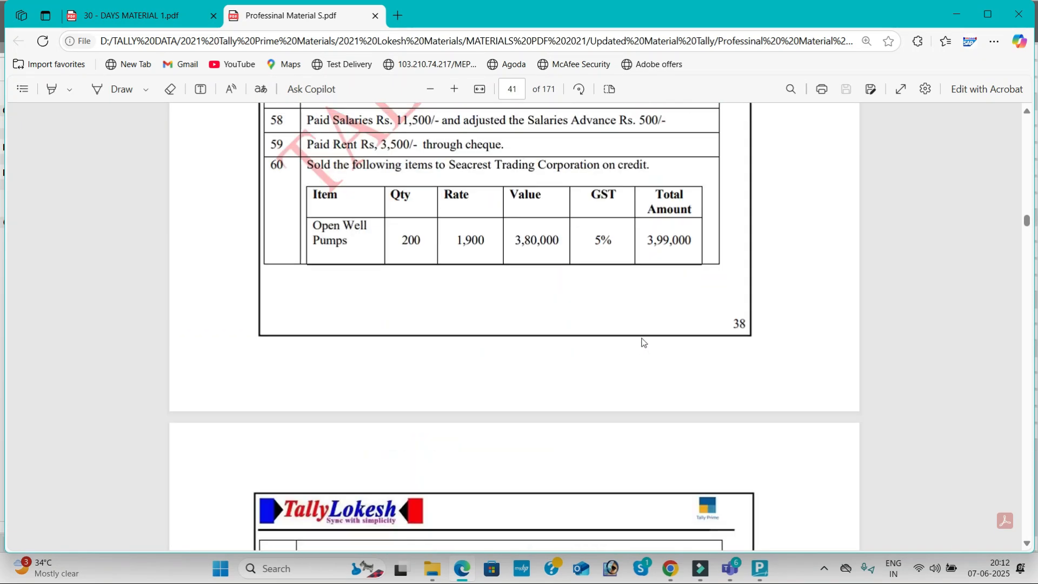
scroll(643, 342, up, 20)
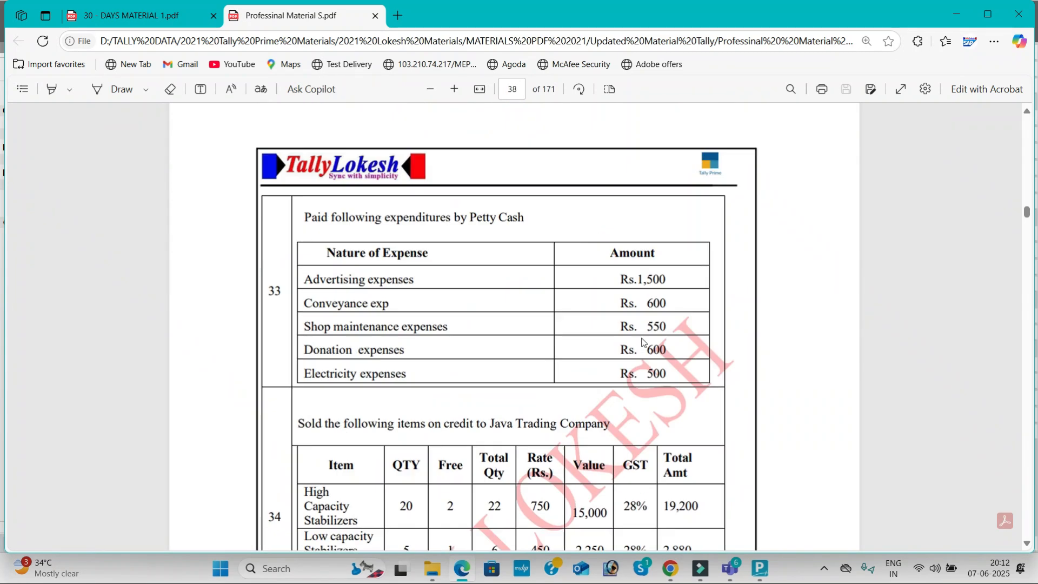
scroll(643, 342, up, 20)
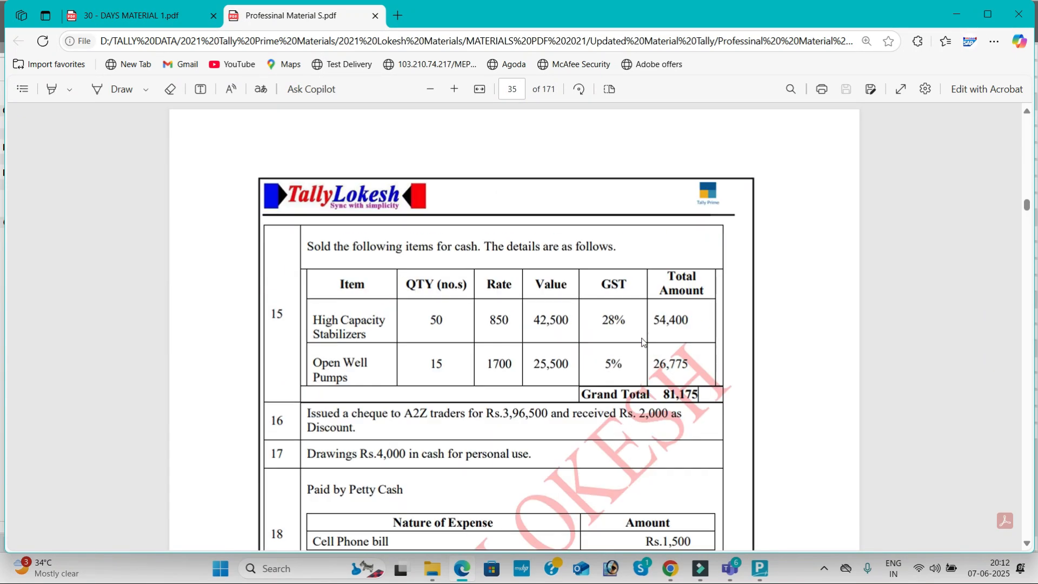
scroll(643, 341, up, 2)
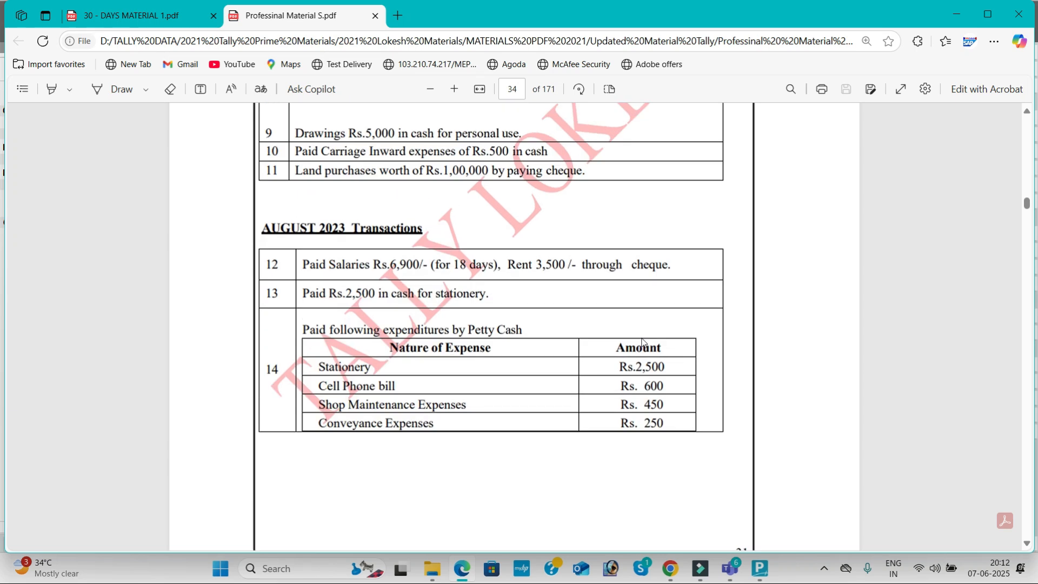
Step: Switch back to TallyPrime and display the Stock Summary in detailed format
key(alt+Tab)
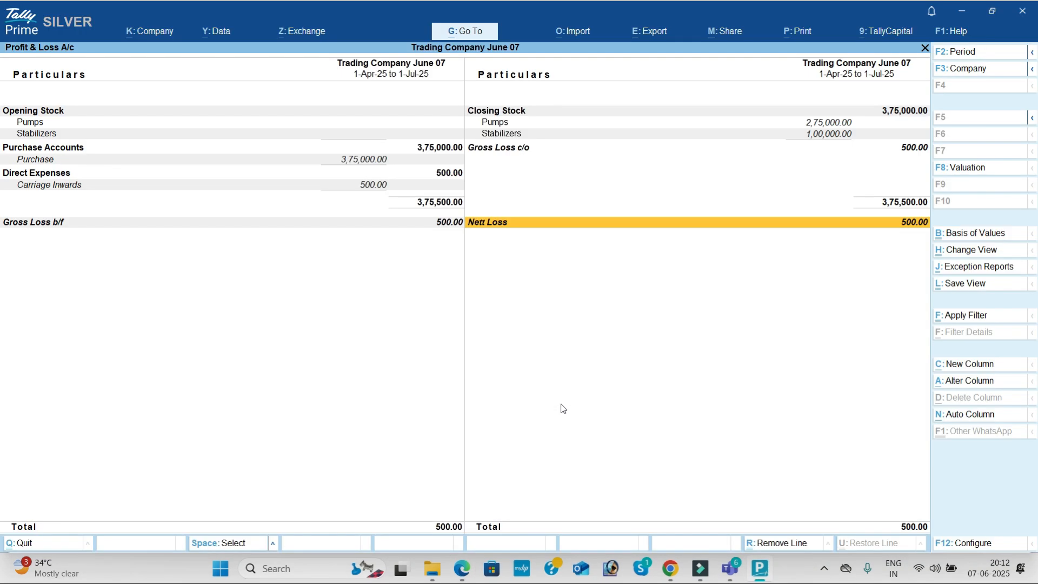
key(Escape)
key(Down)
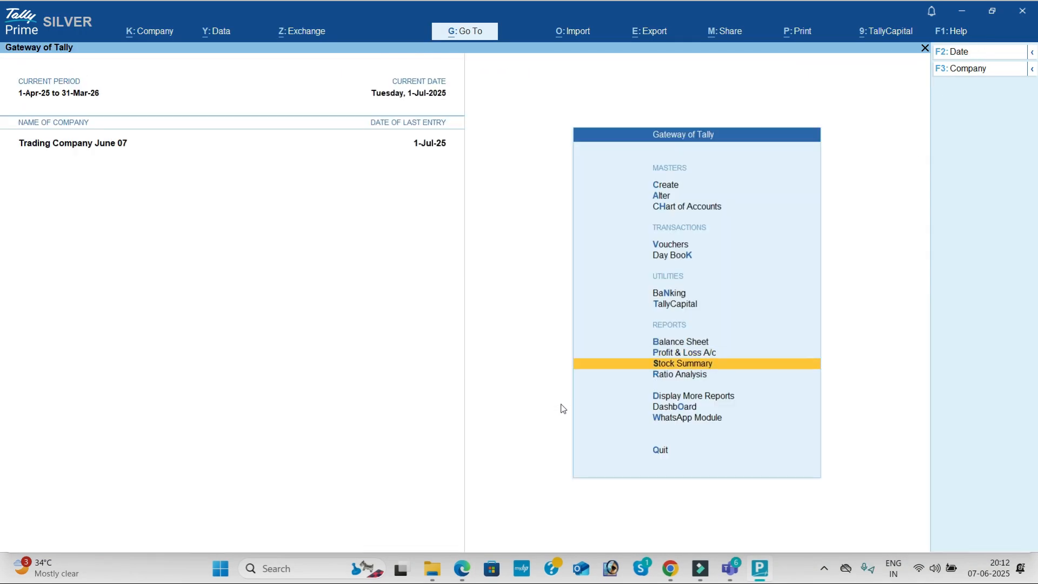
key(Return)
key(alt+F5)
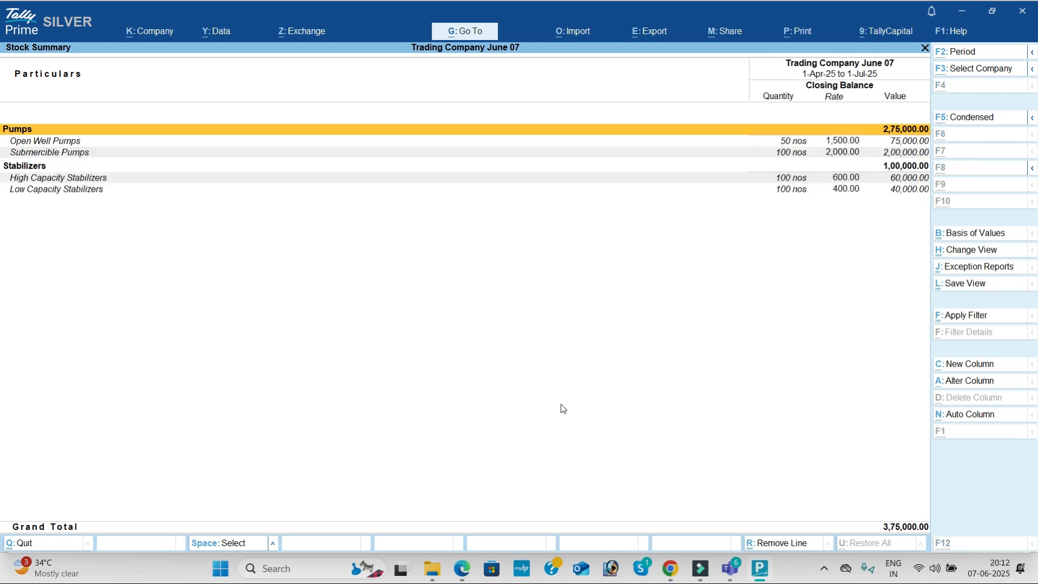
Step: Configure the Stock Summary to show goods inwards and goods outwards, keeping the other options as they are
click(968, 544)
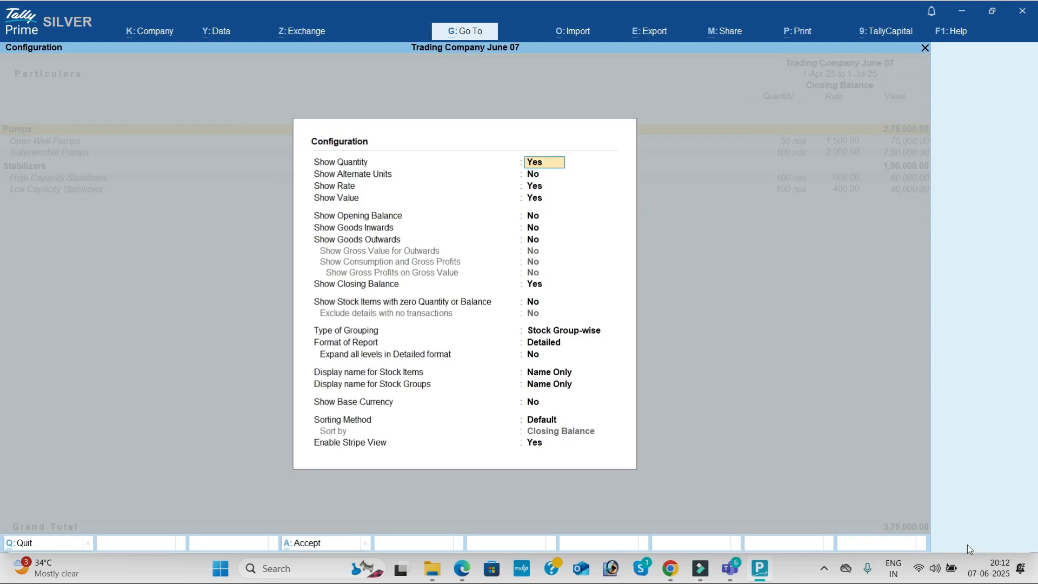
key(Down)
key(Down)
key(Down)
key(Down)
key(Down)
text(y)
key(Return)
text(y)
key(Return)
key(Return)
key(Return)
key(Return)
key(Return)
key(Return)
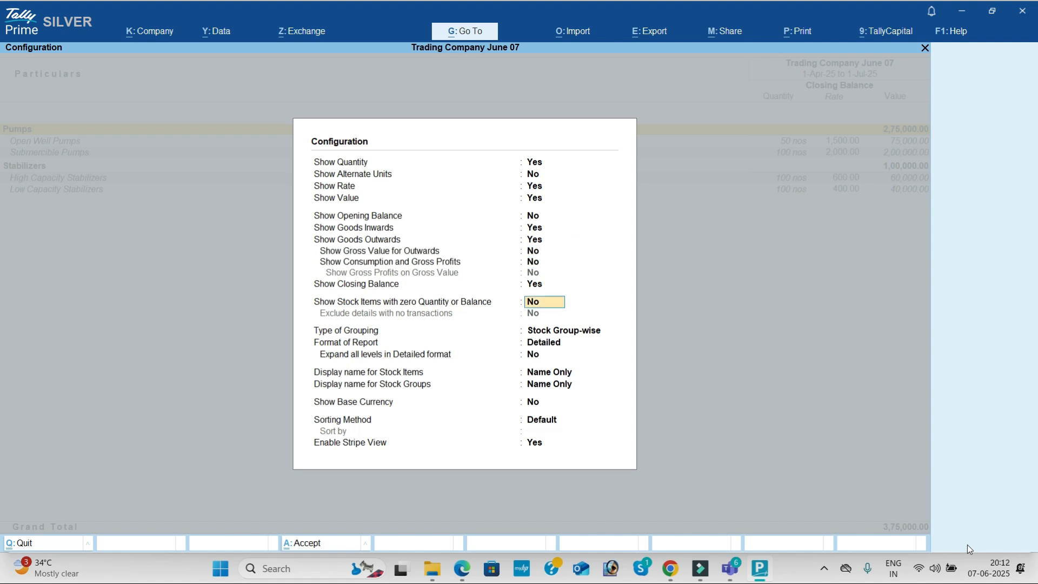
key(Return)
key(Return)
key(Return)
key(Return)
key(Return)
key(Return)
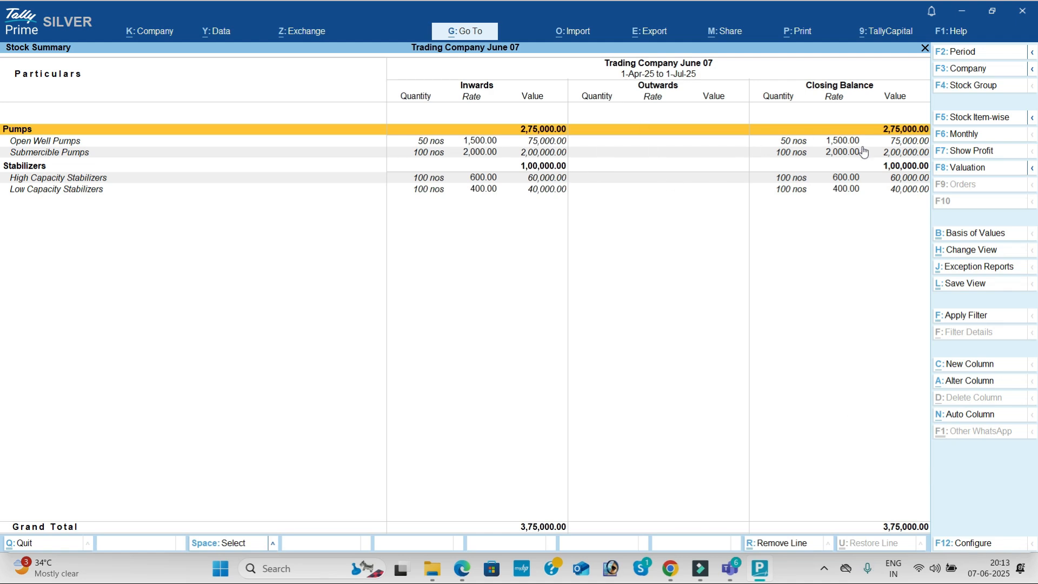
Step: Close the Stock Summary and view the company's Dashboard
key(Escape)
key(Down)
key(Down)
key(Down)
key(Return)
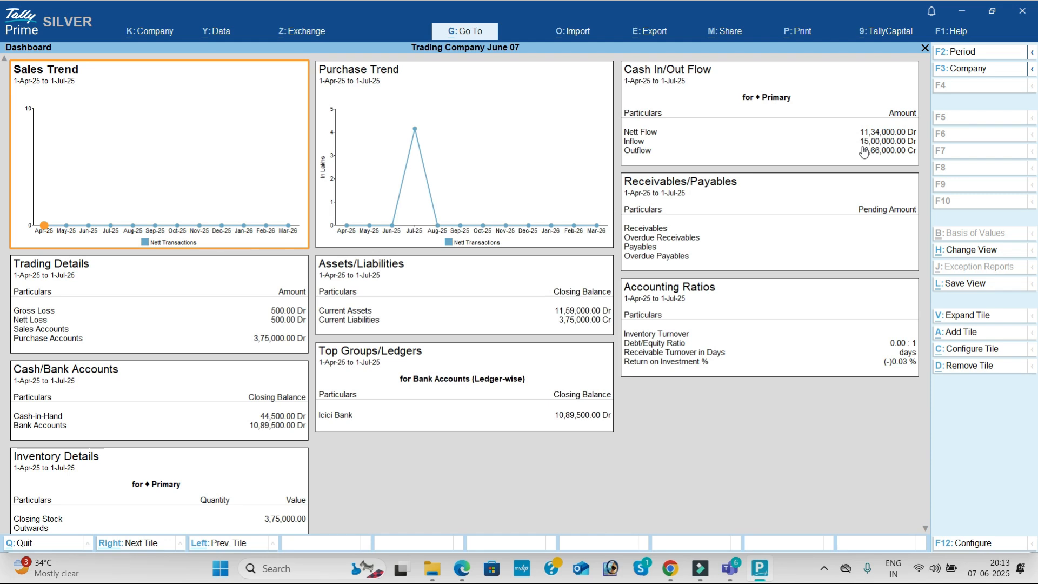
Step: Close the Dashboard and display the Trial Balance in detailed format
key(Escape)
key(Up)
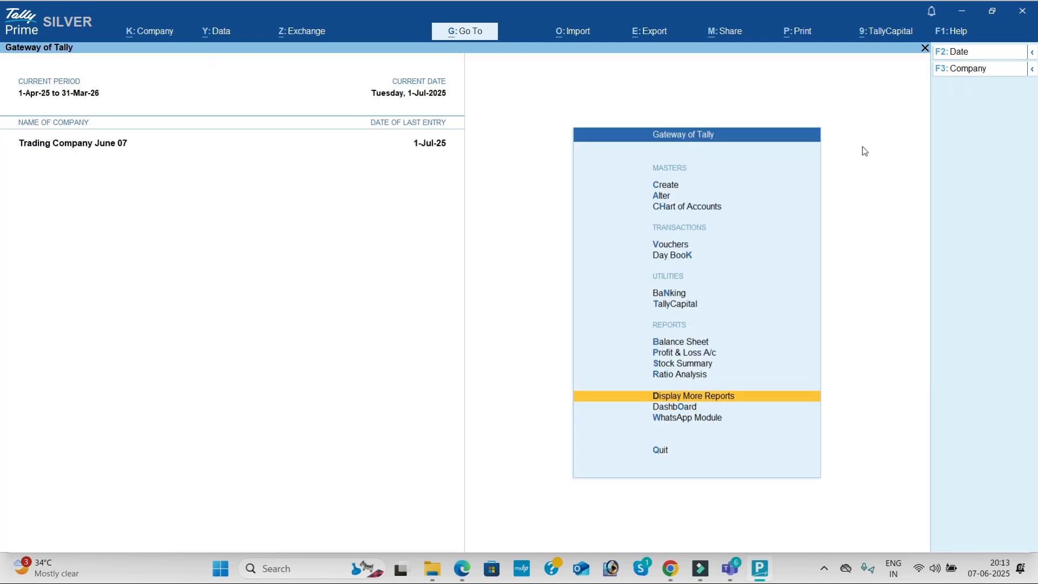
key(Return)
key(Return)
key(alt+F5)
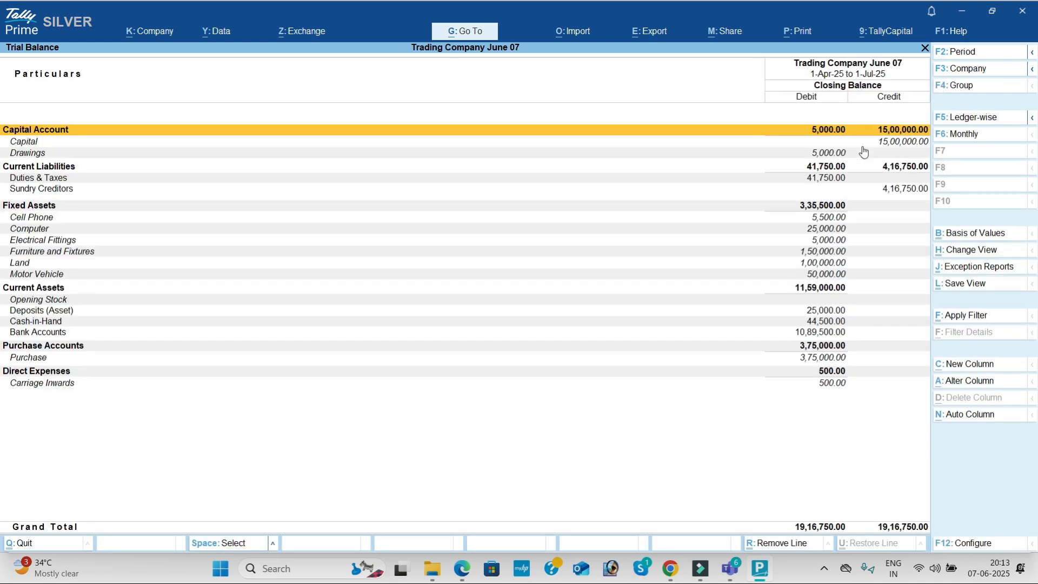
Step: Leave the Trial Balance and view the Cash/Bank Summary among the account books
key(Escape)
key(Down)
key(Down)
key(Down)
key(Down)
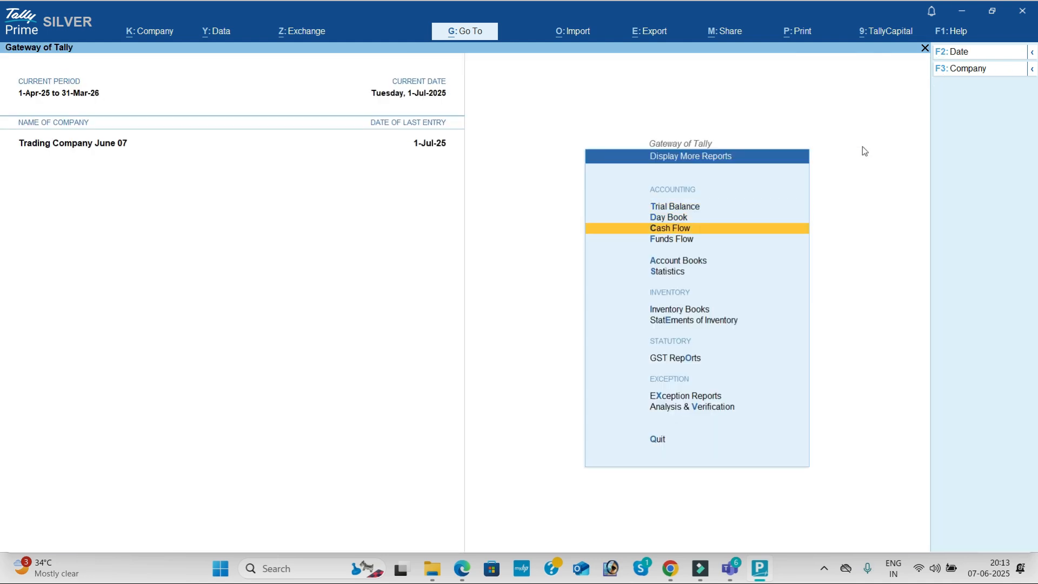
key(Return)
key(Return)
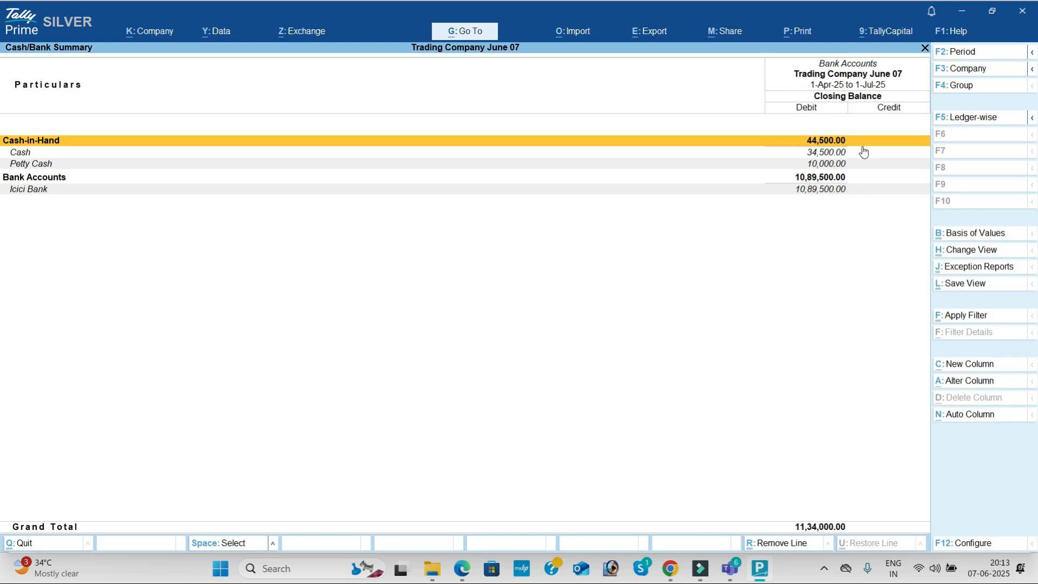
Step: Close the Cash/Bank Summary and view the monthly Purchase Register
key(Escape)
key(Down)
key(Down)
key(Down)
key(Down)
key(Down)
key(Down)
key(Down)
key(Down)
key(Return)
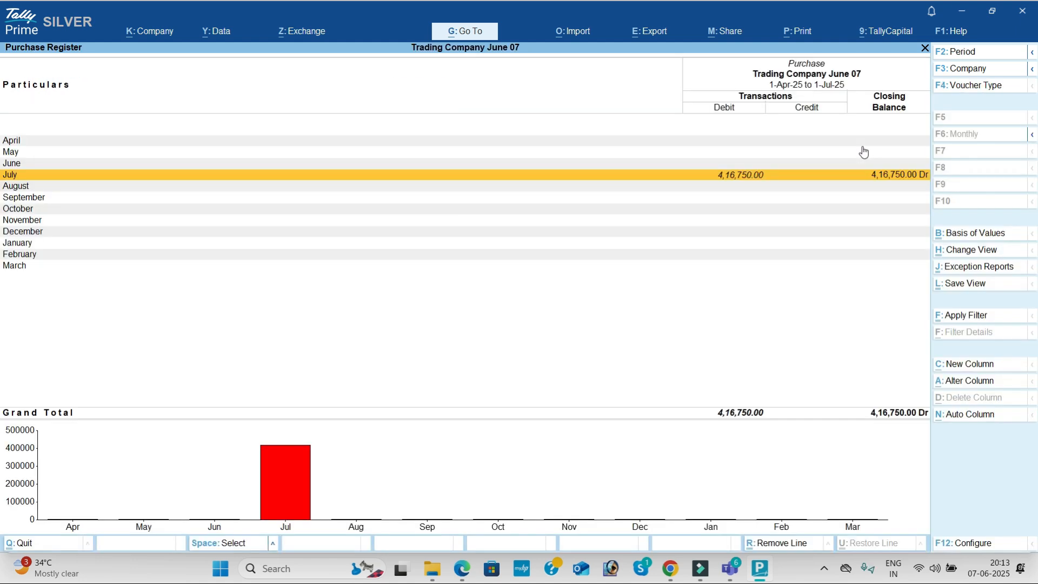
Step: Review the monthly Sales Register, then the July vouchers in the Receipt Register
key(Escape)
key(Up)
key(Return)
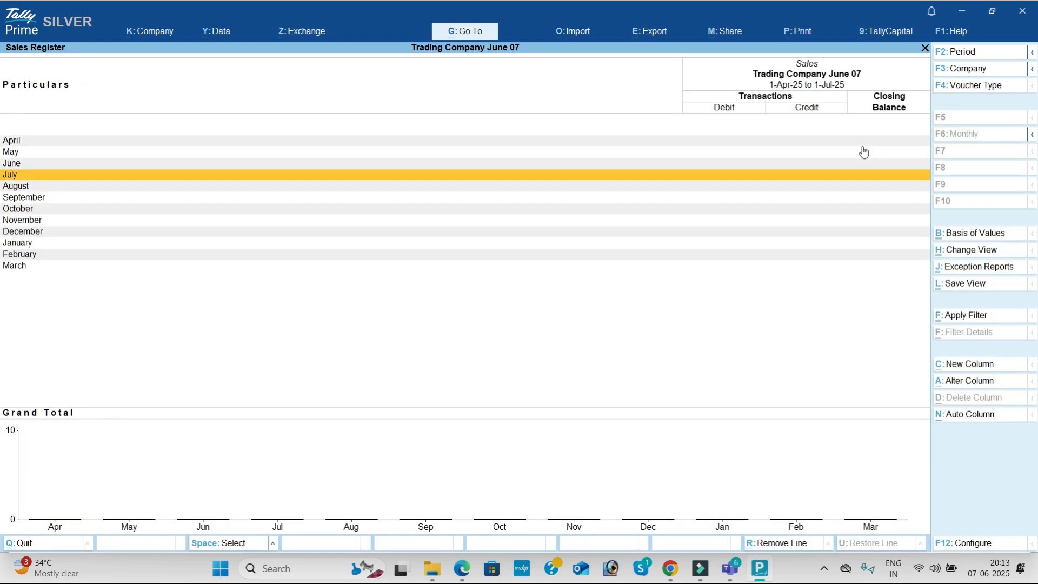
key(Escape)
key(Up)
key(Return)
key(Return)
Step: List the July payment vouchers from the Payment Register
key(Escape)
key(Escape)
key(Up)
key(Return)
key(Return)
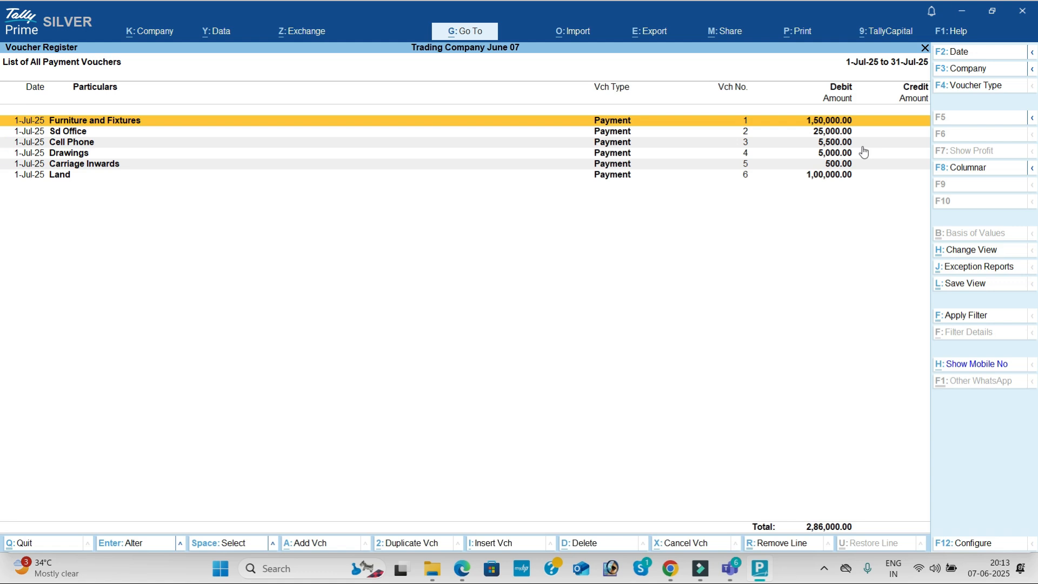
Step: Leave the payment vouchers and list the July vouchers from the Contra Register
key(Escape)
key(Escape)
key(Up)
key(Return)
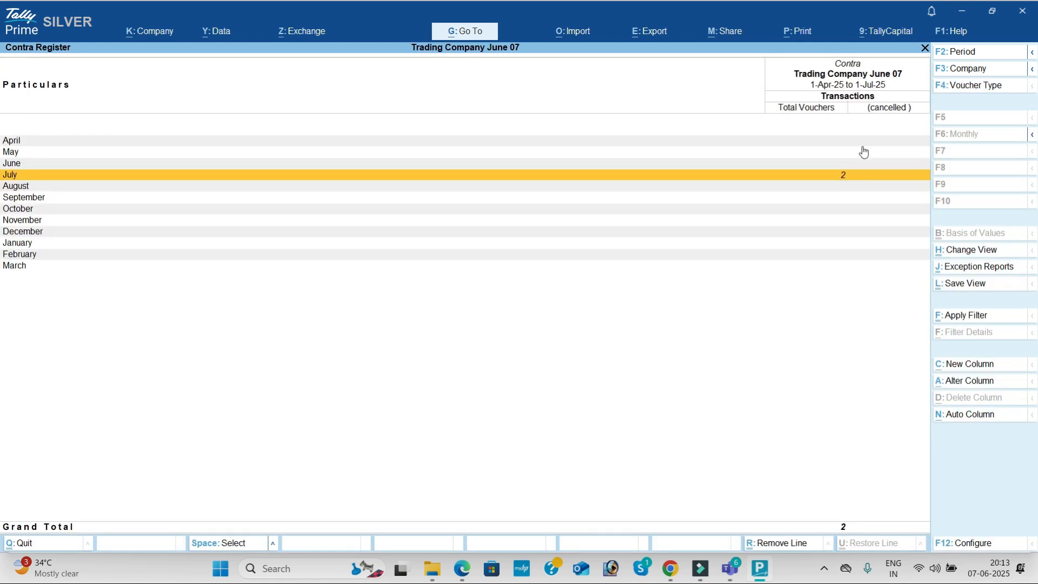
key(Return)
Step: Leave the account books and view the monthly stock item summary for High Capacity Stabilizers in the inventory books
key(Escape)
key(Escape)
key(Escape)
key(Down)
key(Down)
key(Return)
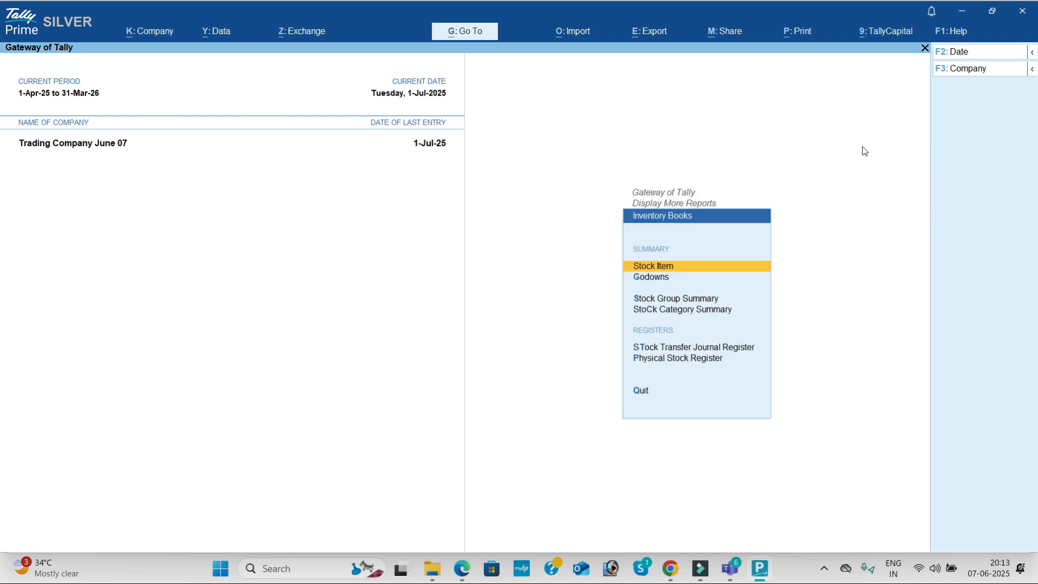
key(Return)
key(Return)
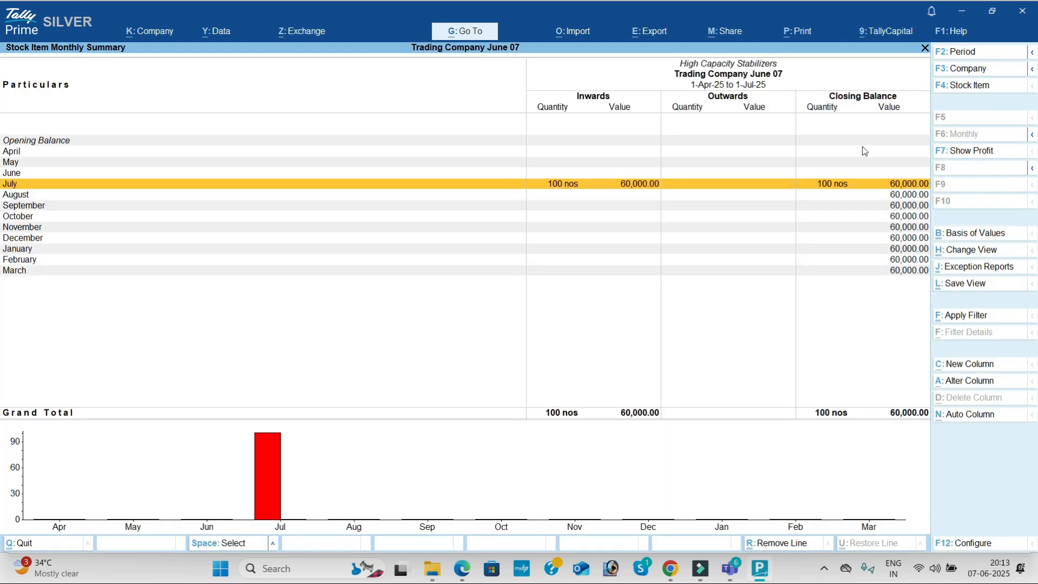
Step: Leave the inventory books and view the stock query for High Capacity Stabilizers in the statements of inventory
key(Escape)
key(Escape)
key(Escape)
key(Down)
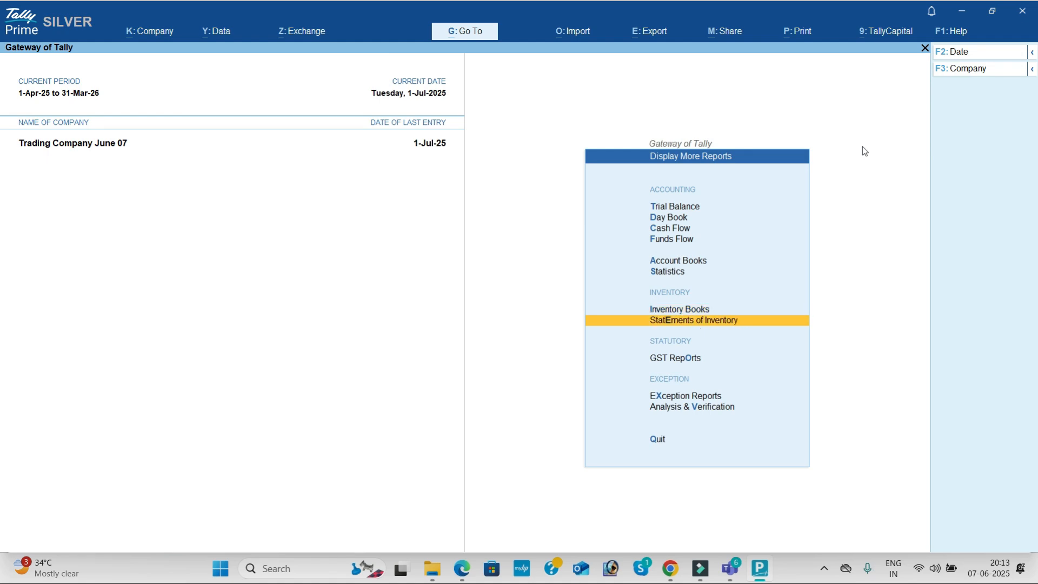
key(Return)
key(Return)
key(Return)
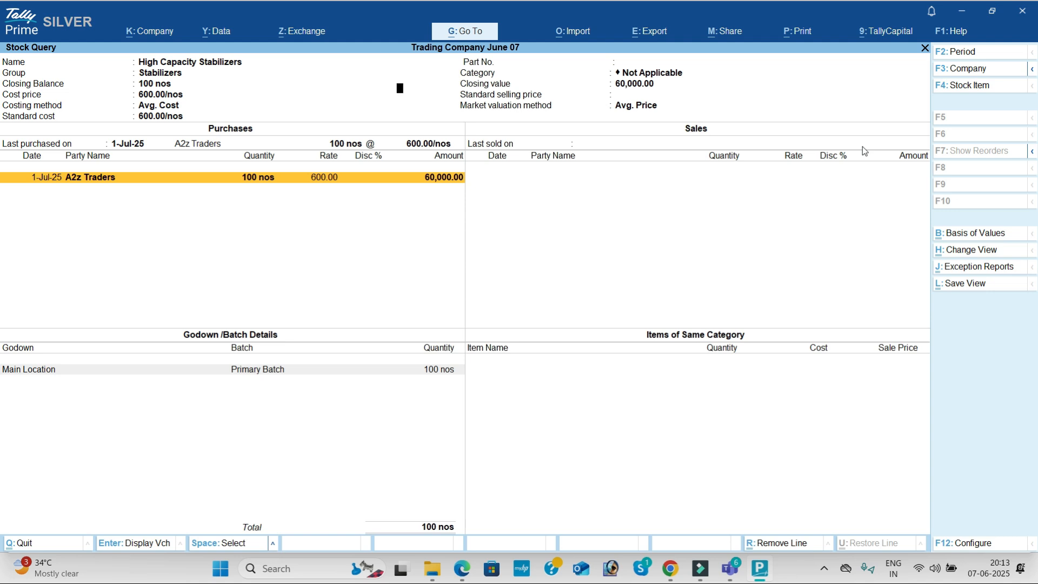
Step: Leave the inventory reports and open voucher creation from the Gateway of Tally
key(Escape)
key(Escape)
key(Escape)
key(Escape)
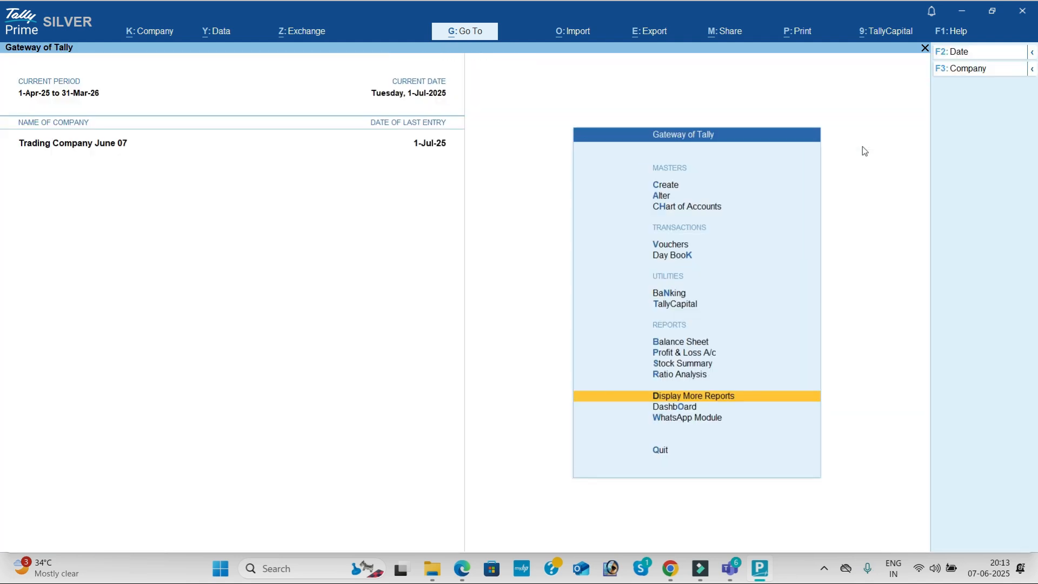
key(Up)
key(Up)
key(Up)
key(Up)
key(Up)
key(Up)
key(Up)
key(Up)
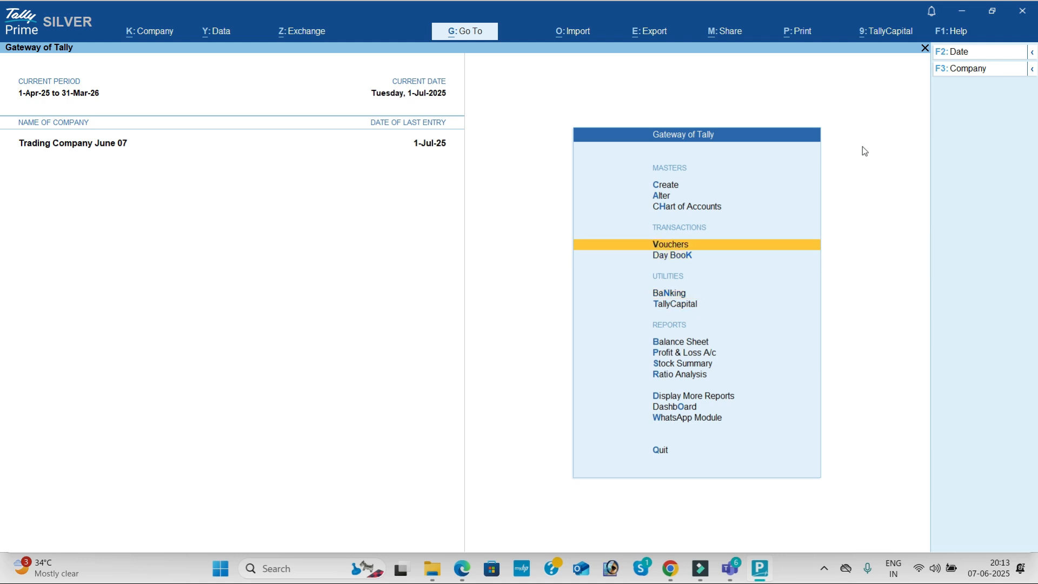
key(Return)
Step: Read the August transactions in the PDF, then return to TallyPrime and set the voucher date to 1-Aug-25
key(alt+Tab)
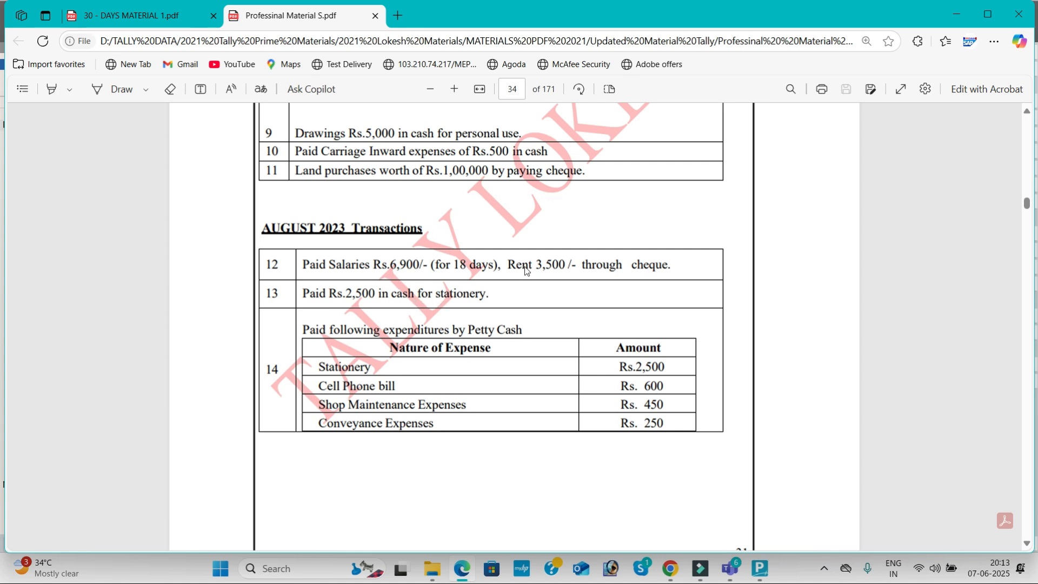
scroll(392, 297, down, 1)
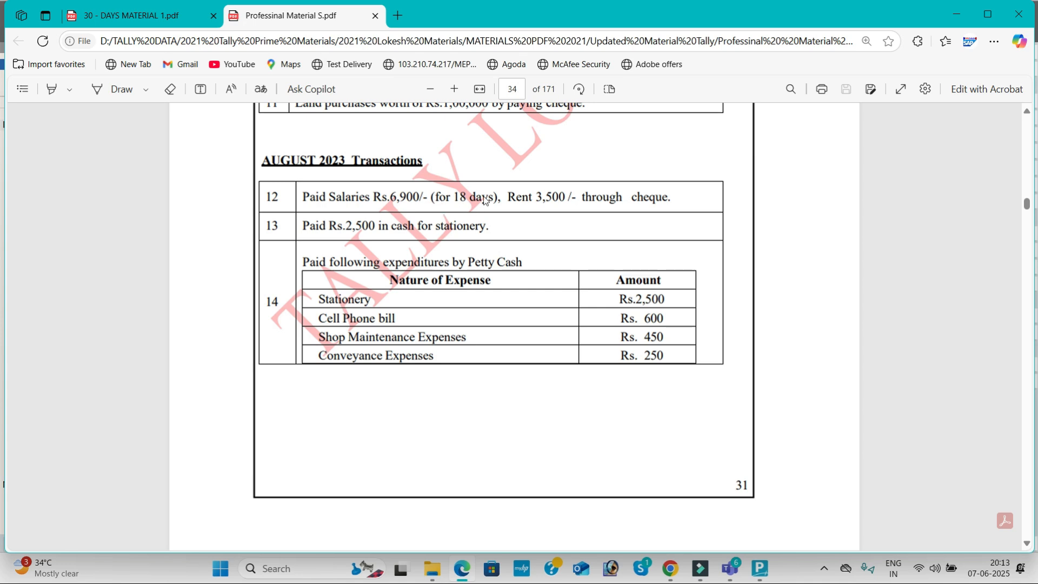
scroll(487, 195, down, 10)
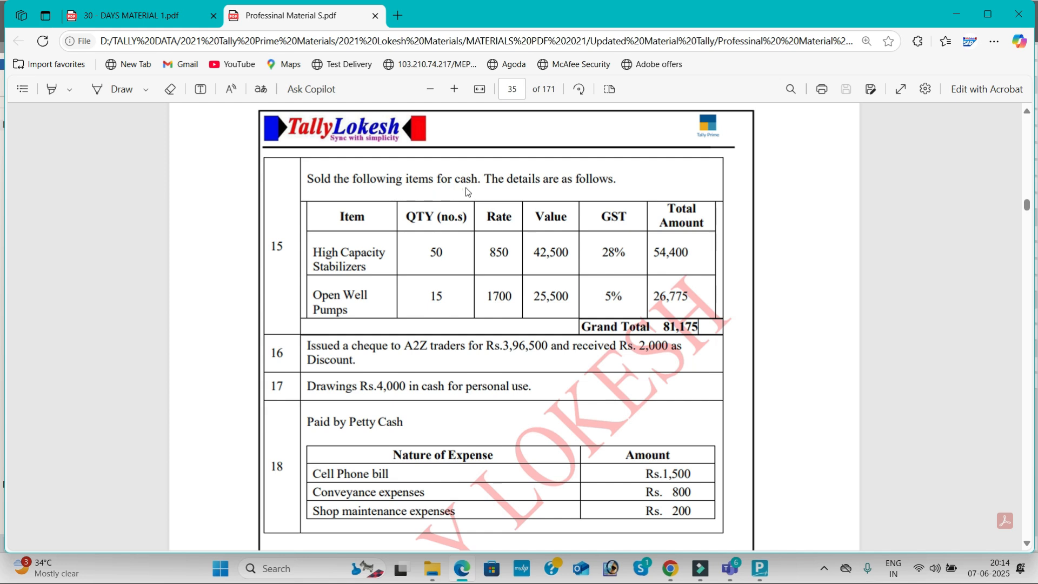
key(alt+Tab)
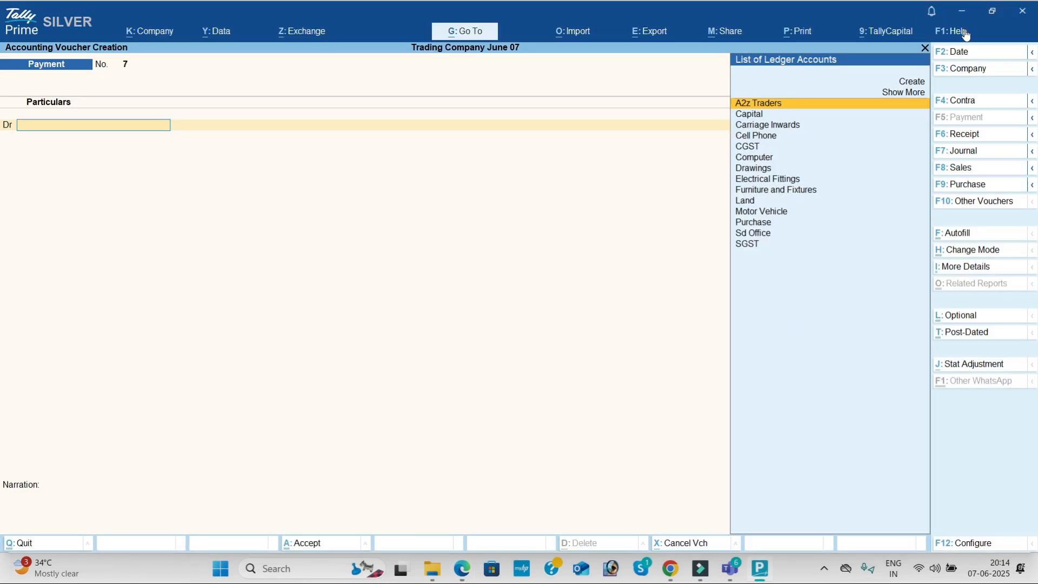
click(974, 49)
text(1-5)
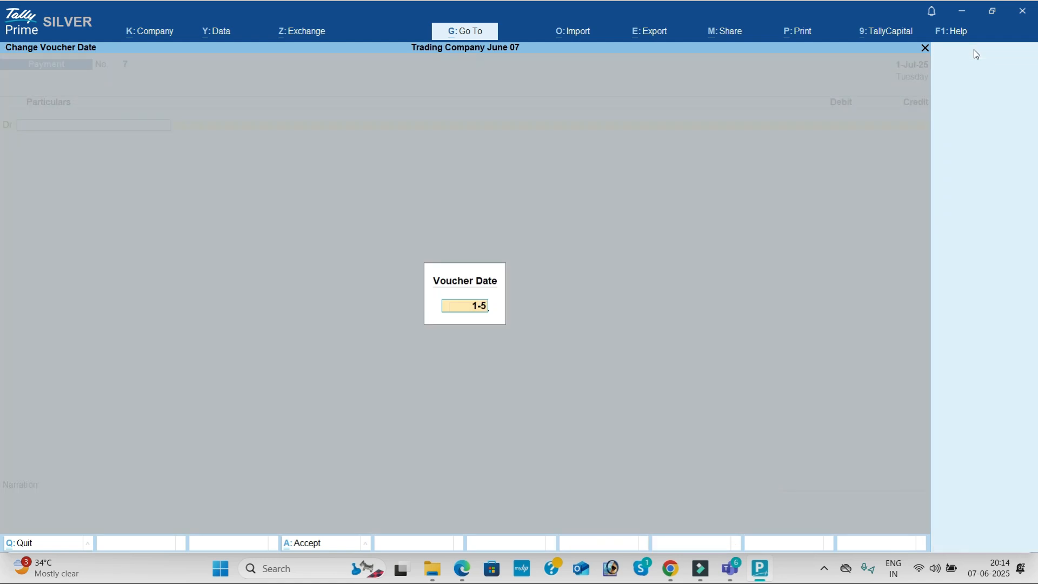
text(6)
key(Return)
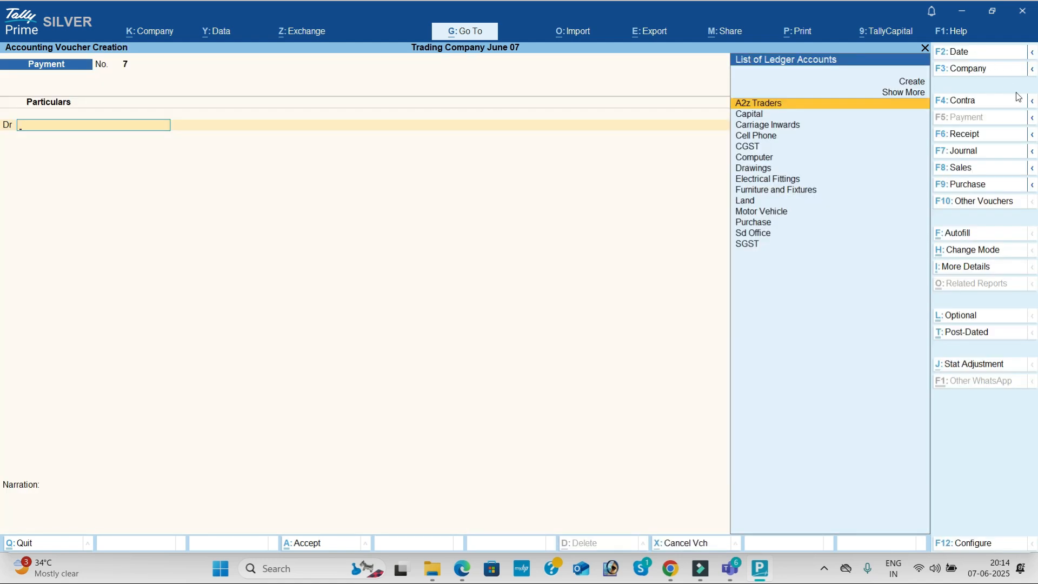
Step: Start a sales voucher with Cash as the party account
click(979, 169)
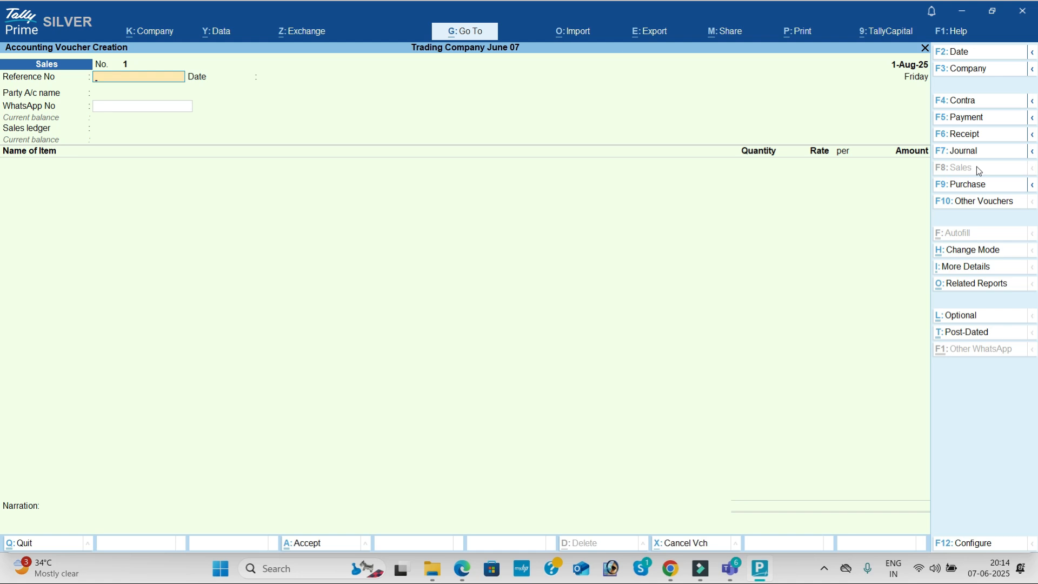
key(alt+c)
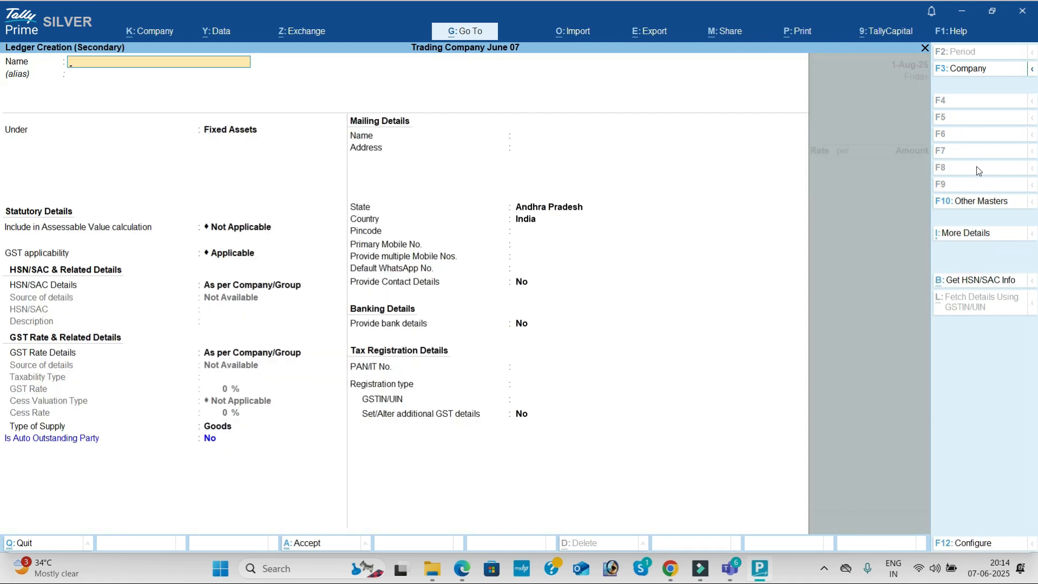
key(Escape)
key(Down)
key(Return)
key(ctrl+a)
key(ctrl+a)
key(Return)
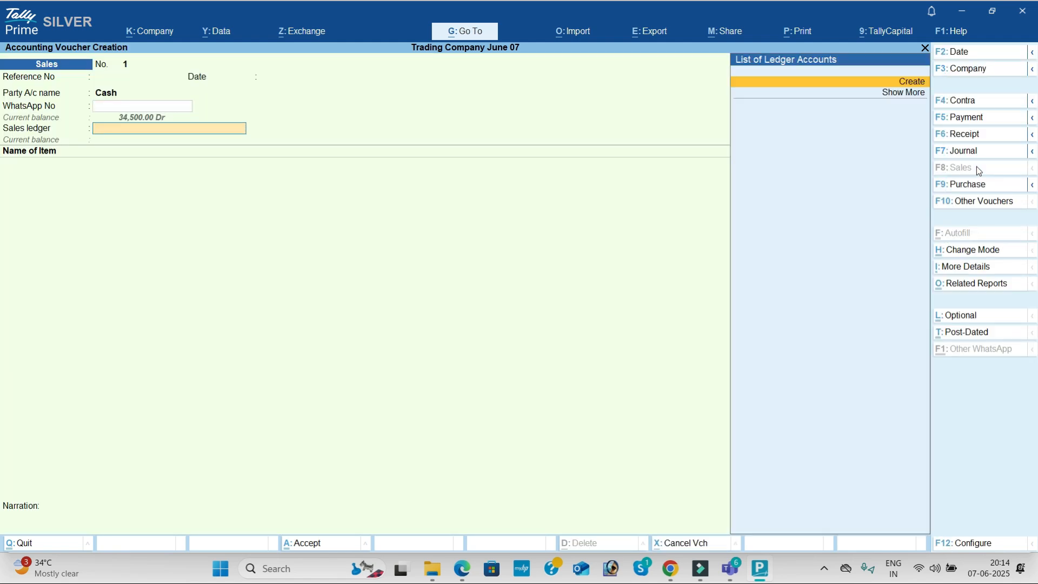
Step: Create a Sales ledger under Sales Accounts with GST applicable and Goods as the type of supply
key(alt+c)
text(Sales)
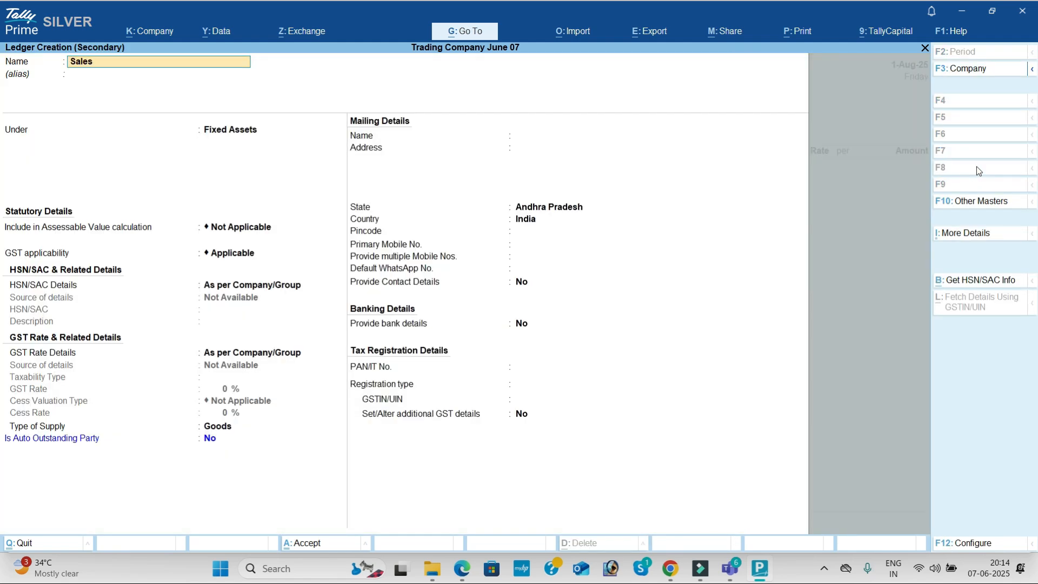
key(Return)
key(Return)
text(Sa)
key(Return)
key(Return)
key(Return)
key(Return)
key(Return)
key(Return)
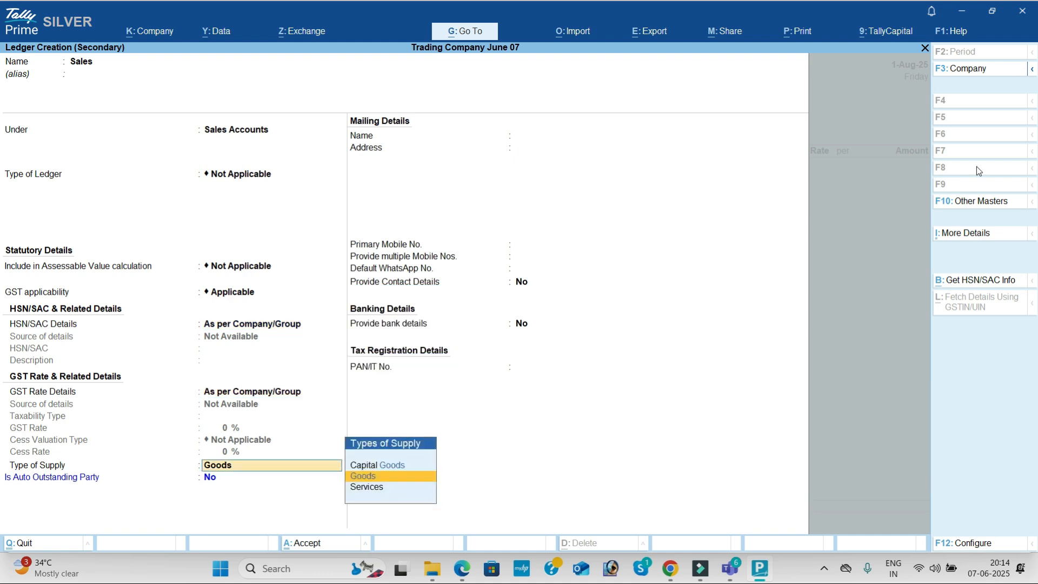
Step: Add High Capacity Stabilizers to the sales voucher with a quantity of 50 nos at a rate of 850, checking the PDF
key(alt+Tab)
key(alt+Tab)
text(H)
key(Return)
key(Return)
key(alt+Tab)
key(alt+Tab)
text(50)
key(Return)
text(850)
key(Return)
key(Return)
key(Return)
key(Return)
Step: Add Low Capacity Stabilizers to the sales voucher with a quantity of 15 nos at a rate of 1,700, and finish the item list
key(Down)
key(Return)
key(Return)
key(alt+Tab)
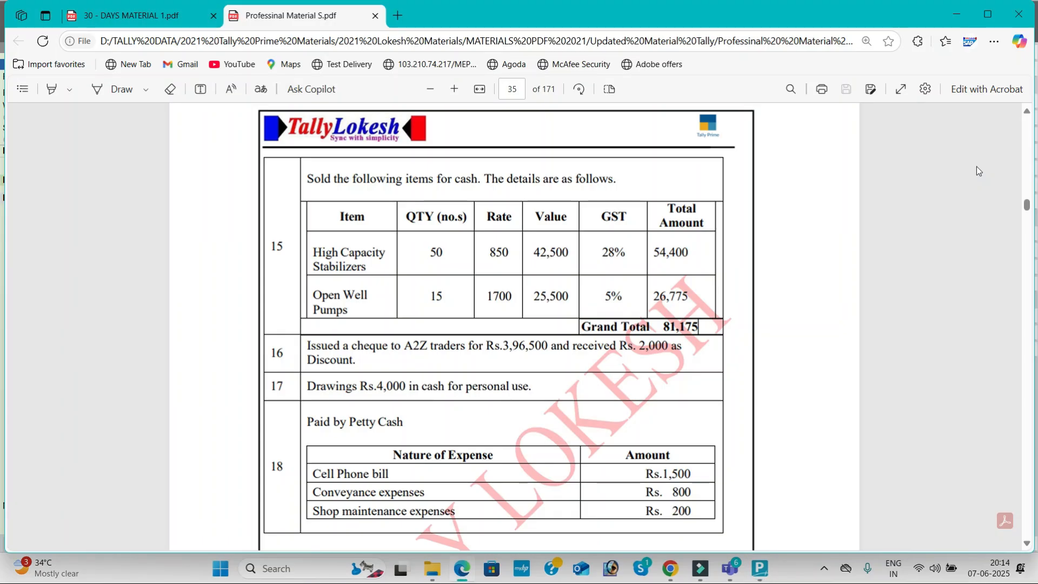
key(alt+Tab)
text(15)
key(Return)
key(alt+Tab)
key(alt+Tab)
text(1700)
key(Return)
key(Return)
key(Return)
key(Return)
Step: Apply CGST and SGST to the sales voucher and set the GST/e-Way Bill details to No
text(cg)
key(Return)
key(Return)
text(sg)
key(Return)
key(Return)
key(Return)
key(n)
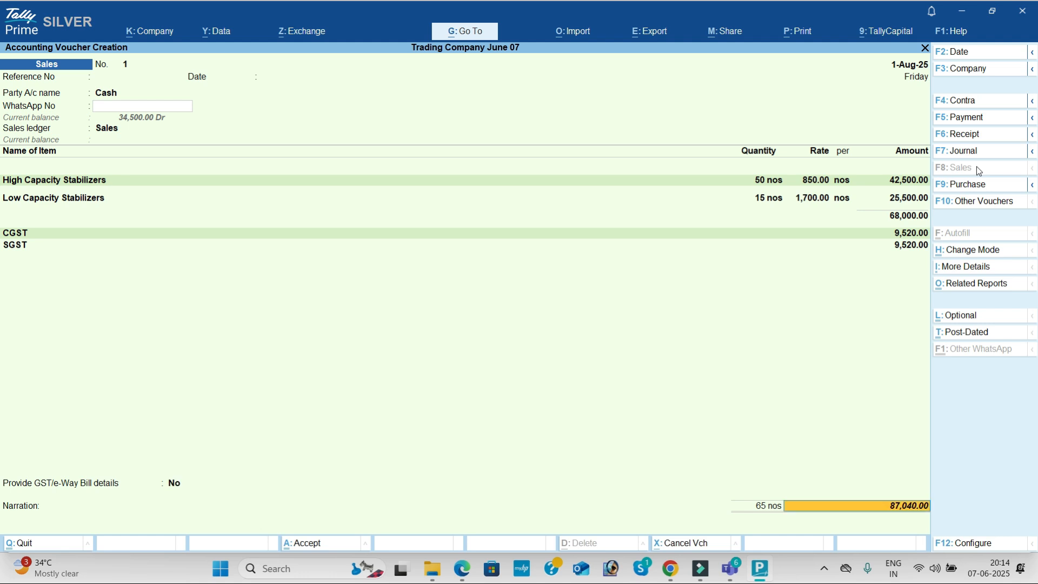
Step: Compare the sales voucher with transaction 15 in the PDF, then save it and decline e-Way Bill generation
key(Return)
key(alt+Tab)
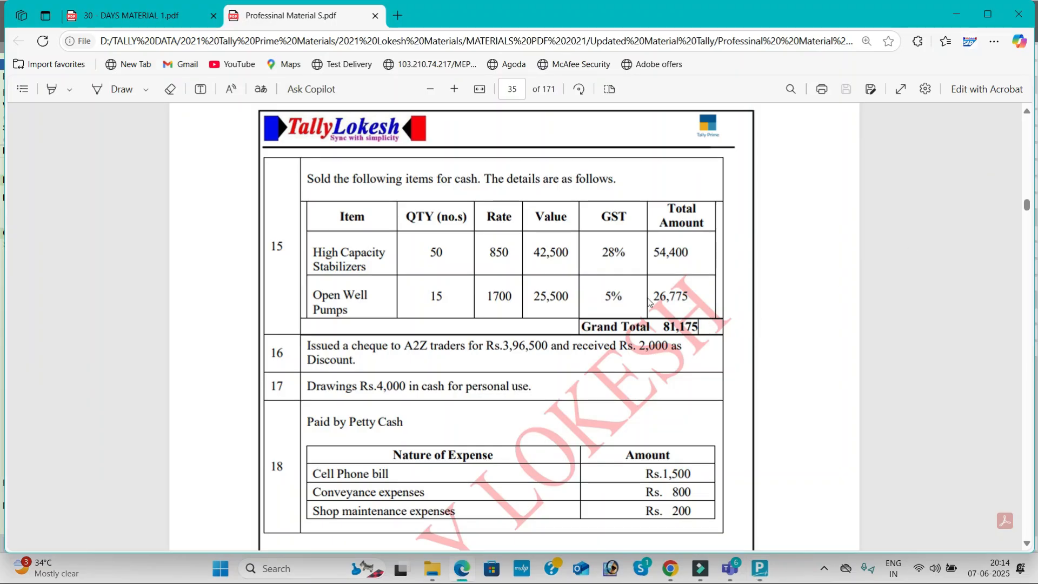
key(alt+Tab)
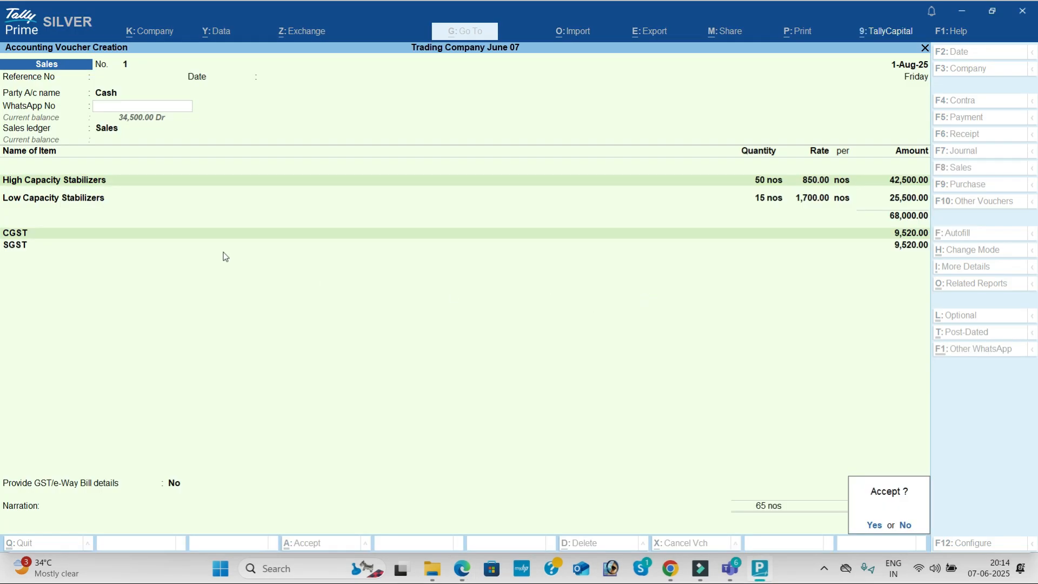
key(alt+Tab)
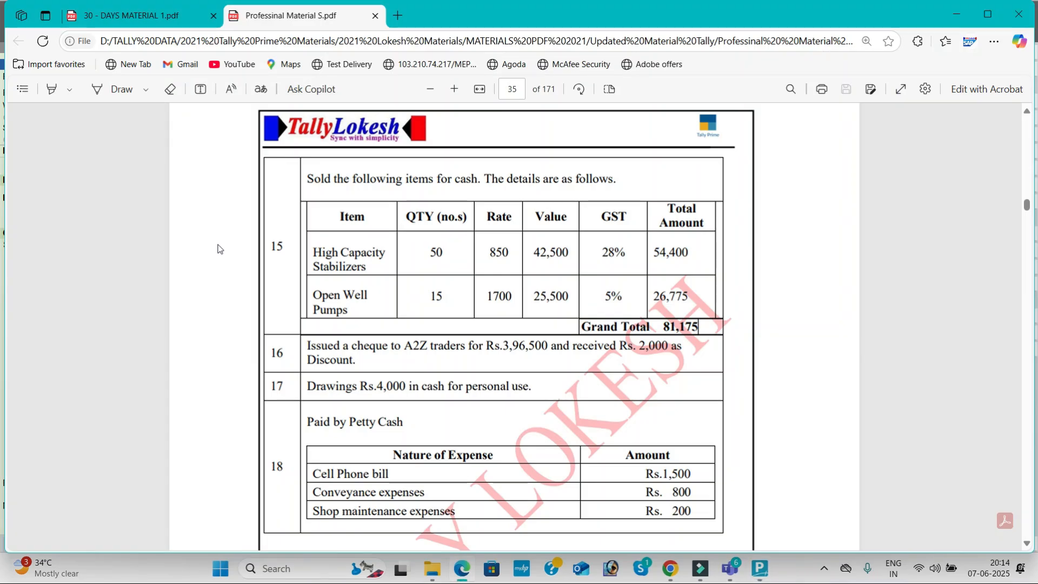
key(alt+Tab)
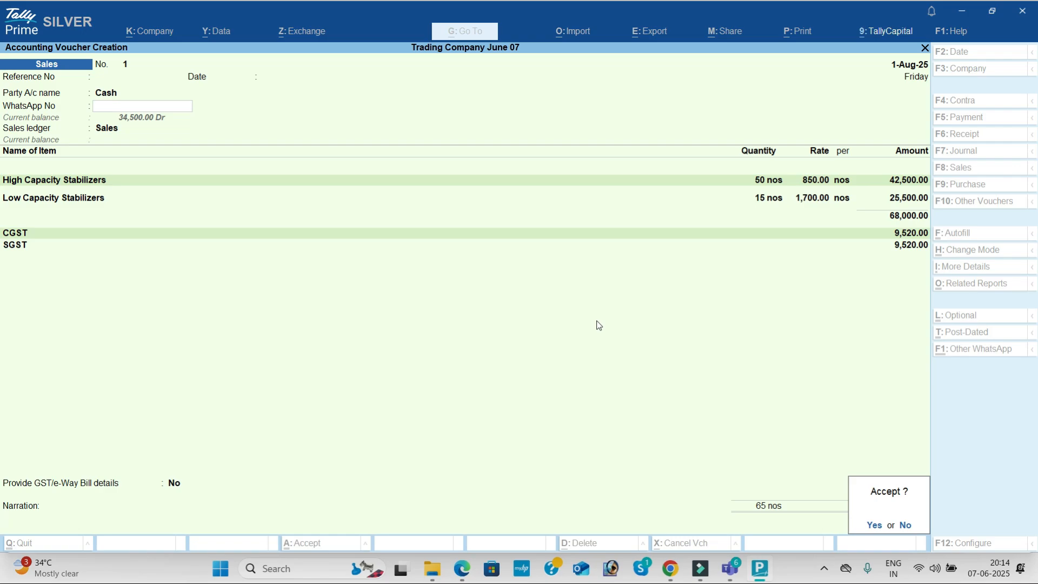
key(alt+Tab)
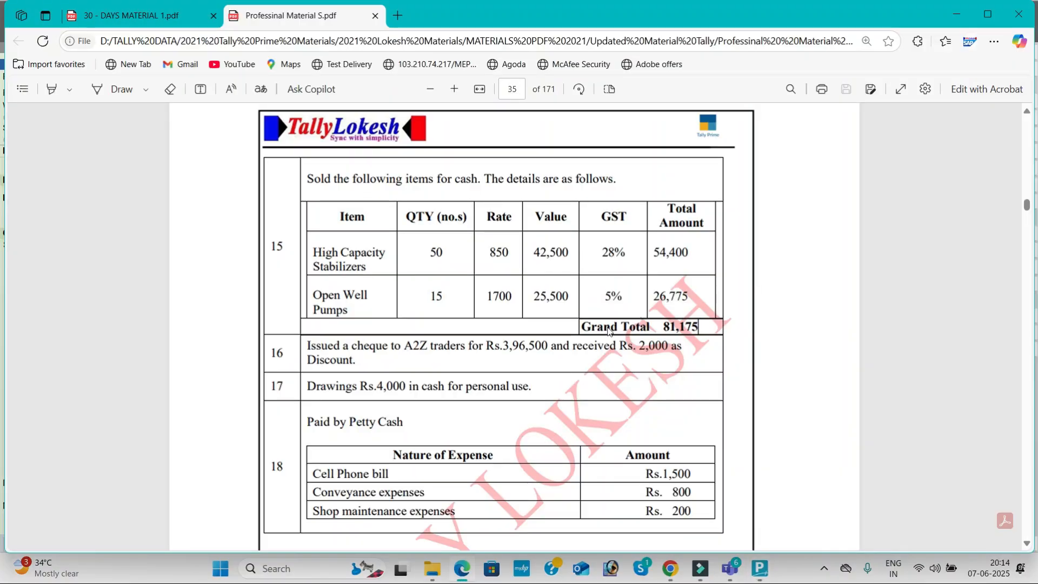
key(alt+Tab)
key(Return)
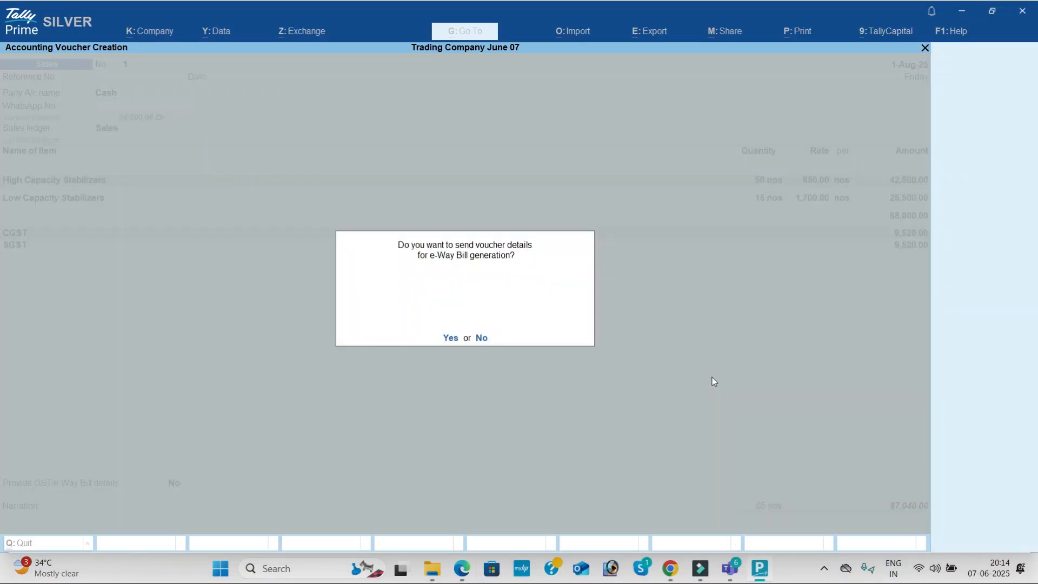
key(n)
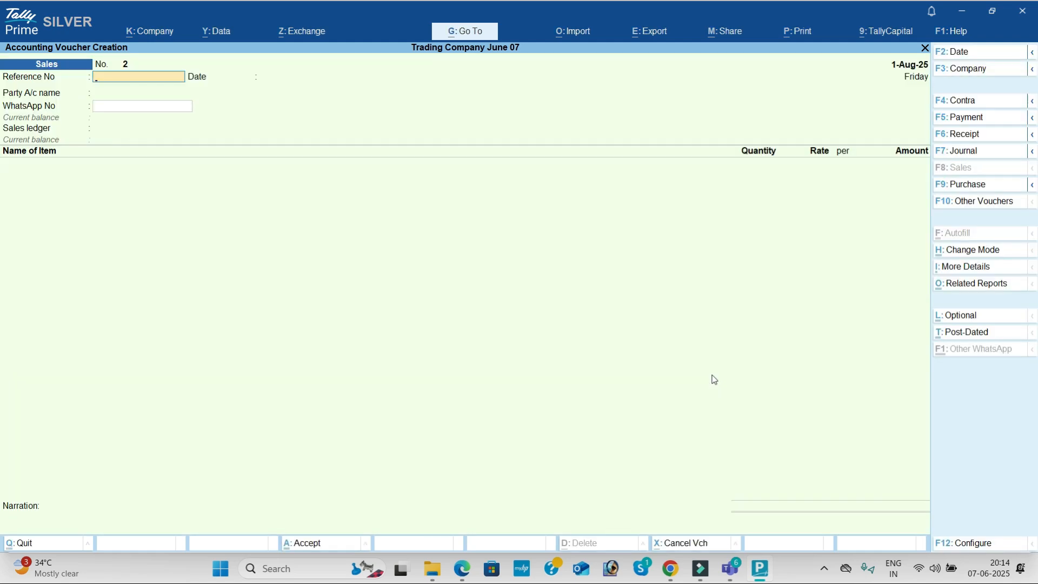
Step: Look up transaction 16 in the PDF and start a payment voucher debiting A2z Traders with 3,96,500
key(alt+Tab)
scroll(571, 298, down, 1)
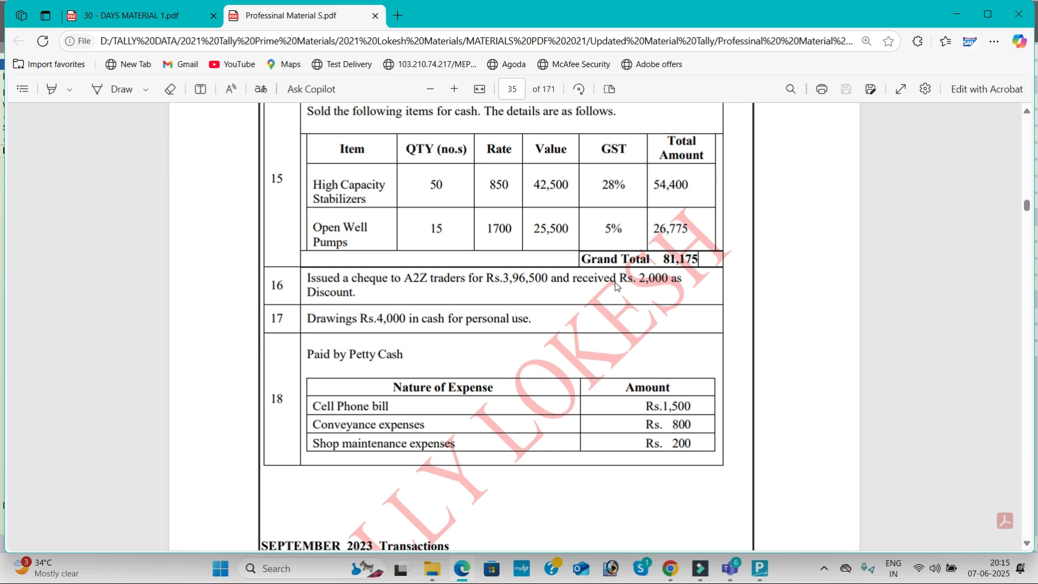
key(alt+Tab)
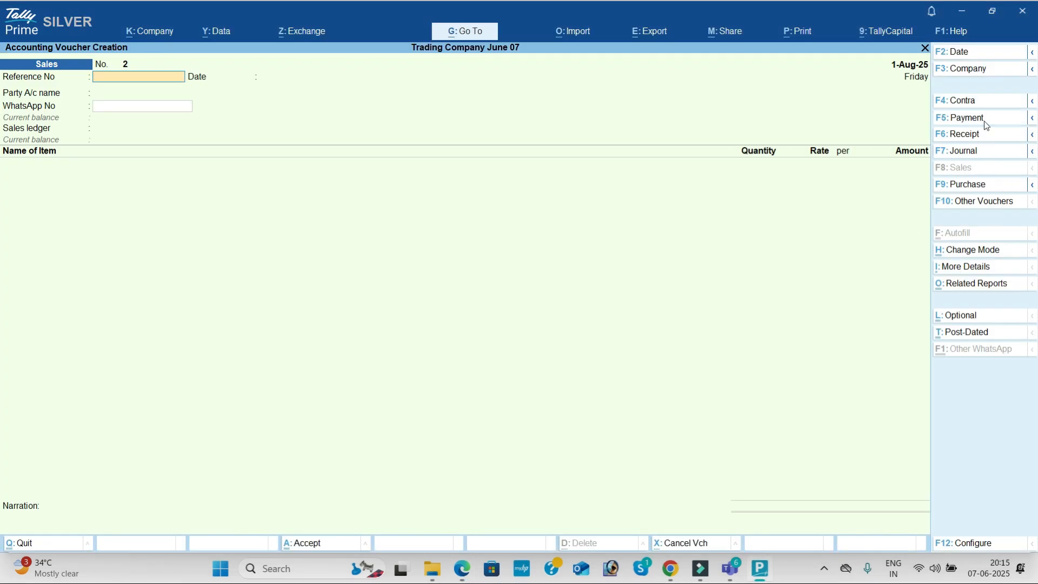
click(985, 122)
key(Return)
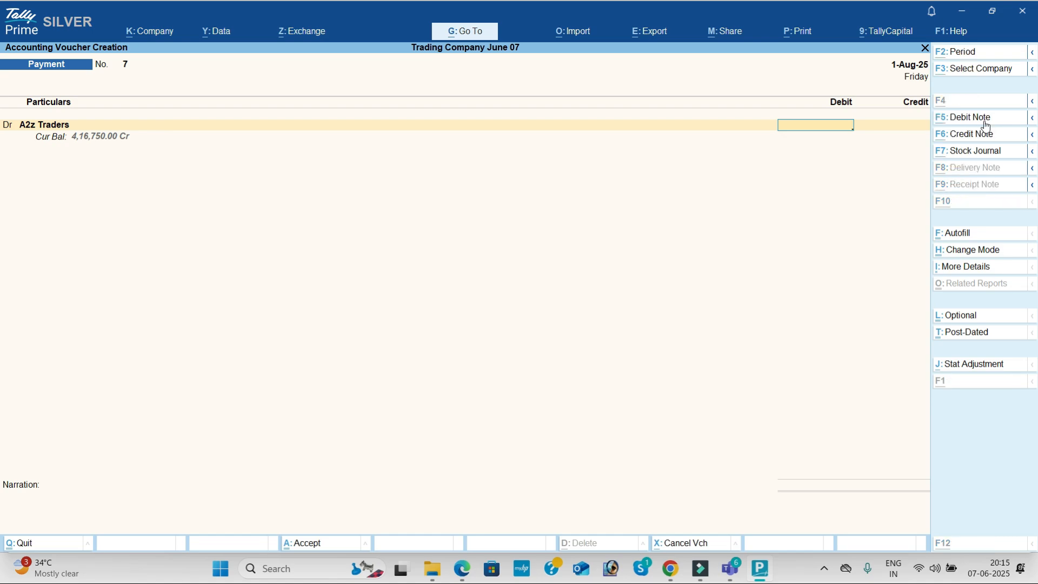
key(alt+Tab)
key(alt+Tab)
text(396500)
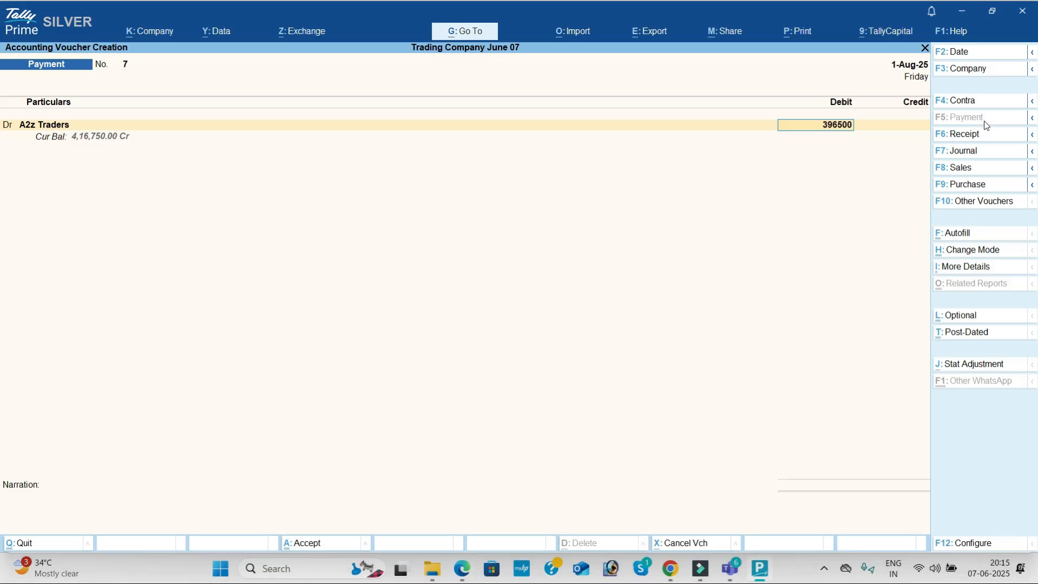
key(Return)
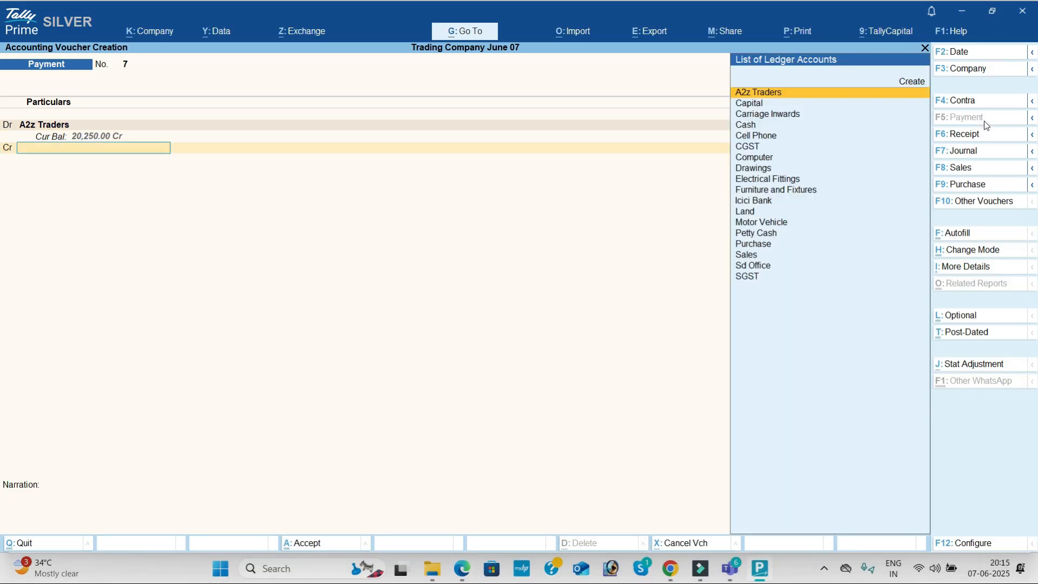
Step: Create a ledger named Discount Reecied under an indirect group and credit it with 2,000 in the payment voucher
key(alt+c)
text(Discount Reecied)
key(Return)
text(Ind)
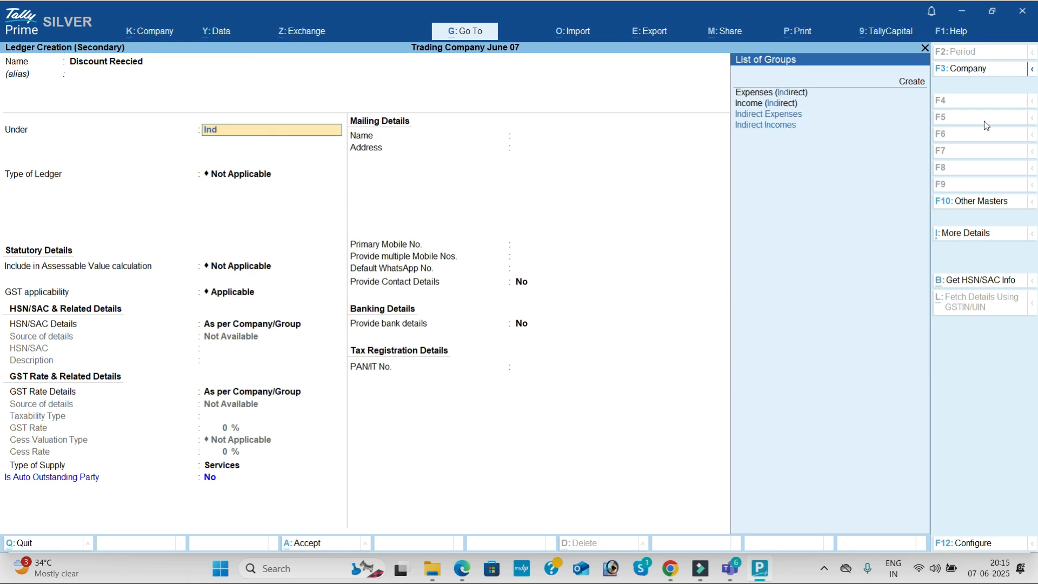
key(Down)
key(Return)
key(ctrl+a)
text(2000)
key(Return)
key(Return)
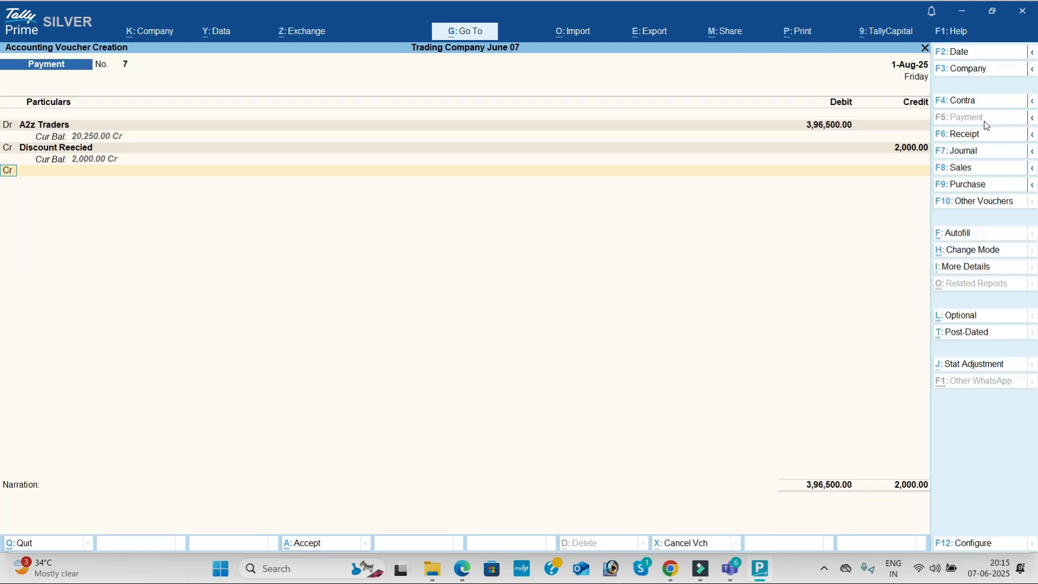
Step: Check transaction 16 in the PDF, credit the remaining 3,94,500 to Icici Bank and save the payment voucher
key(alt+Tab)
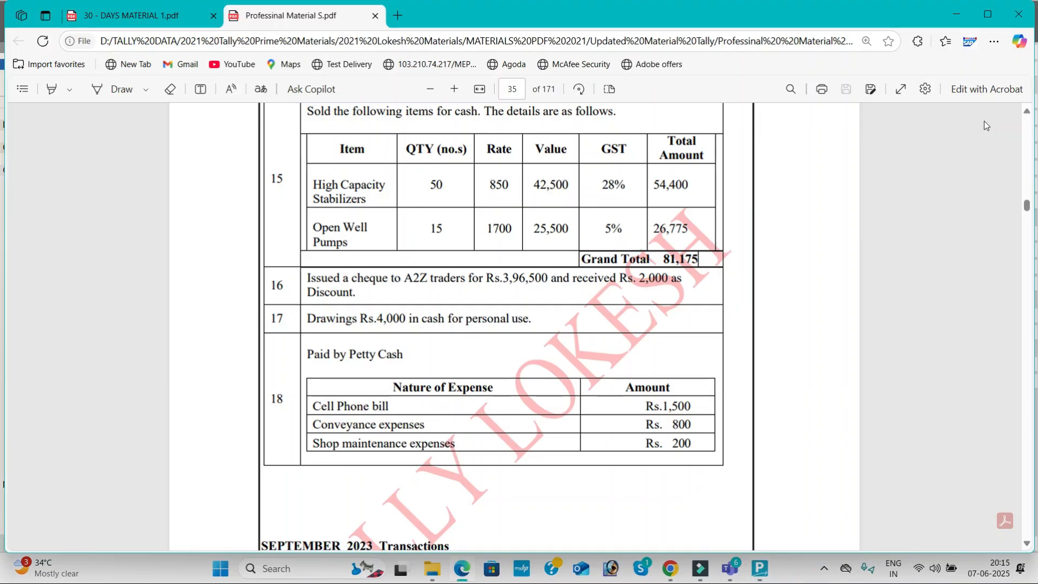
key(alt+Tab)
text(i)
key(Return)
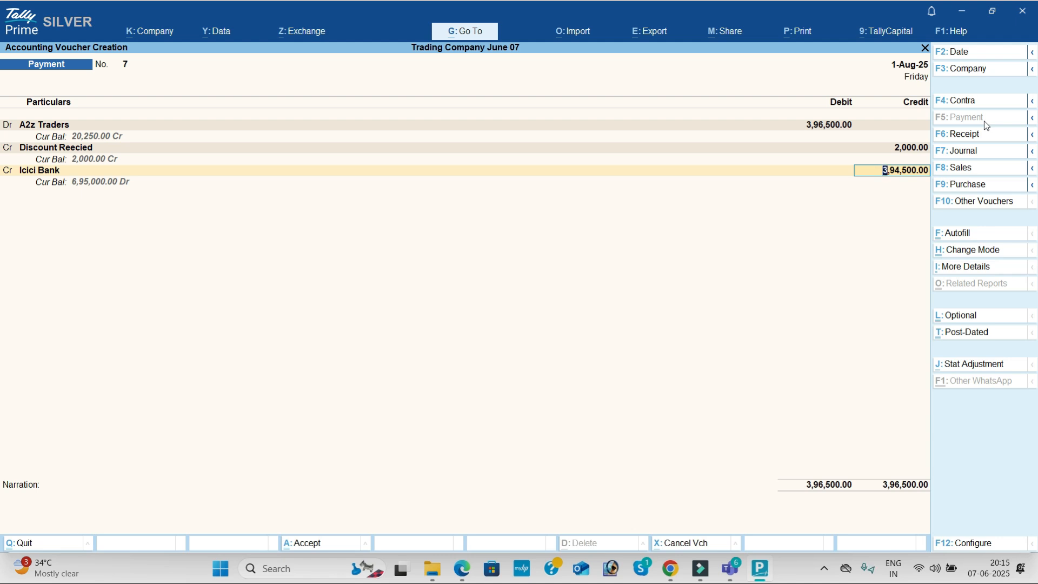
key(Return)
key(Return)
key(Return)
key(Return)
key(Return)
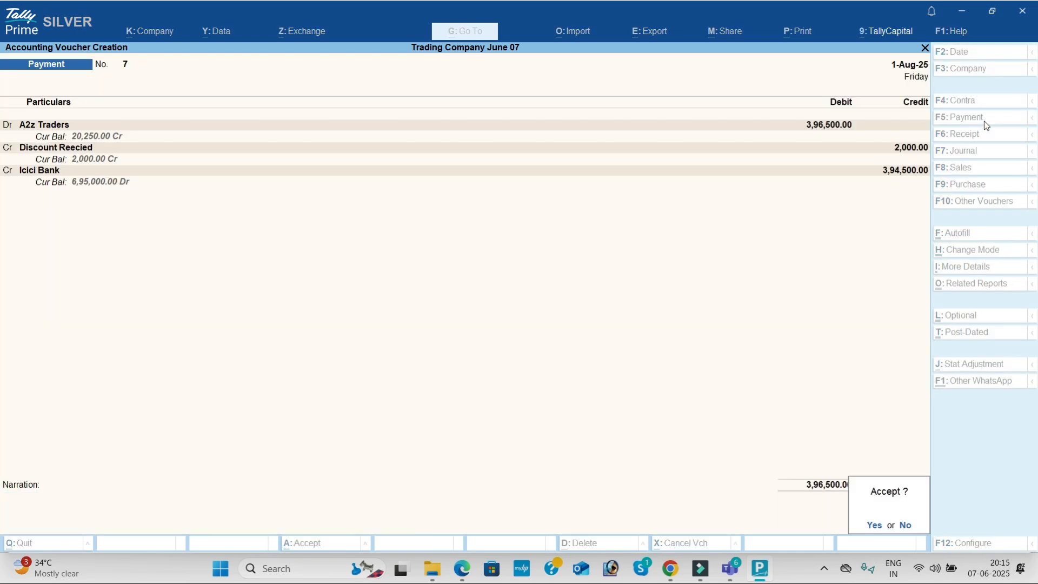
key(Return)
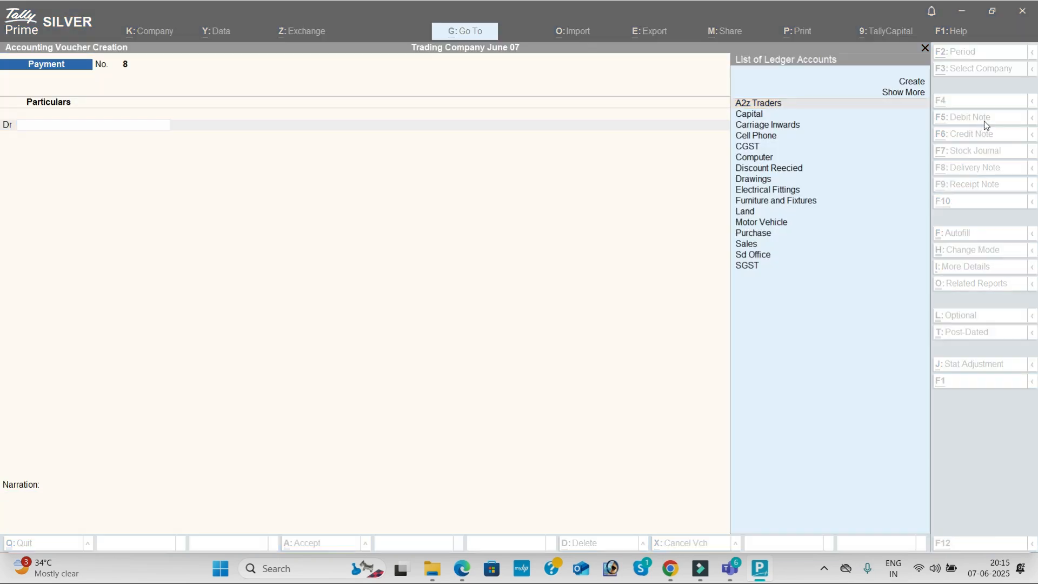
Step: Switch to the PDF and read August transactions 17 and 18
key(alt+Tab)
scroll(640, 314, down, 3)
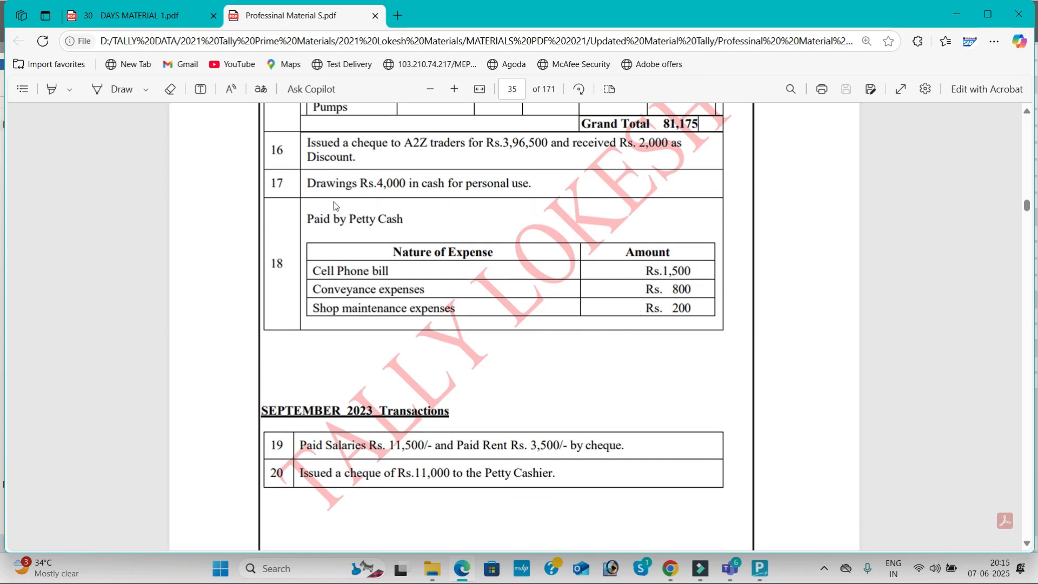
Step: Find transaction 23, the credit sale to Java Trading Company, in the PDF and start a sales voucher in TallyPrime
scroll(380, 228, down, 2)
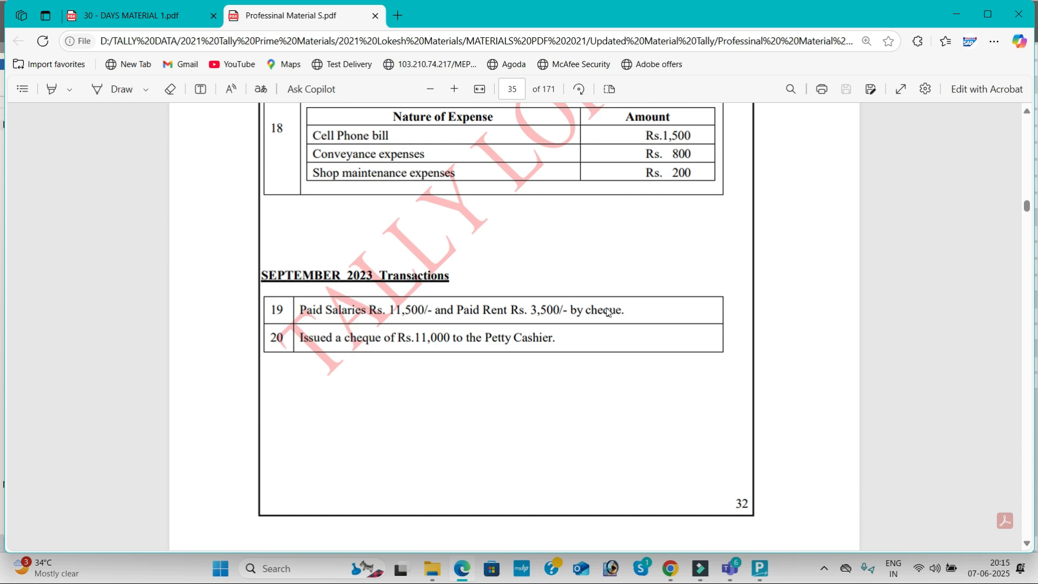
scroll(608, 313, down, 8)
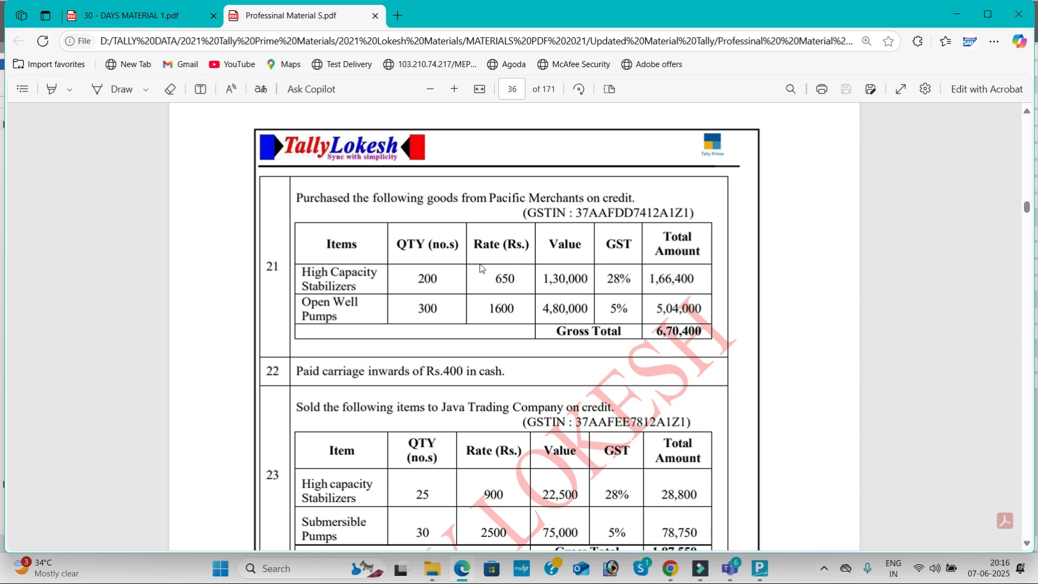
scroll(607, 247, down, 3)
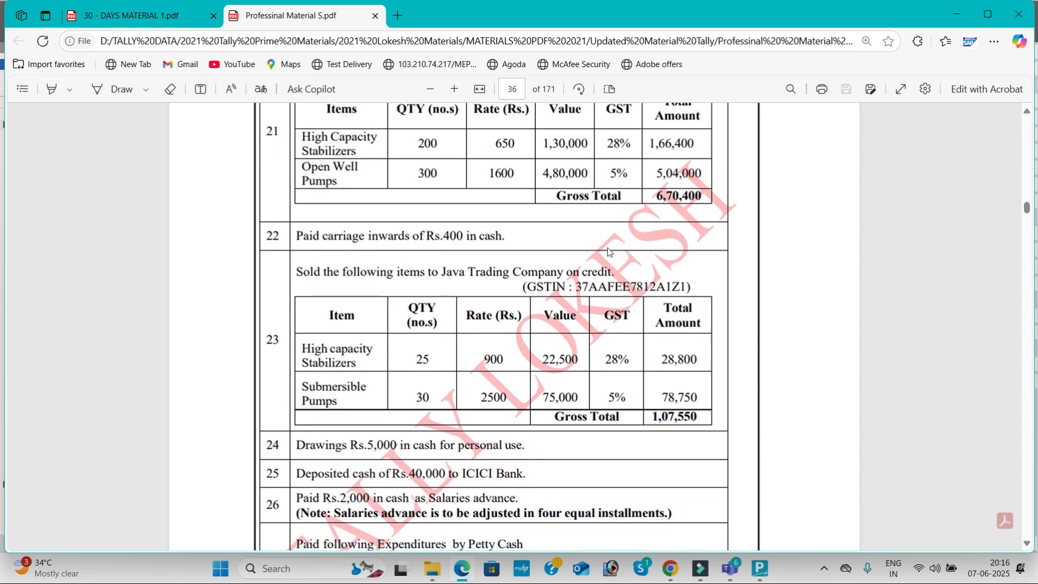
scroll(489, 296, down, 2)
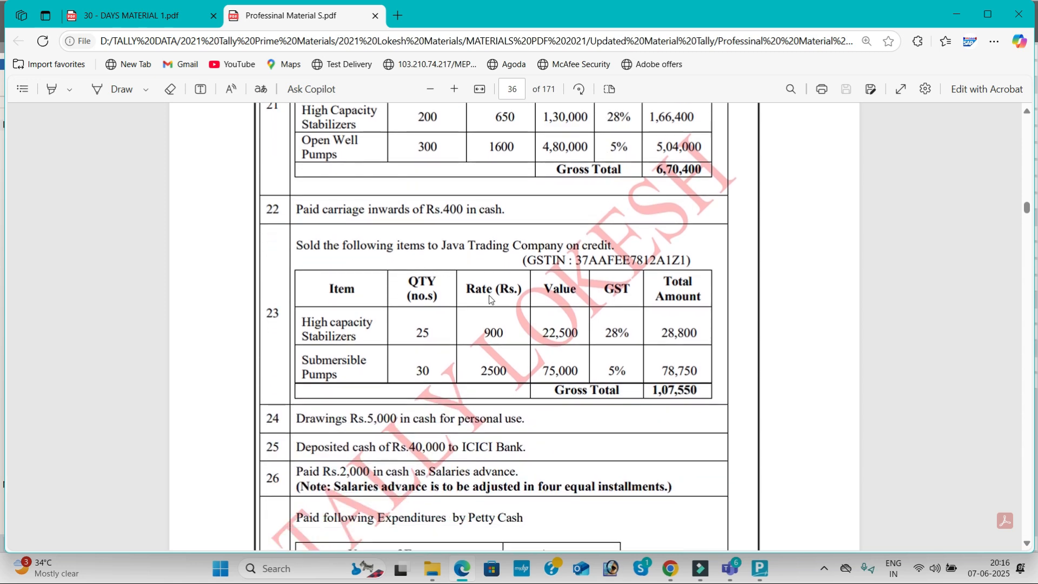
key(alt+Tab)
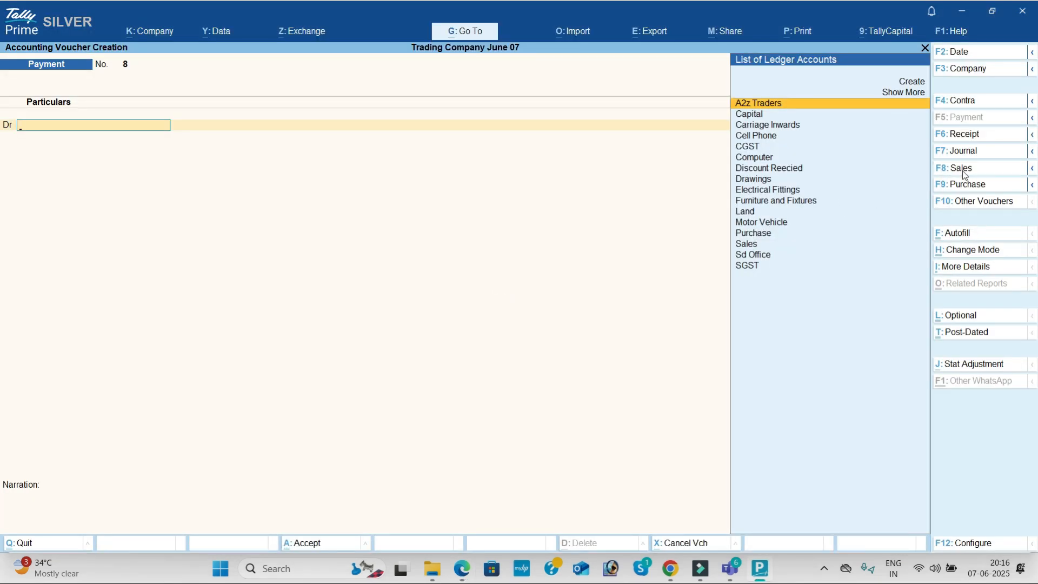
click(956, 170)
key(Return)
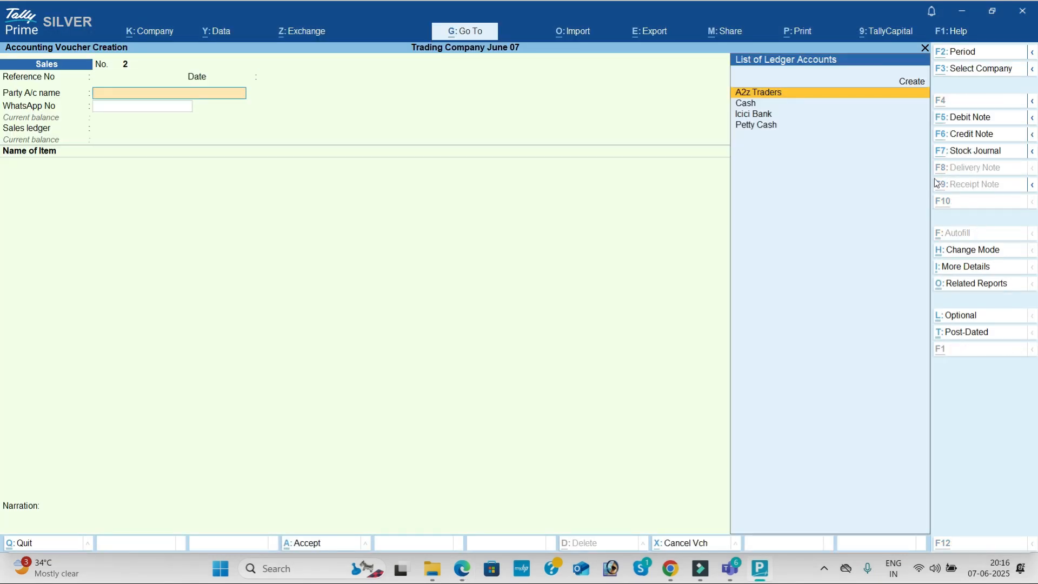
Step: Create a ledger named Java Trading Company under Sundry Debtors, keeping Andhra Pradesh, India and the Regular registration type
key(alt+c)
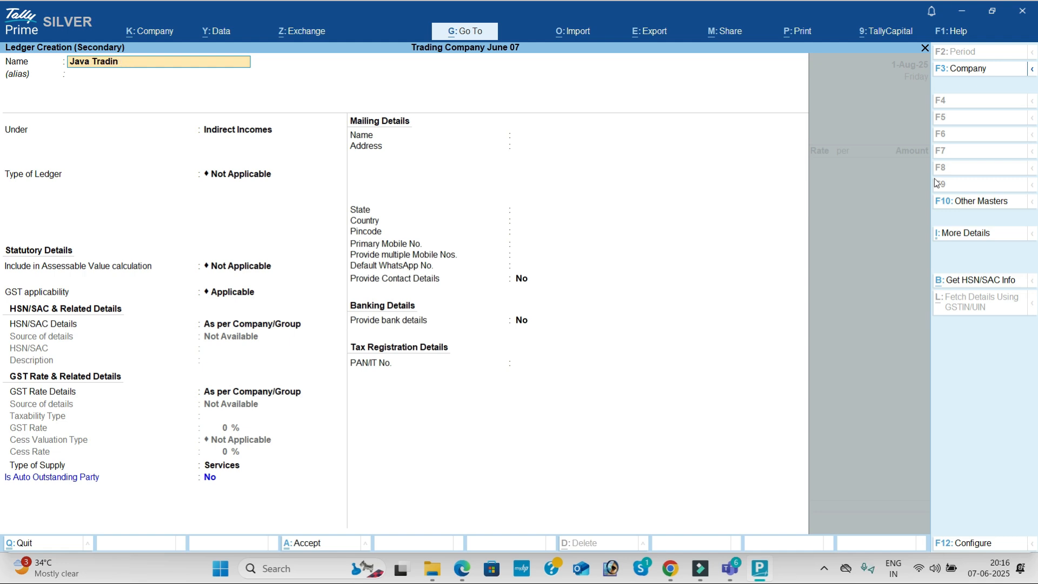
text(Java Trading Com)
key(Return)
key(Return)
text(Sun)
key(Down)
key(Return)
key(Return)
key(Return)
key(Return)
key(Return)
key(Return)
key(Return)
key(Return)
key(Return)
key(Return)
key(Return)
key(Return)
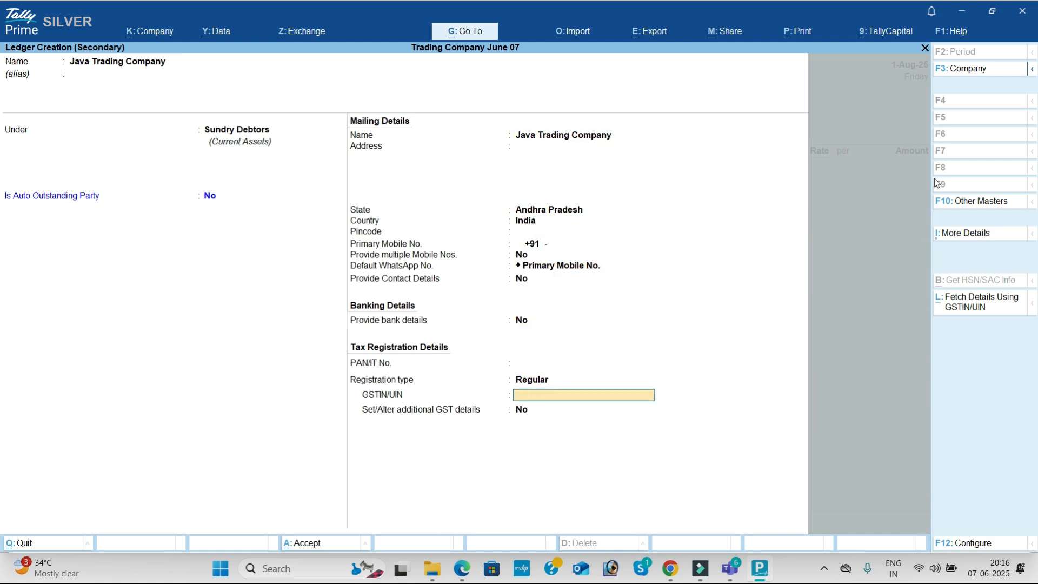
Step: Check the party's GSTIN in the PDF, enter only 37 as GSTIN/UIN, and save the ledger as the voucher's party account
key(alt+Tab)
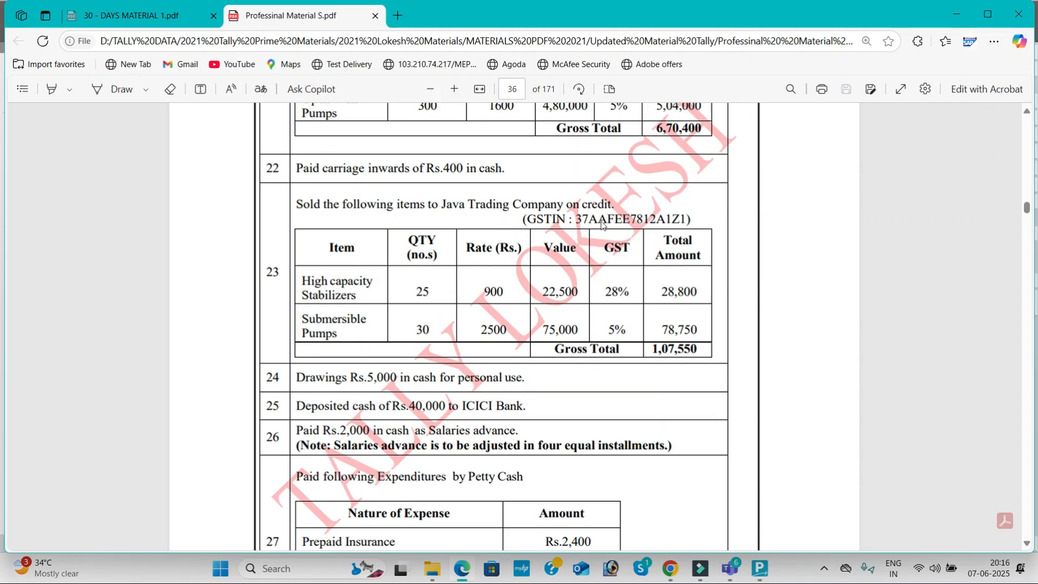
key(alt+Tab)
text(37)
key(Return)
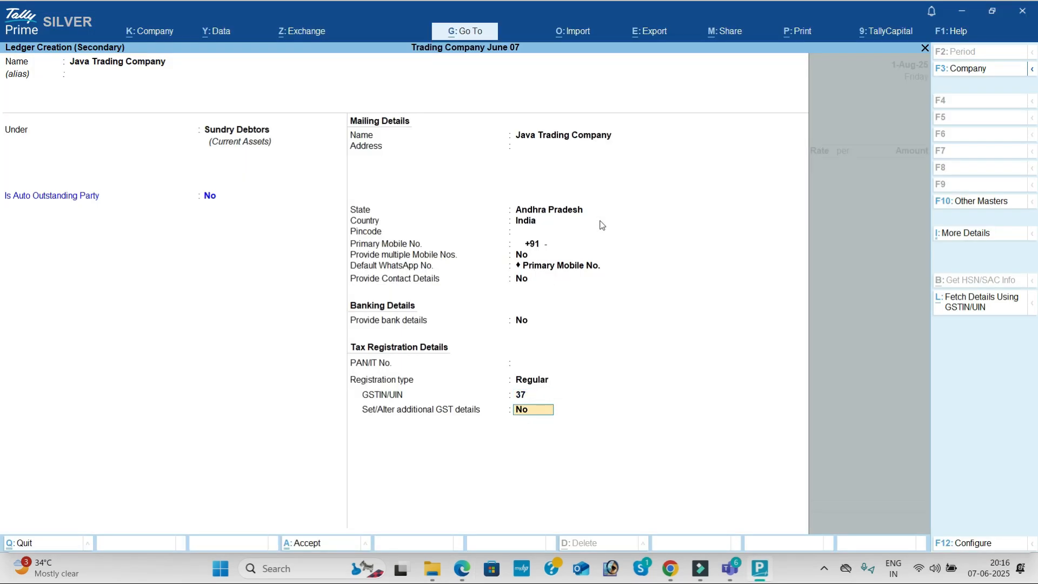
key(ctrl+a)
key(ctrl+a)
key(ctrl+a)
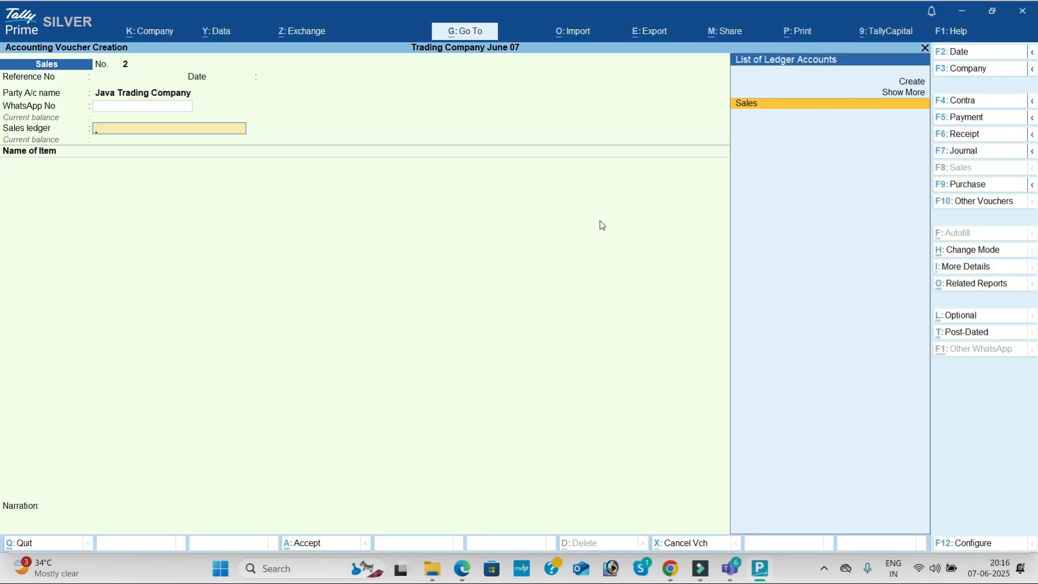
Step: Choose the Sales ledger and add High Capacity Stabilizers as the first item of the sales voucher
key(Return)
key(alt+Tab)
key(alt+Tab)
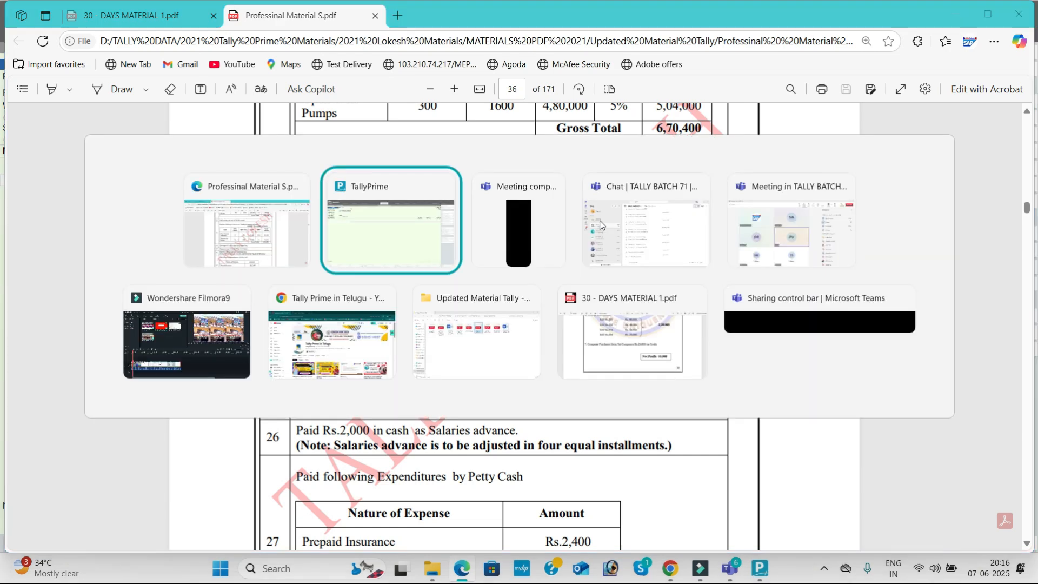
text(H)
key(Return)
key(Return)
Step: Enter a quantity of 25 nos at a rate of 900 for the High Capacity Stabilizers
key(alt+Tab)
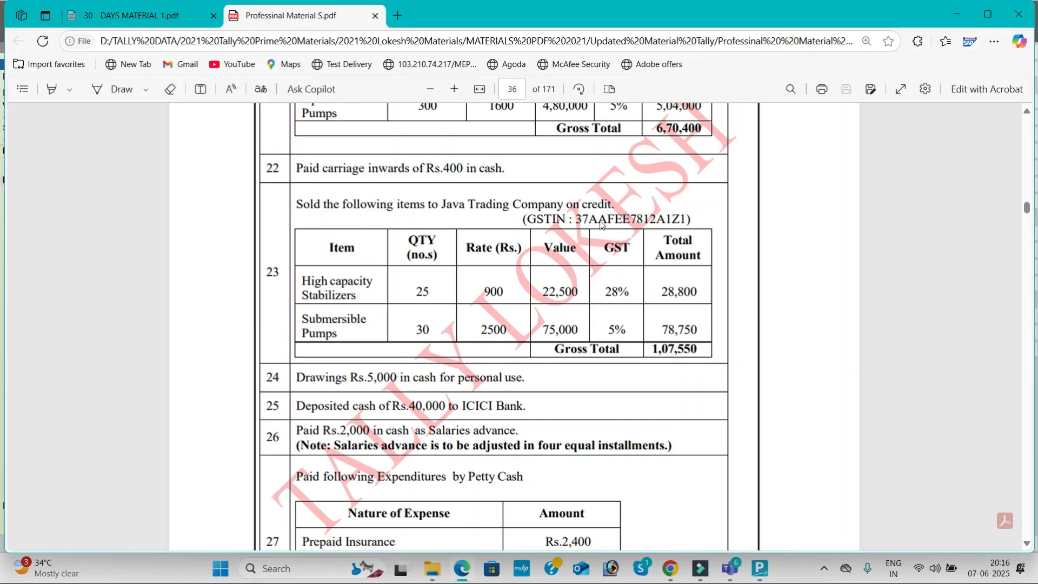
key(alt+Tab)
text(25)
key(Return)
text(900)
key(Return)
key(Return)
key(Return)
key(Return)
key(Return)
key(Return)
key(BackSpace)
key(Return)
key(Return)
Step: Check the PDF for the second item sold and set it to Submersible Pumps
text(L)
key(Return)
key(alt+Tab)
key(alt+Tab)
key(BackSpace)
text(Su)
key(Return)
key(Return)
Step: Enter a quantity of 30 nos at a rate of 2,500 for the Submersible Pumps
key(alt+Tab)
key(alt+Tab)
text(30)
key(Return)
text(2500)
key(Return)
key(Return)
key(Return)
key(Return)
key(Return)
key(Return)
Step: Add the CGST and SGST ledgers below the items in the sales voucher
text(cg)
key(Return)
text(sg)
key(Return)
key(Return)
key(Up)
key(Return)
Step: Compare the voucher with the PDF, save it, and decline sending its details for e-Way Bill generation
key(alt+Tab)
key(alt+Tab)
key(Return)
key(Return)
key(Return)
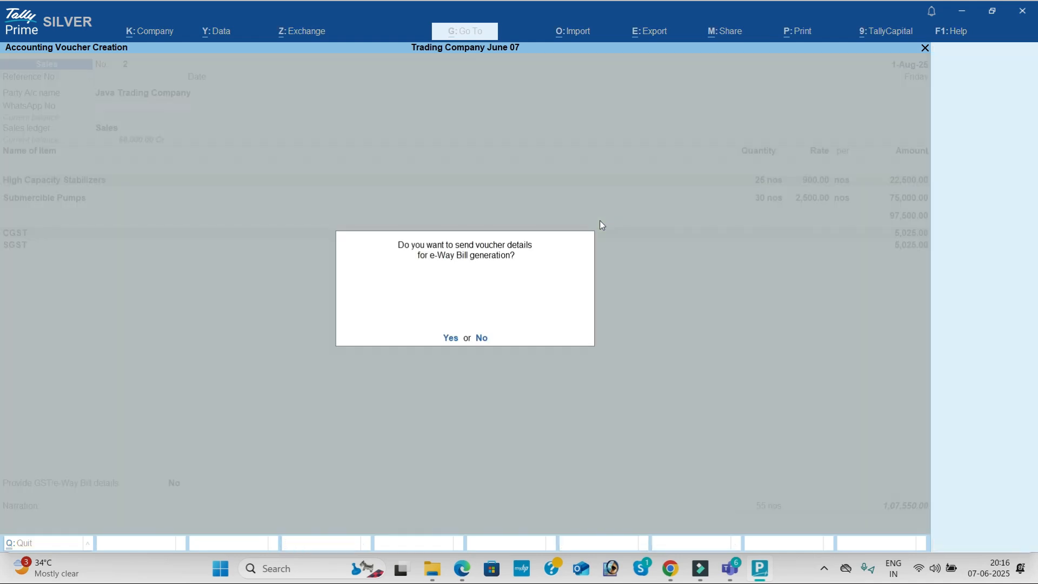
key(n)
Step: Find transaction 26, the salaries advance paid in cash, in the PDF and start a payment voucher in TallyPrime
key(alt+Tab)
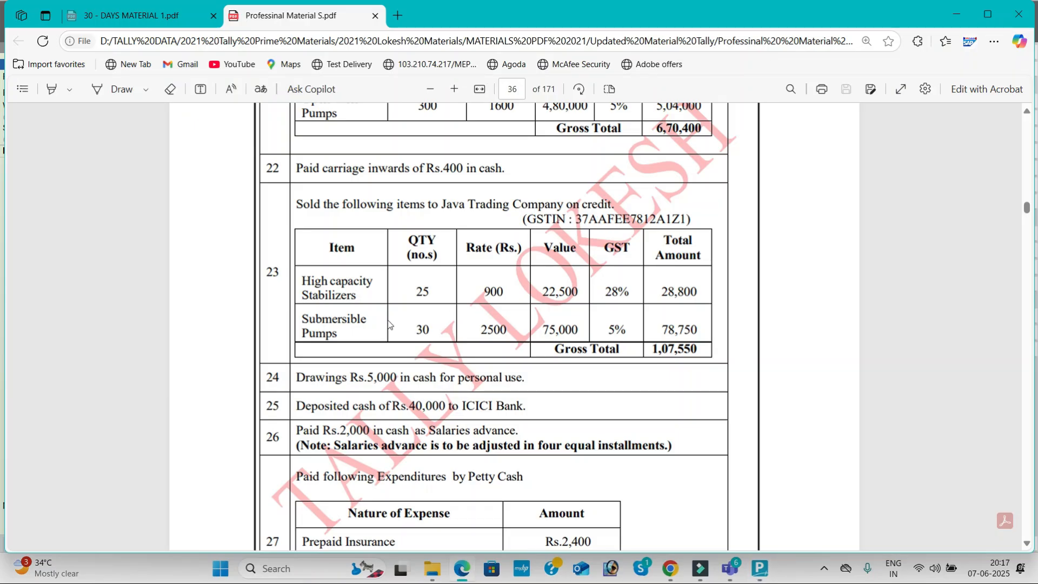
scroll(460, 281, down, 2)
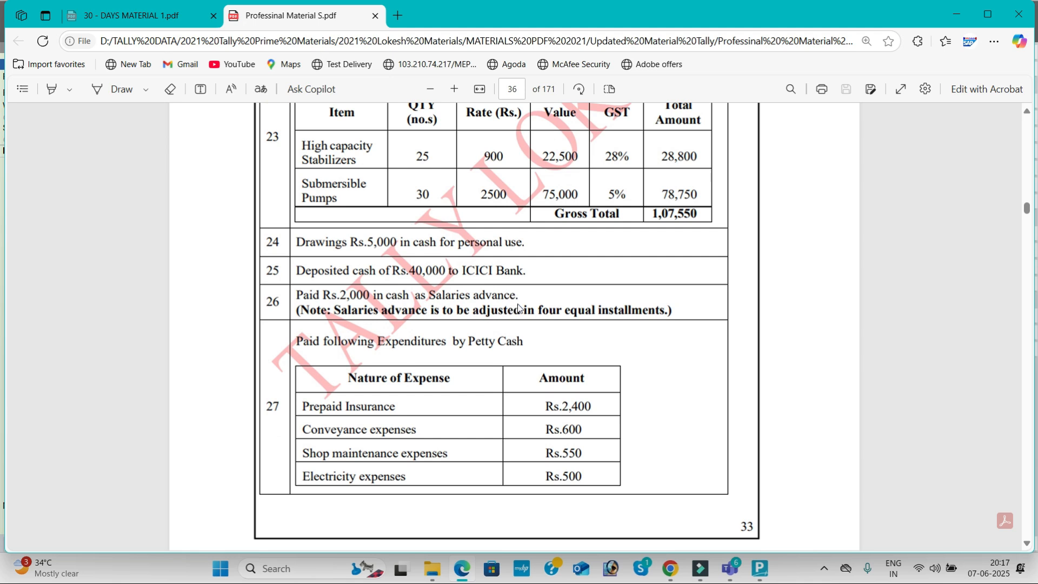
key(alt+Tab)
click(979, 122)
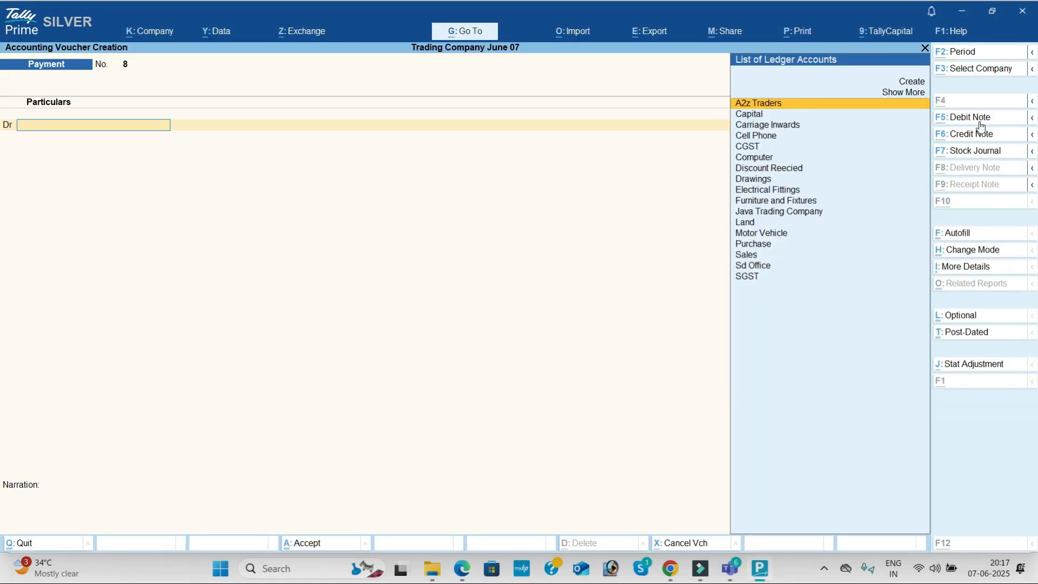
Step: Create a Salary Advance ledger under Current Assets and use it as the payment voucher's debit account
key(alt+c)
text(Salary Advance)
key(Return)
key(Return)
text(Cur)
key(Return)
key(ctrl+a)
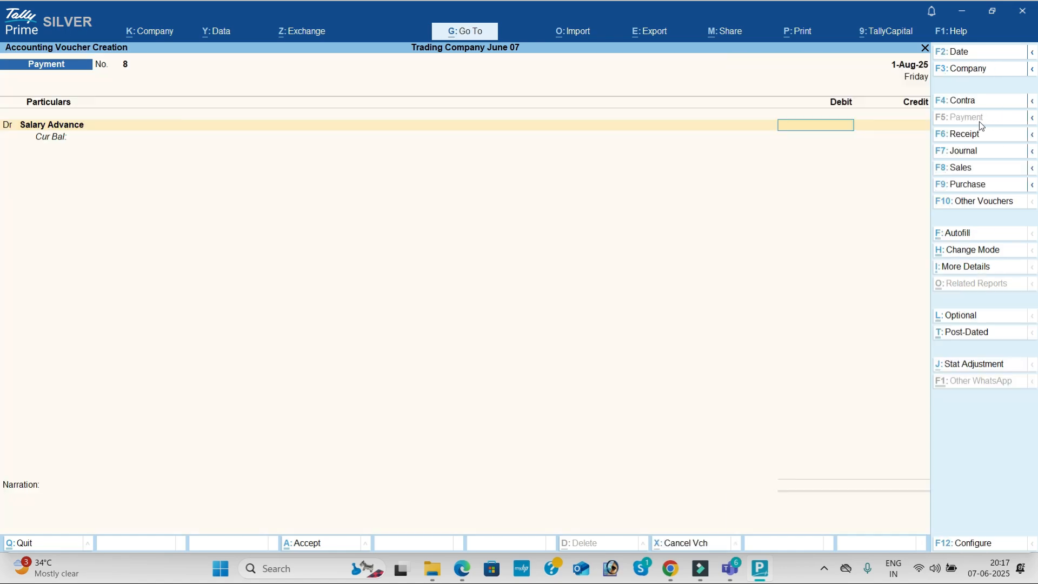
Step: Check the advance in the PDF, debit Salary Advance 2,000 against Cash, and save the payment voucher without a narration
key(alt+Tab)
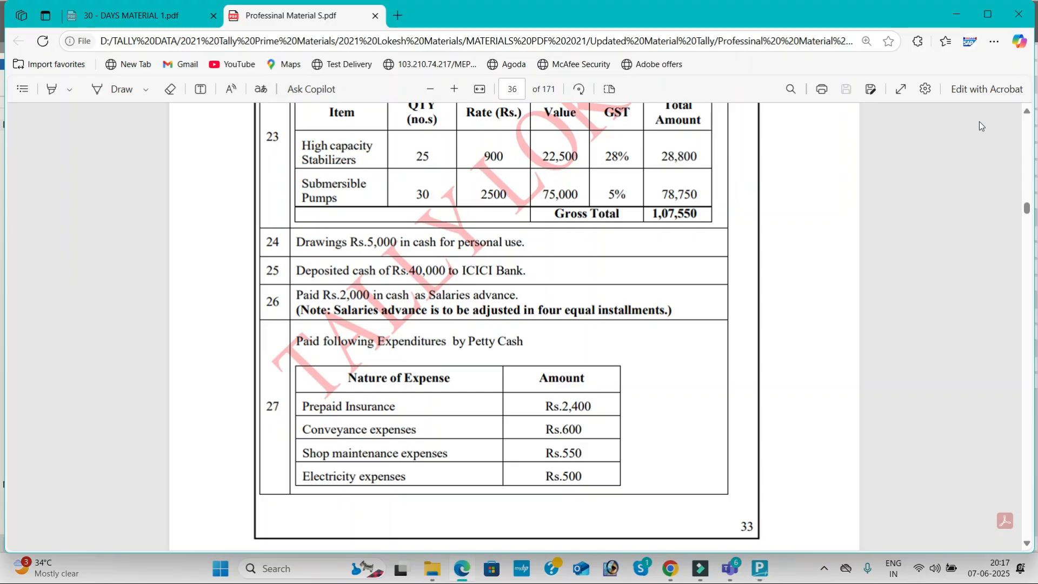
key(alt+Tab)
text(2000)
key(Return)
key(Down)
key(Down)
key(Down)
key(Return)
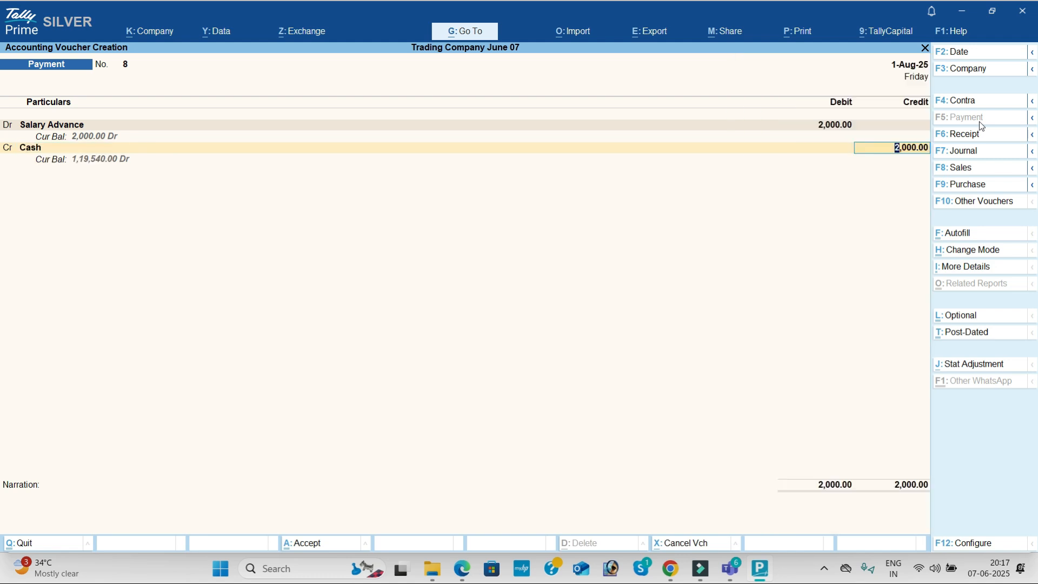
key(Return)
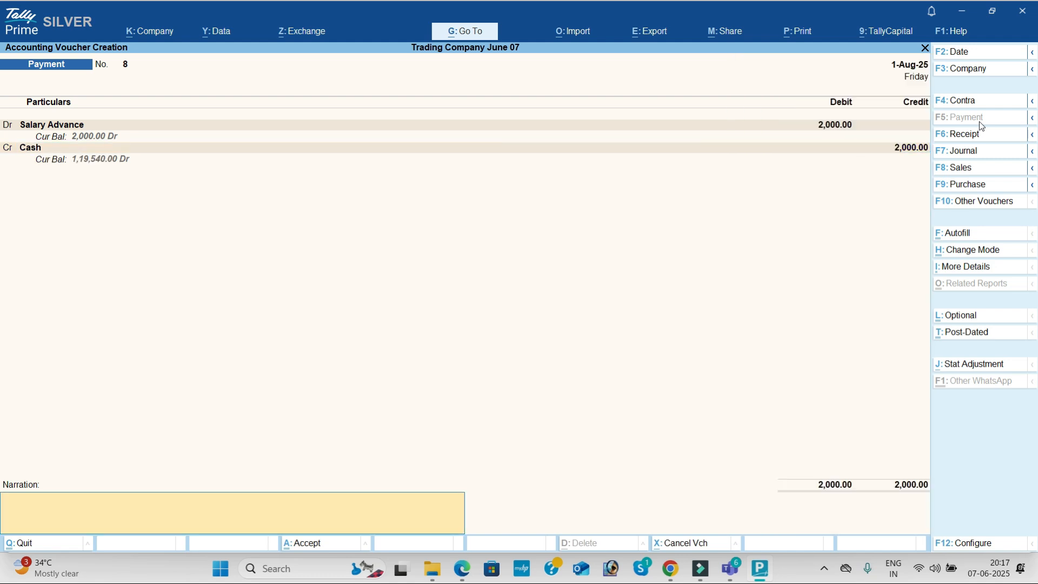
key(Return)
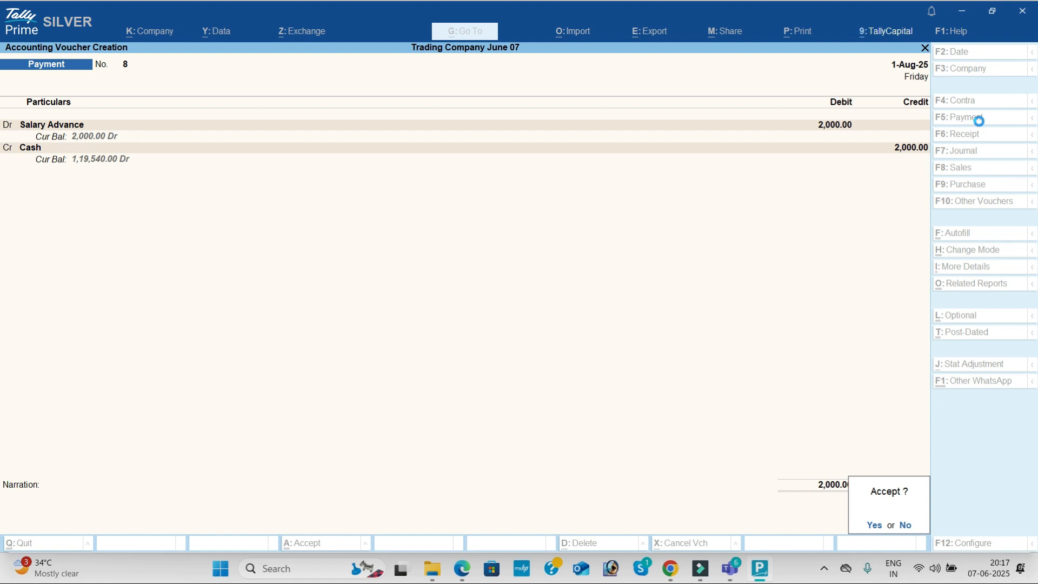
key(Return)
Step: Read on in the PDF to transaction 29, the October salaries payment with advance adjustment, and return to TallyPrime
key(alt+Tab)
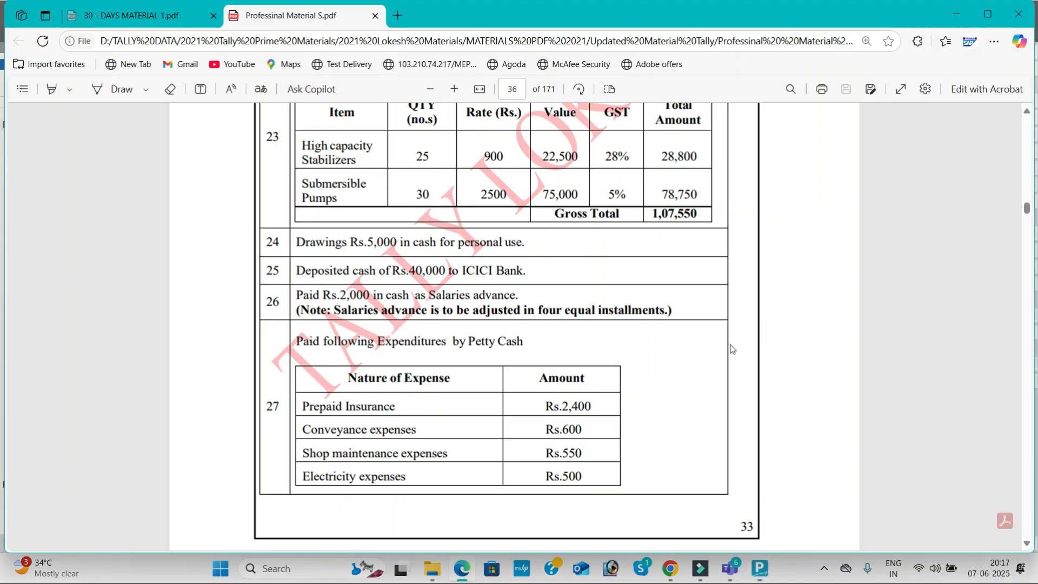
scroll(615, 357, down, 3)
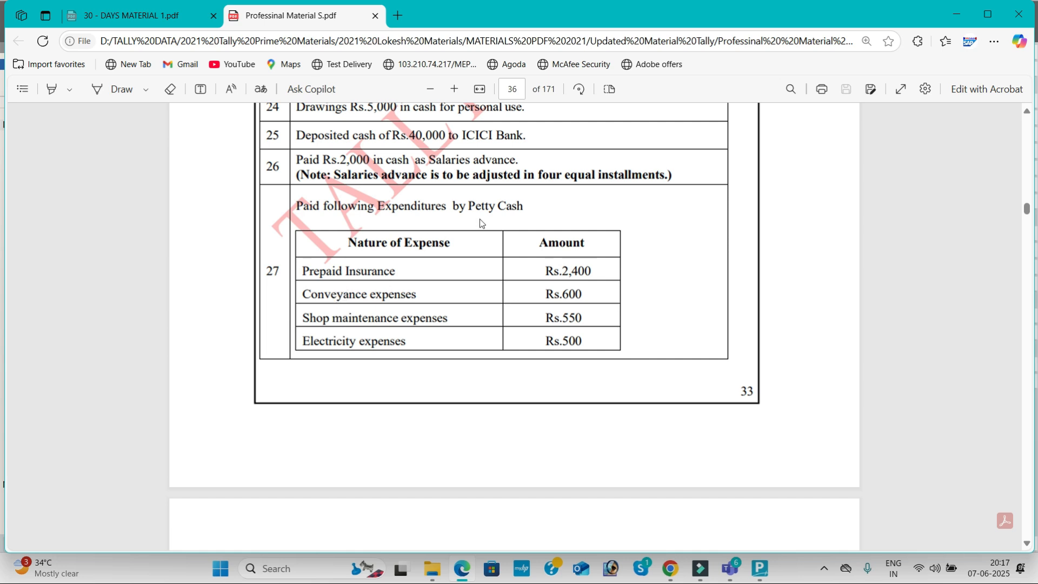
scroll(493, 243, down, 9)
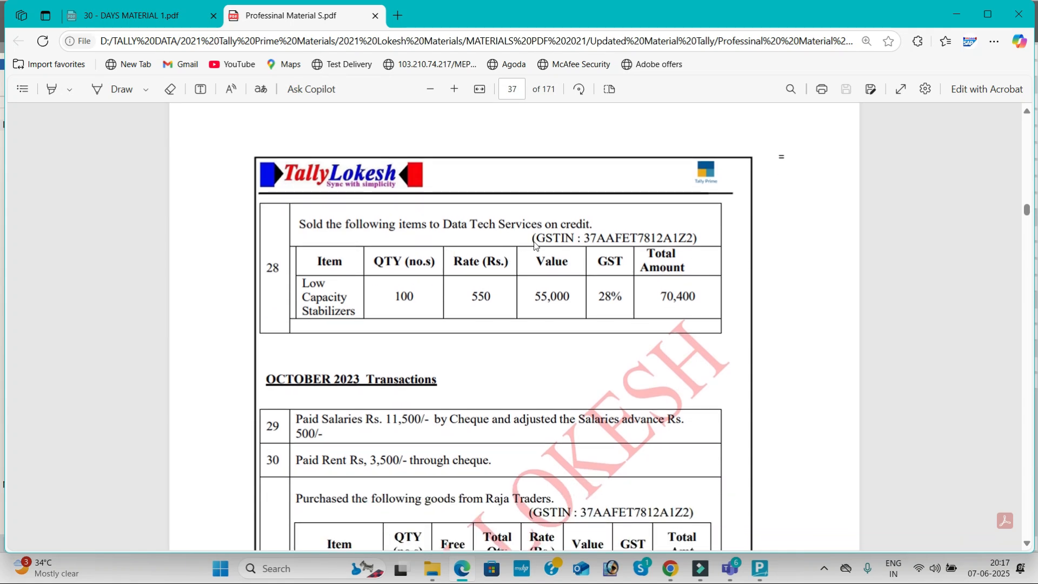
scroll(535, 245, down, 2)
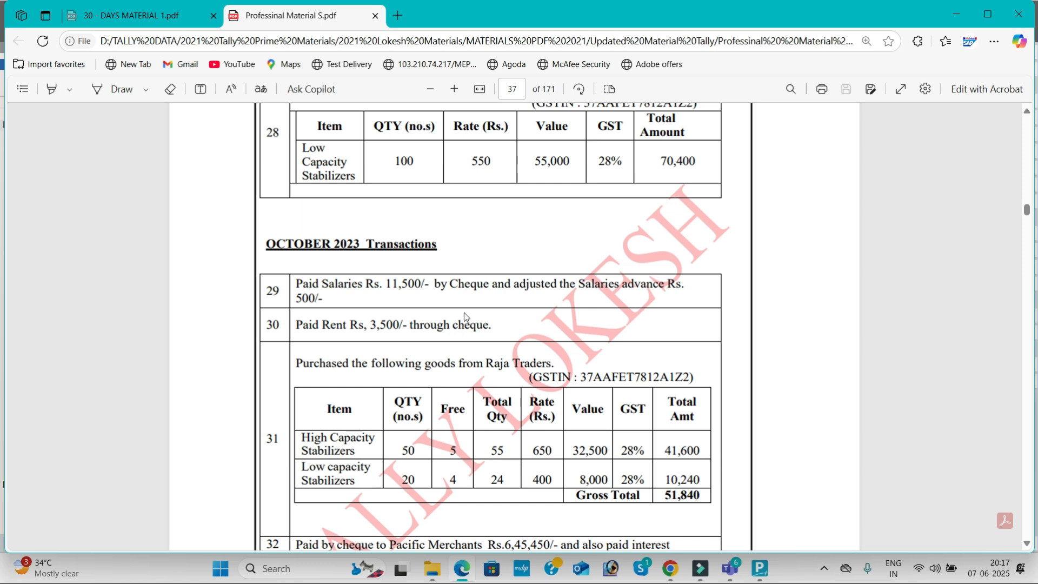
key(alt+Tab)
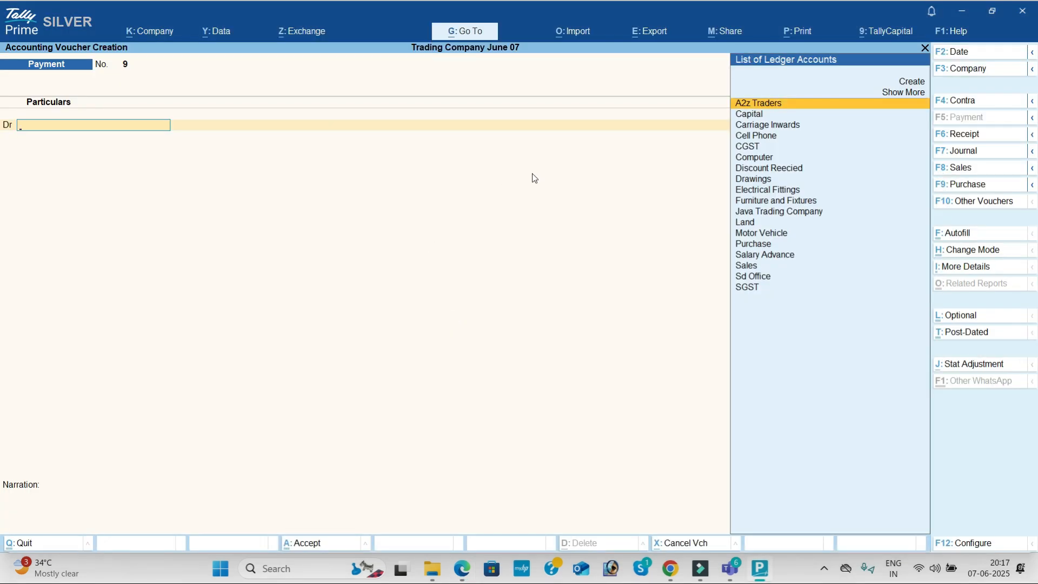
Step: Create a Salaries ledger under Indirect Expenses and use it as the new payment voucher's debit account
text(Sa)
key(alt+c)
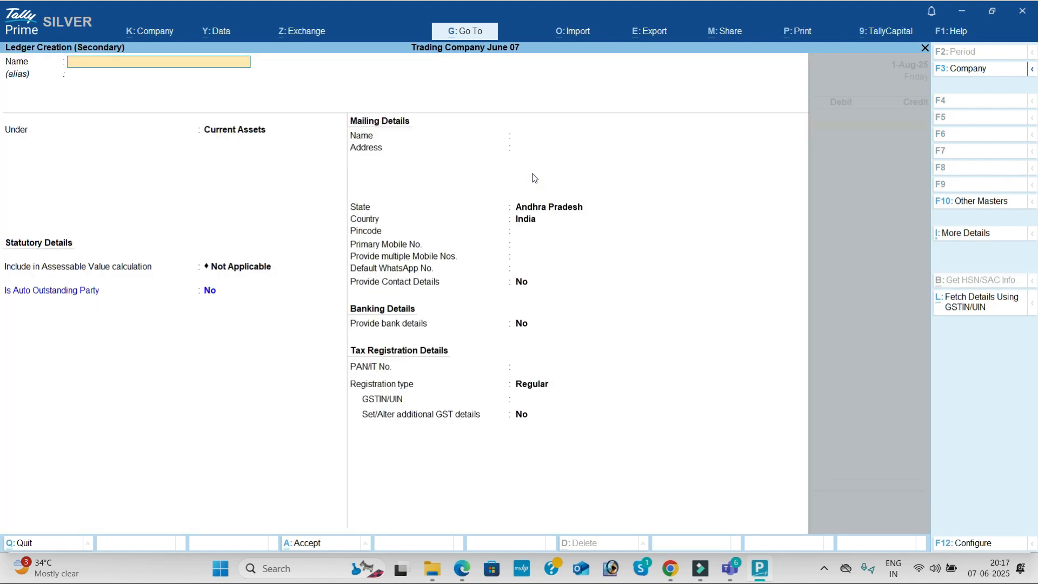
key(Return)
text(Ind)
key(Return)
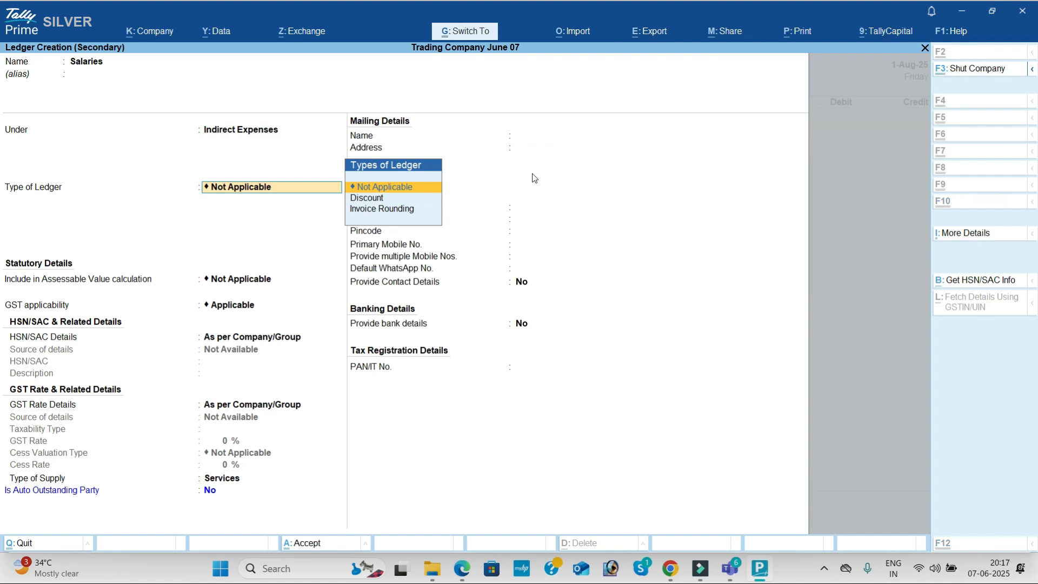
key(ctrl+a)
Step: Debit Salaries 11,500 and credit Salary Advance 500 in the payment voucher
text(11500)
key(Return)
key(ctrl+a)
text(Sa)
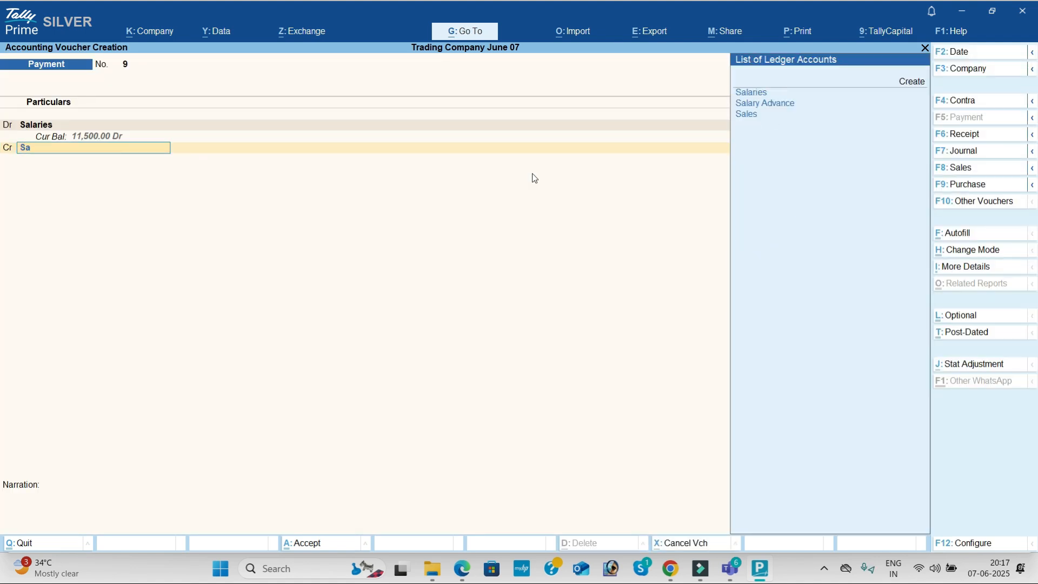
key(Down)
key(Return)
text(500)
key(Return)
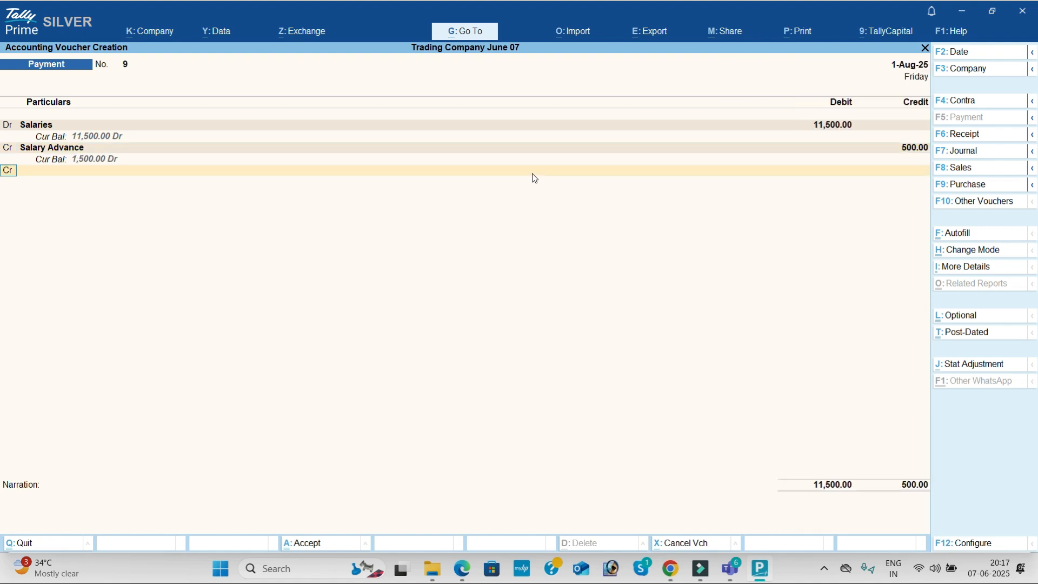
Step: Check the salaries payment in the PDF, credit Icici Bank 11,000, and save the payment voucher without a narration
key(alt+Tab)
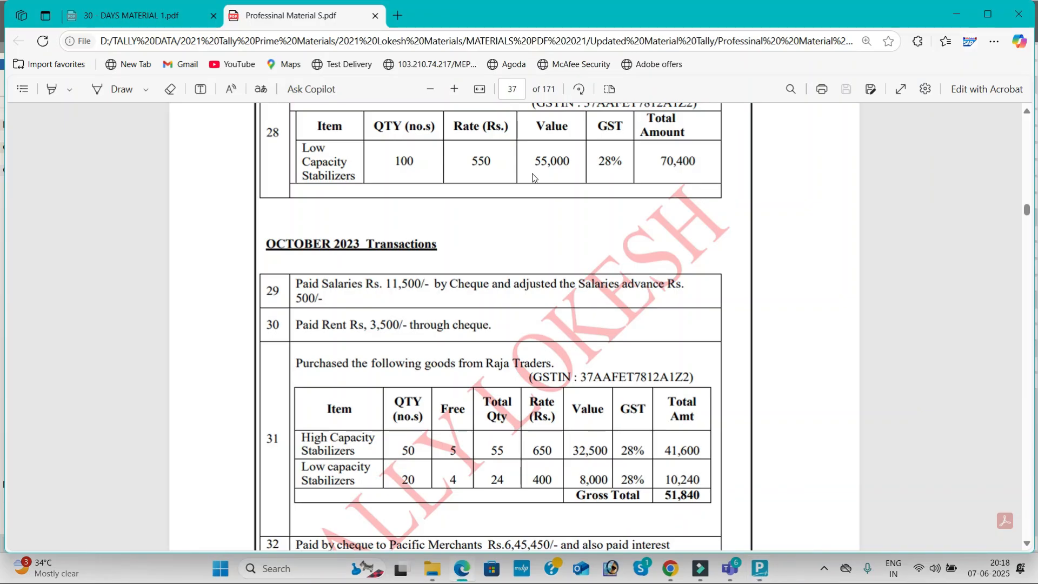
key(alt+Tab)
text(i)
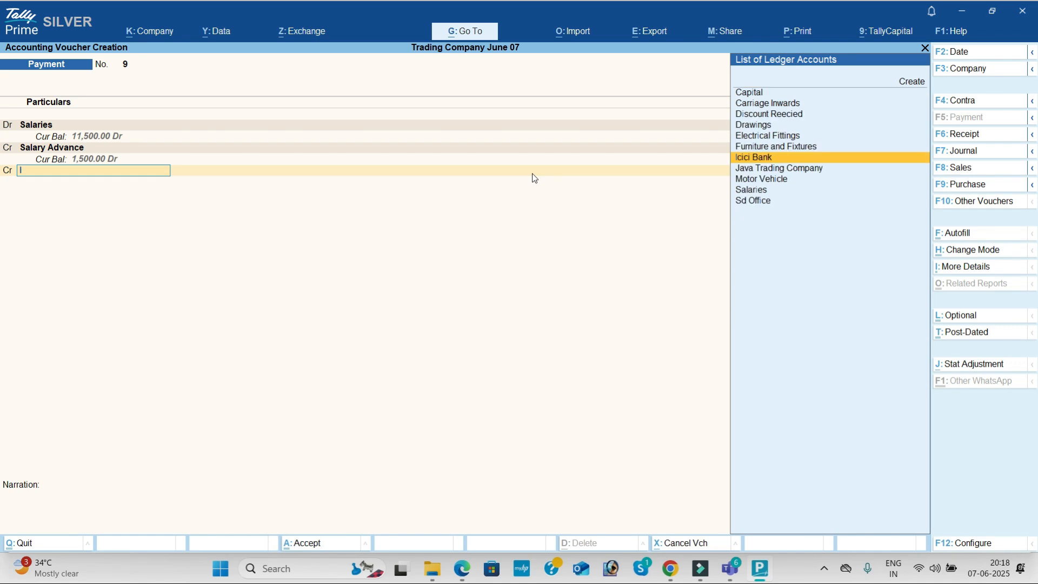
key(Return)
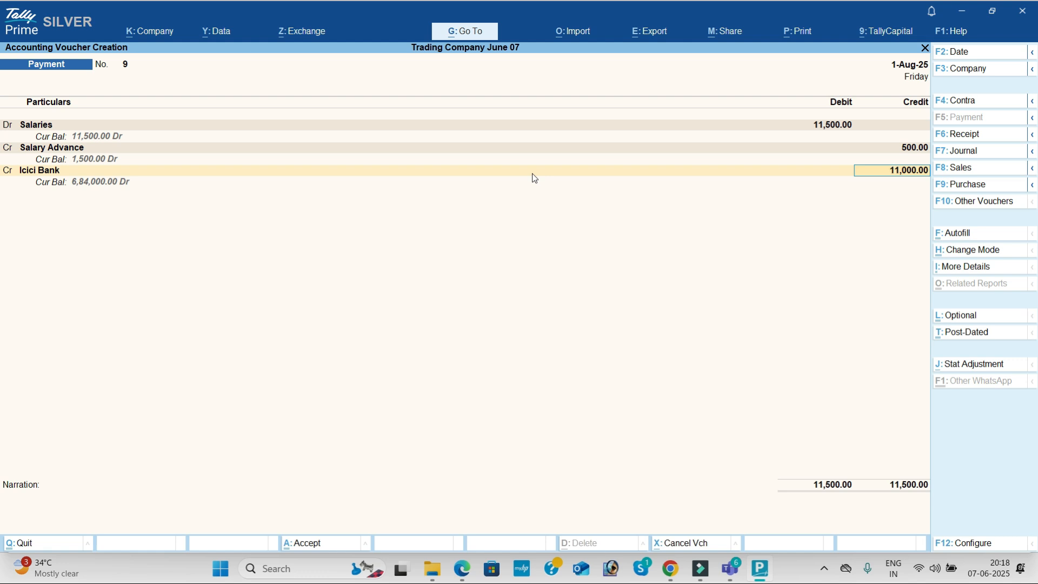
key(Return)
key(Return)
key(Return)
key(Return)
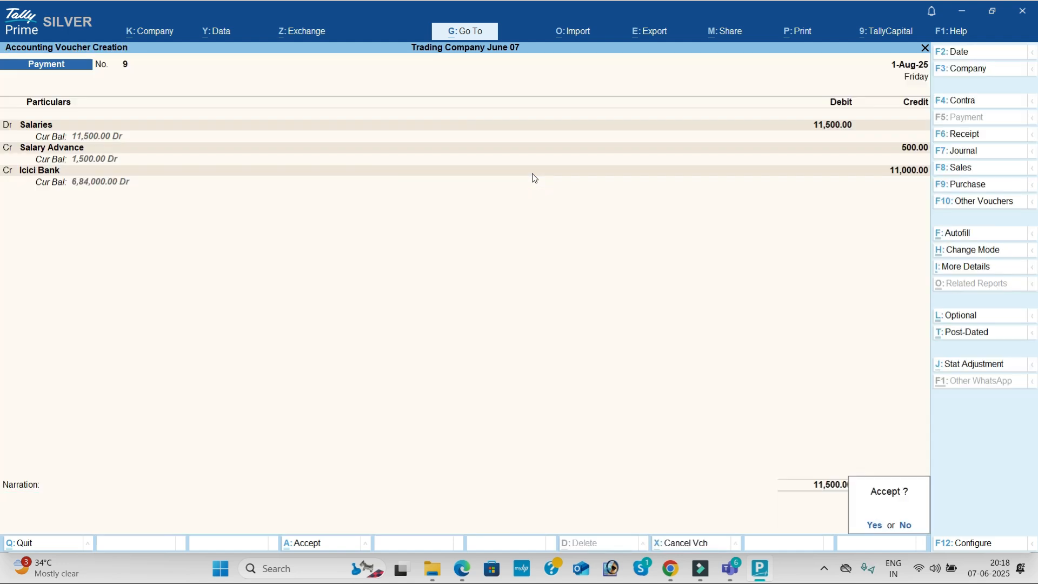
key(Return)
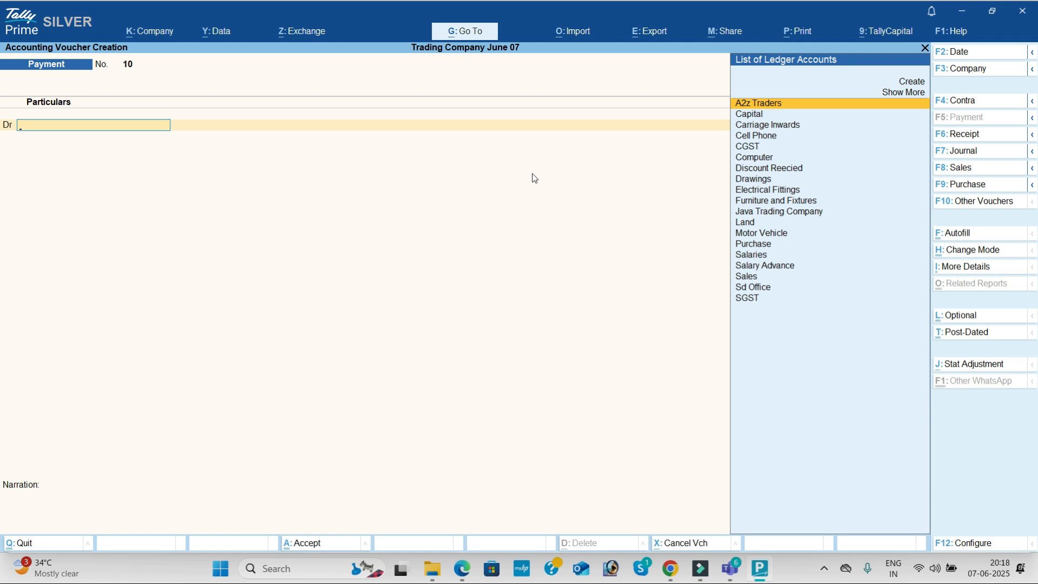
Step: Read on in the PDF to transaction 31, the Raja Traders purchase, and start a purchase voucher in TallyPrime
key(alt+Tab)
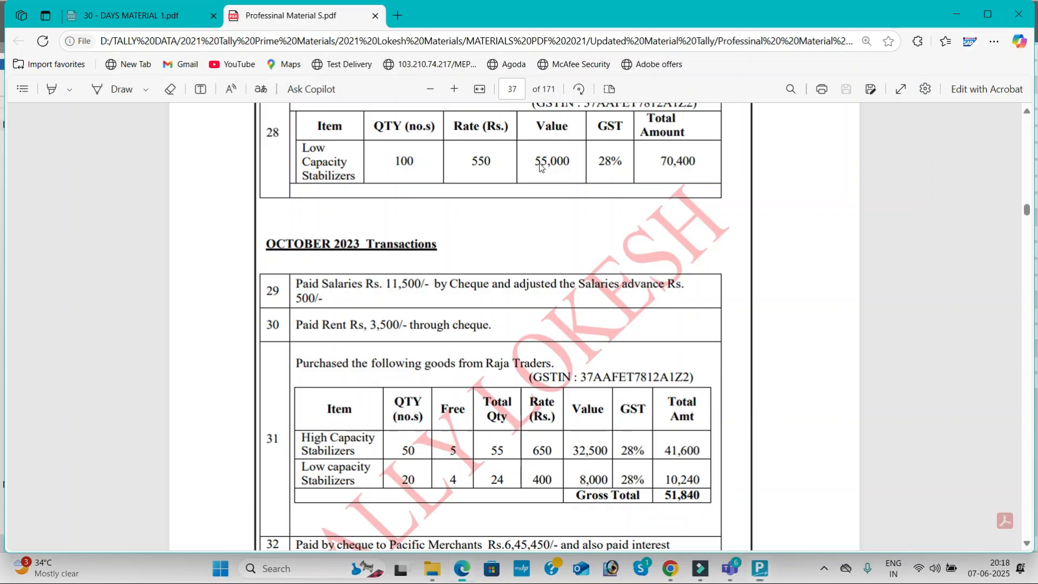
scroll(539, 167, down, 3)
scroll(539, 166, down, 1)
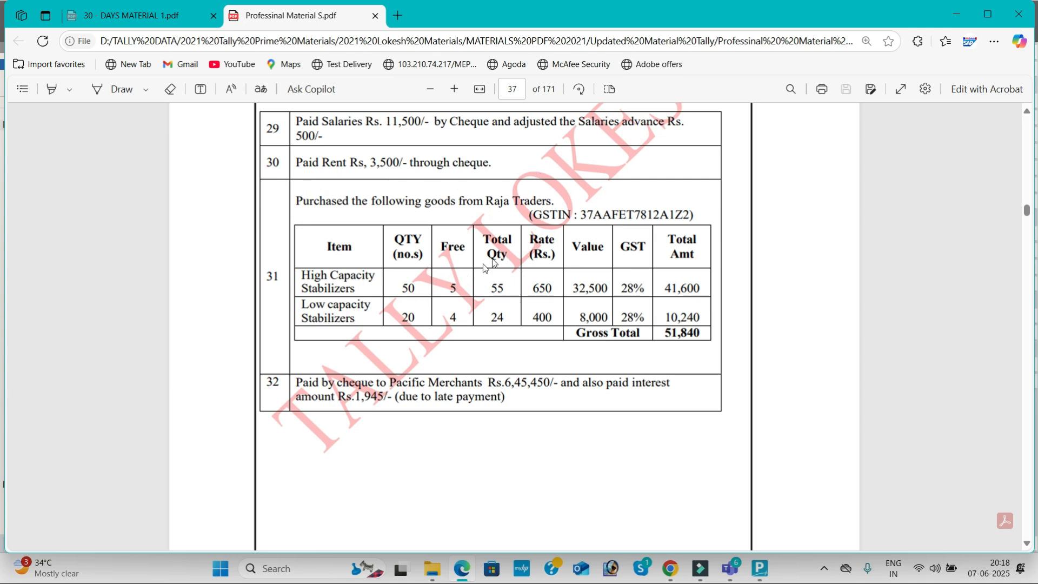
key(alt+Tab)
click(969, 186)
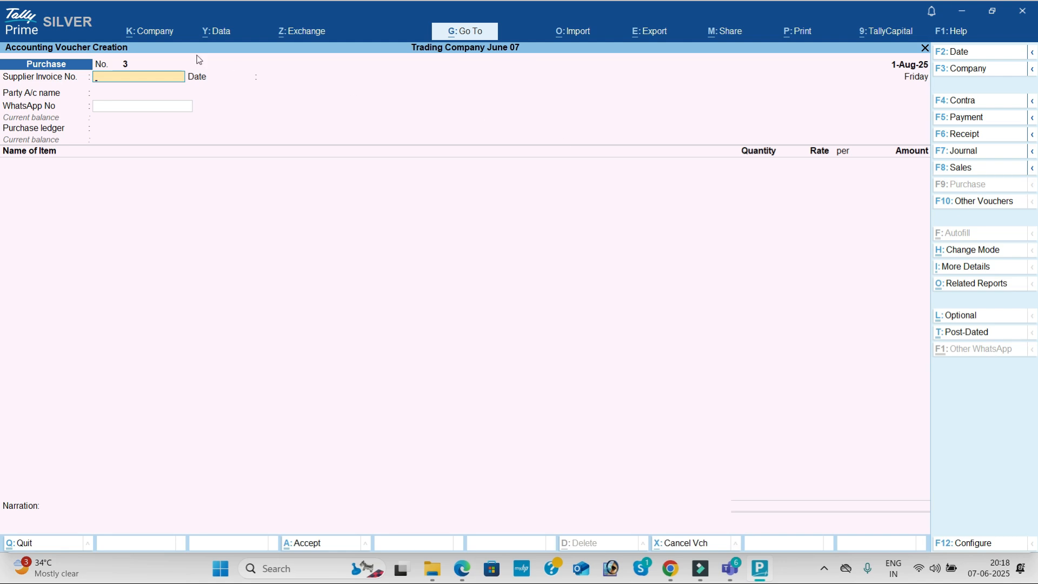
Step: Enable separate Actual and Billed Quantity columns in invoices in the company features and save the change
click(162, 32)
click(221, 221)
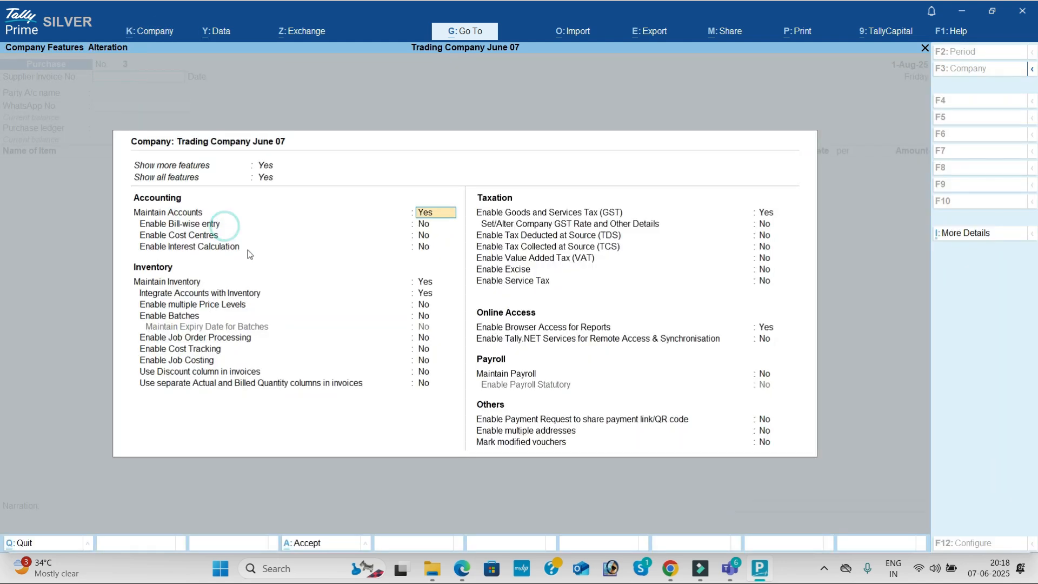
click(427, 382)
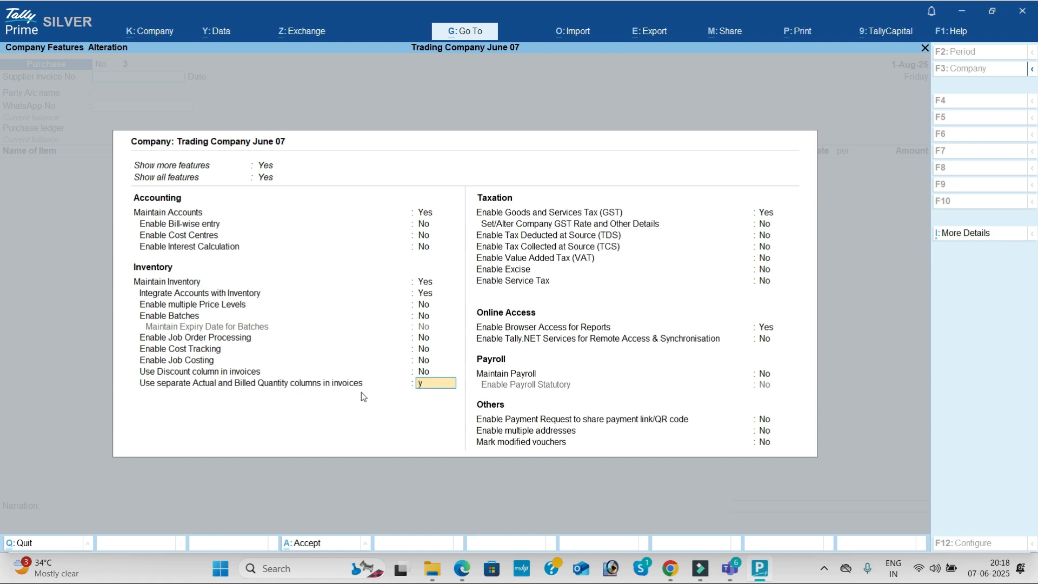
key(Return)
key(ctrl+a)
key(Return)
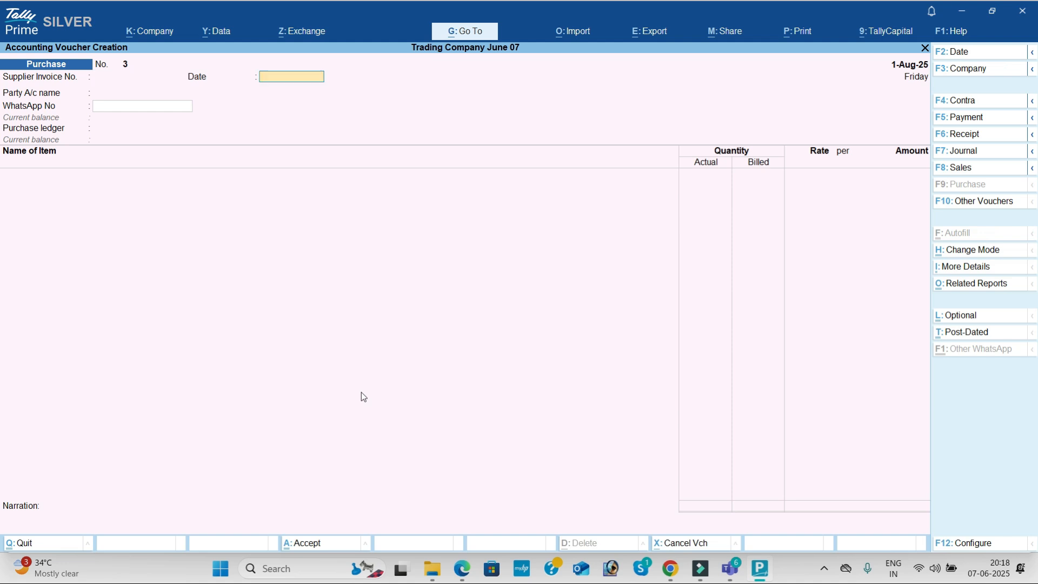
Step: Create a party ledger named Raja Traders under Sundry Creditors from the purchase voucher
key(Return)
key(alt+c)
text(Raja Traders)
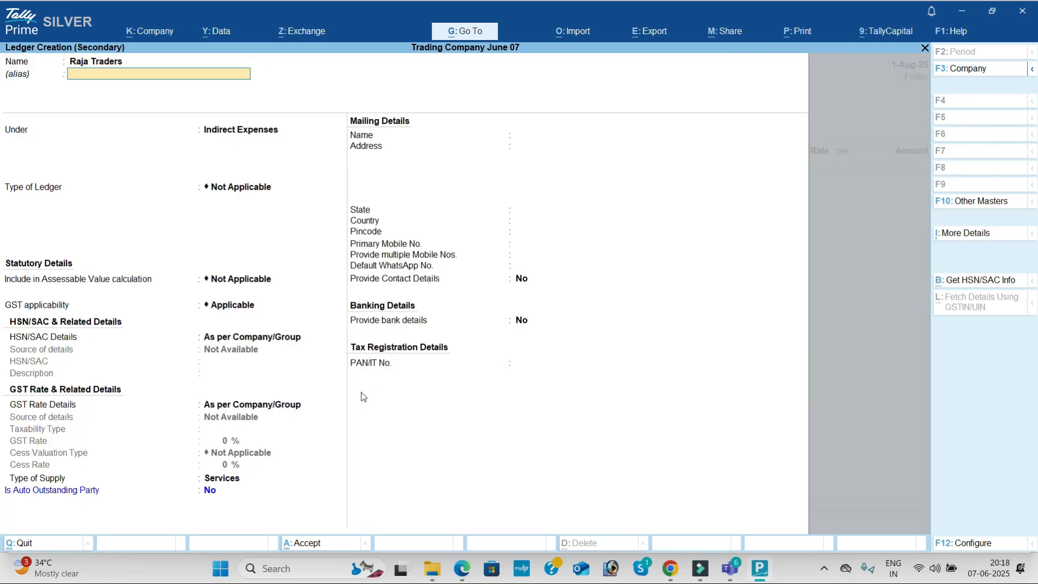
key(Return)
text(Sun)
key(Down)
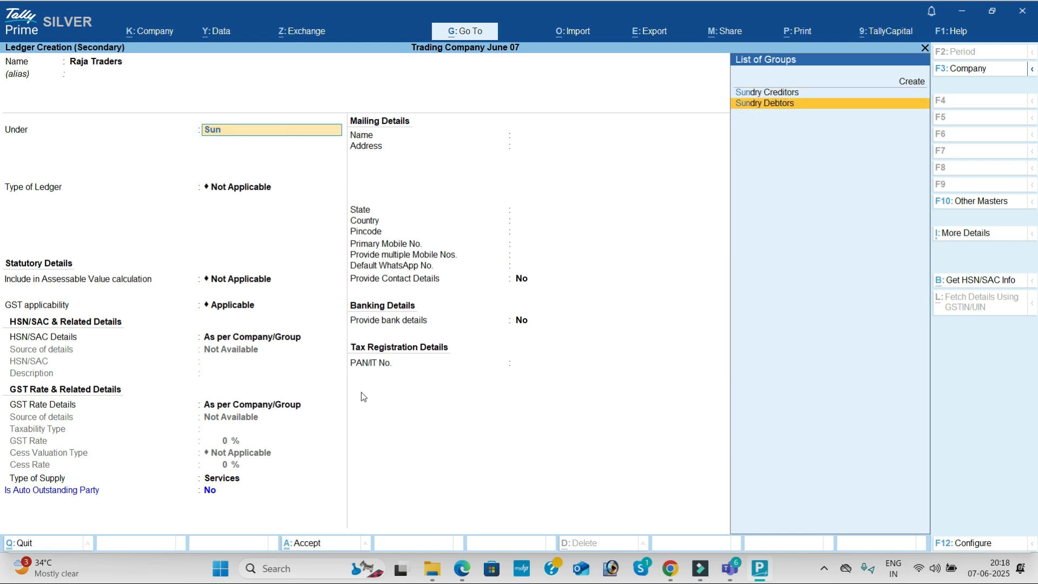
key(Up)
key(Return)
key(Return)
key(Return)
key(Return)
key(Return)
key(Return)
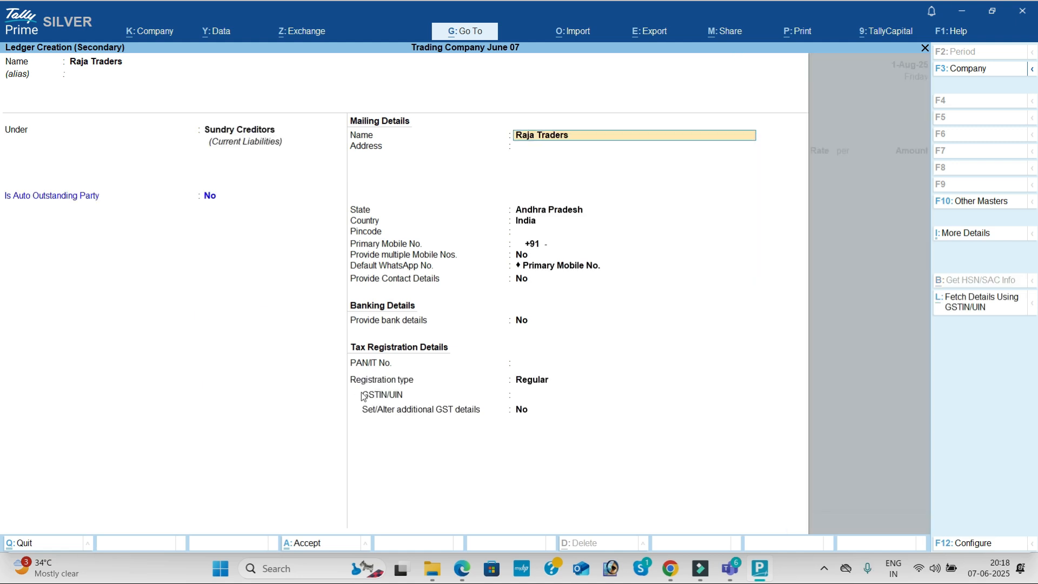
Step: Keep Andhra Pradesh and Regular registration, enter 37 as the GSTIN, save the party ledger, and use Purchase as the purchase ledger
key(Return)
key(Return)
key(Return)
key(Return)
key(Return)
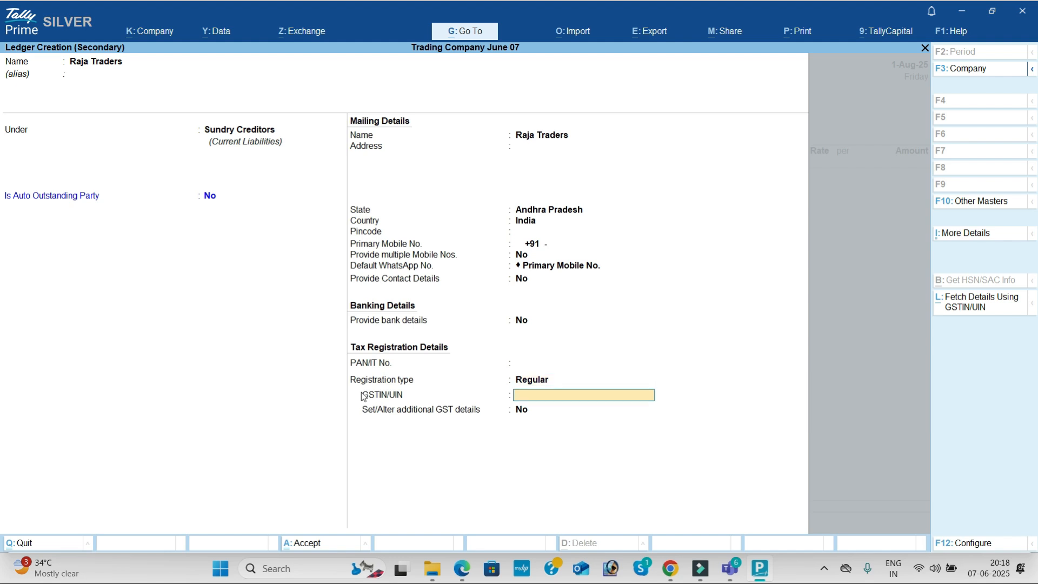
key(Return)
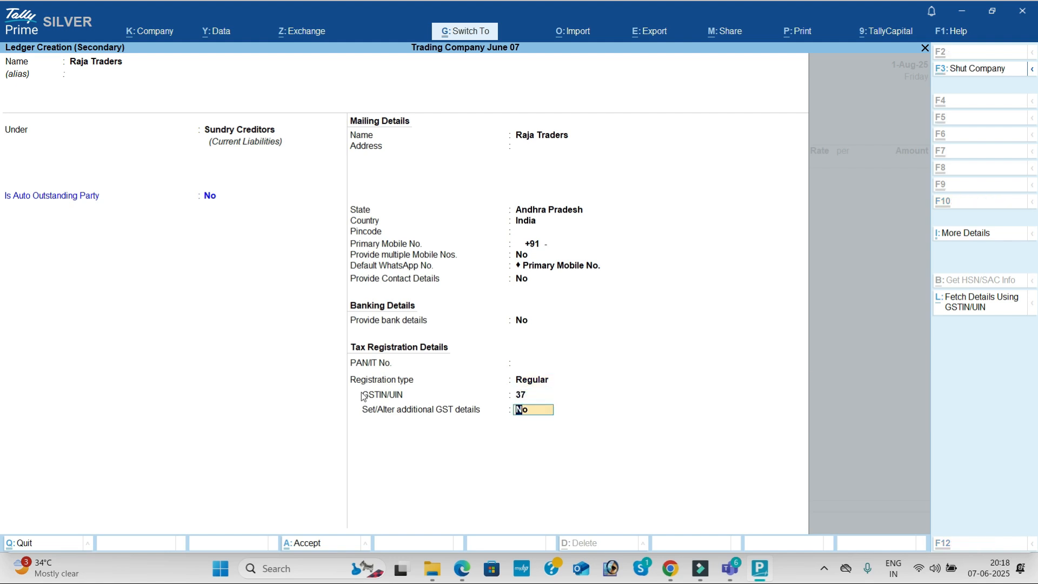
key(ctrl+a)
key(ctrl+a)
key(ctrl+a)
key(Return)
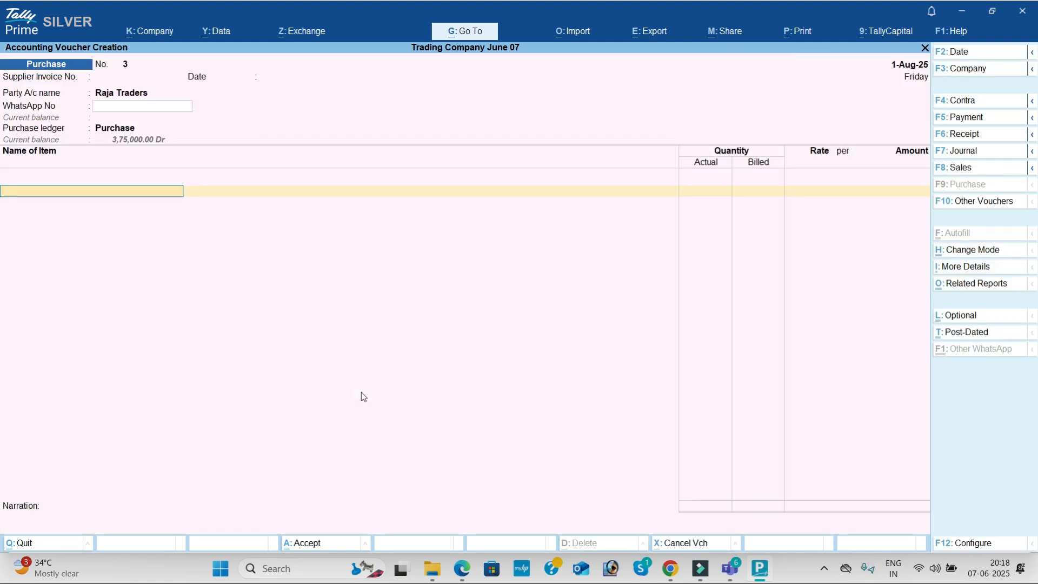
Step: Add High Capacity Stabilizers to the purchase with an actual quantity of 55 and a billed quantity of 50
key(alt+Tab)
key(alt+Tab)
text(h)
key(Return)
key(Return)
key(alt+Tab)
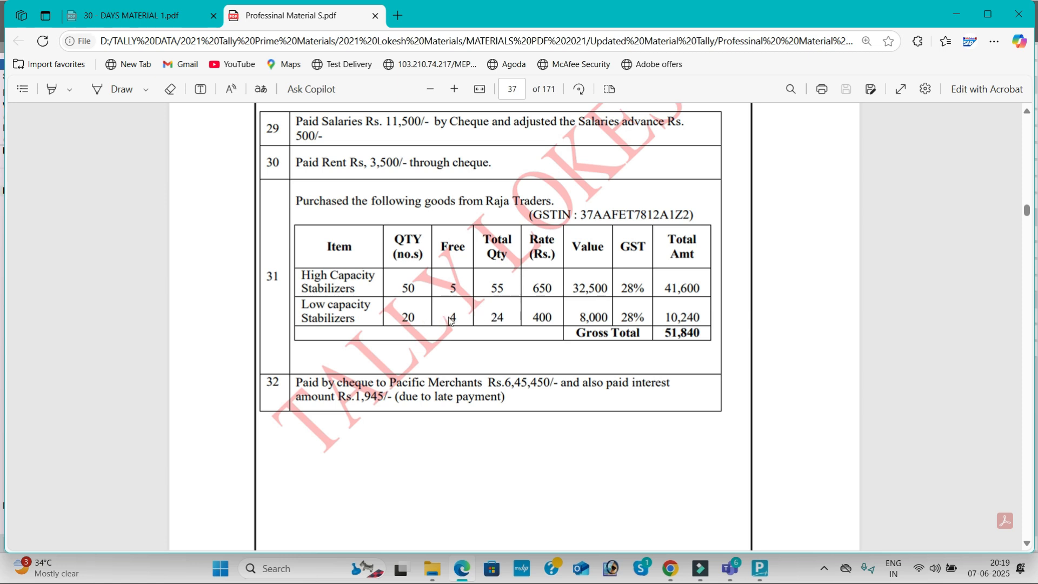
key(alt+Tab)
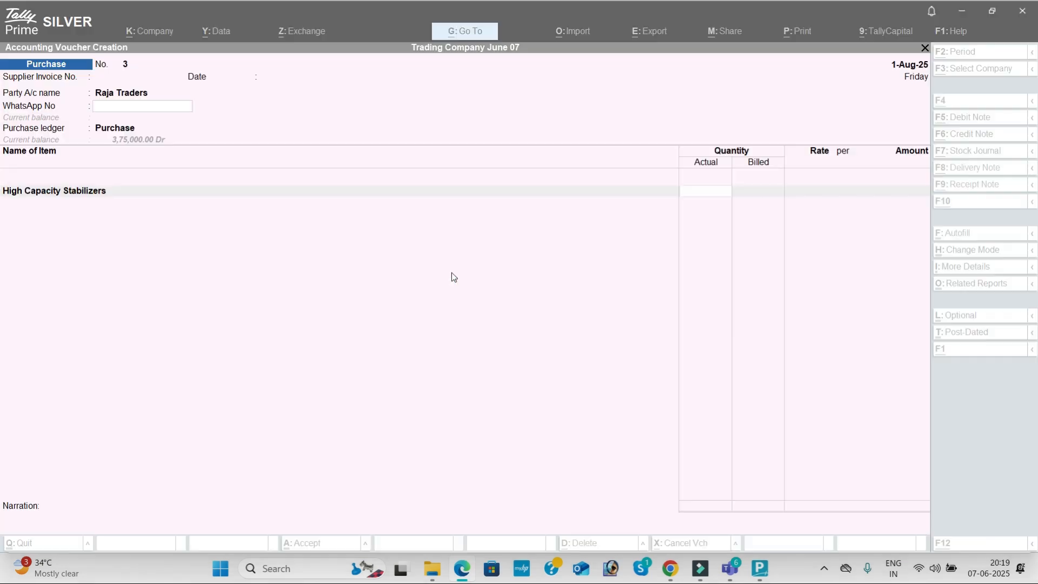
text(55)
key(Return)
key(BackSpace)
text(50)
key(Return)
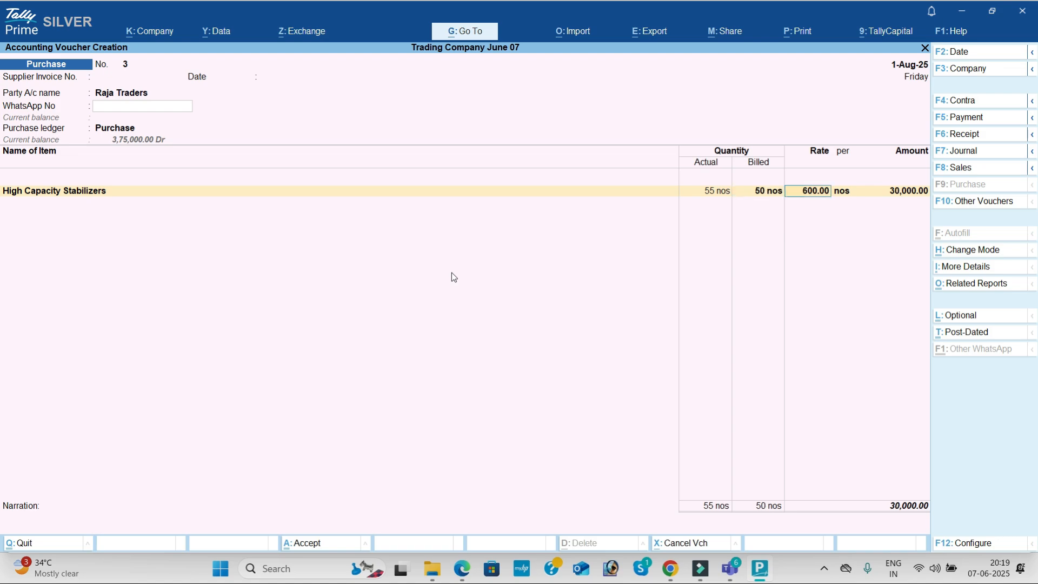
Step: Check the rate in the PDF and set it to 650 for High Capacity Stabilizers
key(Return)
key(alt+Tab)
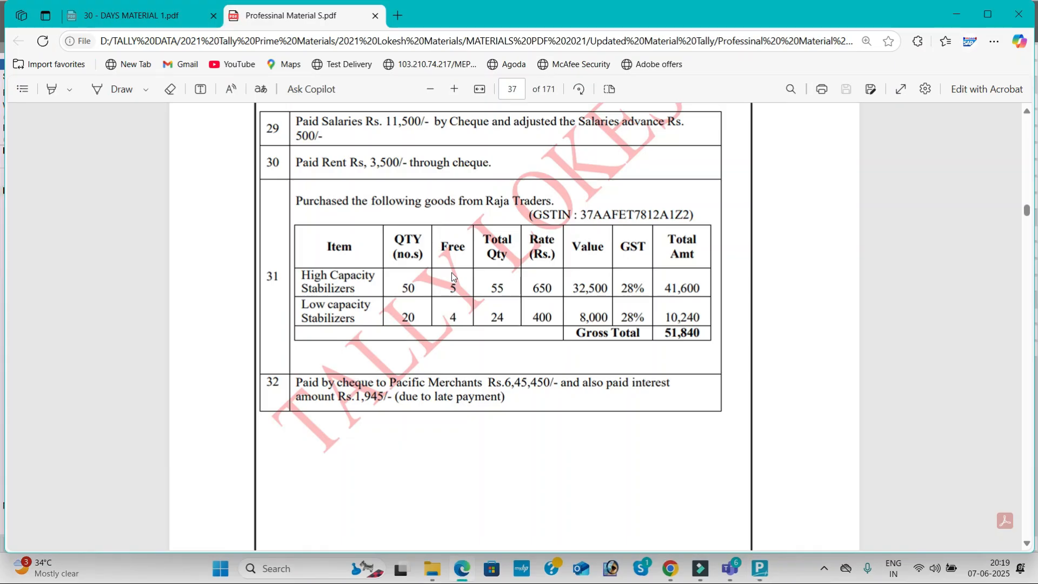
key(alt+Tab)
text(650)
key(Return)
key(Return)
key(ctrl+a)
Step: Add Low Capacity Stabilizers with actual quantity 24 and billed quantity 20 at a rate of 400, following the PDF
key(alt+Tab)
key(alt+Tab)
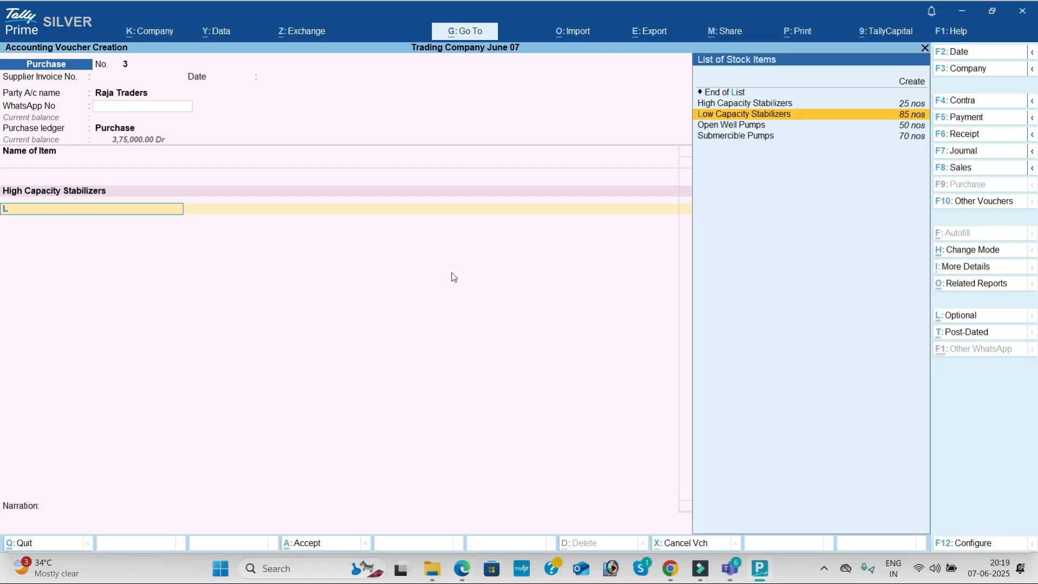
key(Return)
key(alt+Tab)
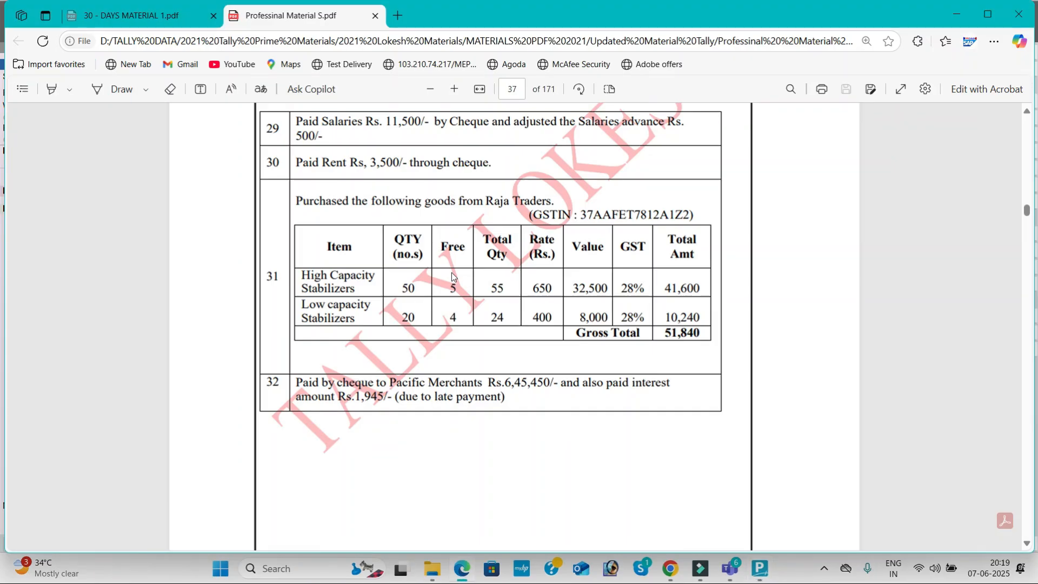
key(alt+Tab)
text(24)
key(Return)
text(20 nos)
key(Return)
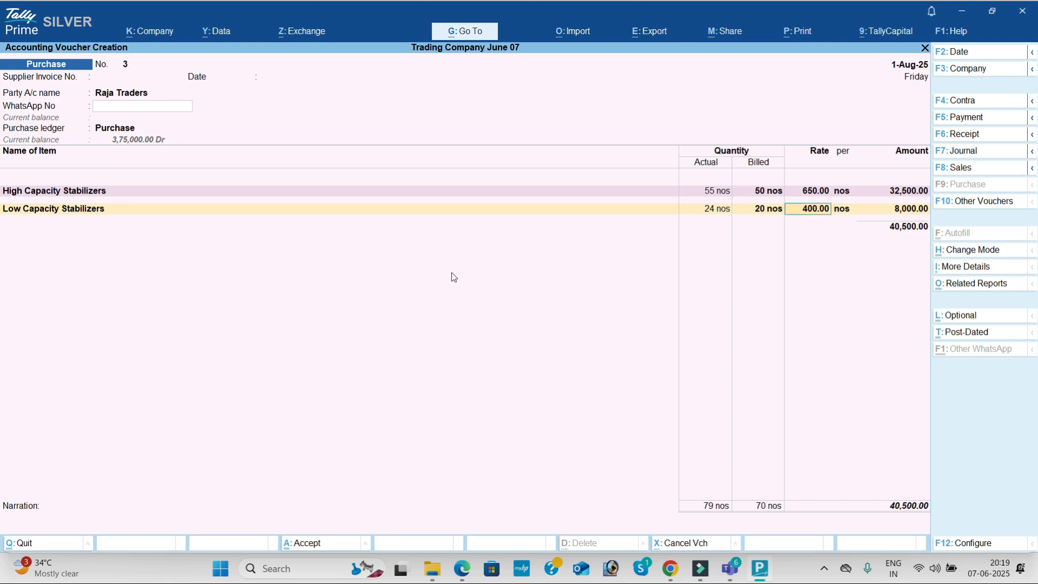
key(alt+Tab)
key(alt+Tab)
key(Return)
key(Return)
key(Return)
Step: End the item list, add the CGST and SGST ledgers, and set Provide GST/e-Way Bill details to No
key(Return)
text(cg)
key(Return)
key(Return)
text(sg)
key(Return)
key(Return)
key(Return)
text(n)
key(Return)
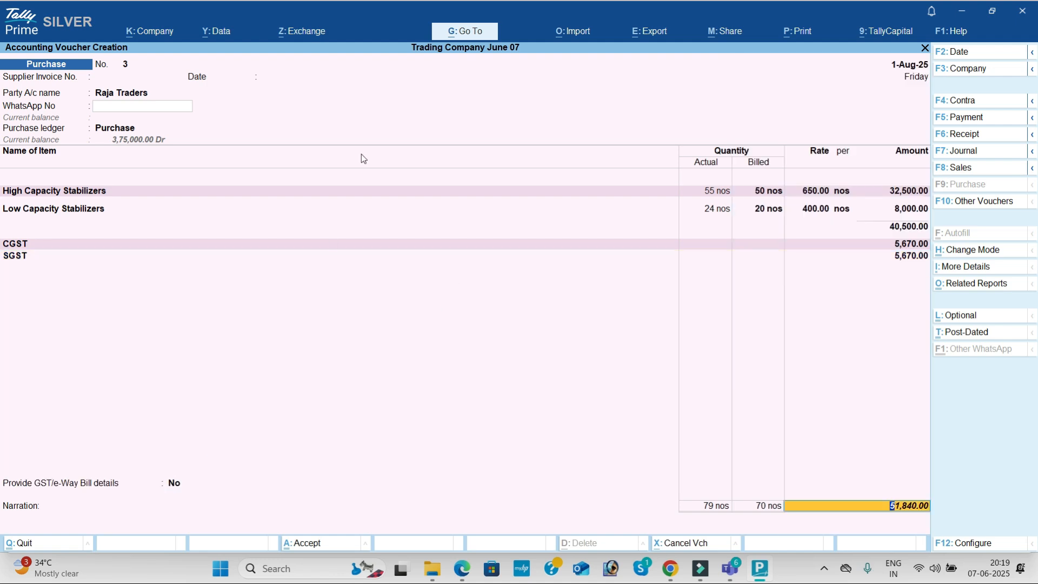
Step: Compare the voucher total with the PDF's gross total and save the purchase voucher without a narration
key(alt+Tab)
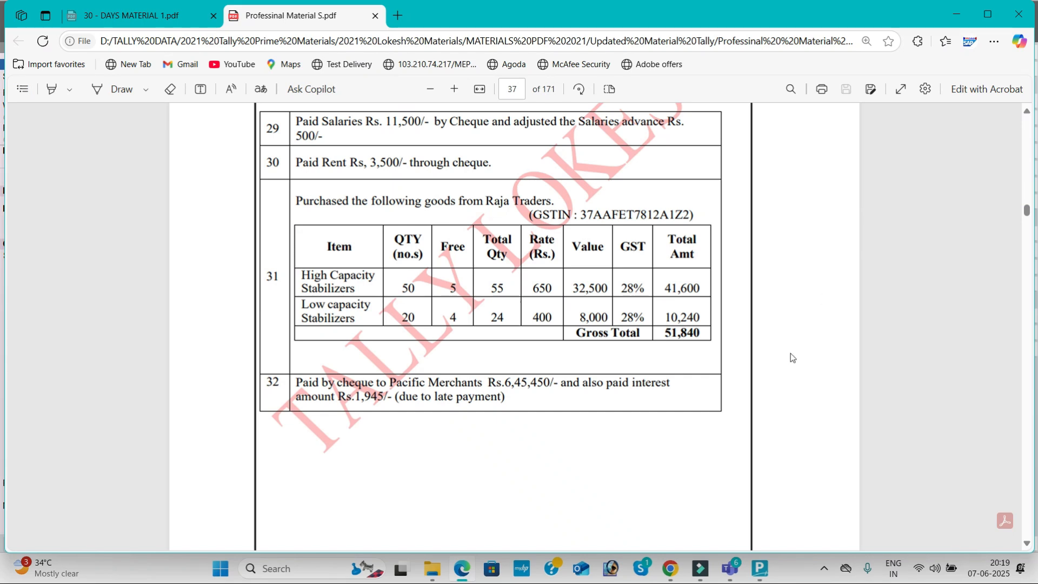
key(alt+Tab)
key(Return)
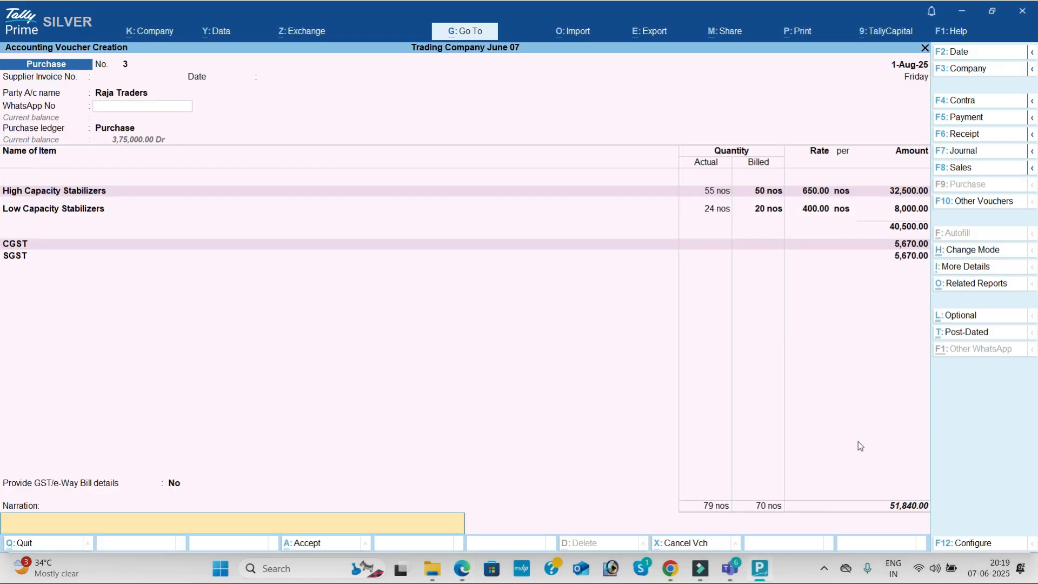
key(Return)
key(Return)
Step: Read transaction 32, the Pacific Merchants payment with interest, in the PDF and start a payment voucher in TallyPrime
key(alt+Tab)
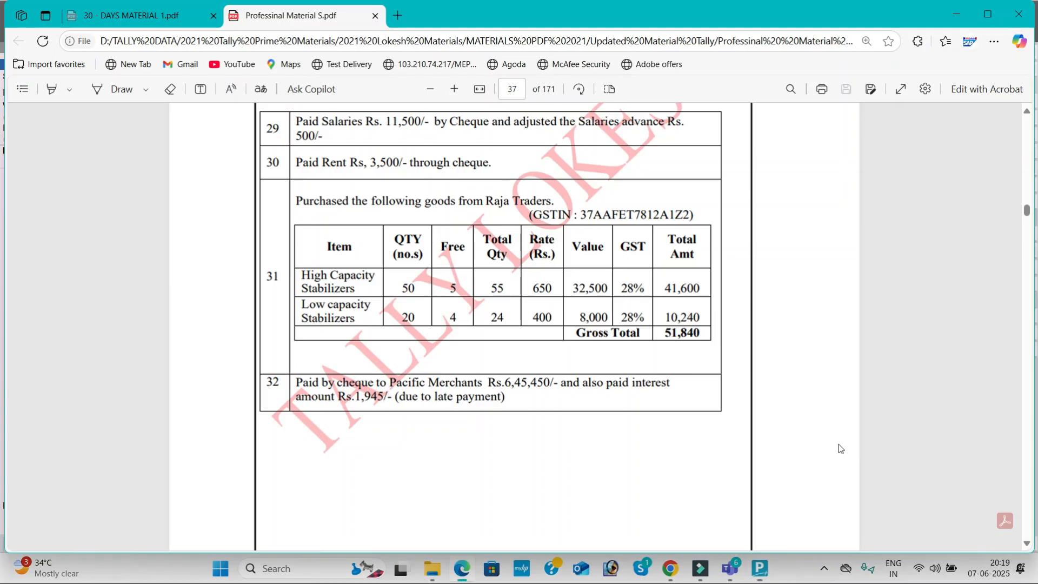
scroll(612, 343, down, 2)
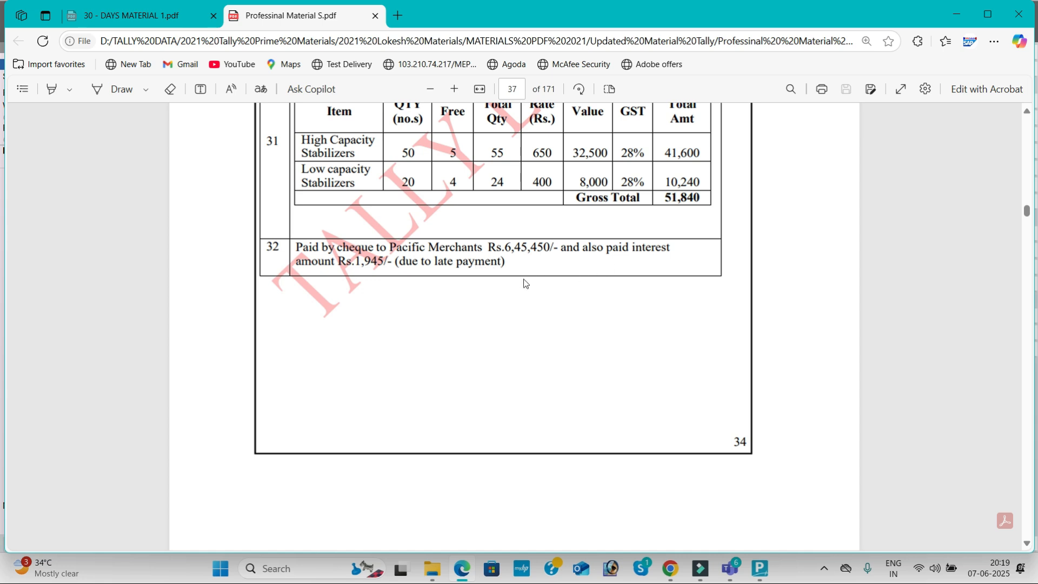
key(alt+Tab)
click(969, 119)
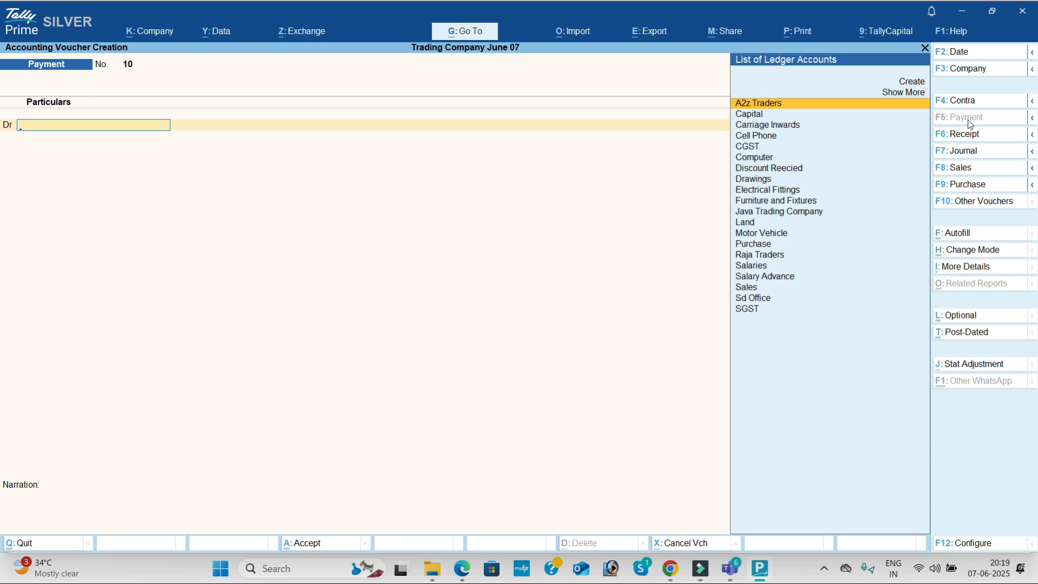
Step: Debit A2z Traders 6,45,450 in the payment voucher, checking the amount against the PDF
key(Return)
key(alt+Tab)
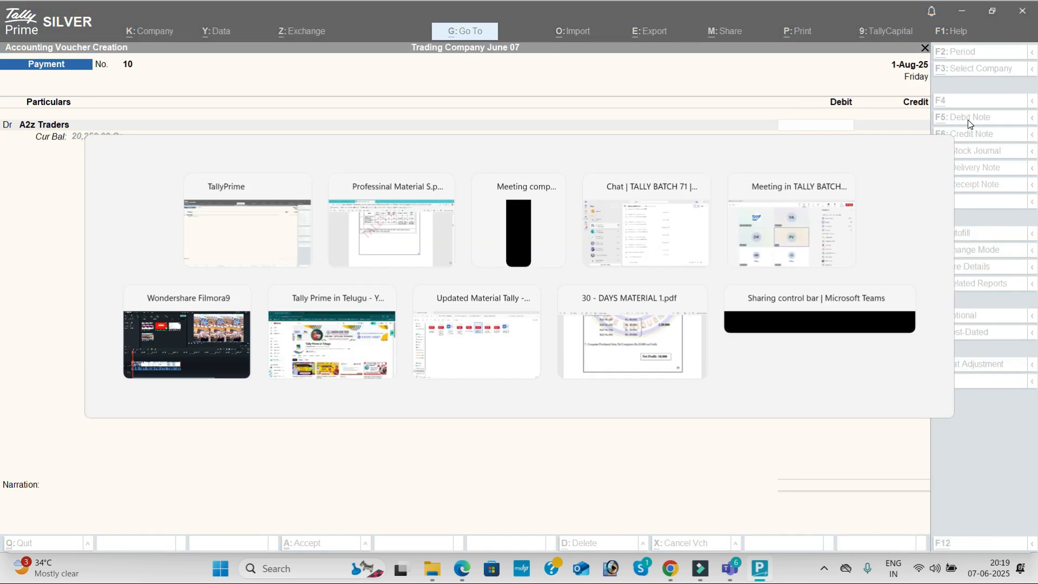
key(alt+Tab)
text(64545)
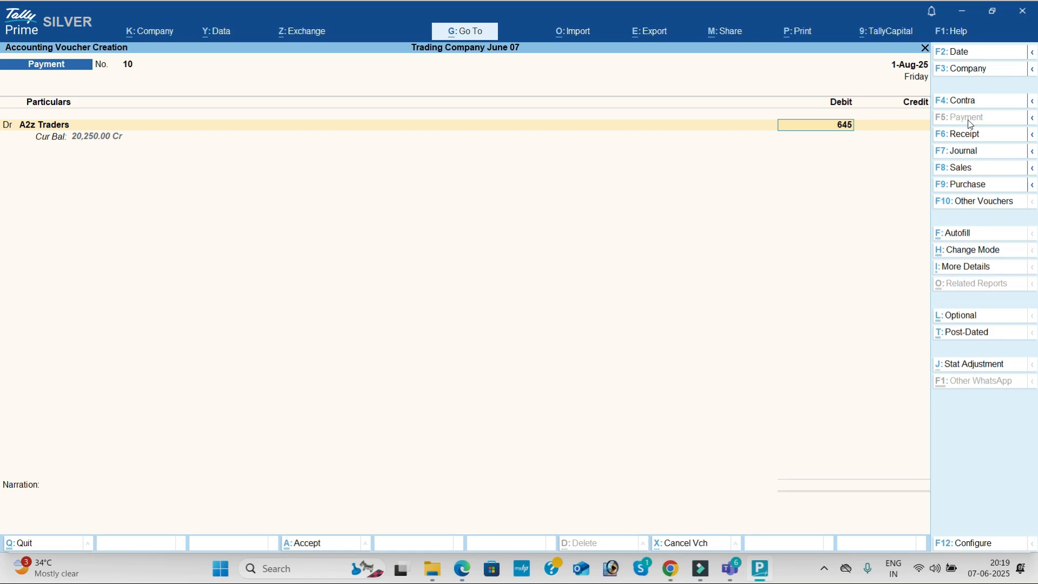
key(alt+Tab)
key(alt+Tab)
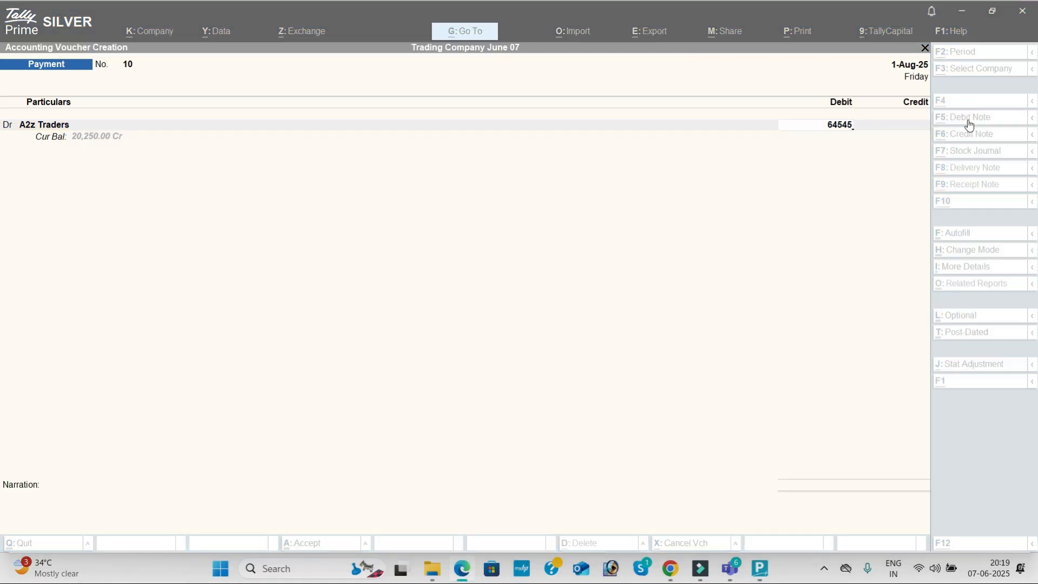
text(0)
key(Return)
Step: Create an Interest Paid ledger under Indirect Expenses for the second debit line of the payment voucher
key(Return)
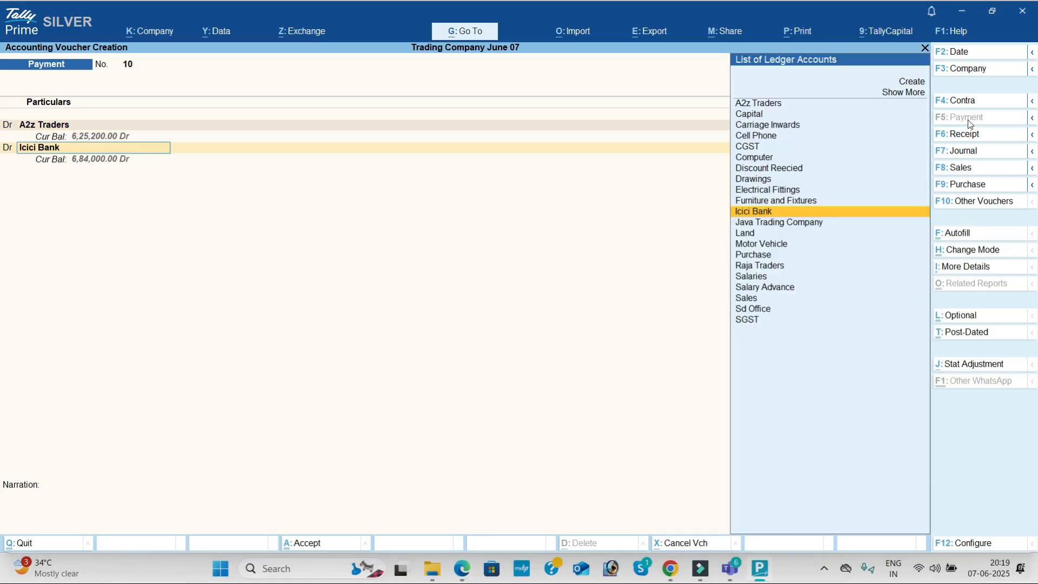
key(alt+c)
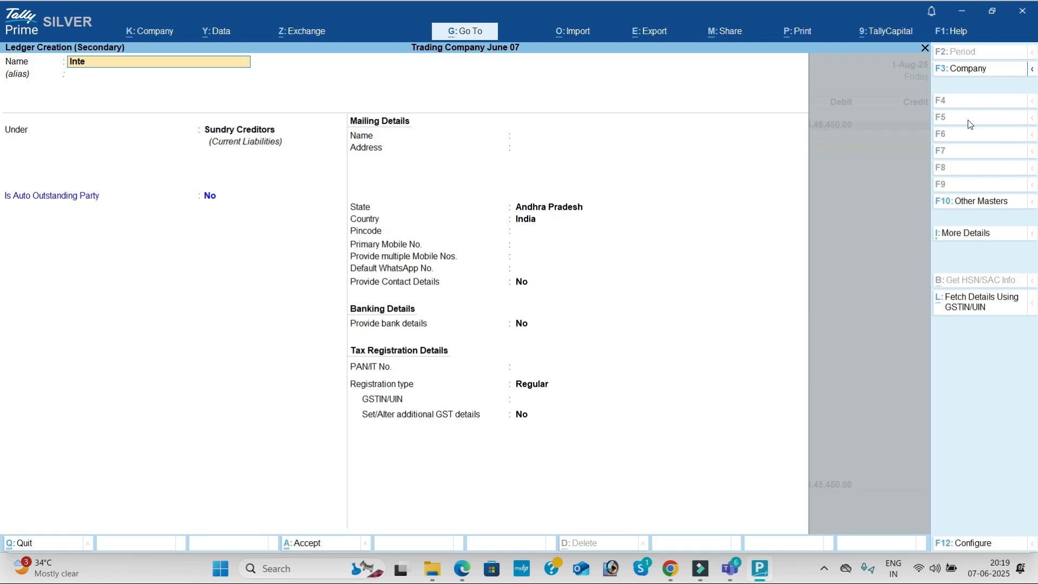
text(Interest Paid)
key(Return)
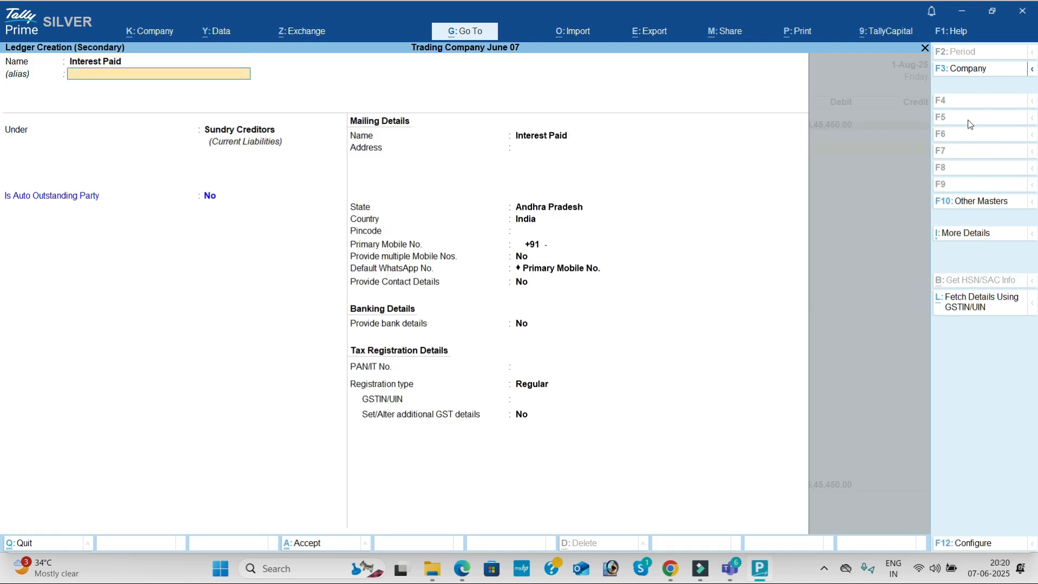
text(Ind)
key(Return)
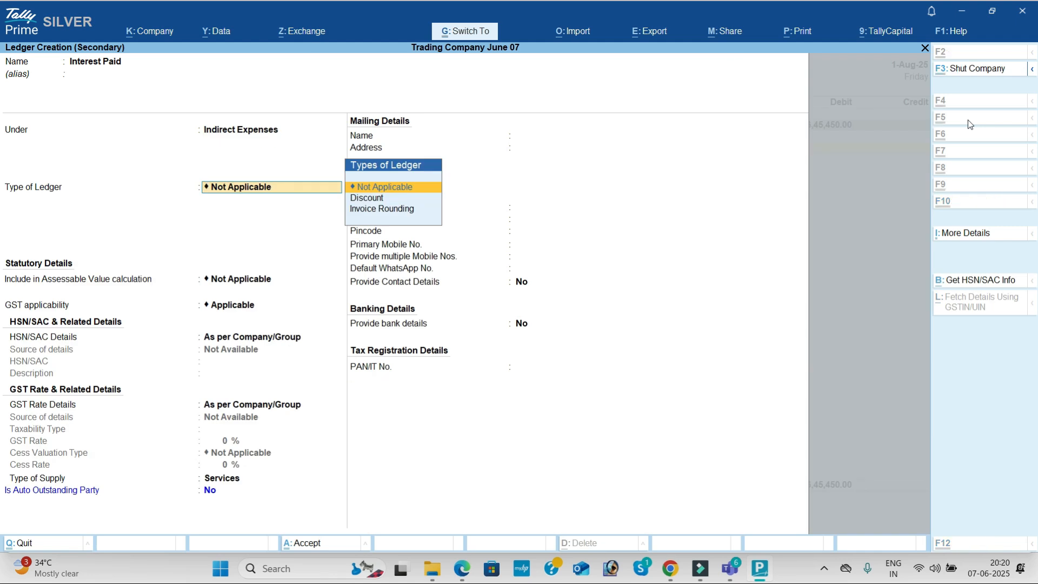
key(ctrl+a)
Step: Debit Interest Paid 1,945 in the payment voucher and check the entry against the PDF
text(1945)
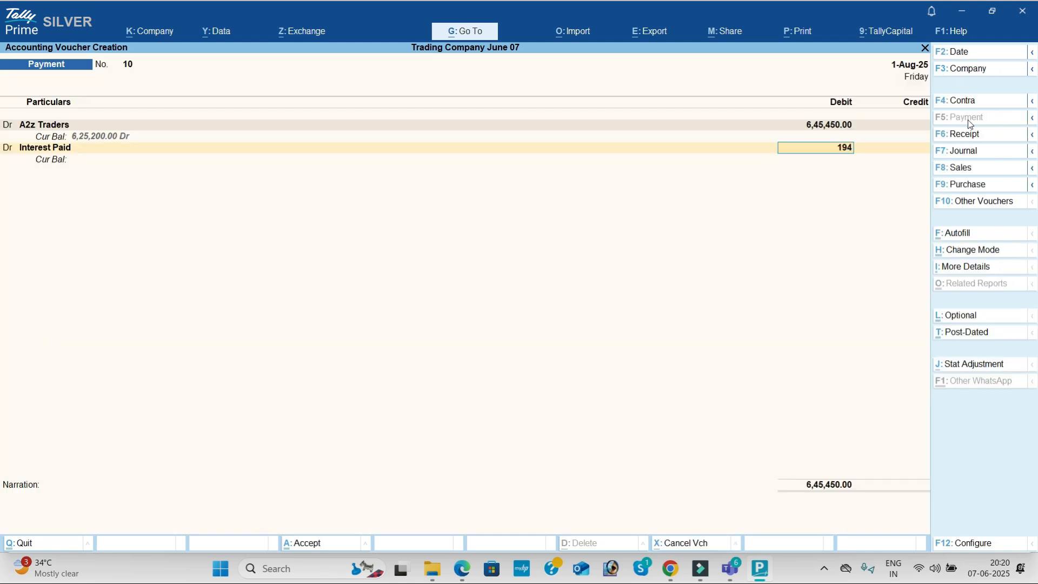
key(Return)
key(Return)
key(alt+Tab)
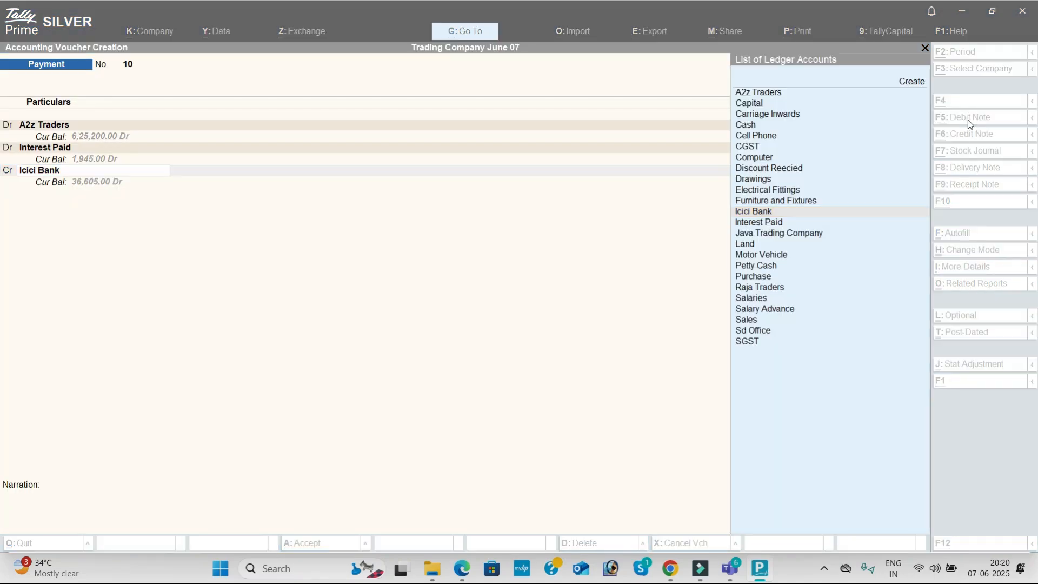
key(alt+Tab)
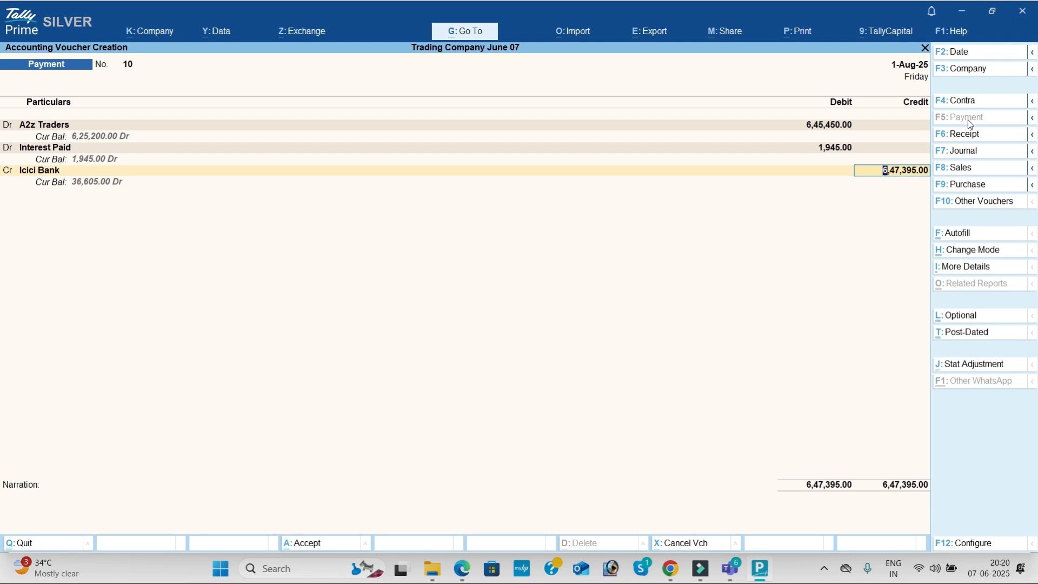
Step: Credit Icici Bank 6,47,395 and save the payment voucher without a narration
key(Return)
key(Return)
key(Return)
key(Return)
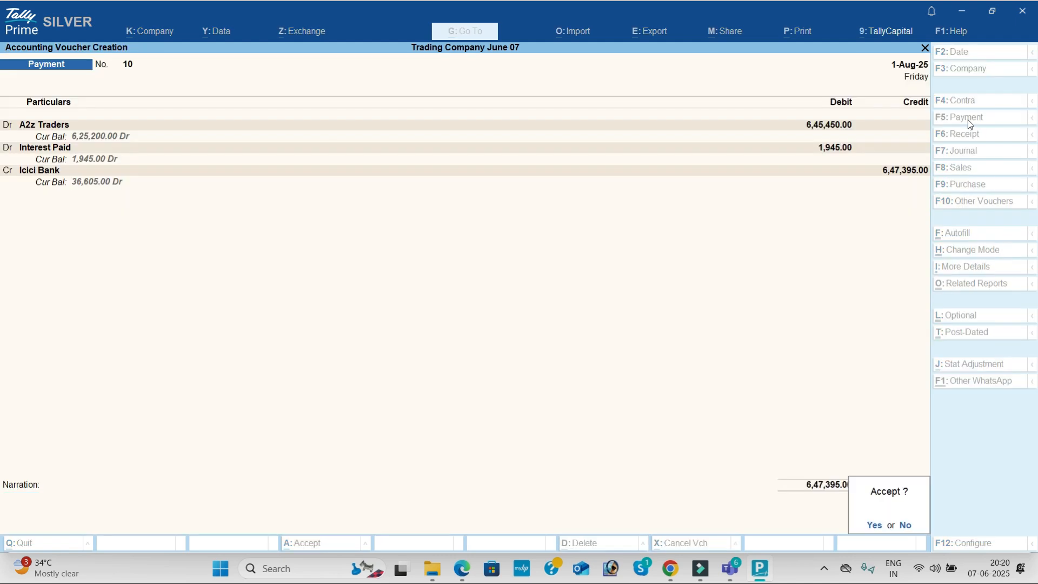
key(Return)
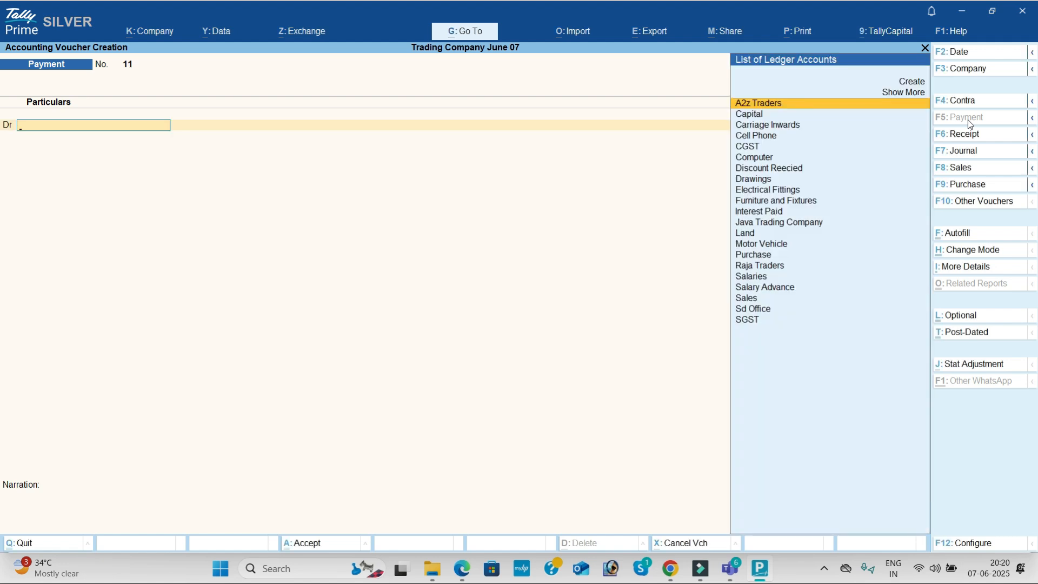
Step: Read transaction 34 in the PDF and start a sales voucher in TallyPrime for Java Trading Company with the Sales ledger
key(alt+Tab)
scroll(537, 294, down, 10)
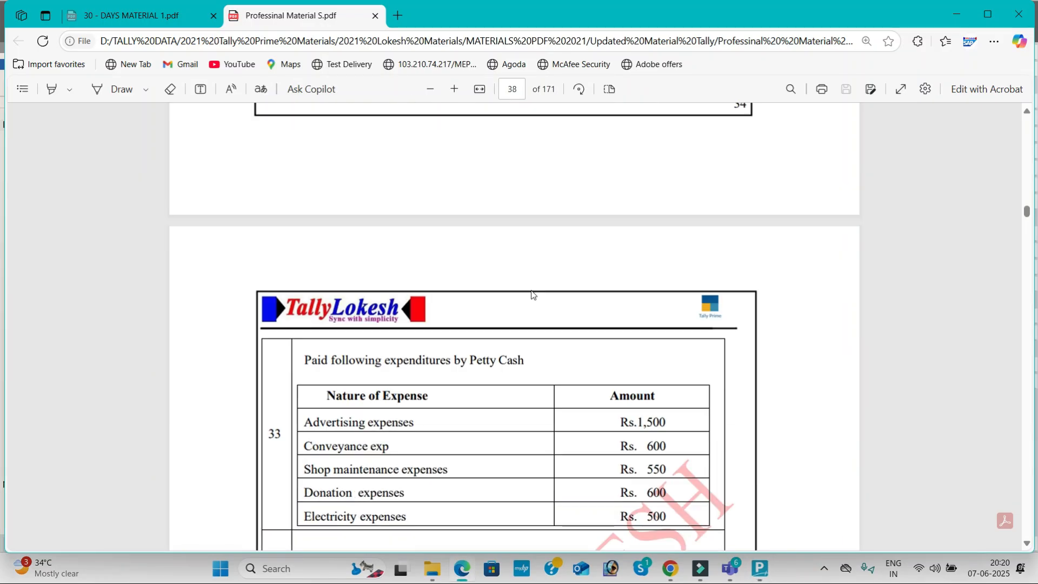
scroll(563, 294, down, 4)
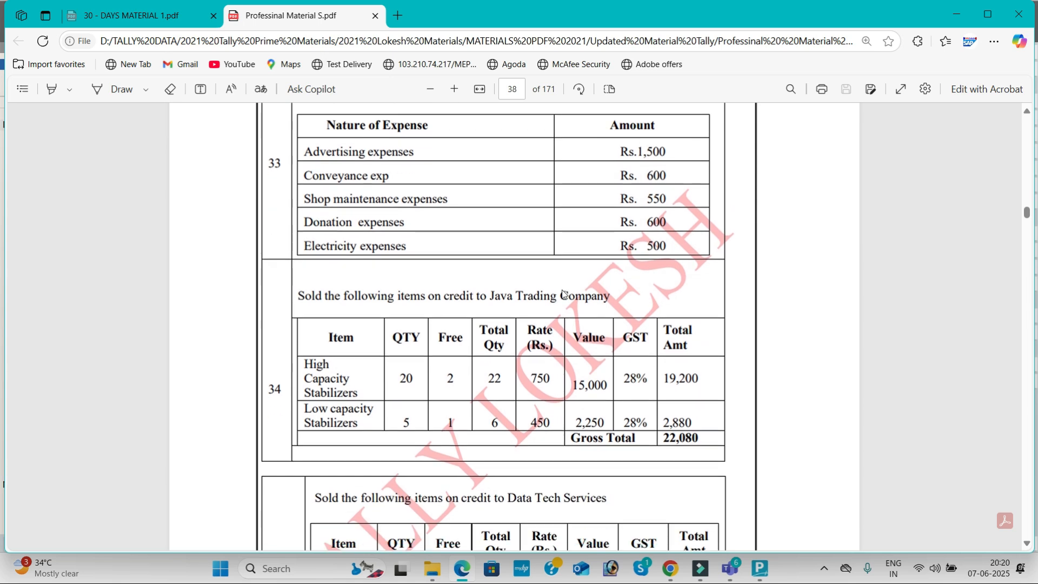
key(alt+Tab)
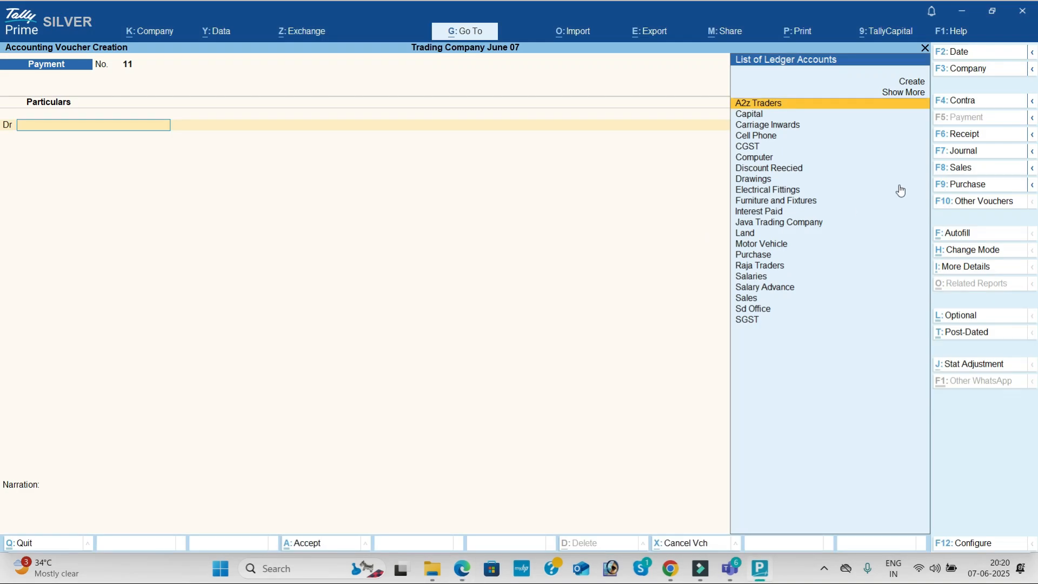
click(973, 170)
key(Return)
text(j)
key(Return)
key(Escape)
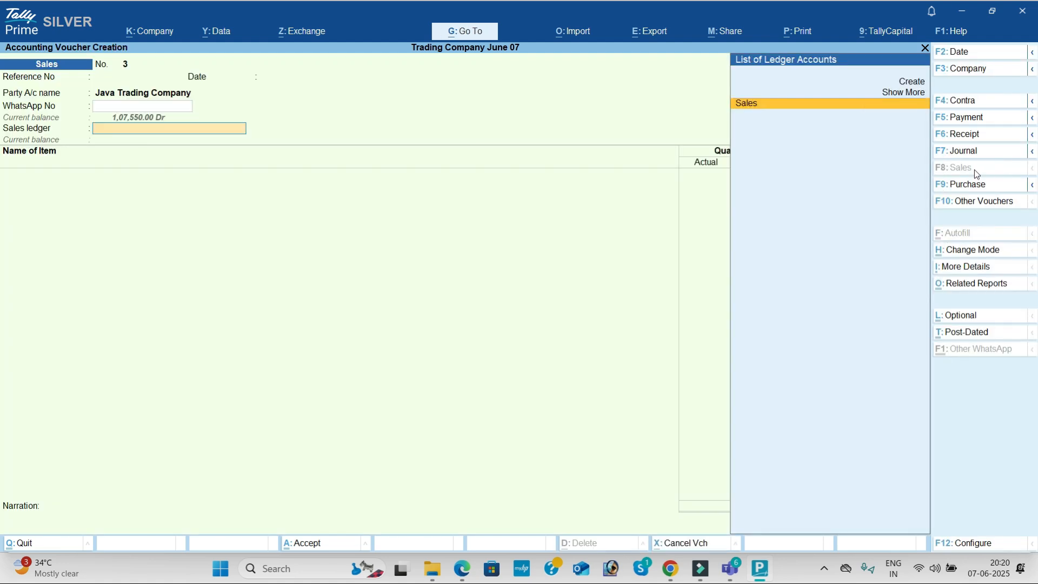
key(Return)
Step: Add High Capacity Stabilizers to the sales voucher with actual quantity 22 and billed quantity 20 nos, as given in the PDF
key(alt+Tab)
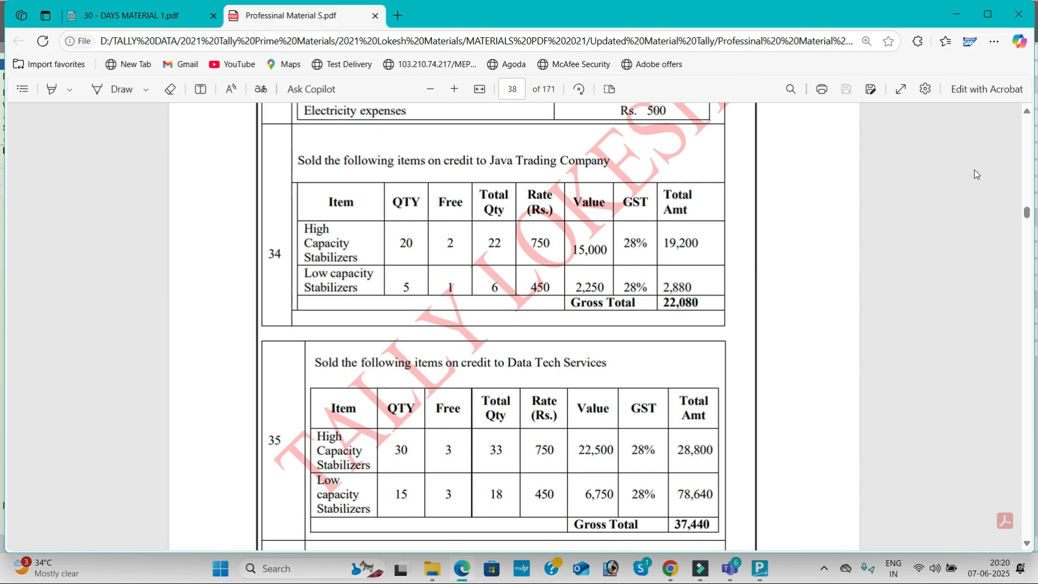
key(alt+Tab)
text(hi)
key(Return)
key(Return)
key(alt+Tab)
key(alt+Tab)
text(22)
key(Return)
text(20 nos)
key(Return)
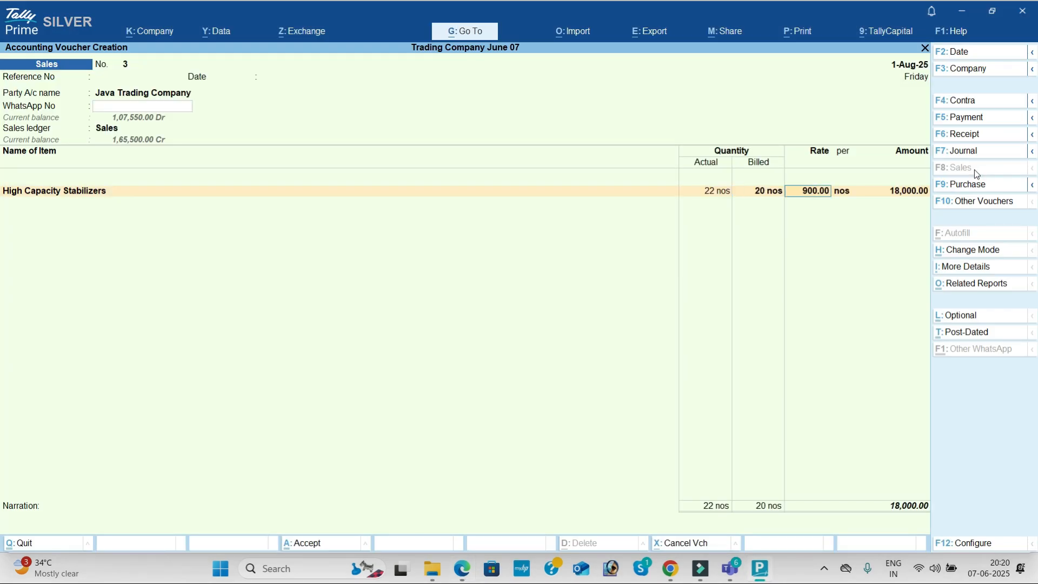
Step: Check the PDF's rate, set the High Capacity Stabilizers rate to 750 and finish the item line
key(alt+Tab)
key(alt+Tab)
text(75)
key(Return)
key(Return)
key(Return)
key(Return)
key(Return)
key(Return)
key(BackSpace)
key(Return)
key(Return)
key(Return)
Step: Add Low Capacity Stabilizers with actual quantity 6 and billed quantity 5 nos, checking the quantities in the PDF
text(L)
key(alt+Tab)
key(alt+Tab)
key(Return)
key(Return)
key(alt+Tab)
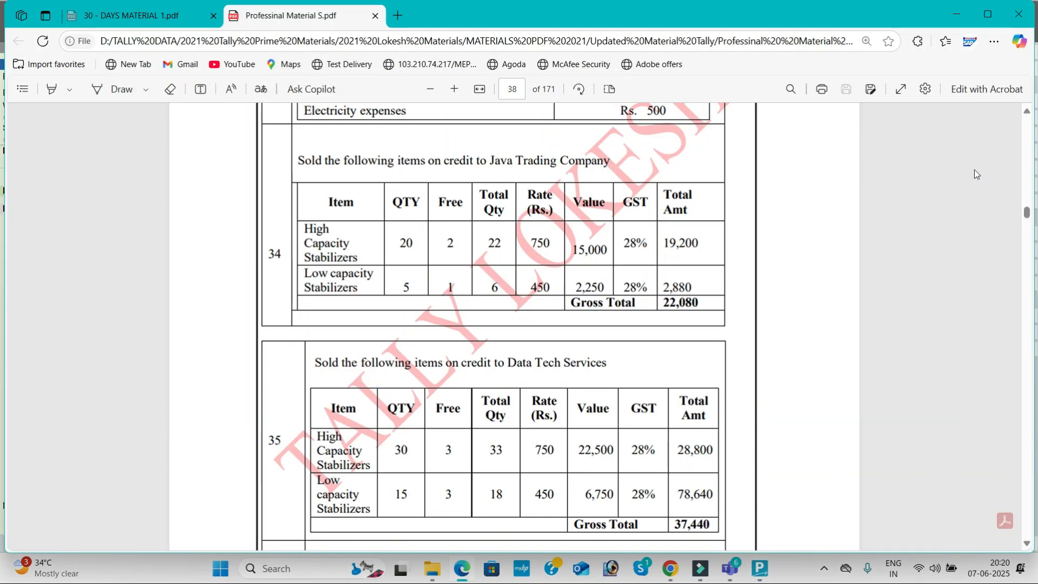
key(alt+Tab)
text(6)
key(Return)
key(Return)
Step: Check the PDF and set the Low Capacity Stabilizers rate to 450
key(alt+Tab)
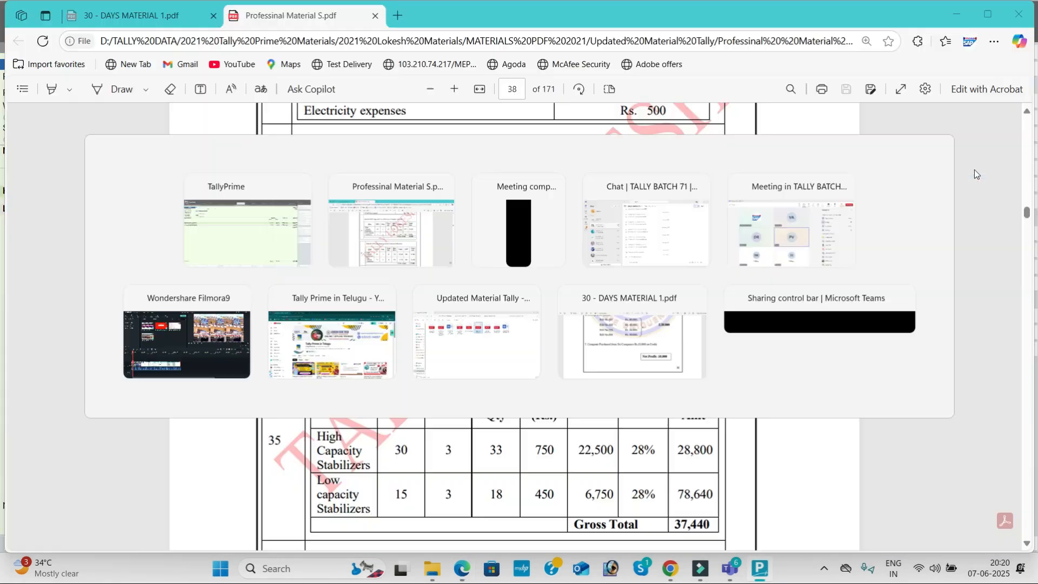
key(alt+Tab)
text(450)
key(Return)
key(Return)
key(Return)
Step: End the item list and add the CGST and SGST ledgers to the Java Trading Company sale
key(Return)
key(Return)
text(Cg)
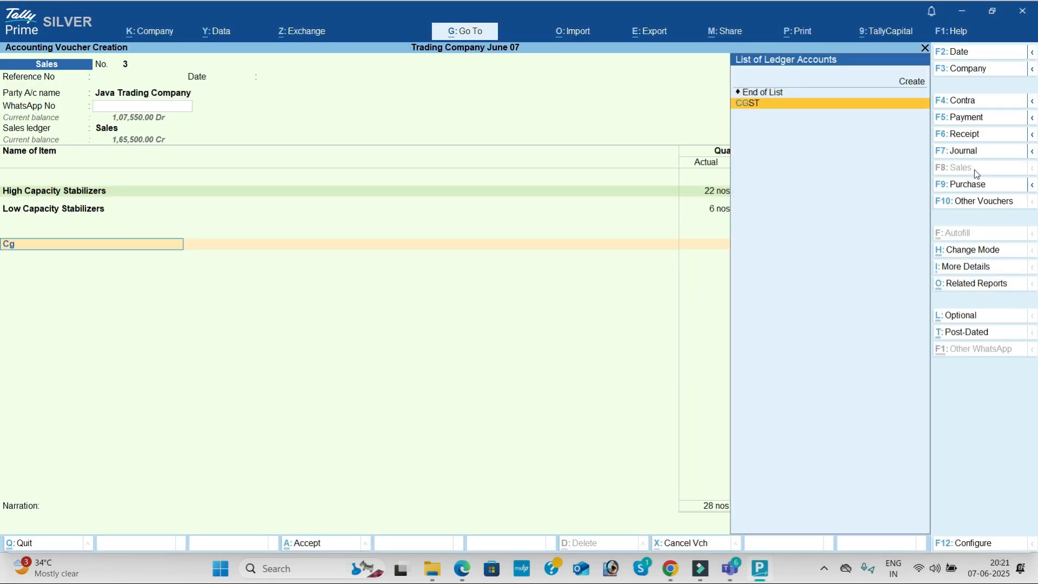
key(Return)
key(Return)
text(Sg)
key(Return)
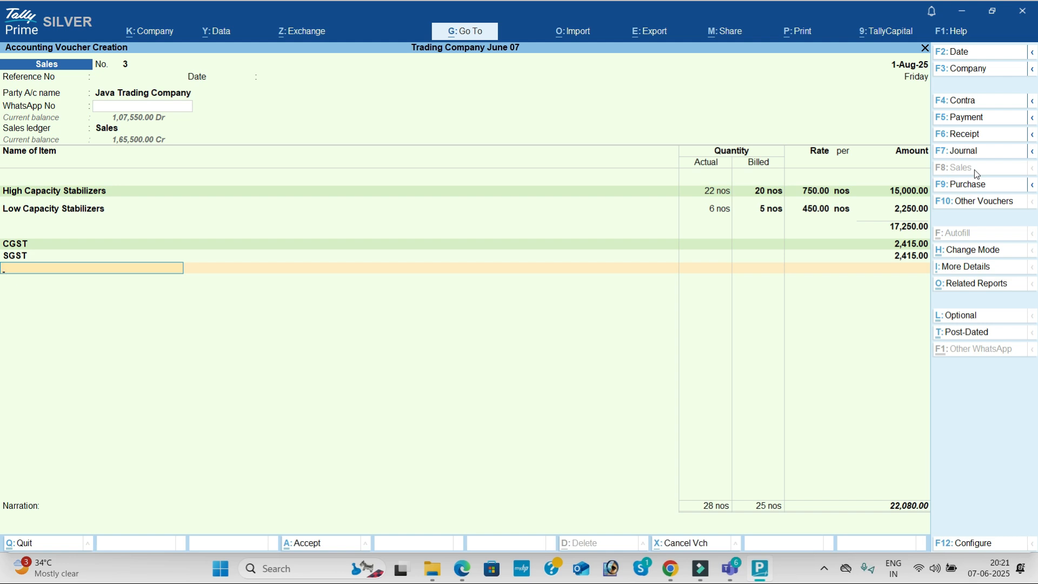
Step: End the ledger list and save the sales voucher without a narration
key(Return)
key(Return)
key(Return)
key(Return)
Step: Read transactions 35 to 41 in the PDF, including the discounted sale to Seacrest Trading Corporation, and return to TallyPrime
key(alt+Tab)
scroll(695, 227, down, 2)
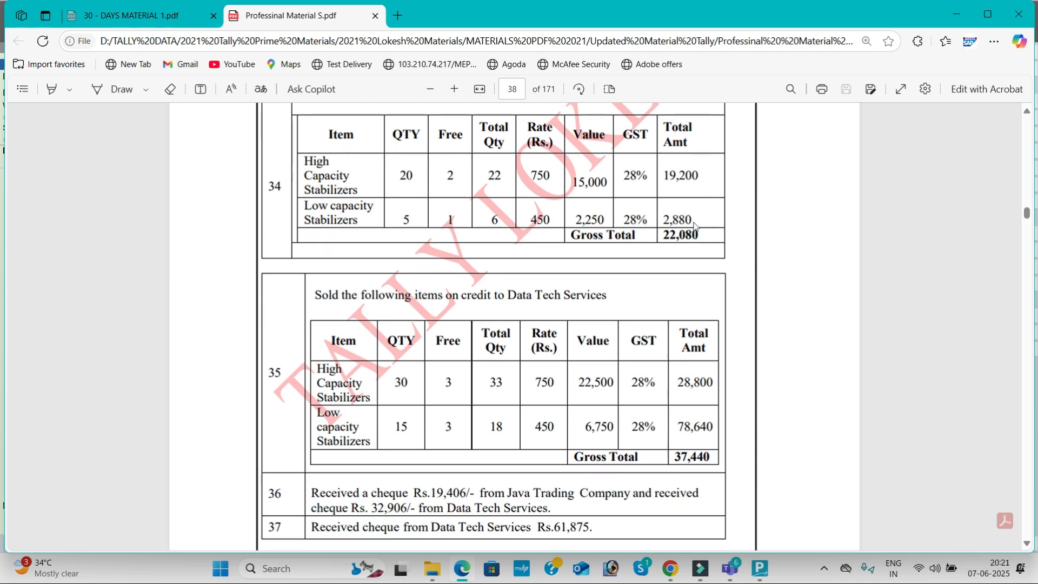
scroll(695, 226, down, 3)
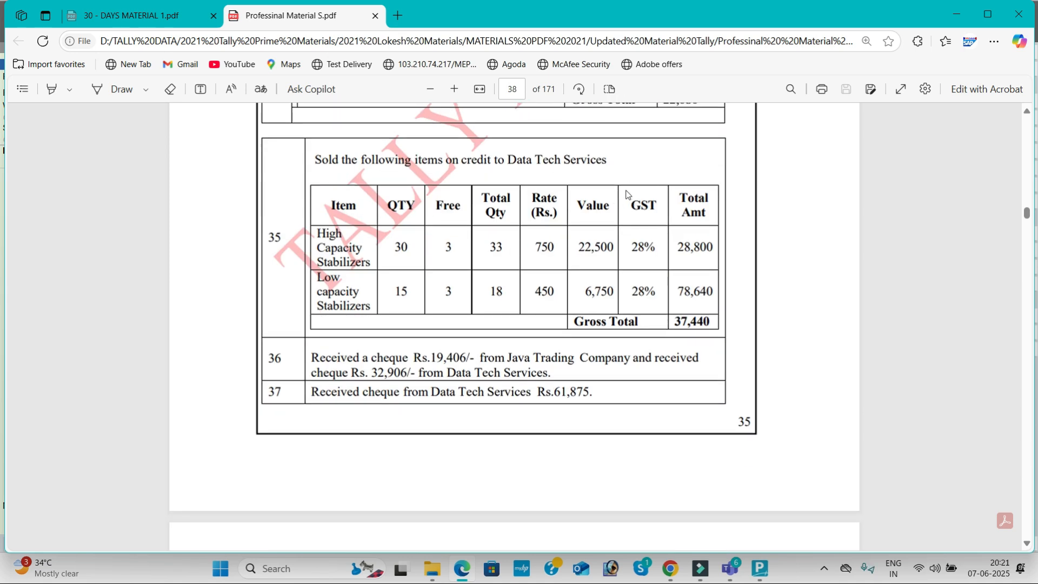
scroll(625, 249, down, 3)
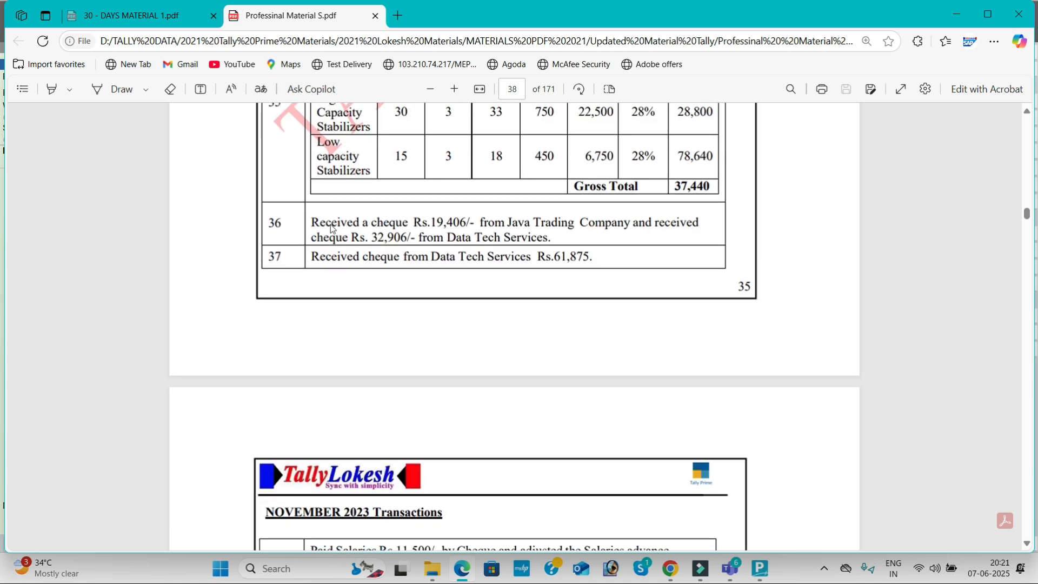
scroll(569, 244, down, 5)
scroll(569, 243, down, 1)
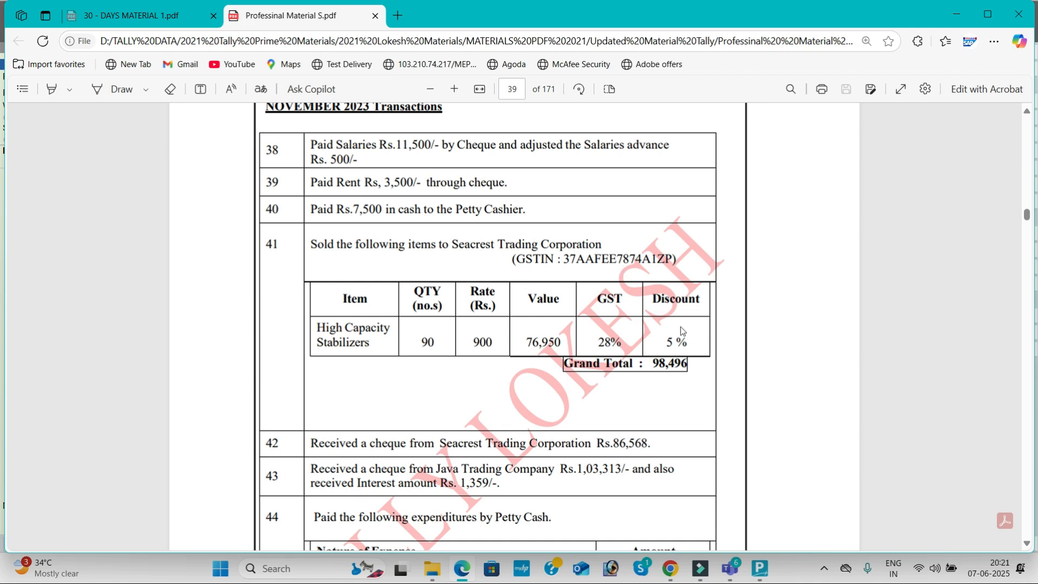
key(alt+Tab)
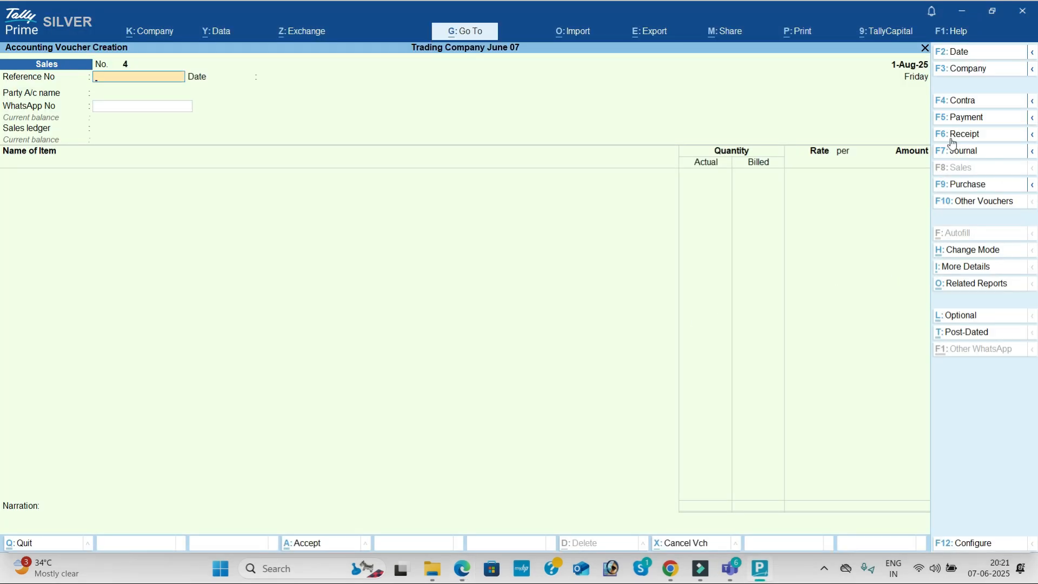
Step: In the company features, set separate Actual and Billed Quantity columns to No and Use Discount column in invoices to Yes, and save
click(147, 32)
click(217, 214)
click(421, 384)
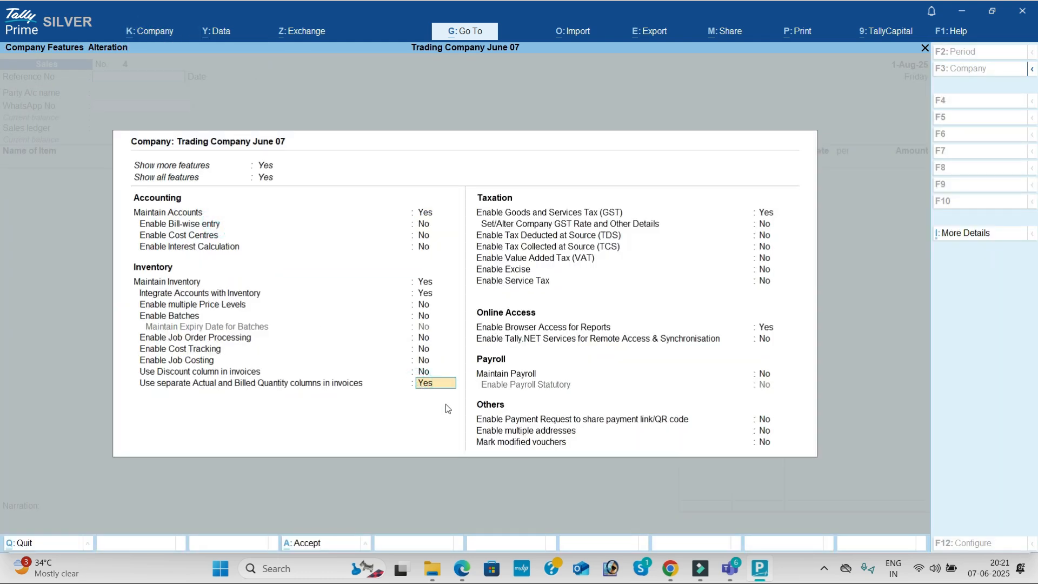
key(n)
key(Up)
key(Up)
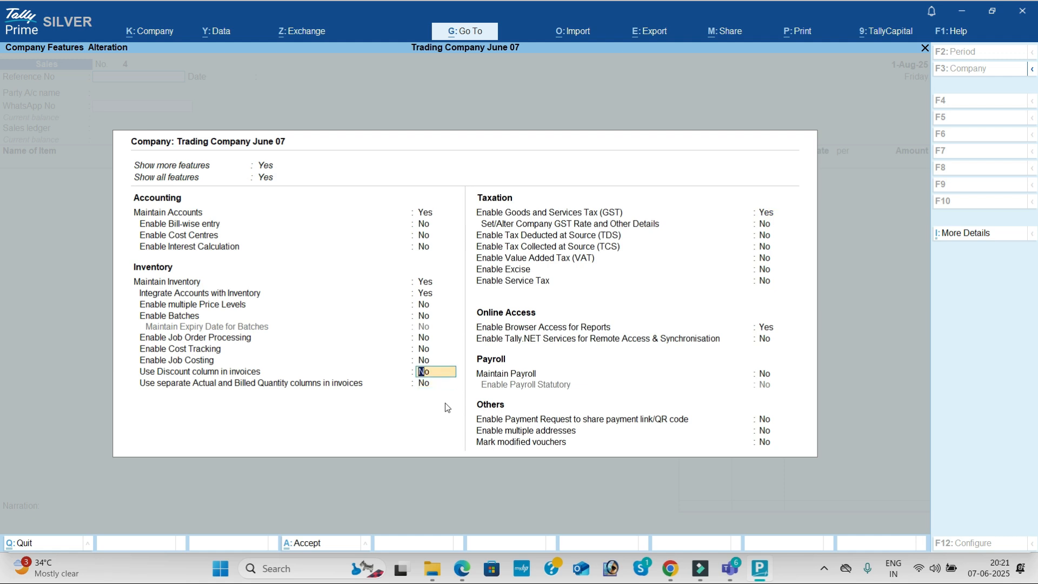
key(y)
key(ctrl)
key(ctrl+a)
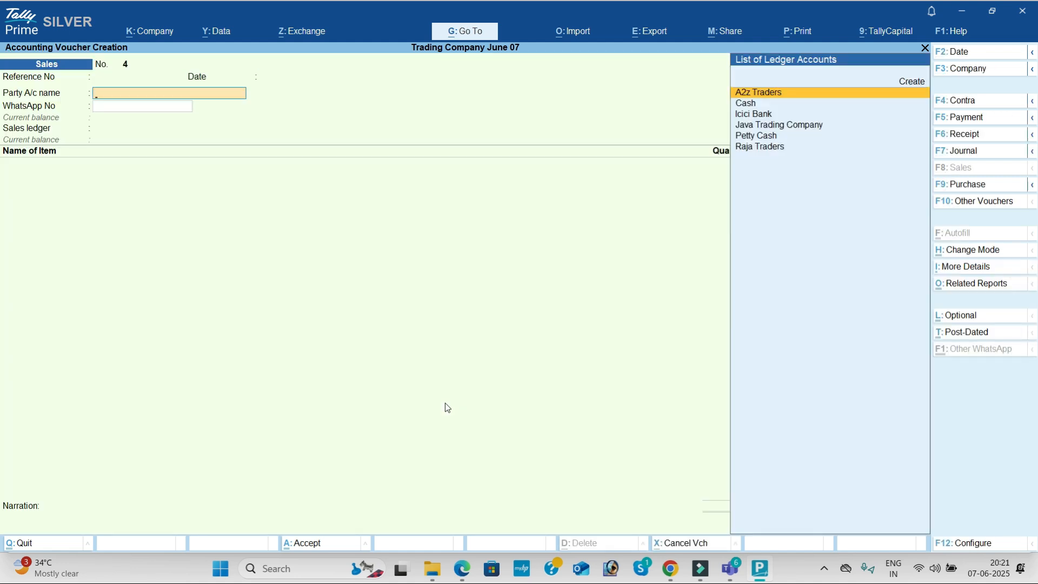
Step: Check the customer in transaction 41 and create a party ledger named Secrest Trading Company under Sundry Debtors
key(alt+Tab)
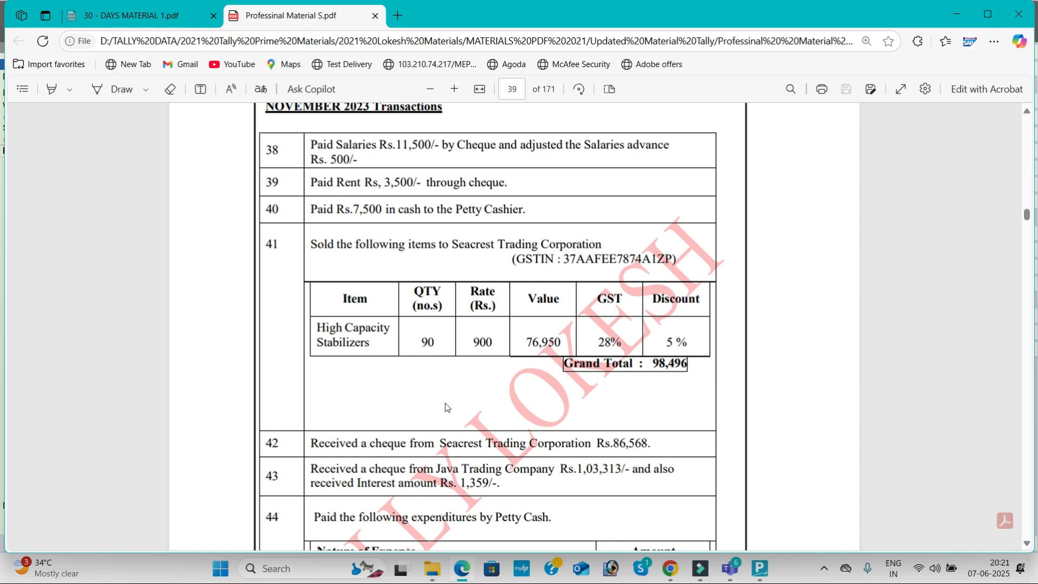
key(alt+Tab)
key(alt+c)
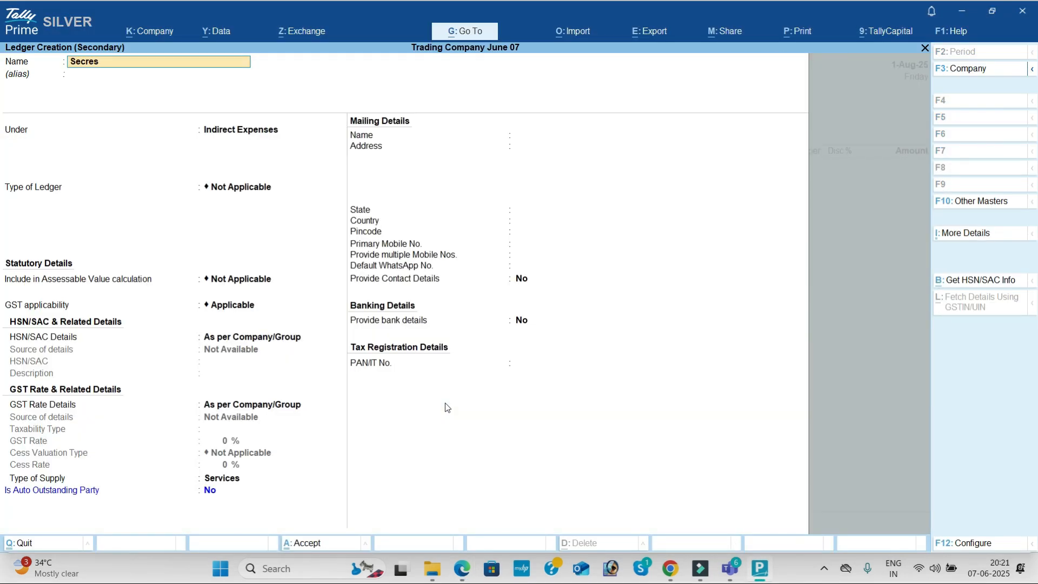
text(Secrest Trad)
key(Return)
text(Sun)
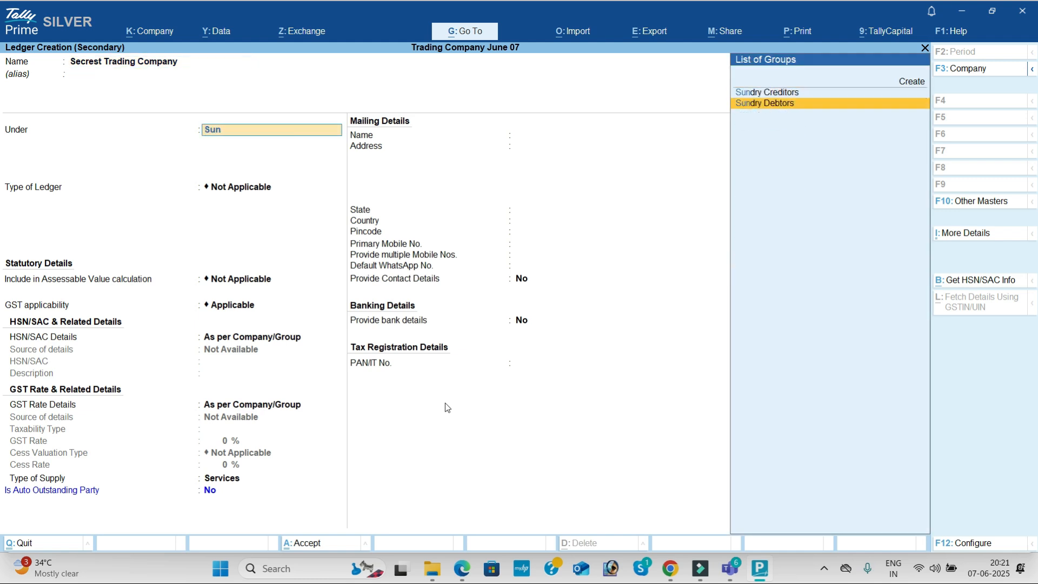
key(Return)
Step: Accept the default mailing and banking details, set the party's GSTIN/UIN to 37 and save the ledger
key(Return)
key(Return)
key(Return)
key(Return)
key(Return)
key(Return)
key(Return)
key(Return)
key(Return)
key(Return)
key(Return)
key(Return)
key(Return)
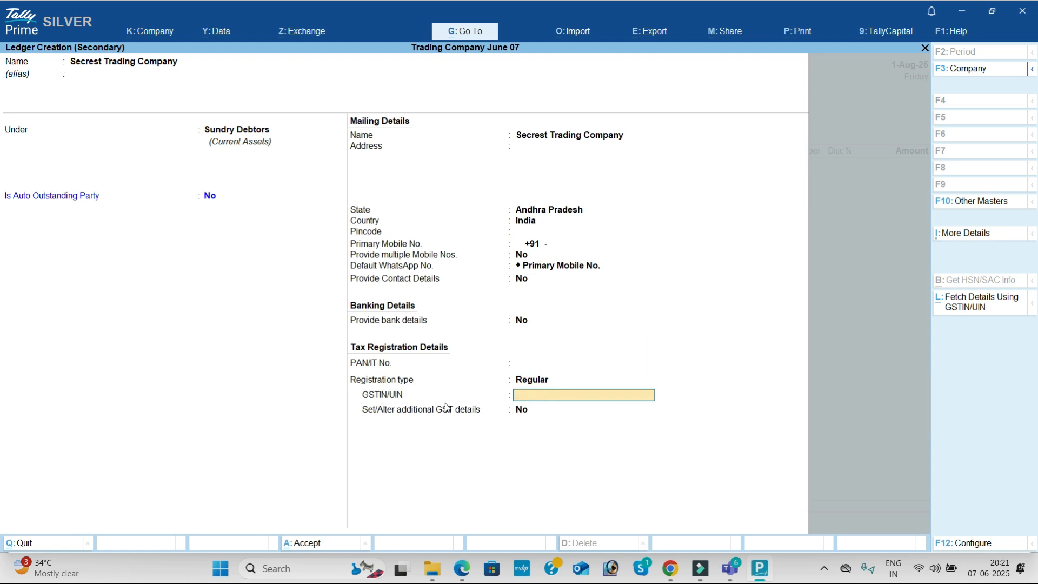
key(alt+Tab)
key(alt+Tab)
text(37)
key(Return)
key(ctrl+a)
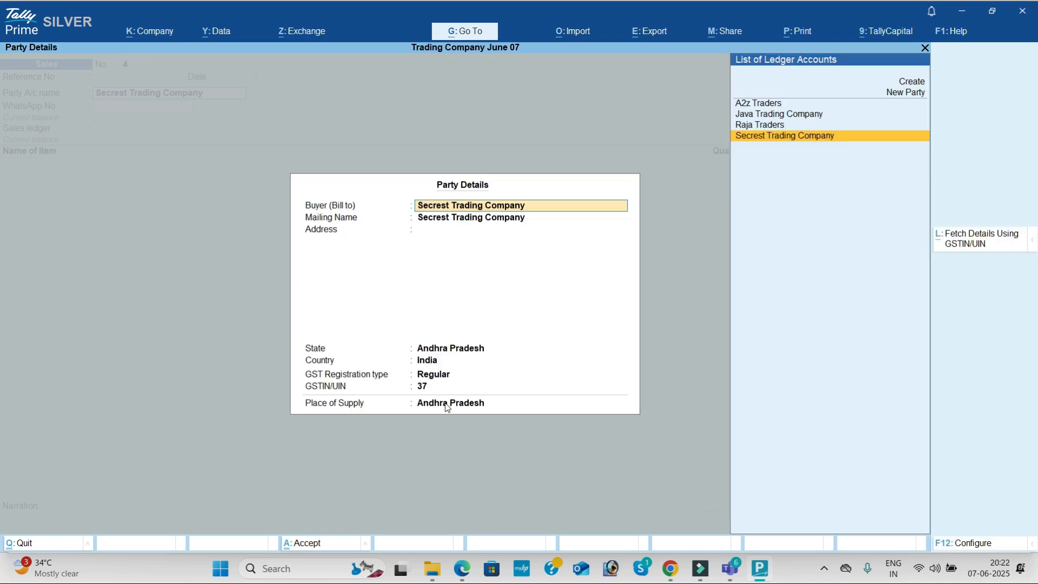
Step: Accept the party details, choose the Sales ledger and check the sold item in the PDF
key(ctrl+a)
key(Return)
key(alt+Tab)
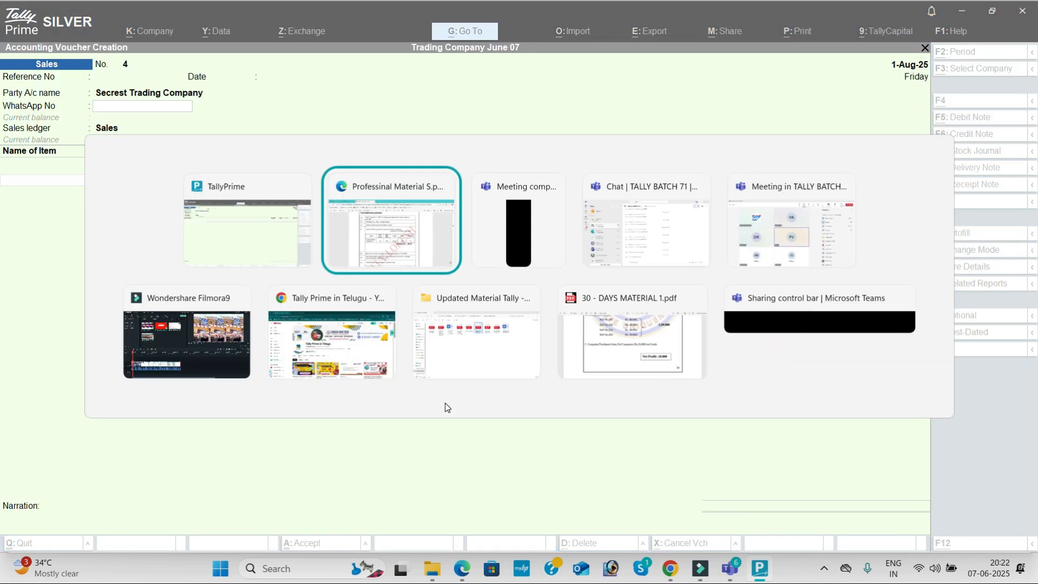
key(alt+Tab)
Step: Add High Capacity Stabilizers to the sales voucher with quantity 90 nos and rate 900, checking the values in the PDF
text(H)
key(Return)
key(Return)
key(alt+Tab)
key(alt+Tab)
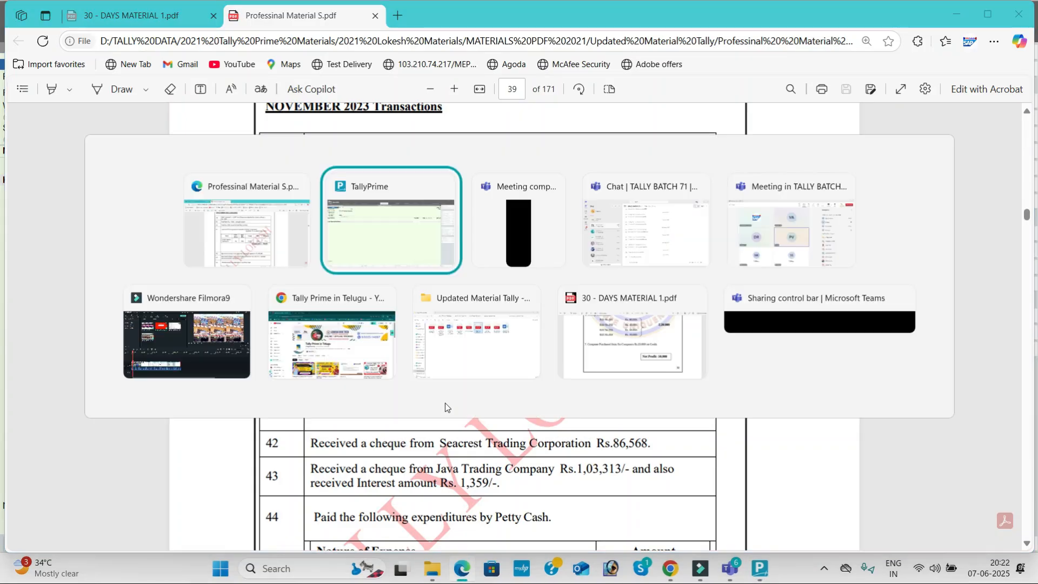
text(90)
key(Return)
key(Return)
text(900)
key(Return)
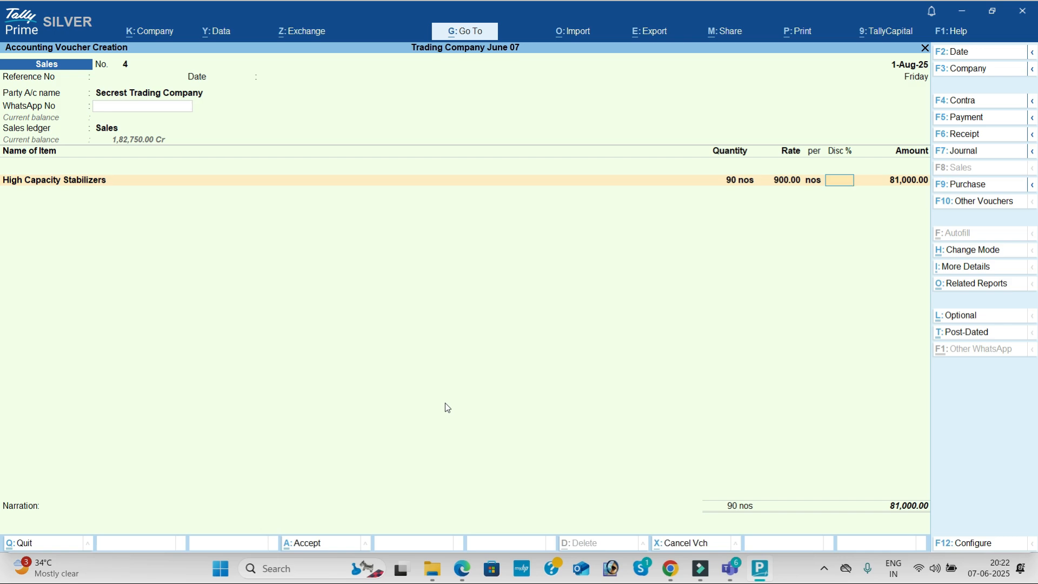
Step: Check the discount in the PDF, give High Capacity Stabilizers a 5% discount and finish the item list
key(alt+Tab)
key(alt+Tab)
text(5)
key(Return)
key(Return)
key(Return)
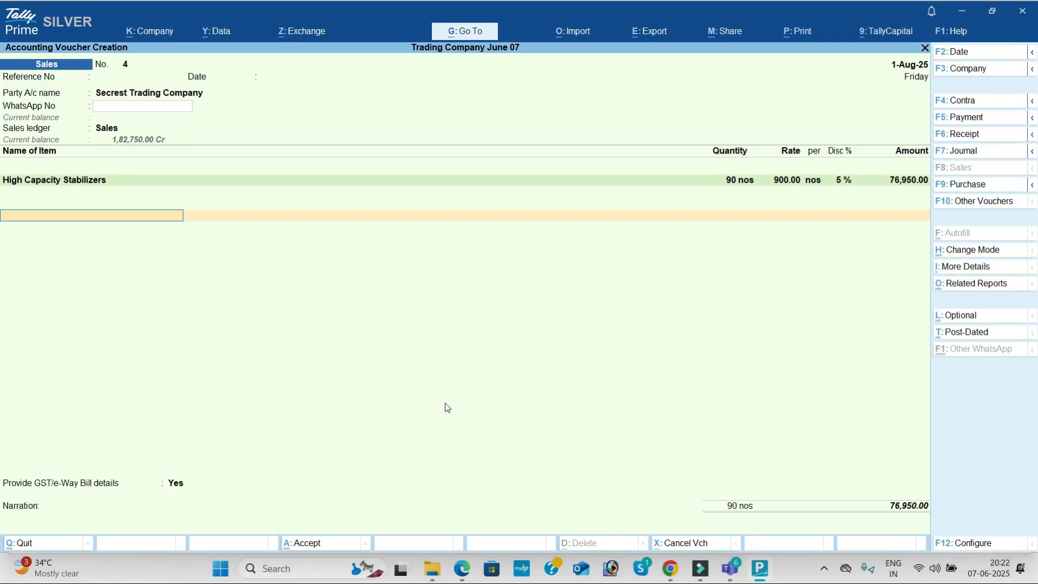
Step: Add the CGST and SGST ledgers, set Provide GST/e-Way Bill details to No and save the sales voucher
text(cg)
key(Return)
text(sg)
key(Return)
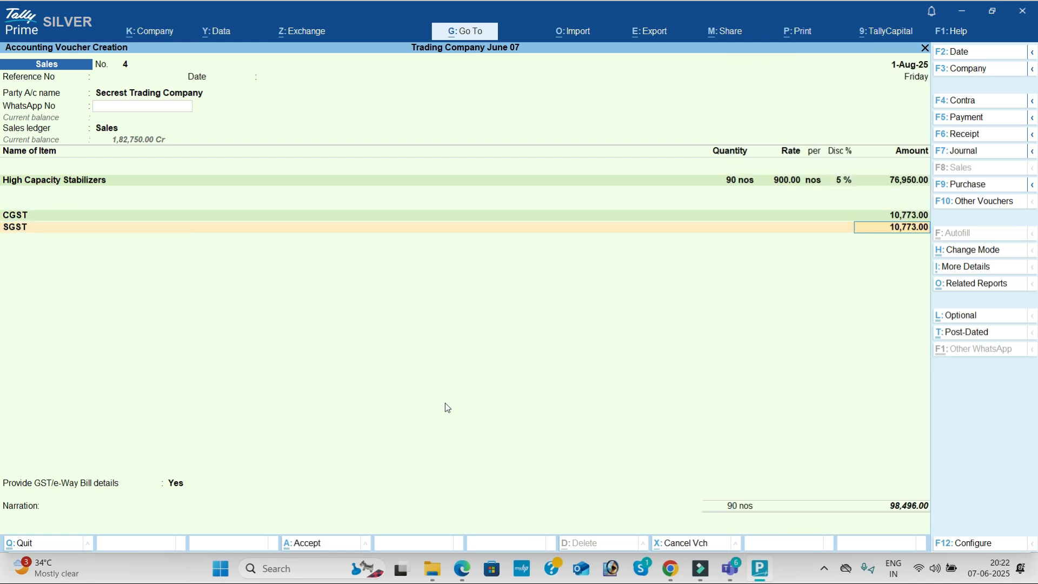
key(Return)
key(Return)
key(Up)
key(Return)
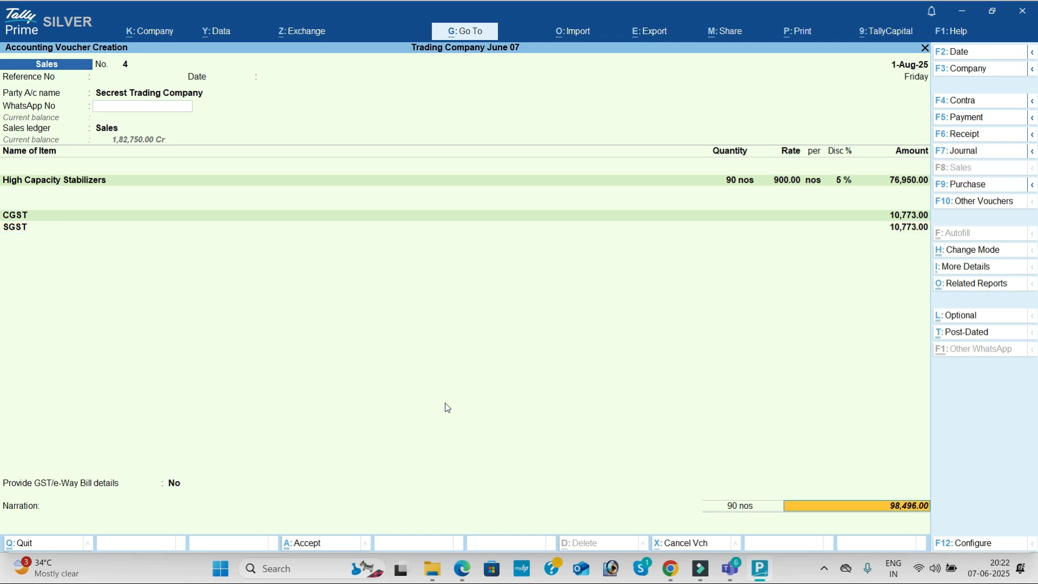
key(Return)
key(Return)
key(n)
Step: Find transaction 43 in the PDF and start a receipt voucher crediting Java Trading Company
key(alt+Tab)
scroll(445, 404, down, 4)
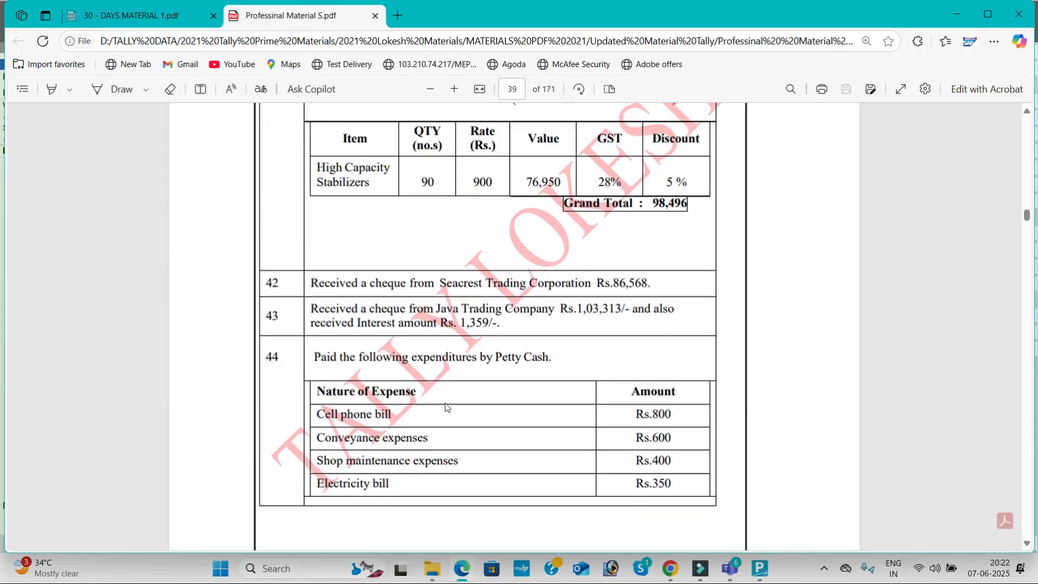
scroll(445, 407, down, 1)
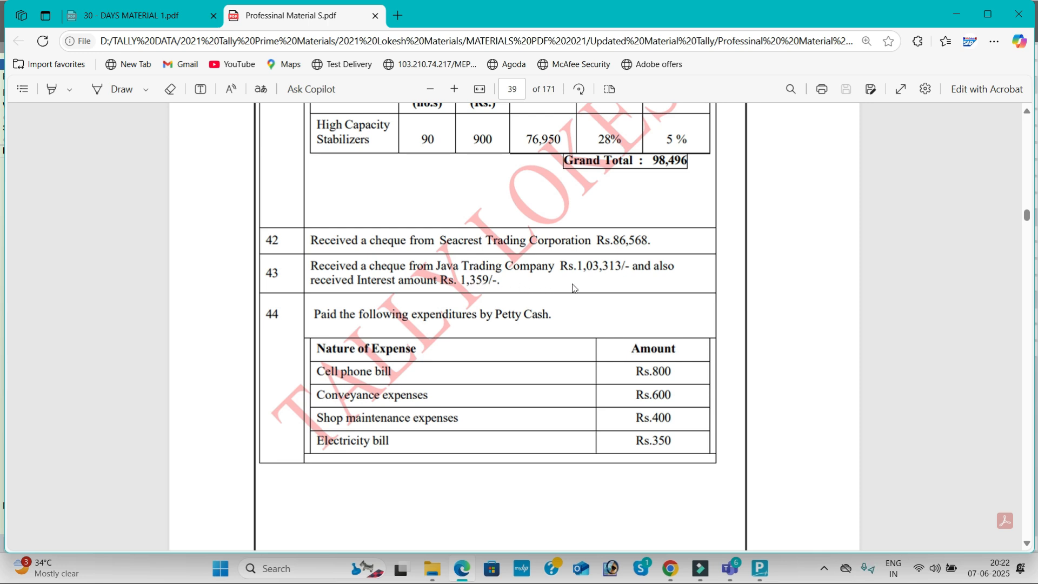
key(alt+Tab)
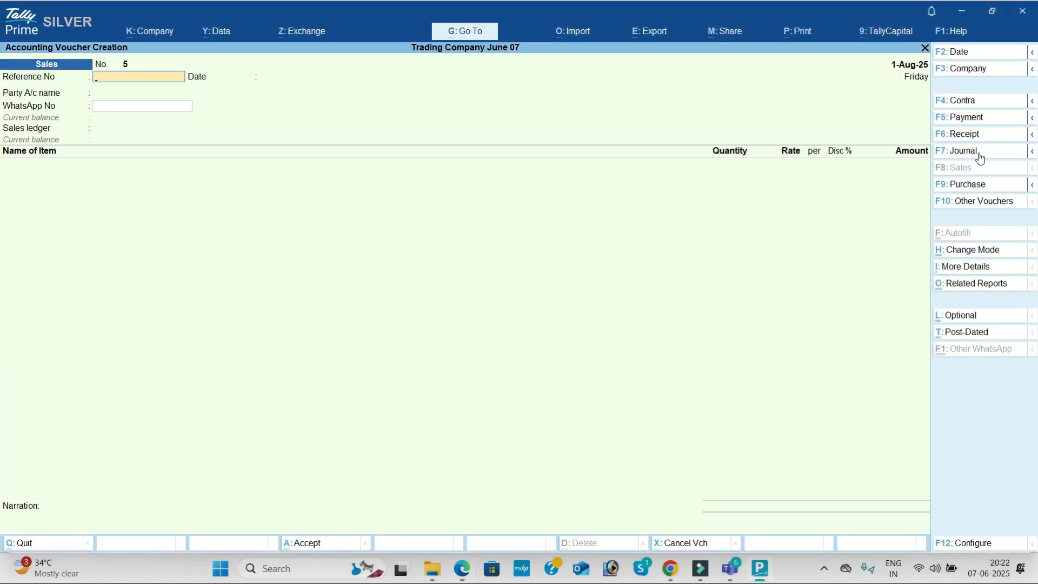
click(980, 136)
text(ja)
key(Return)
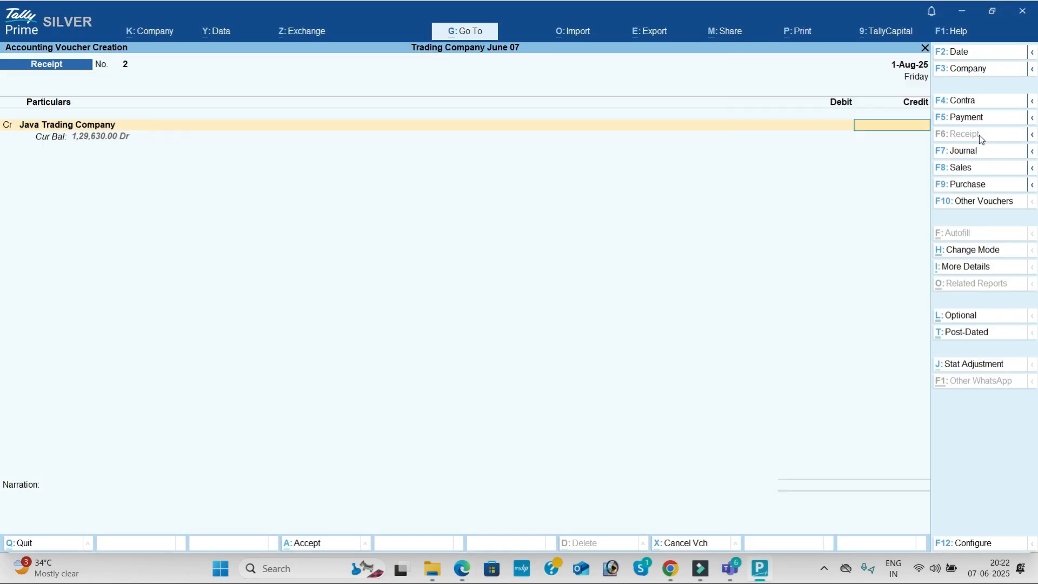
Step: Check the cheque amount in the PDF and set Java Trading Company's credit to 1,03,313
key(alt+Tab)
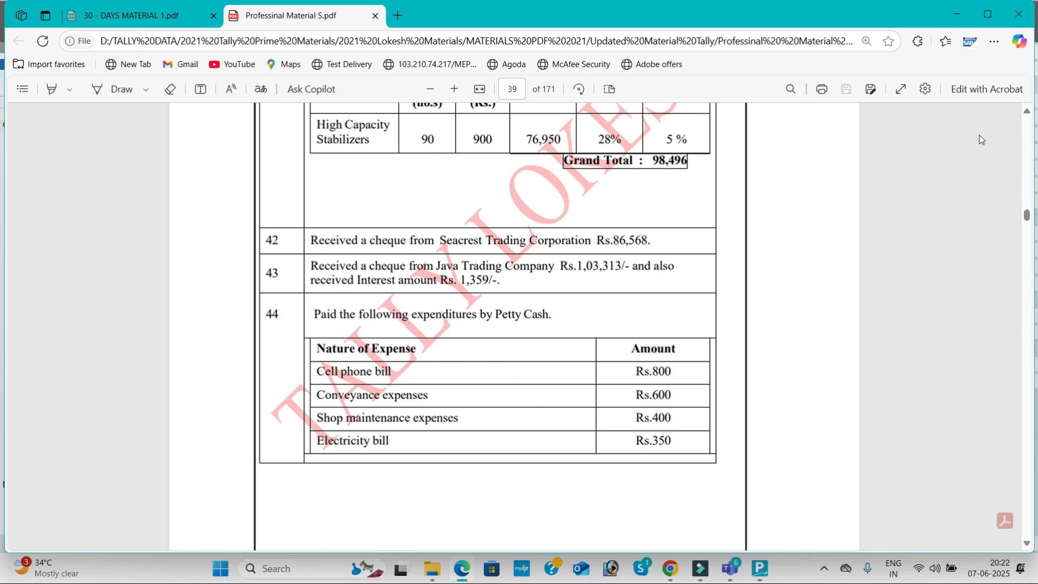
key(alt+Tab)
key(alt+Tab)
key(alt+Tab)
text(103313)
key(Return)
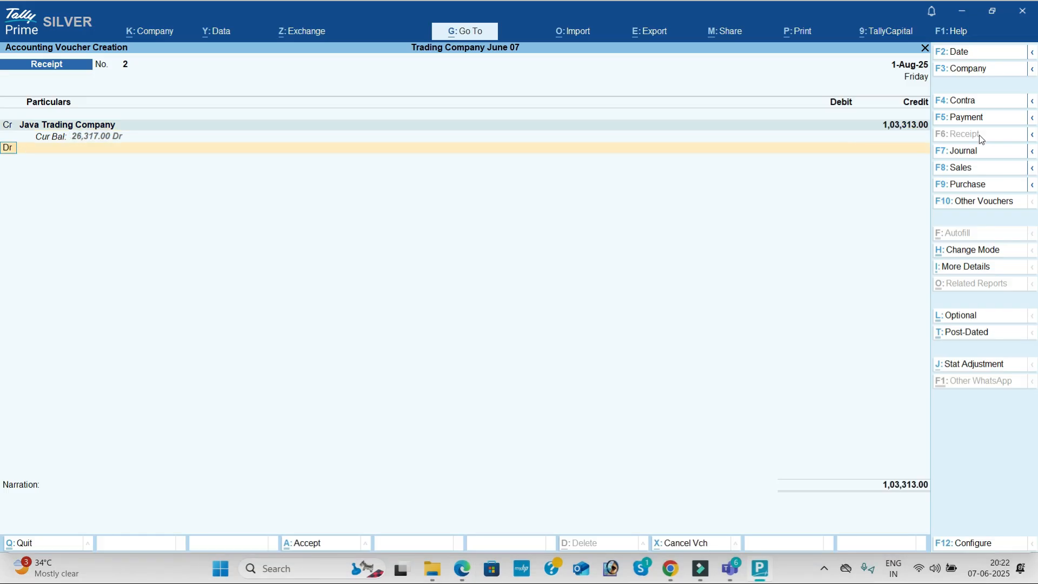
Step: Add a second credit line and create a ledger for it named Interest Received under Indirect Incomes
key(Return)
key(alt+c)
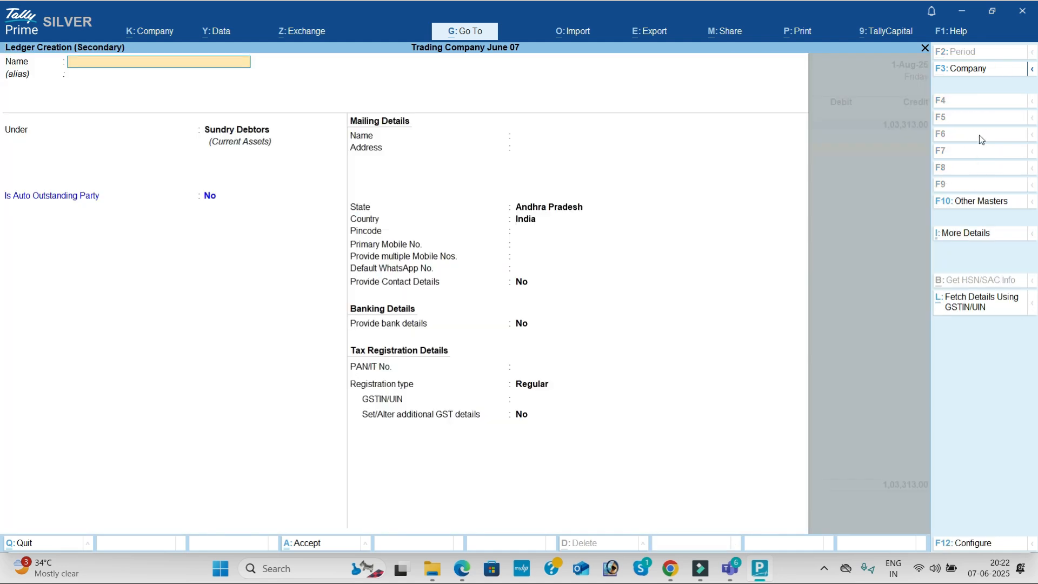
text(Interest Received)
key(Return)
text(Ind)
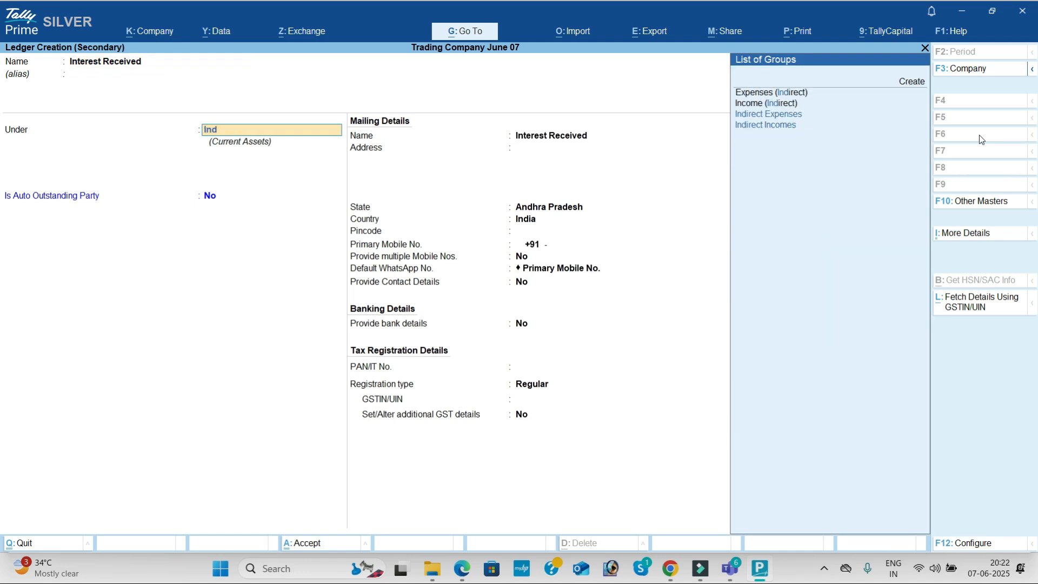
key(Return)
key(ctrl+a)
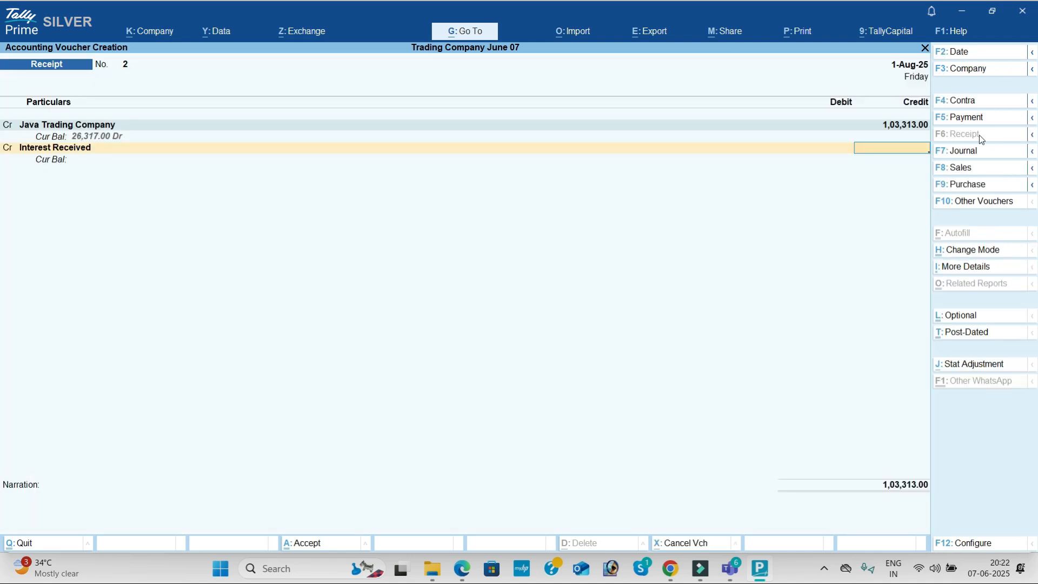
Step: Check the interest amount in the PDF and set the Interest Received credit to 1,359
key(alt+Tab)
key(alt+Tab)
text(1359)
key(Return)
key(ctrl+a)
Step: Debit Icici Bank with the total amount received and save the receipt voucher
key(alt+Tab)
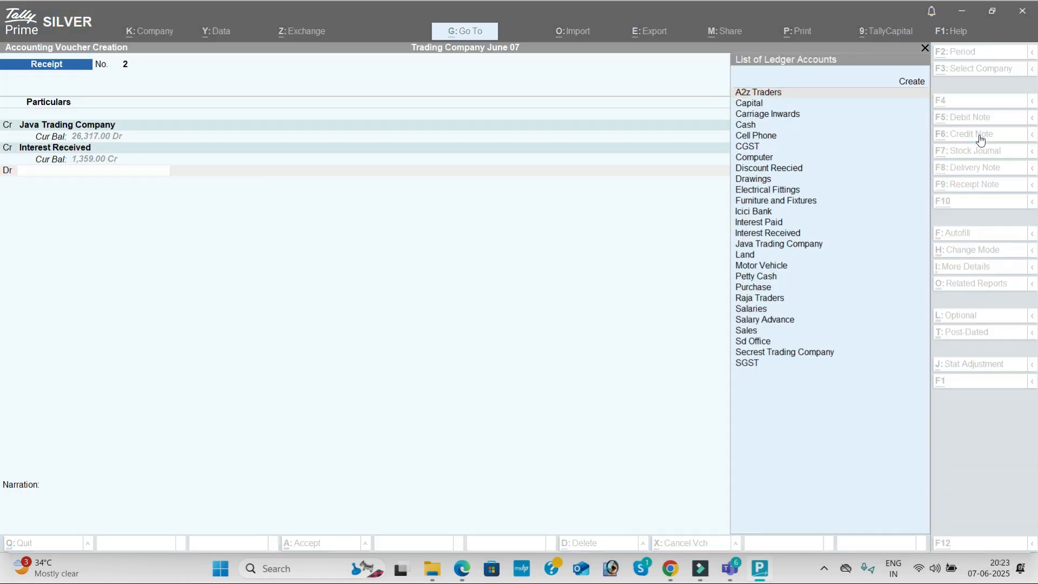
key(alt+Tab)
text(I)
key(Return)
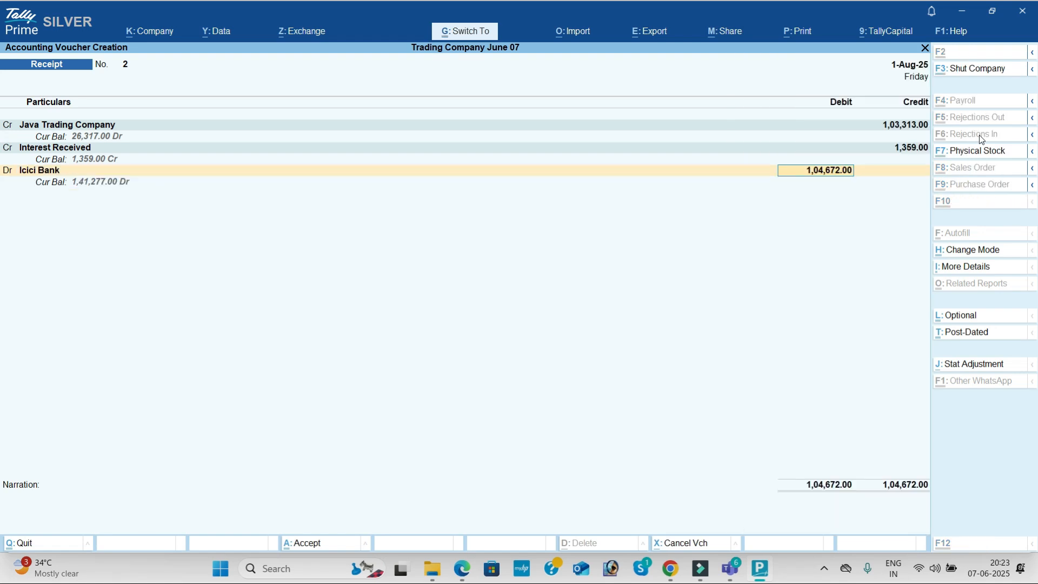
key(ctrl+a)
Step: Find the goods return to A2Z Traders, transaction 50, in the PDF and change the voucher type to Debit Note
key(alt+Tab)
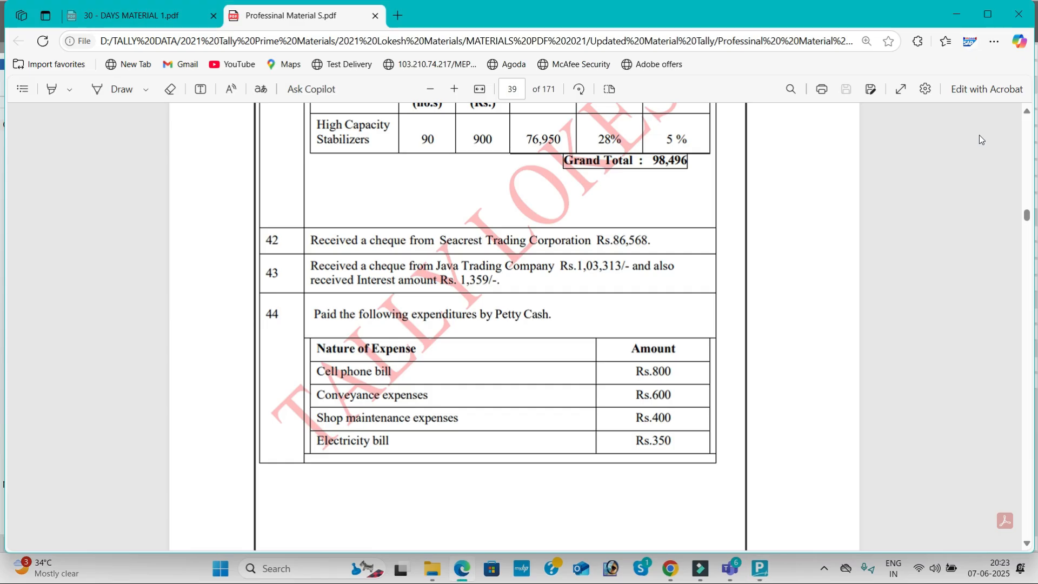
scroll(621, 255, down, 10)
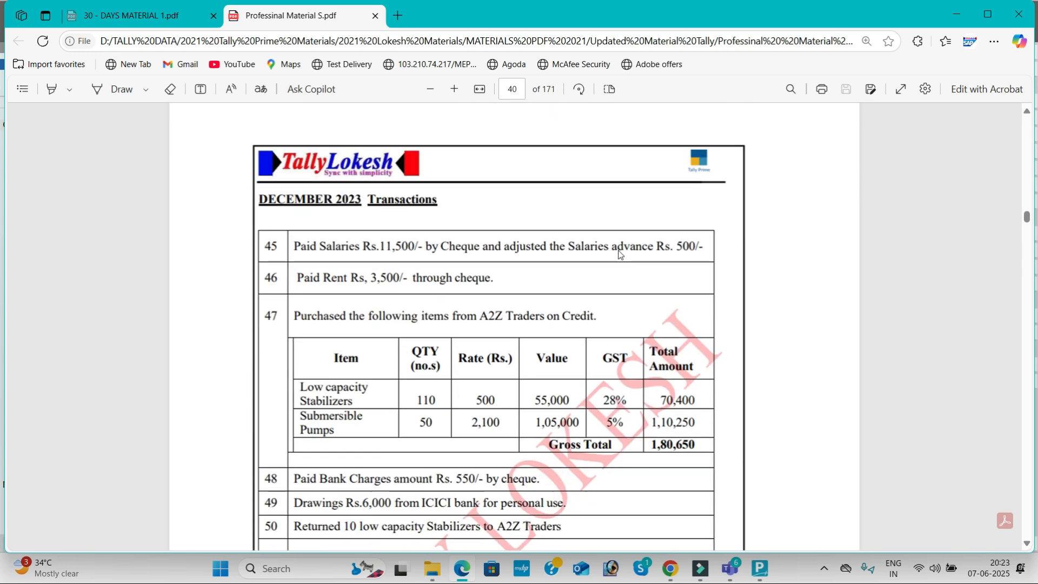
scroll(621, 255, down, 1)
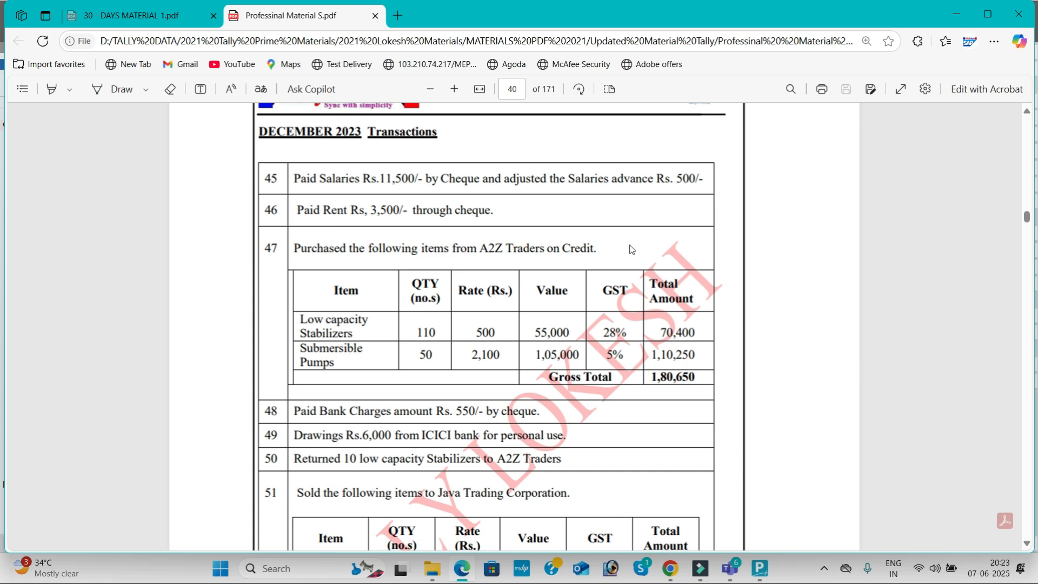
scroll(630, 250, down, 8)
scroll(437, 247, up, 3)
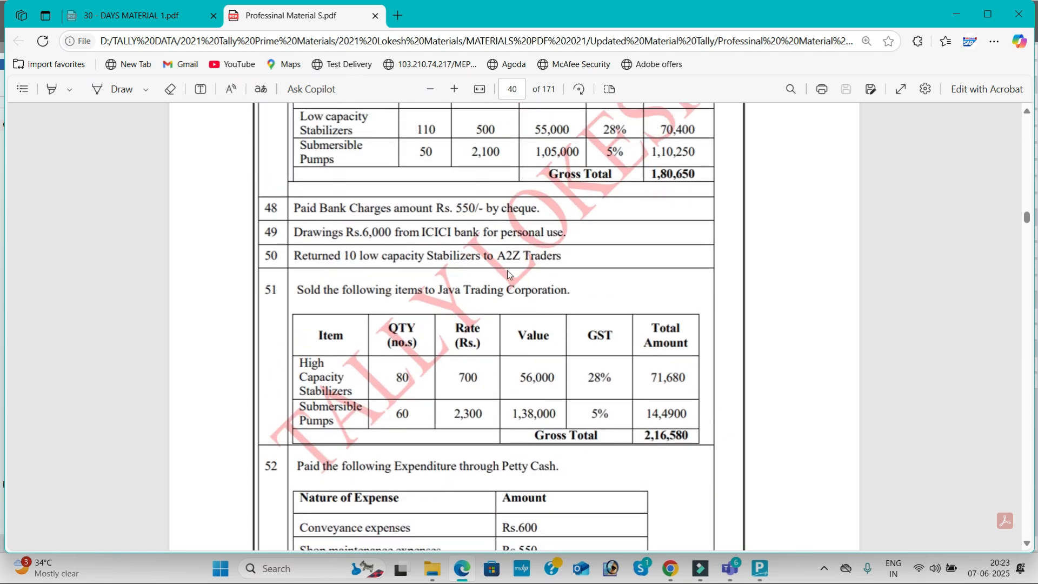
key(alt+Tab)
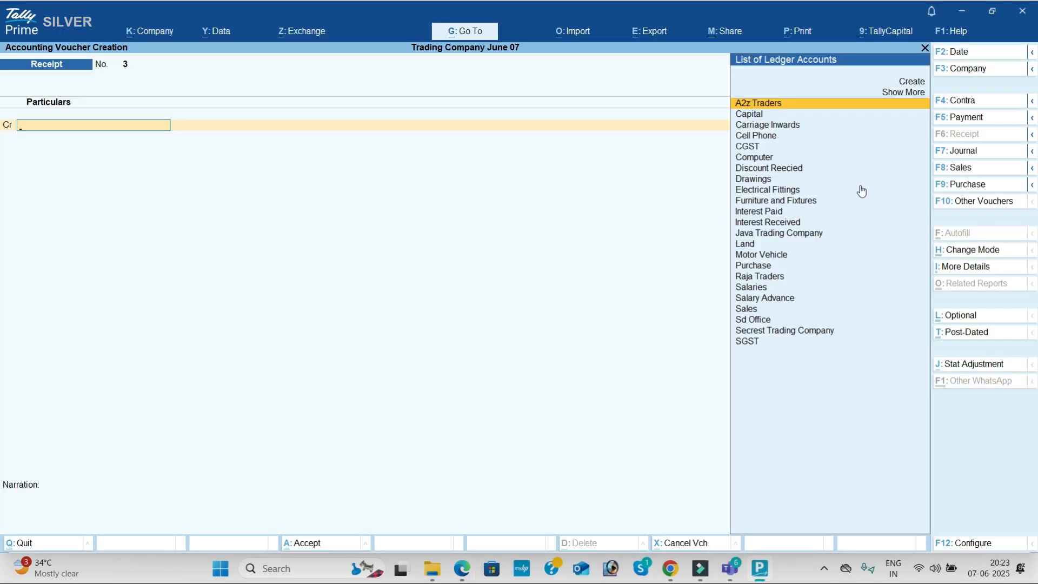
click(982, 201)
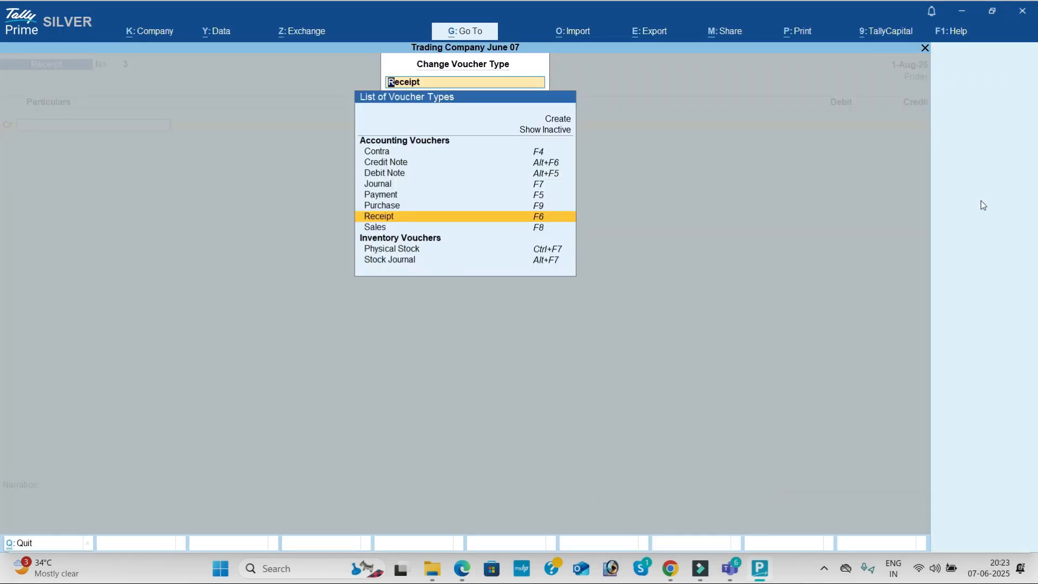
key(Up)
key(Up)
key(Up)
key(Up)
key(Up)
key(Down)
key(Return)
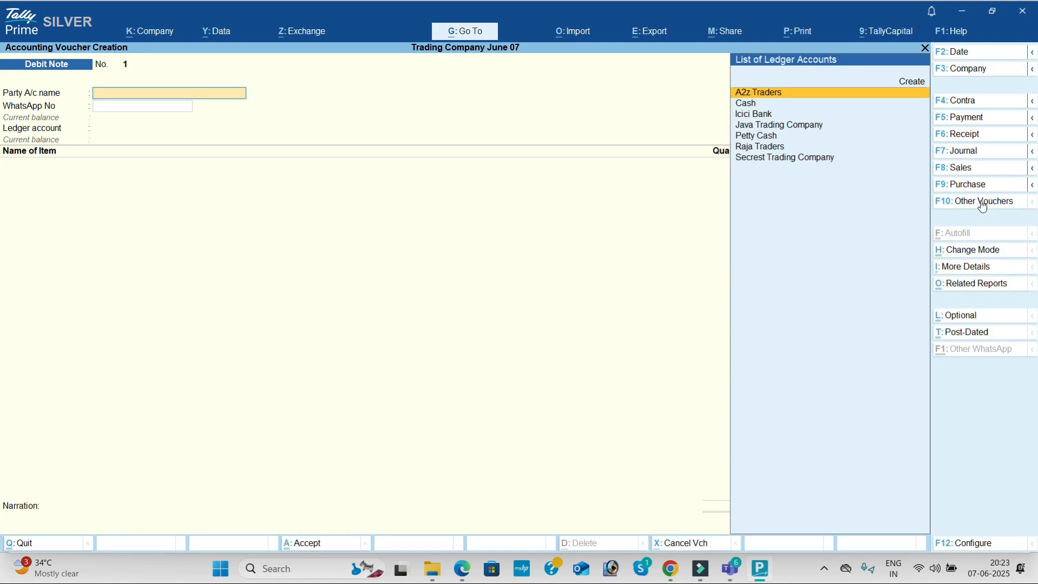
Step: Choose A2z Traders as the debit note's party, accept the default party details and use the Purchase ledger
key(Return)
key(Return)
key(Return)
key(Return)
key(Return)
key(Return)
key(Return)
key(Return)
key(Return)
key(Return)
key(Return)
key(Return)
key(Return)
key(Return)
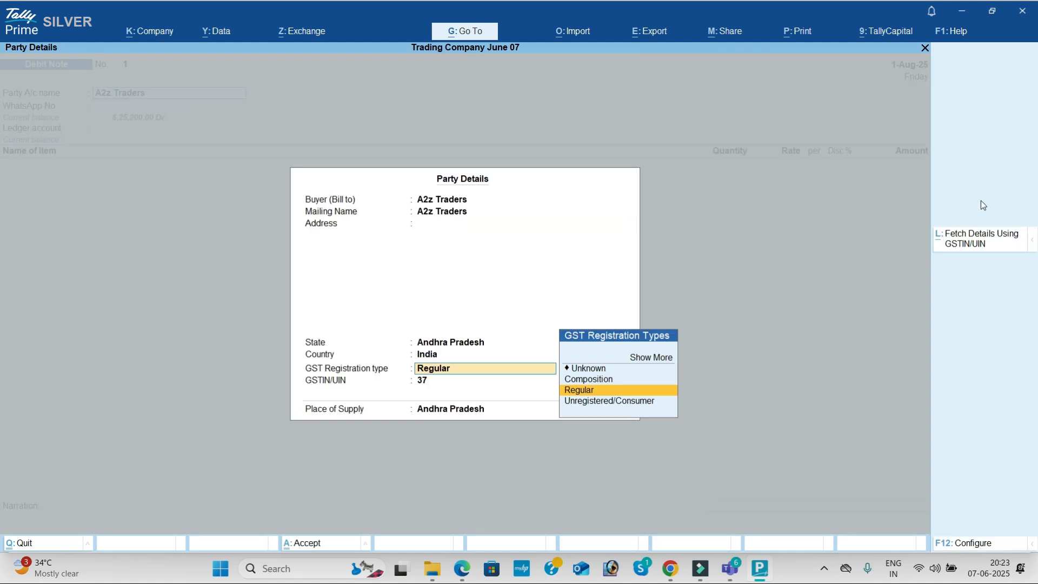
key(Return)
key(Return)
Step: Add Low Capacity Stabilizers to the debit note with quantity 10 nos and the default rate of 400, checking the quantity in the PDF
text(L)
key(Return)
key(Return)
key(alt+Tab)
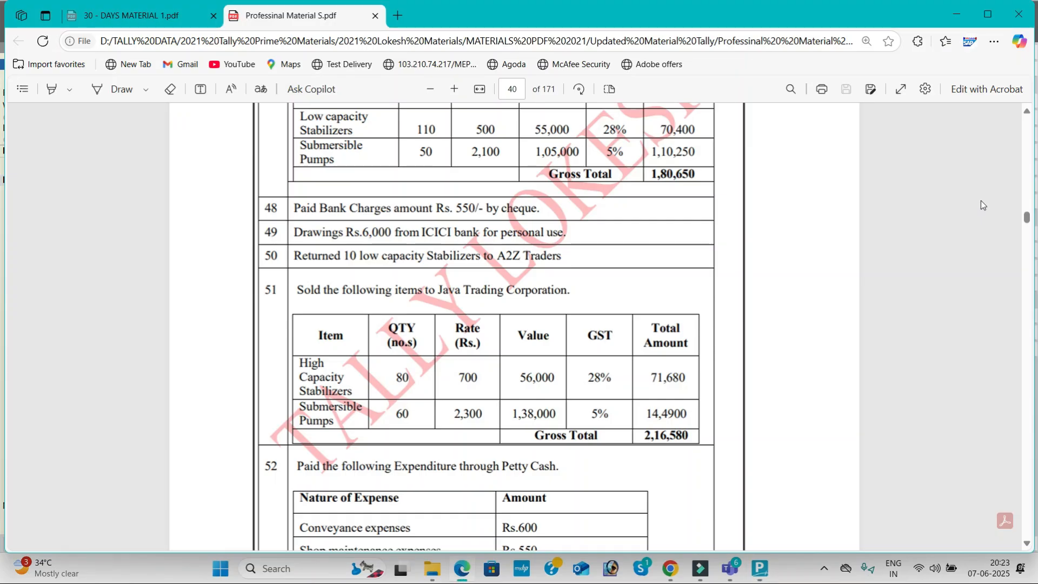
key(alt+Tab)
text(10)
key(Return)
key(Return)
key(Return)
key(Return)
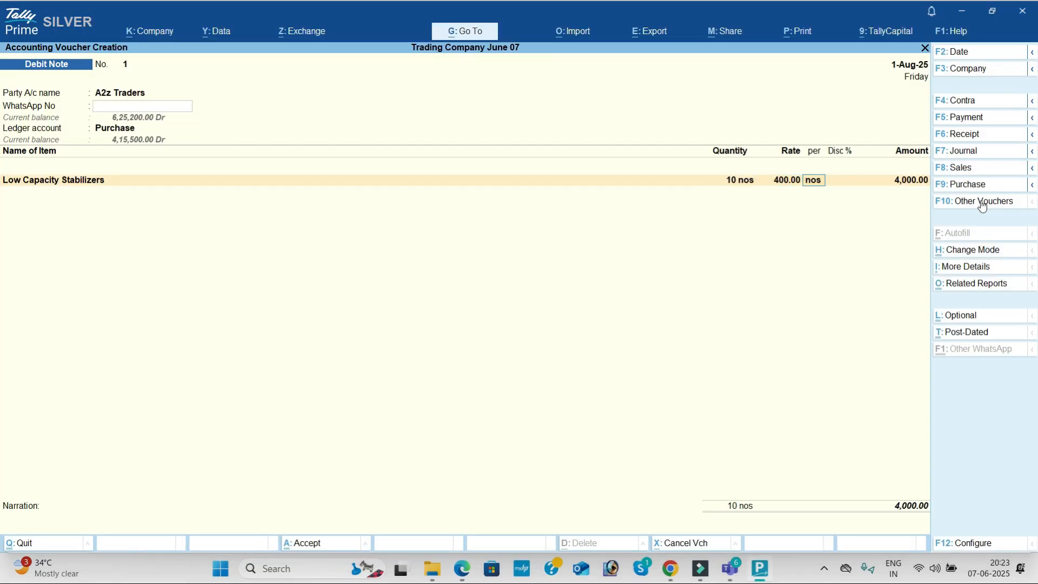
key(Return)
key(Return)
key(Return)
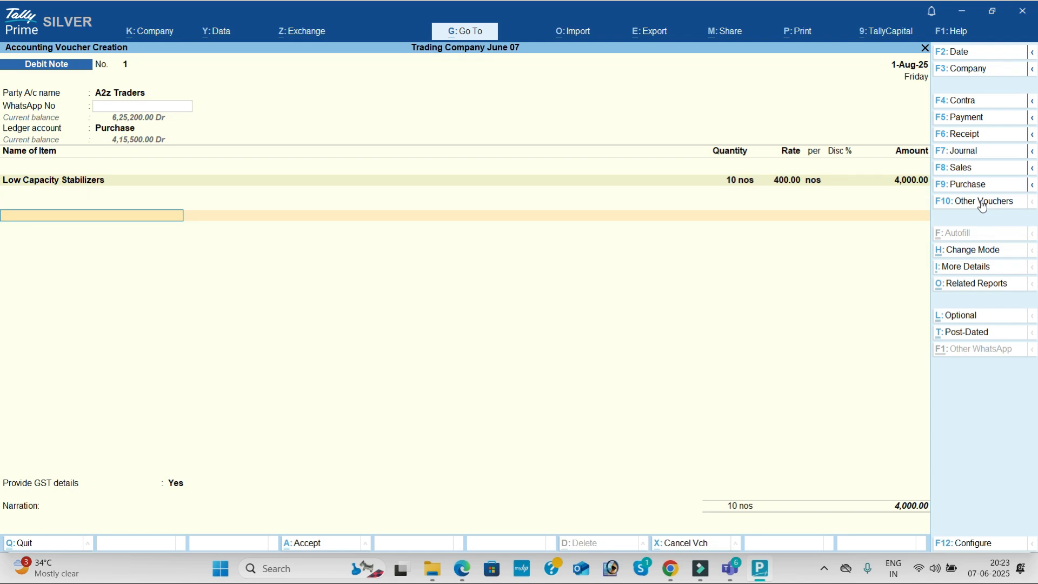
Step: Add the CGST and SGST ledgers to the debit note, set Provide GST details to No and save it
text(Cg)
key(Return)
key(Return)
text(Sg)
key(Return)
key(Return)
key(Return)
key(Up)
key(Return)
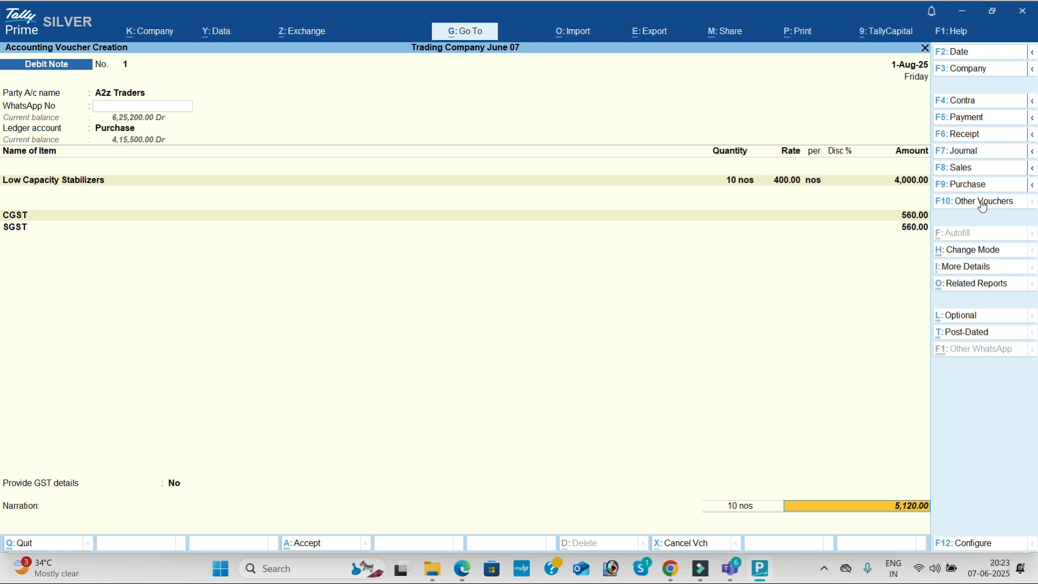
key(Return)
key(Return)
key(Return)
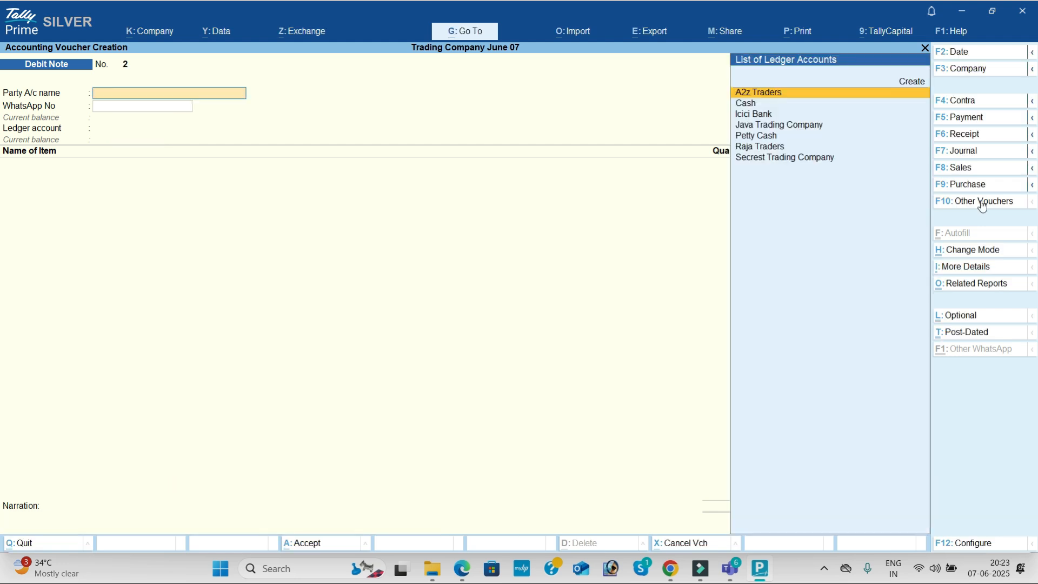
Step: Find Java Trading Corporation's sales return, transaction 54, in the PDF and change the voucher type to Credit Note
key(alt+Tab)
scroll(484, 186, down, 6)
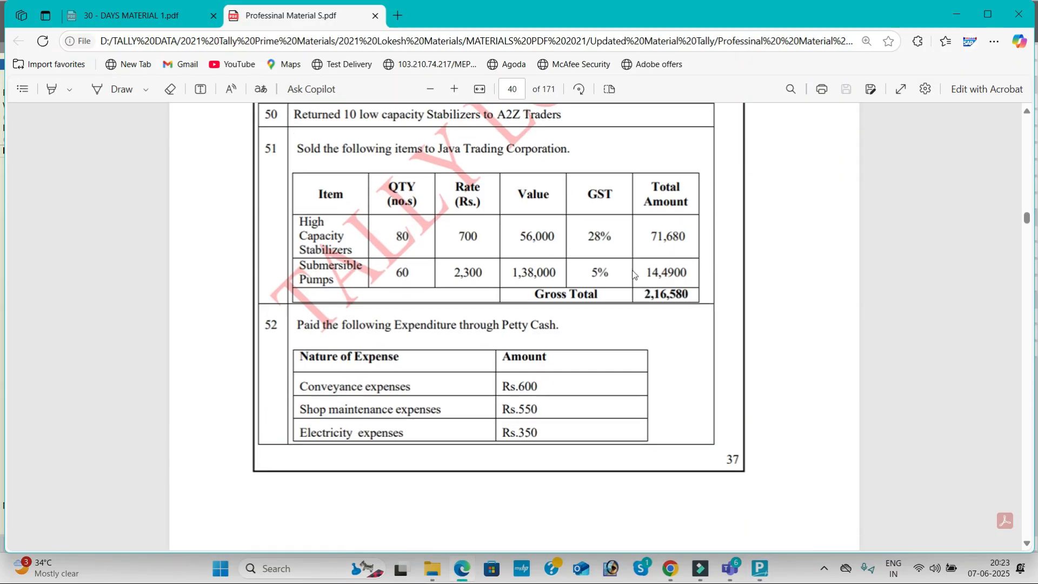
scroll(523, 220, down, 6)
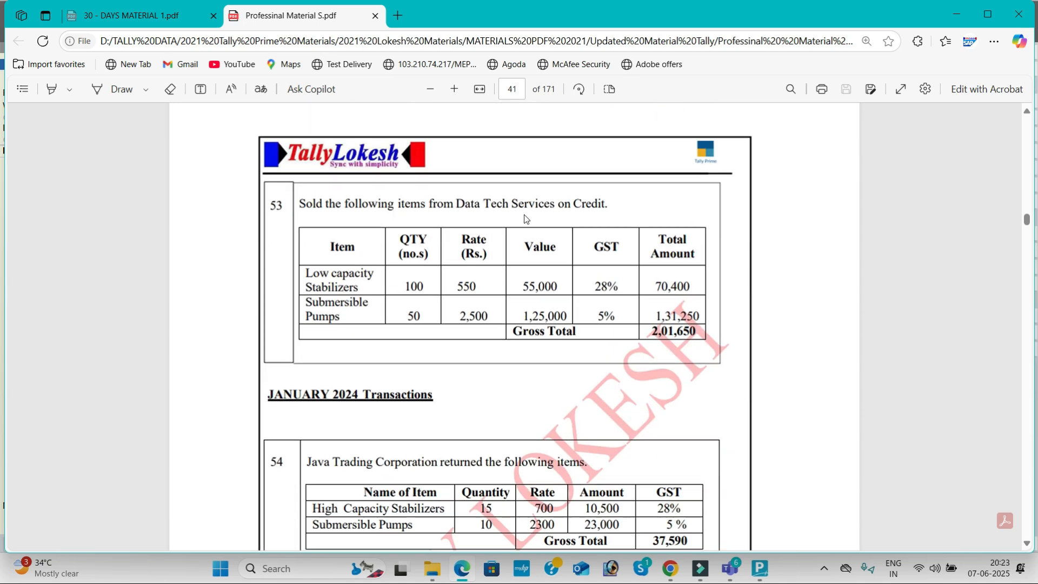
scroll(519, 259, down, 3)
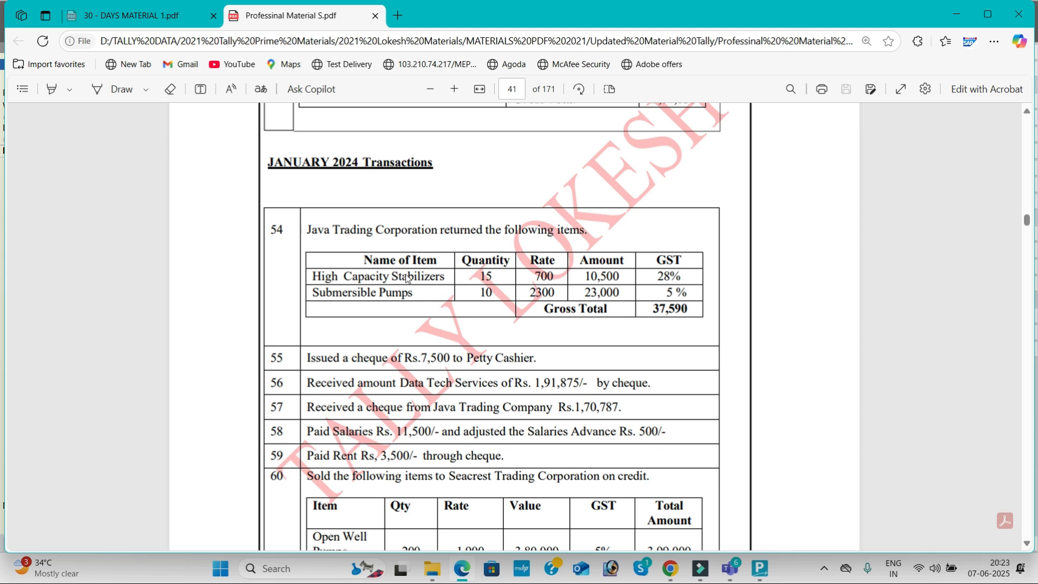
key(alt+Tab)
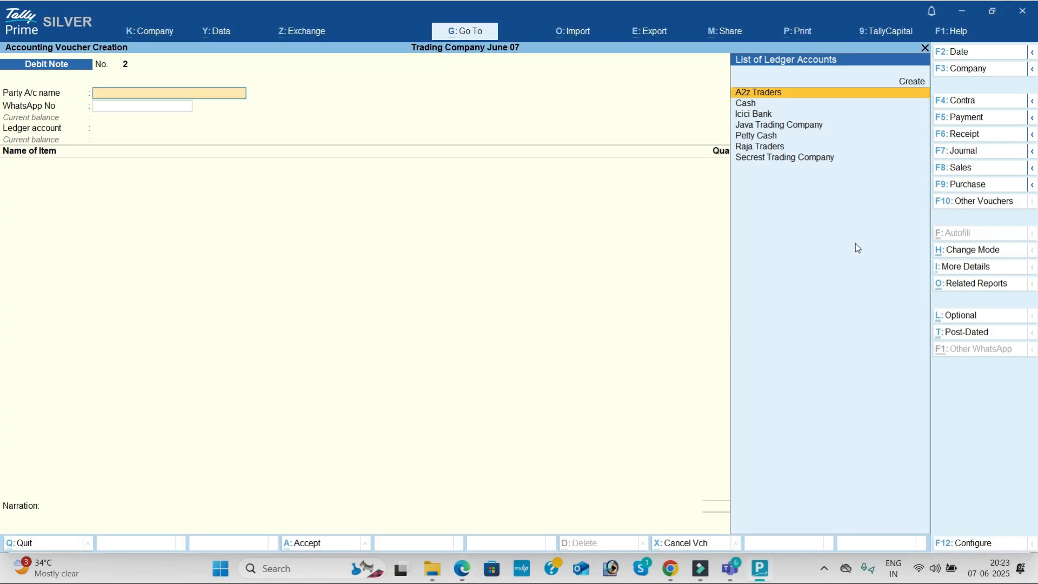
click(973, 203)
key(Up)
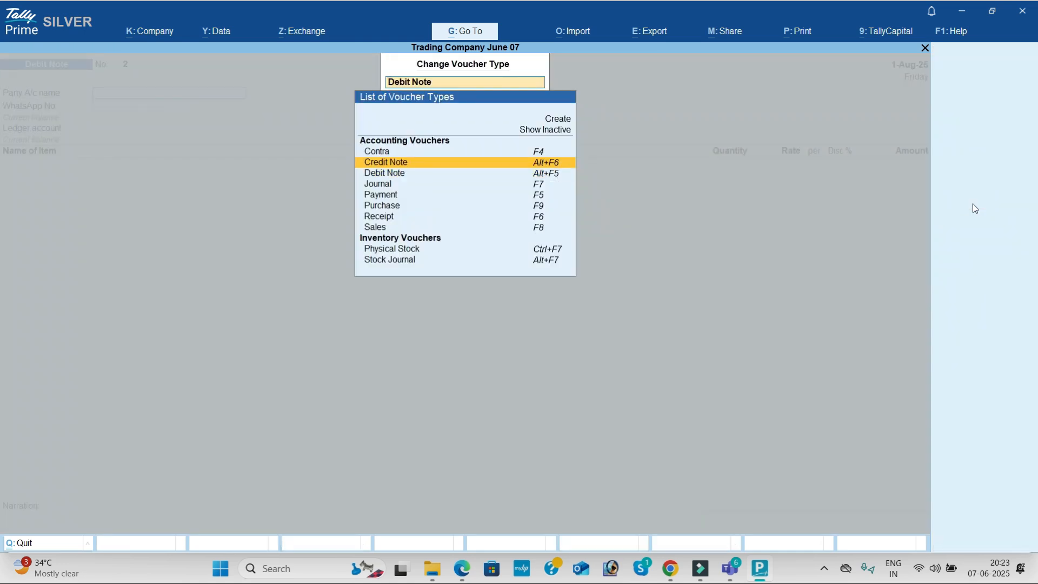
key(Return)
Step: Choose Java Trading Company as the credit note's party, accept its default details and select the Sales ledger
text(Java Trading Company)
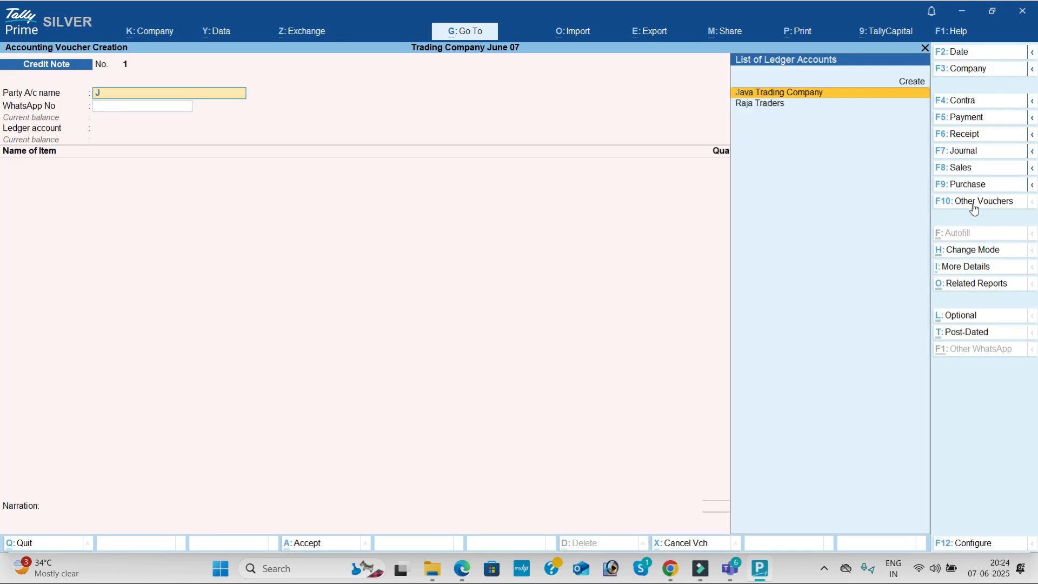
key(Return)
key(ctrl+a)
key(ctrl+a)
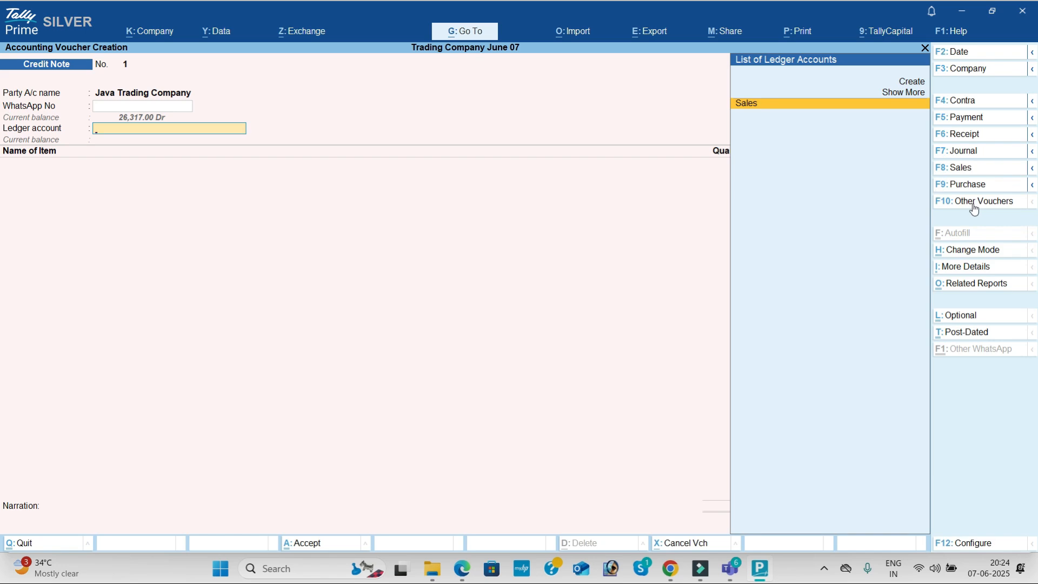
key(Return)
Step: Add High Capacity Stabilizers to the credit note with quantity 15 nos and rate 700, checking the figures in the PDF
key(alt+Tab)
key(alt+Tab)
text(H)
key(Return)
key(Return)
key(alt+Tab)
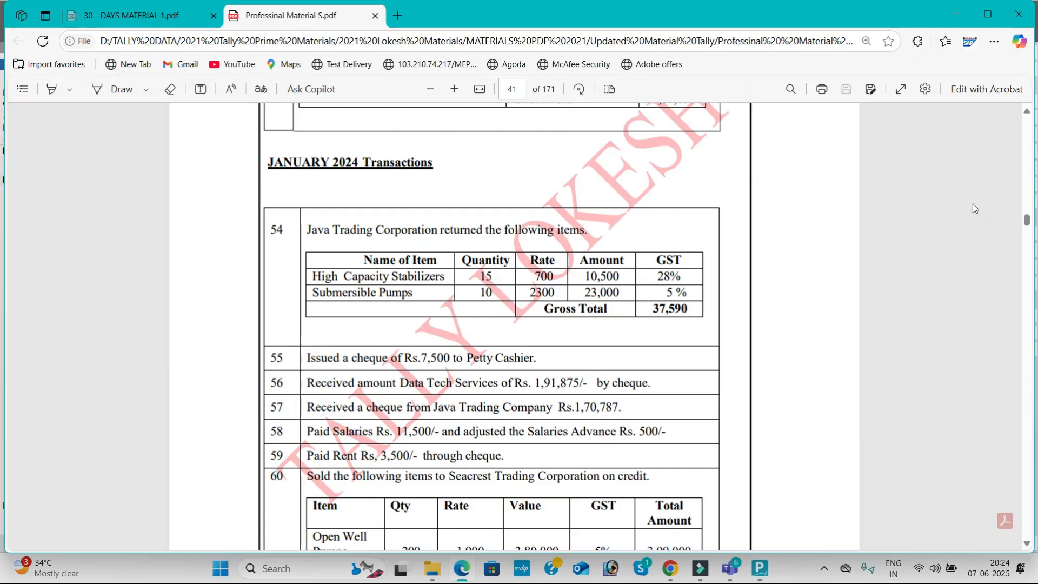
key(alt+Tab)
text(15)
key(Return)
key(Return)
text(700)
key(Return)
key(Return)
key(Return)
key(Return)
key(Return)
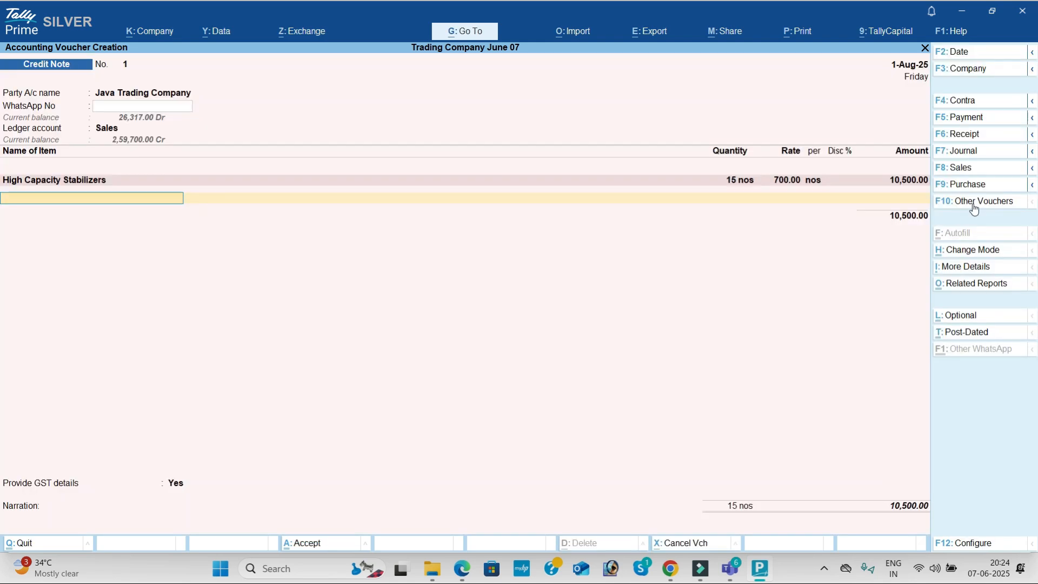
Step: Add Submercible Pumps to the credit note with quantity 10 nos and rate 2,300, checking the figures in the PDF
key(alt+Tab)
key(alt+Tab)
text(Su)
key(Return)
key(Return)
key(alt+Tab)
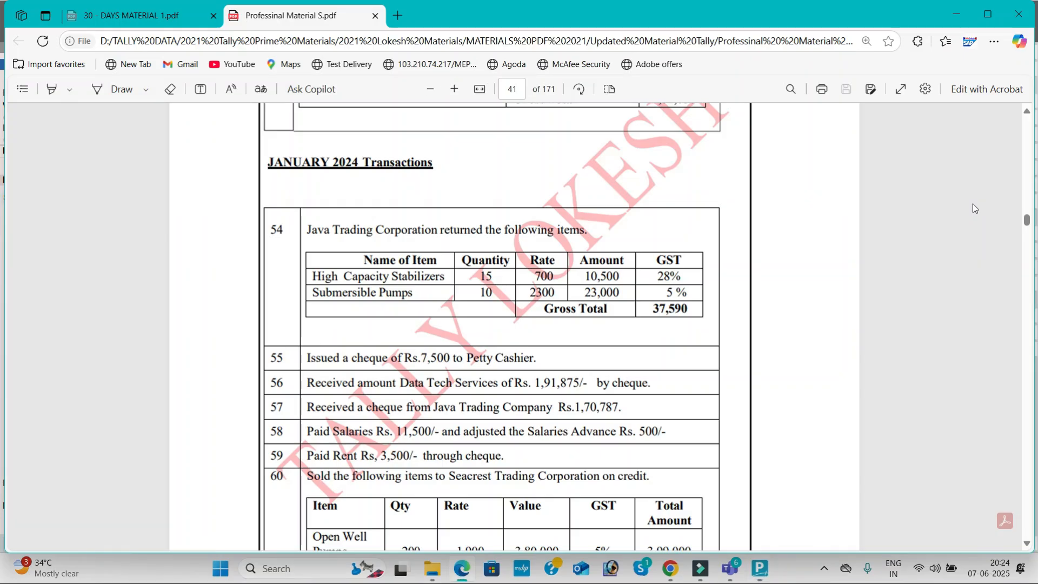
key(alt+Tab)
text(10)
key(Return)
text(2300)
key(Return)
key(Return)
key(Return)
key(Return)
key(Return)
Step: Add the CGST and SGST ledgers to the credit note, set Provide GST details to No and save it
text(cg)
key(Return)
text(sg)
key(Return)
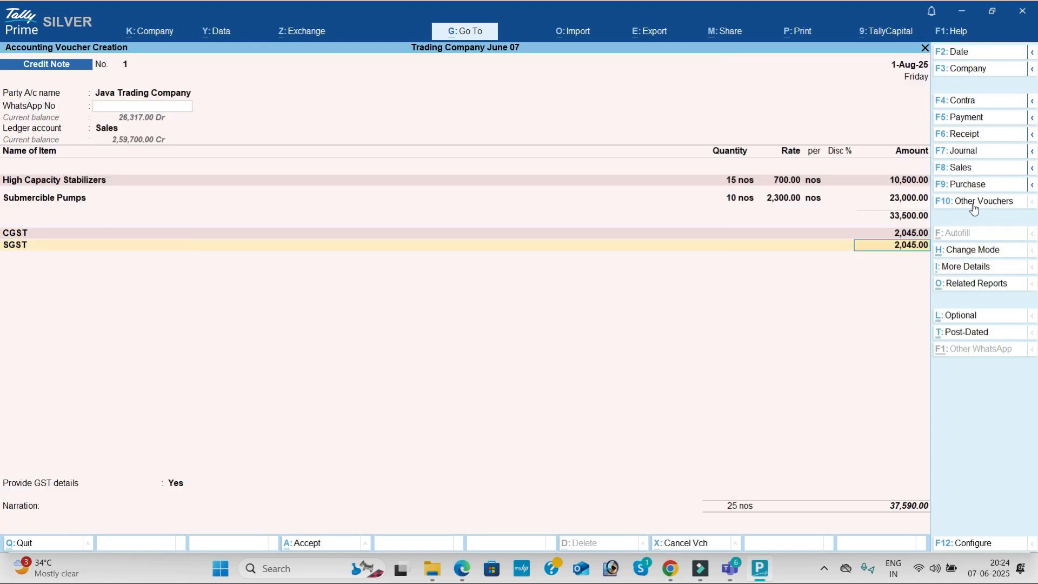
key(Return)
key(Return)
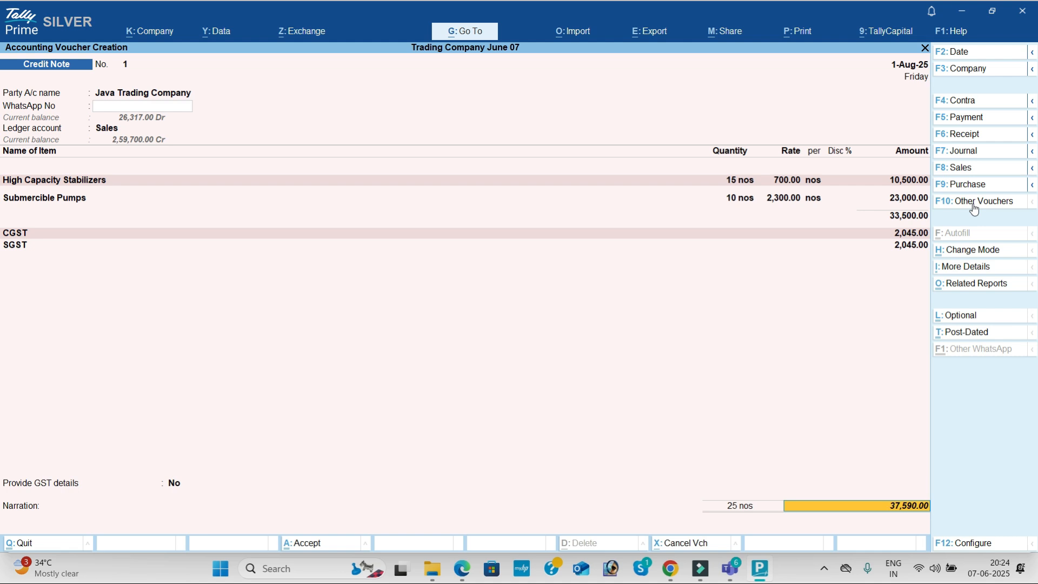
key(Return)
key(Return)
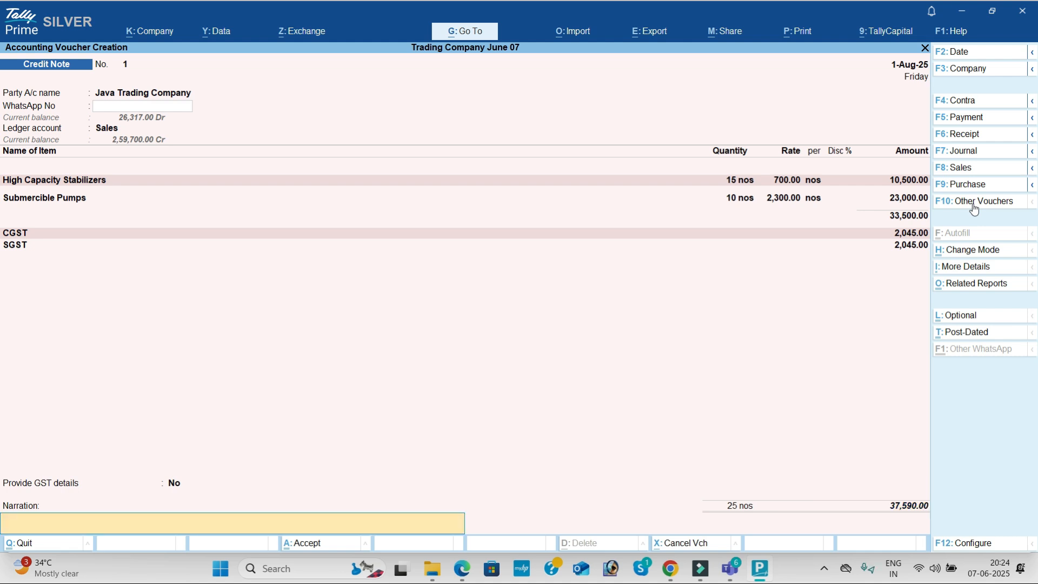
key(Return)
Step: Find the Provision Entries on page 44 of the PDF and change the voucher type to Journal
key(alt+Tab)
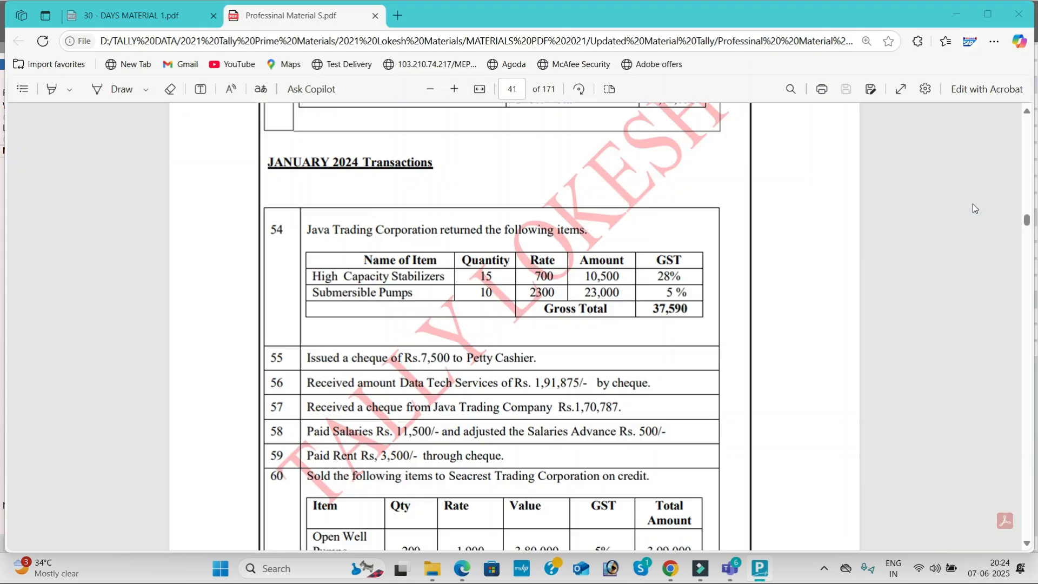
scroll(570, 292, down, 2)
scroll(569, 293, down, 2)
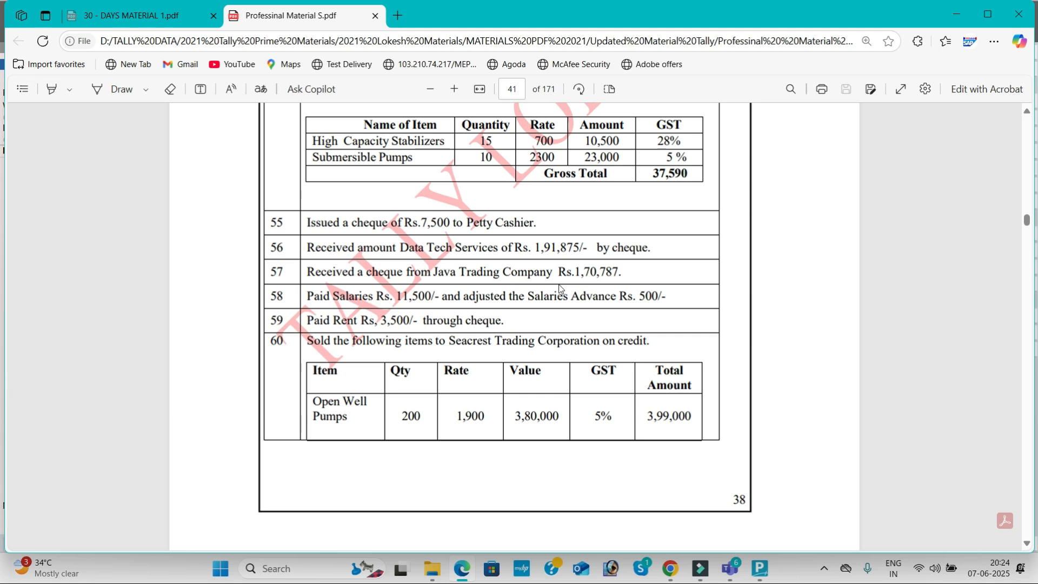
scroll(561, 290, down, 10)
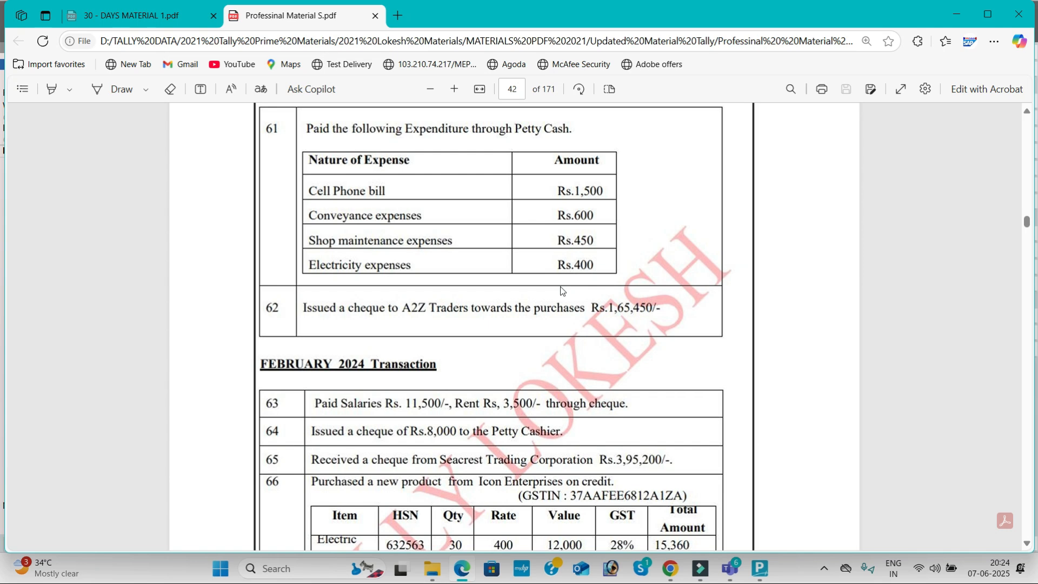
scroll(561, 291, down, 8)
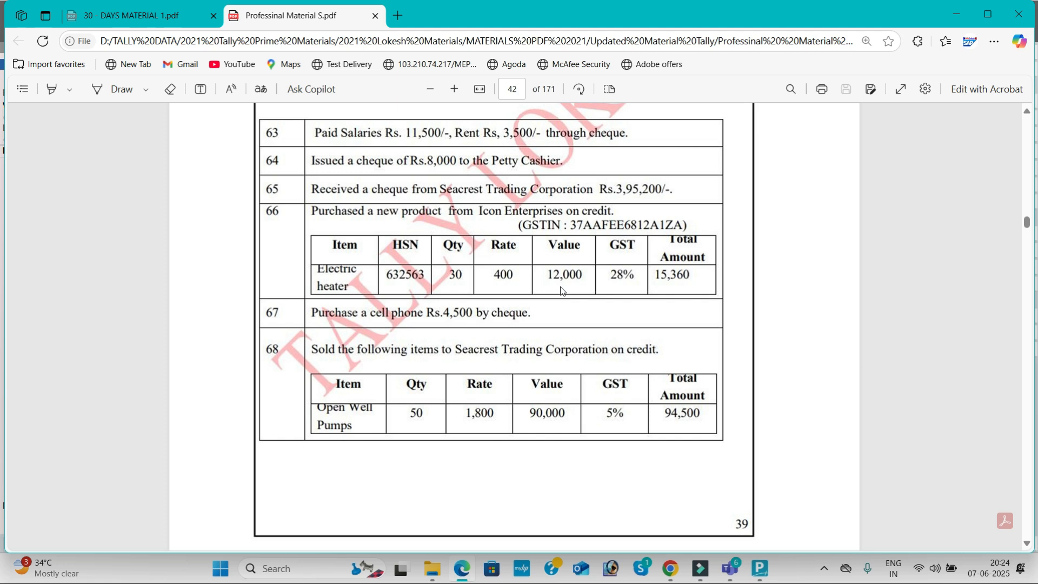
scroll(561, 290, down, 10)
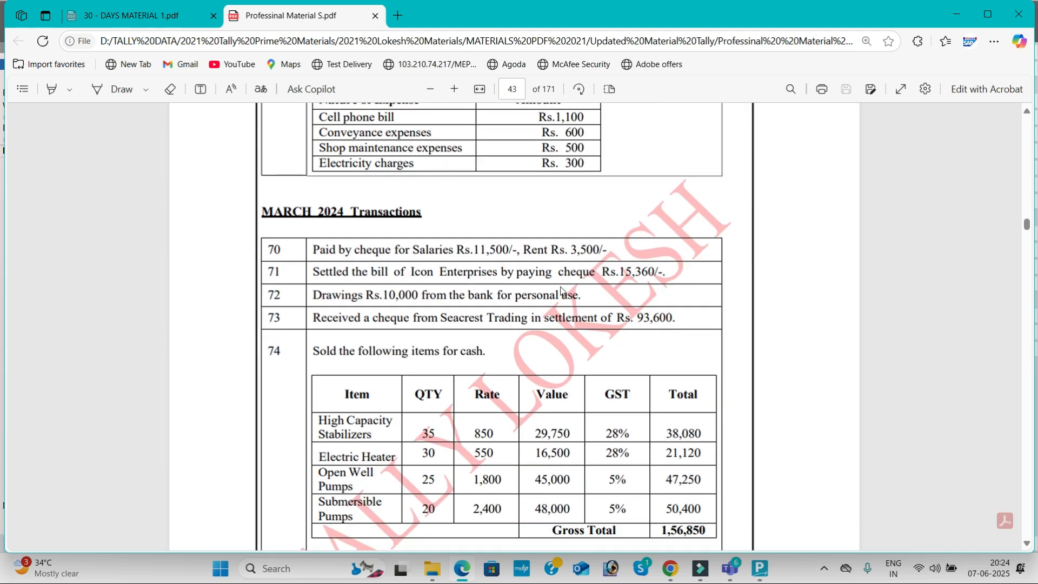
scroll(560, 290, down, 15)
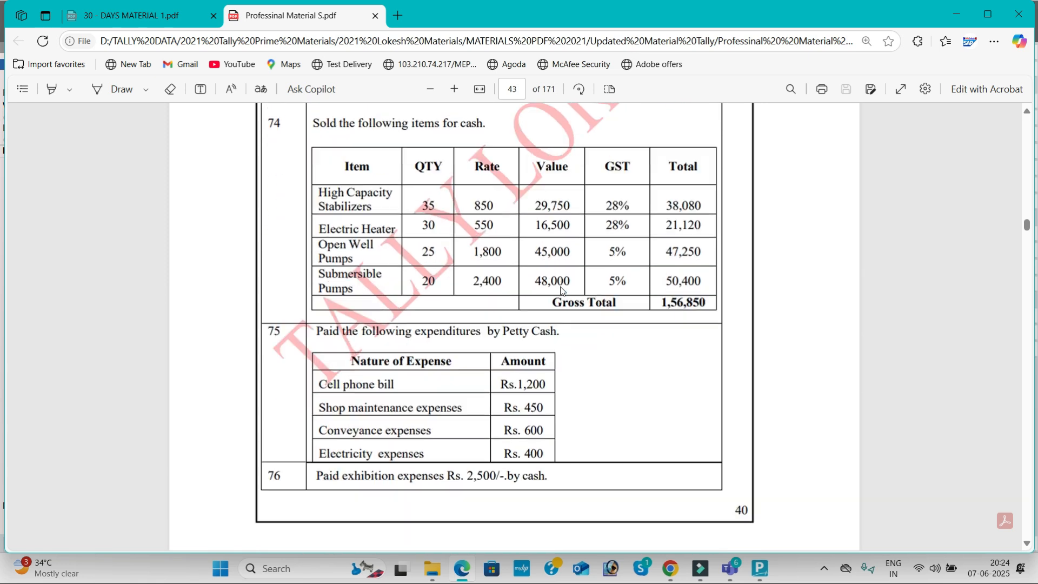
scroll(560, 291, down, 3)
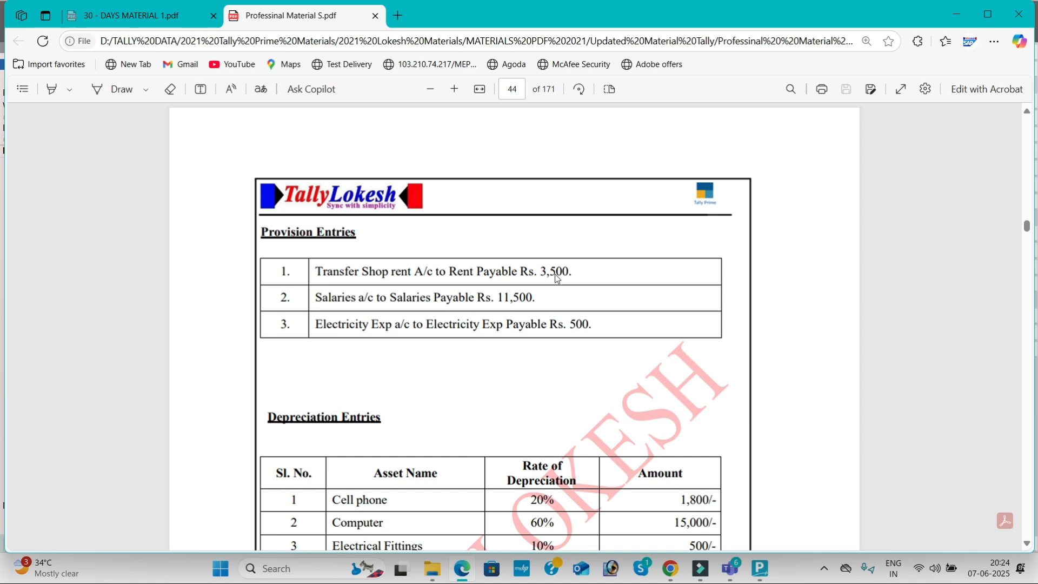
key(alt+Tab)
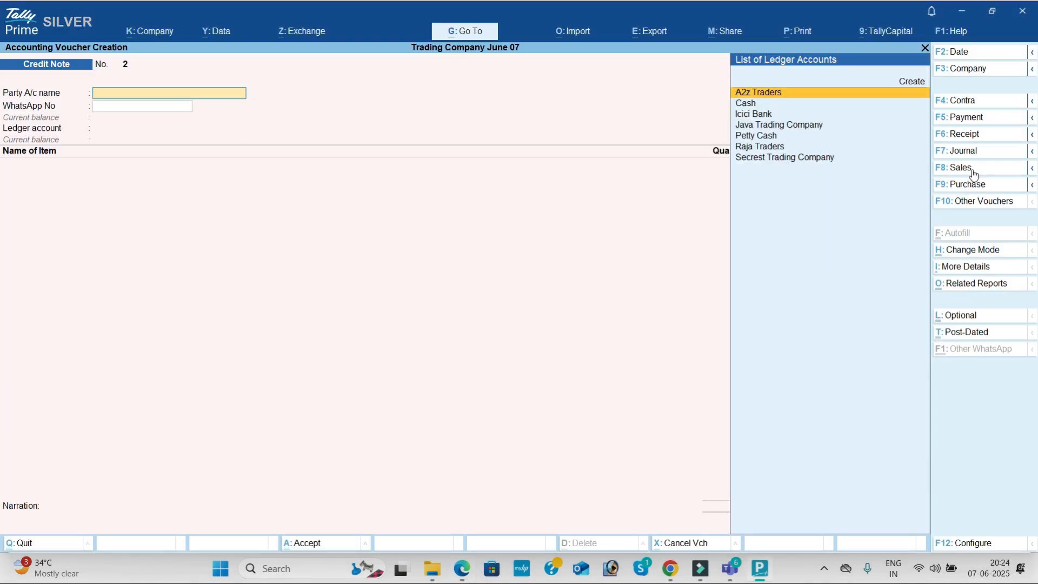
click(982, 150)
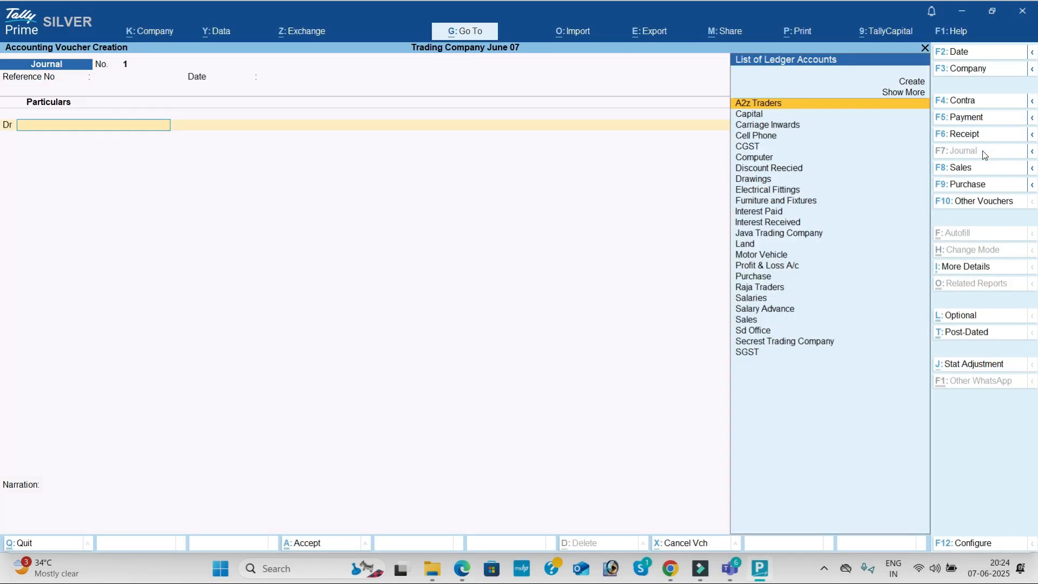
Step: Create a Rent ledger under Indirect Expenses for the journal's debit entry
key(alt)
key(alt)
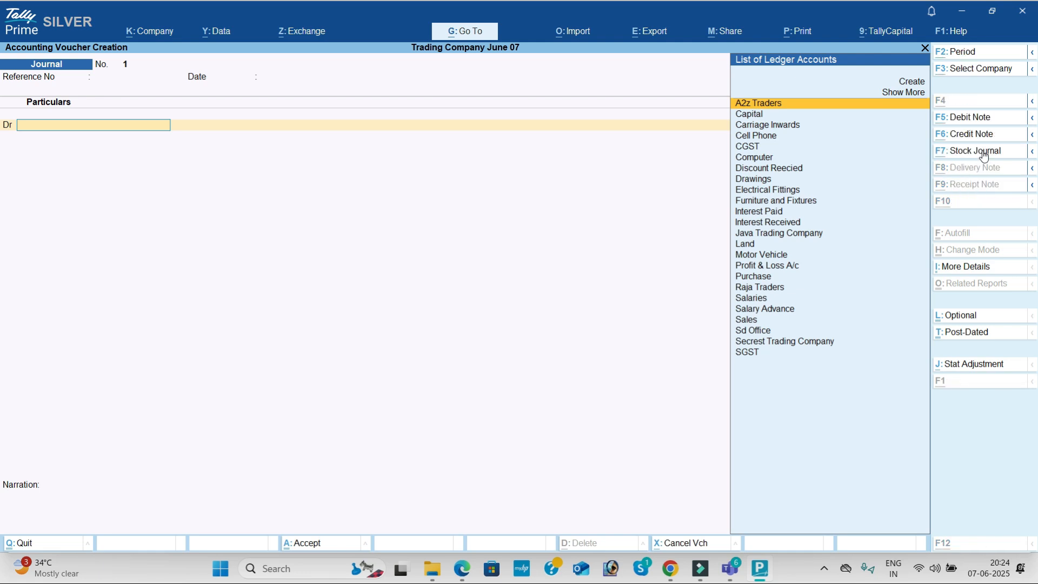
key(alt+c)
text(Rent)
key(Return)
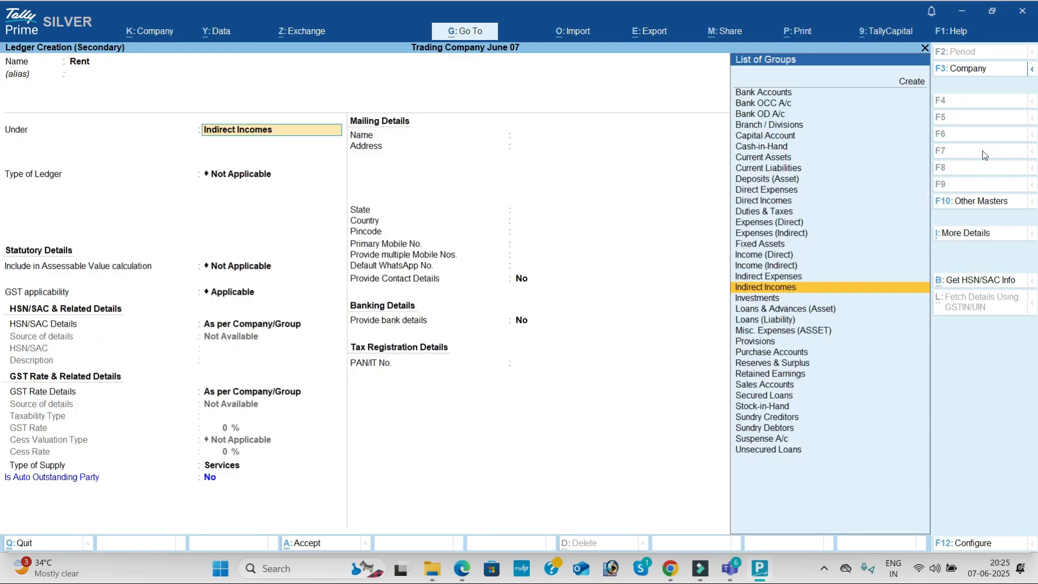
key(Up)
key(Return)
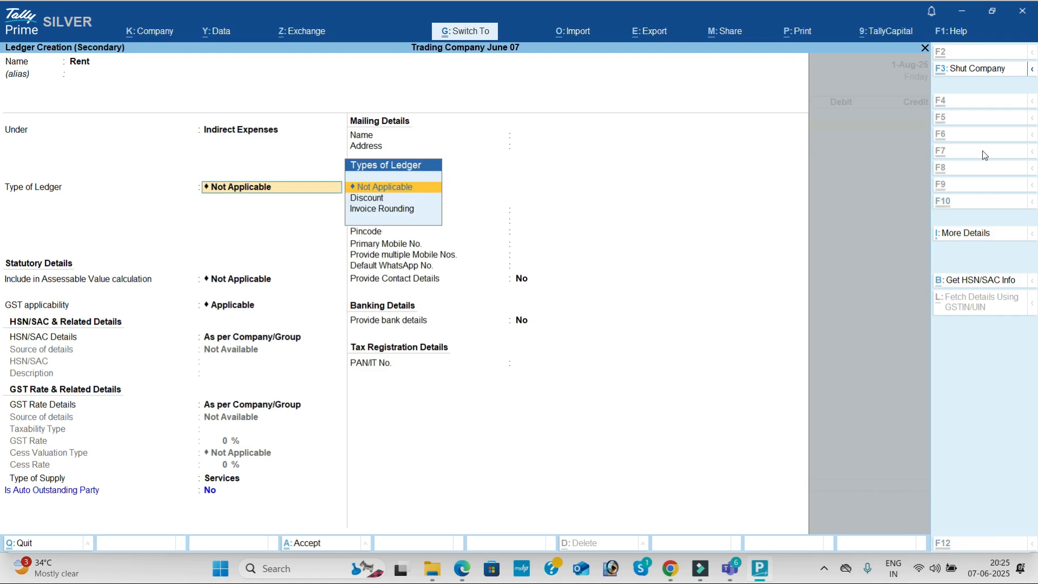
key(ctrl+a)
Step: Debit Rent with 3,500 in the journal, checking the amount in the PDF
key(alt+Tab)
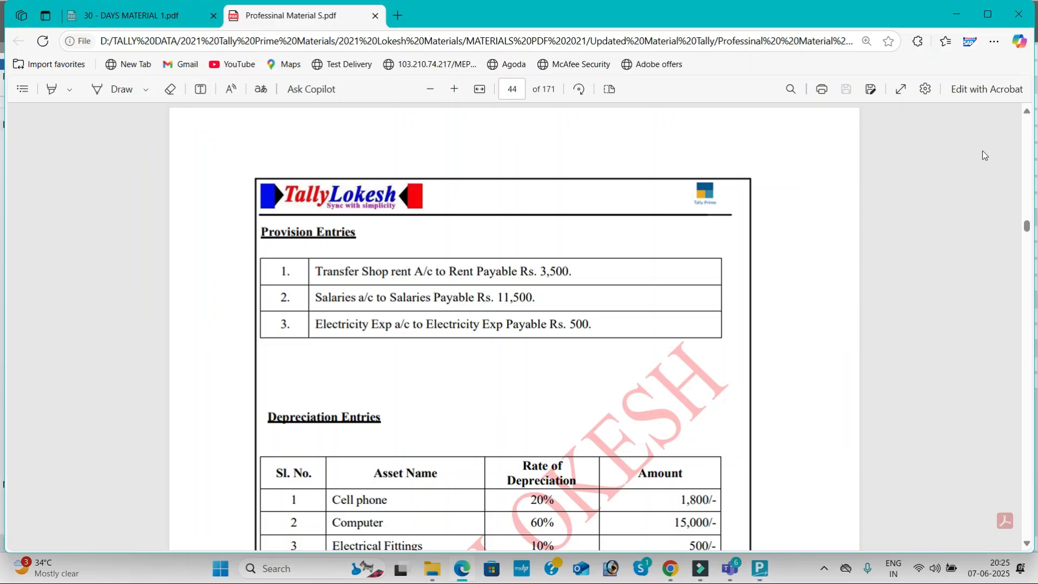
key(alt+Tab)
text(3500)
key(Return)
key(Return)
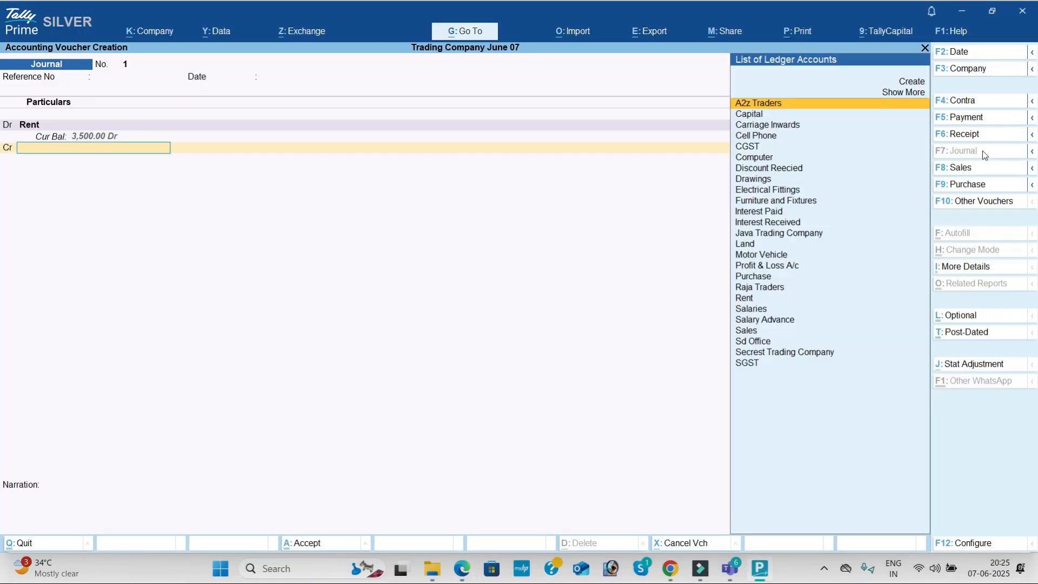
Step: Create a Rent Payable ledger under Provisions for the journal's credit entry
key(alt+c)
text(Rent Payable)
key(Return)
key(Return)
text(Provisions)
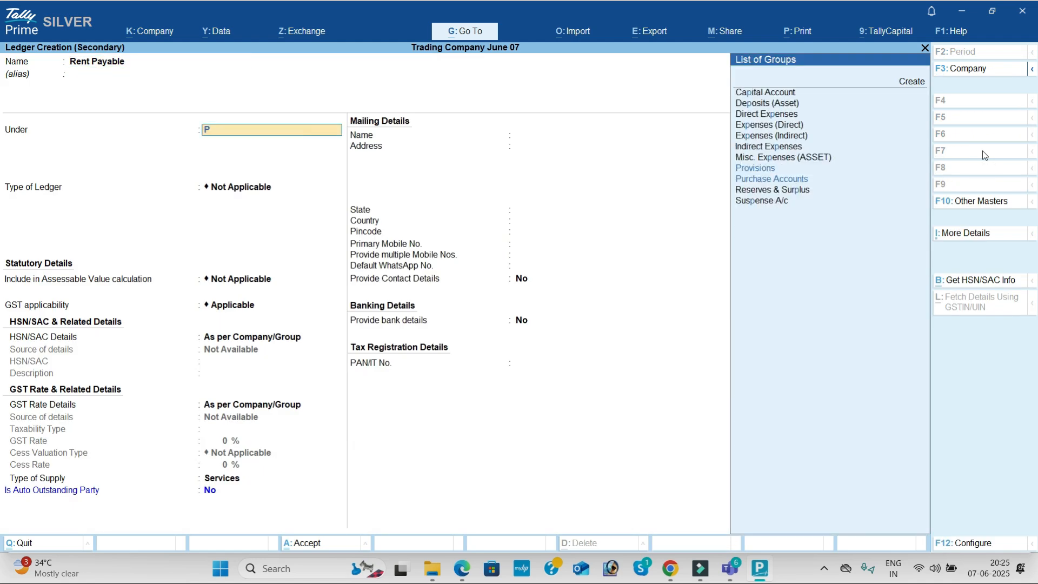
key(Return)
key(ctrl+a)
Step: Accept the 3,500 credit to Rent Payable, save the journal and check the next provision entry in the PDF
key(Return)
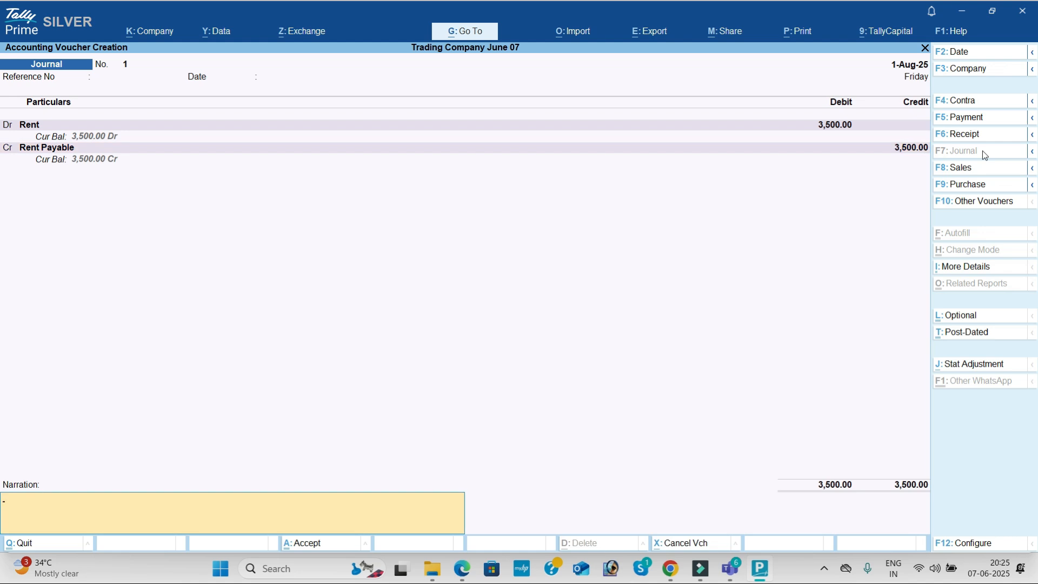
key(Return)
key(alt+Tab)
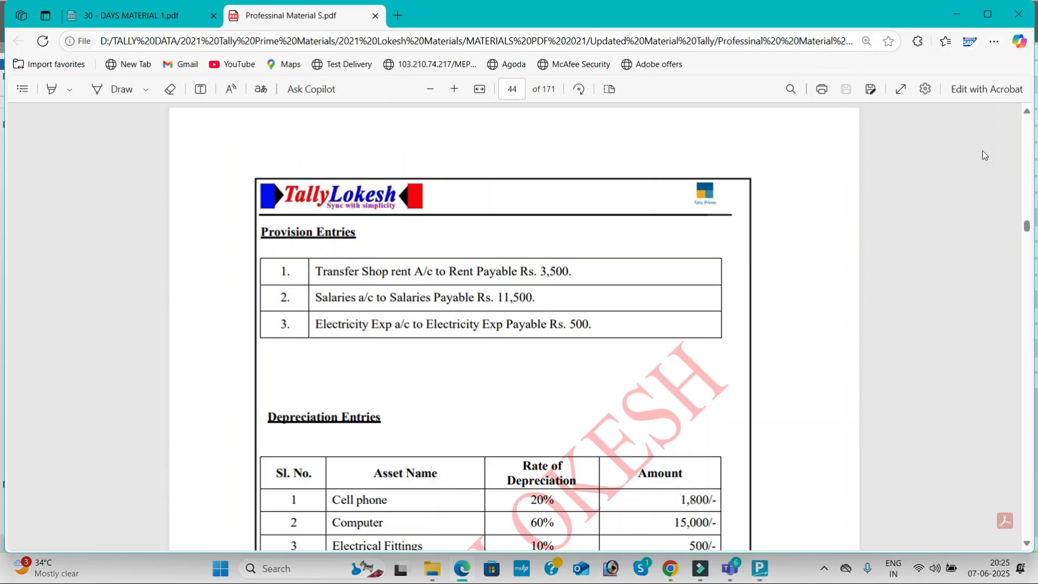
key(alt+Tab)
key(Return)
key(Return)
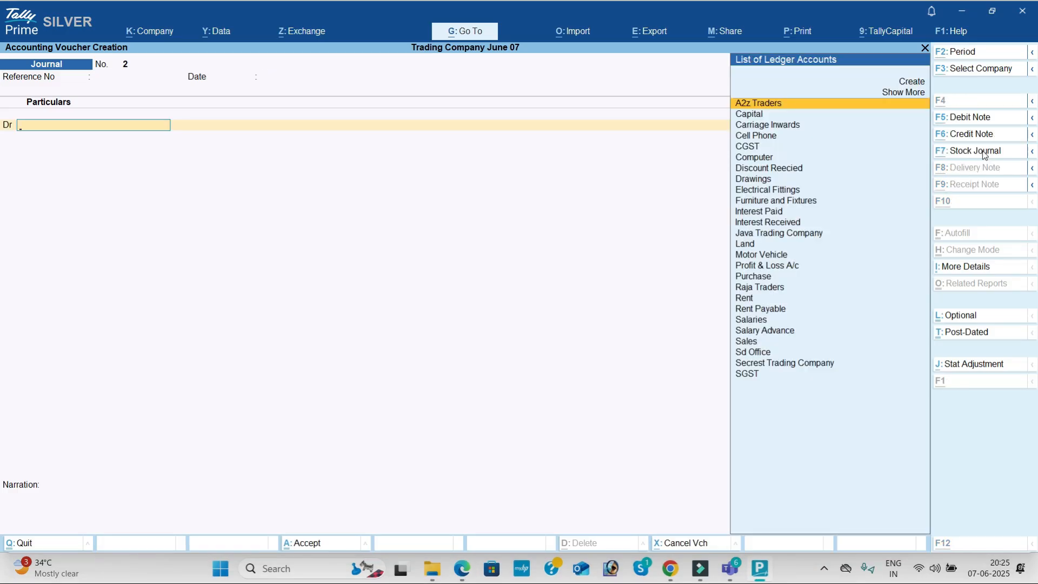
Step: Debit Salaries with 11,500 in the new journal, checking the amount in the PDF
key(alt+c)
key(Escape)
text(sa)
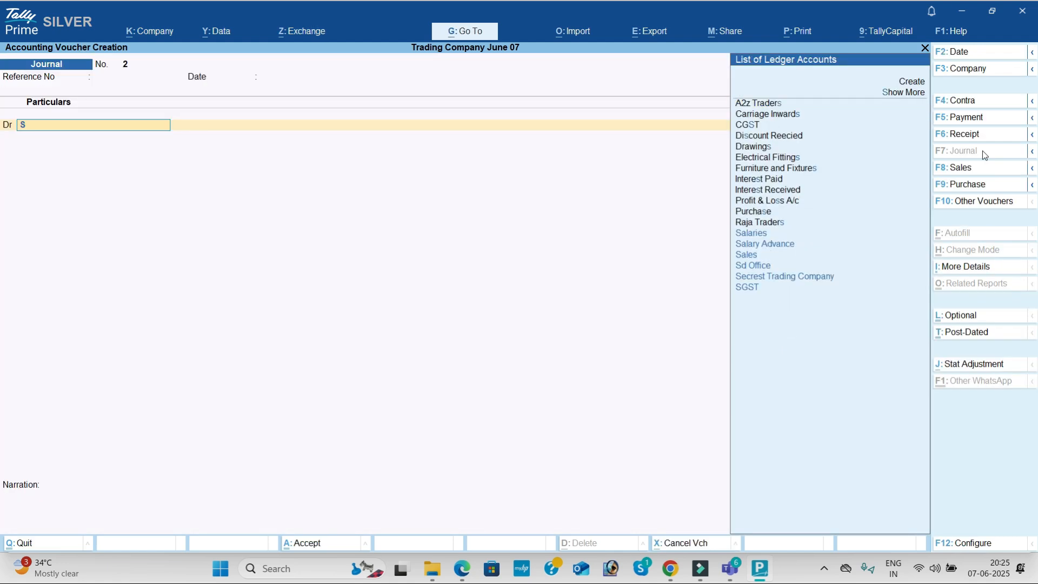
key(Return)
key(alt+Tab)
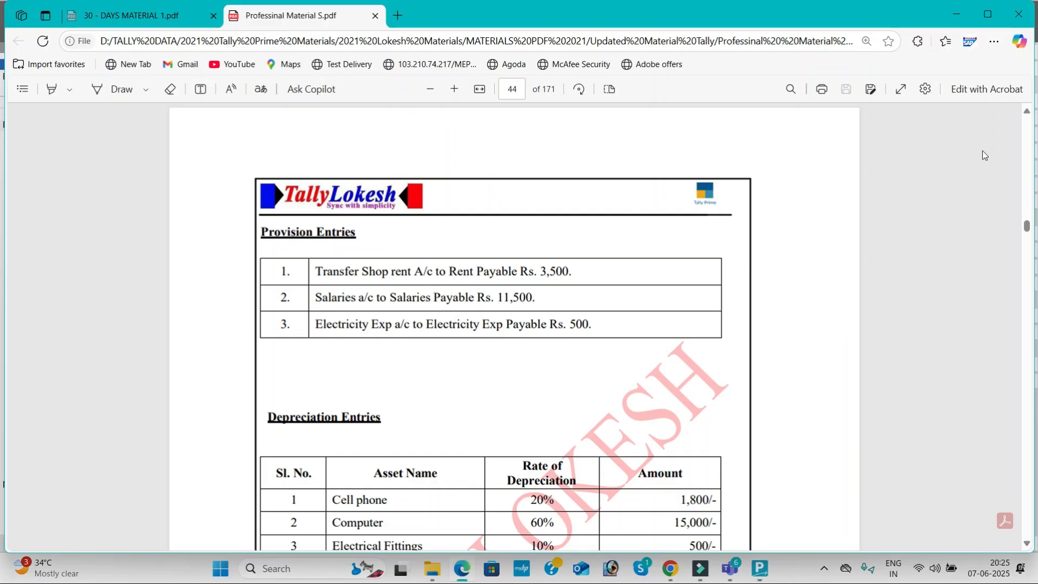
key(alt+Tab)
text(11,500)
key(Return)
key(Return)
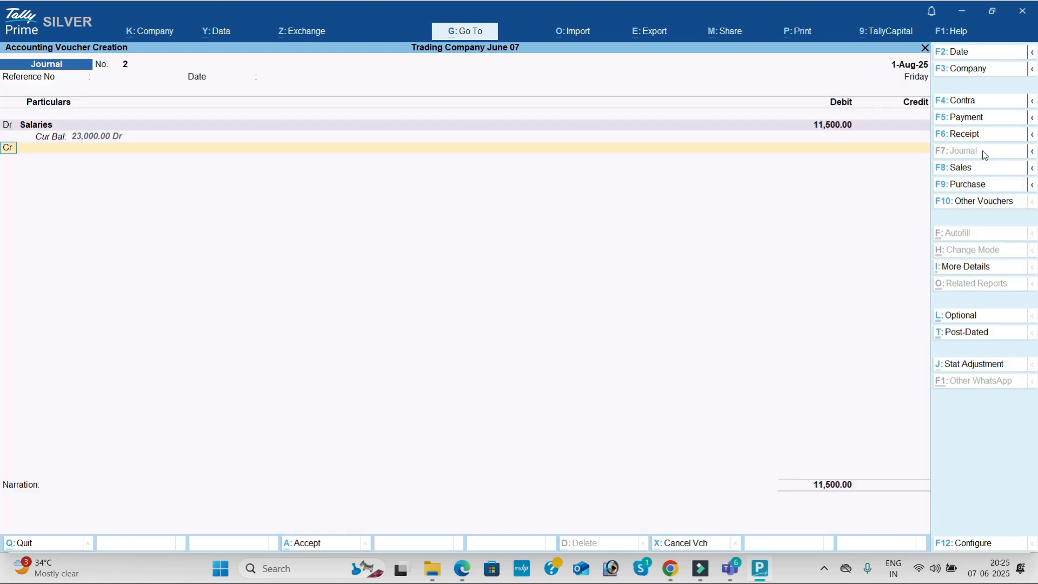
Step: Create a Salary Payable ledger under Provisions for the journal's credit entry
key(alt+c)
text(Salary Apayb)
key(BackSpace)
key(BackSpace)
key(BackSpace)
key(BackSpace)
text(alary a)
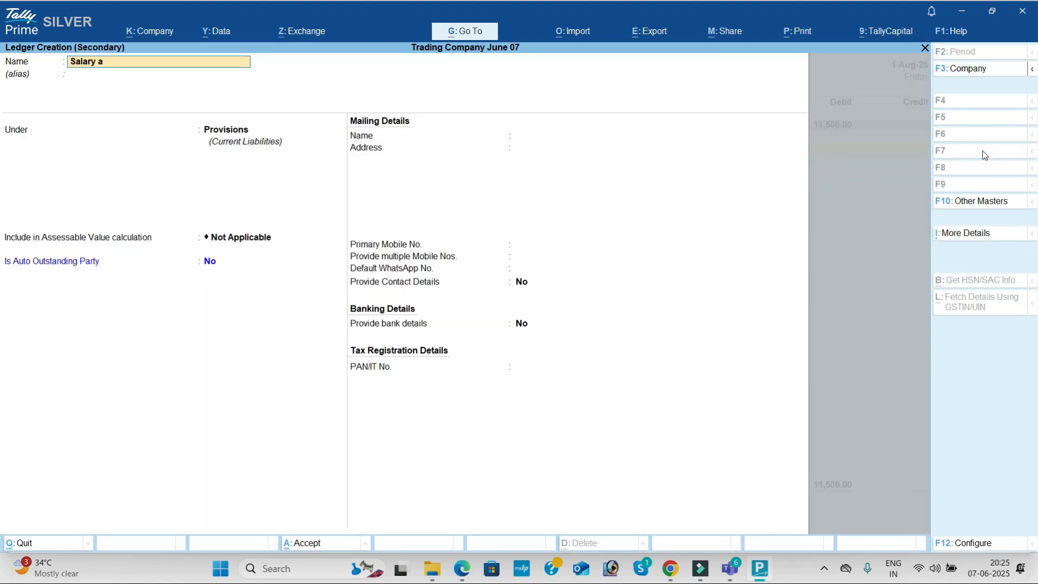
text(uaable)
key(Return)
key(Return)
Step: Accept the 11,500 credit to Salary Payable, save the journal and check the electricity provision in the PDF
key(Return)
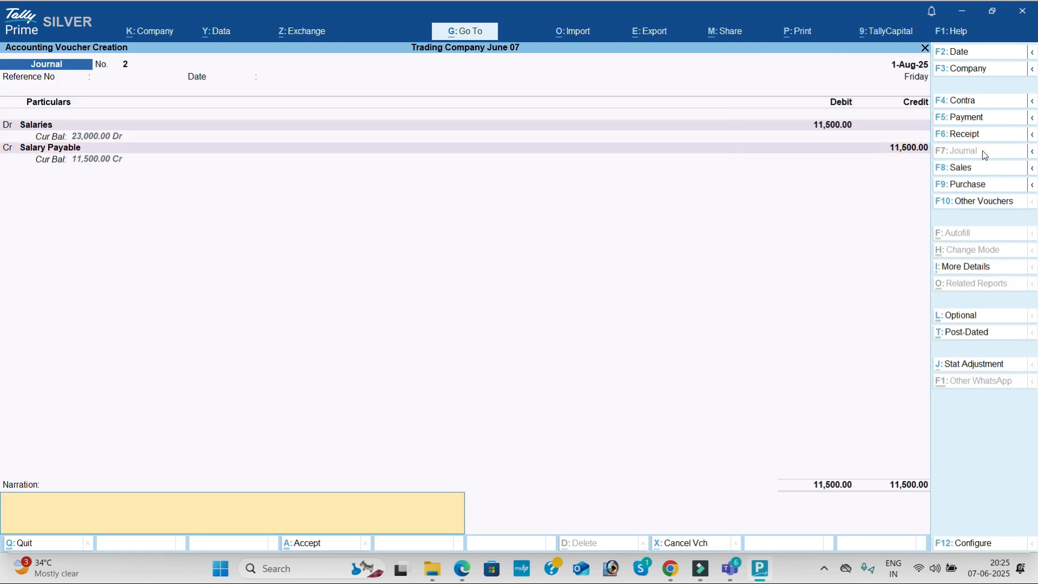
key(Return)
key(Return)
key(alt+Tab)
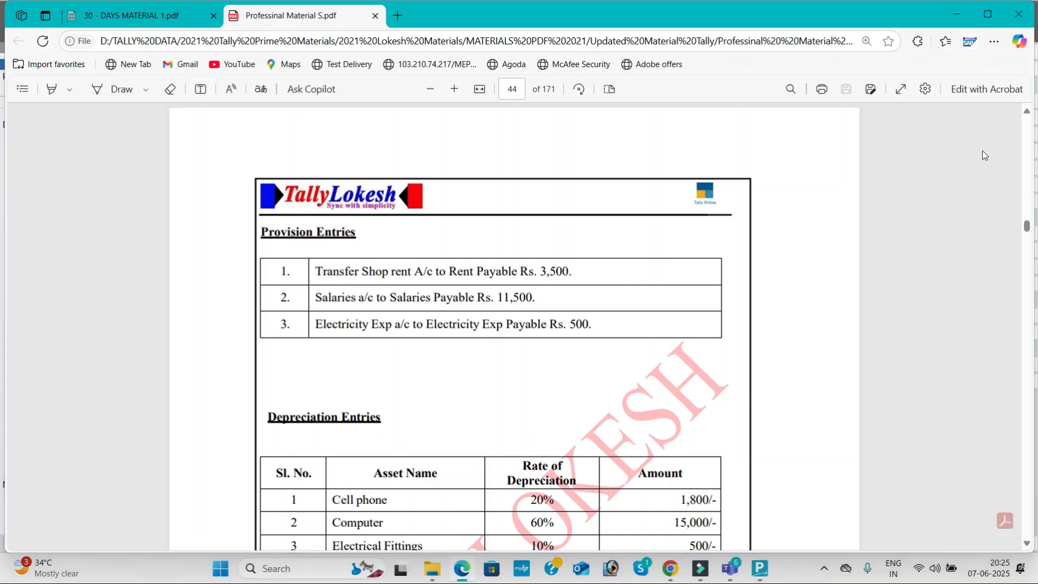
key(alt+Tab)
key(Return)
key(Return)
Step: Create an Electricity Exp ledger under Indirect Expenses for the new journal's debit entry
text(El)
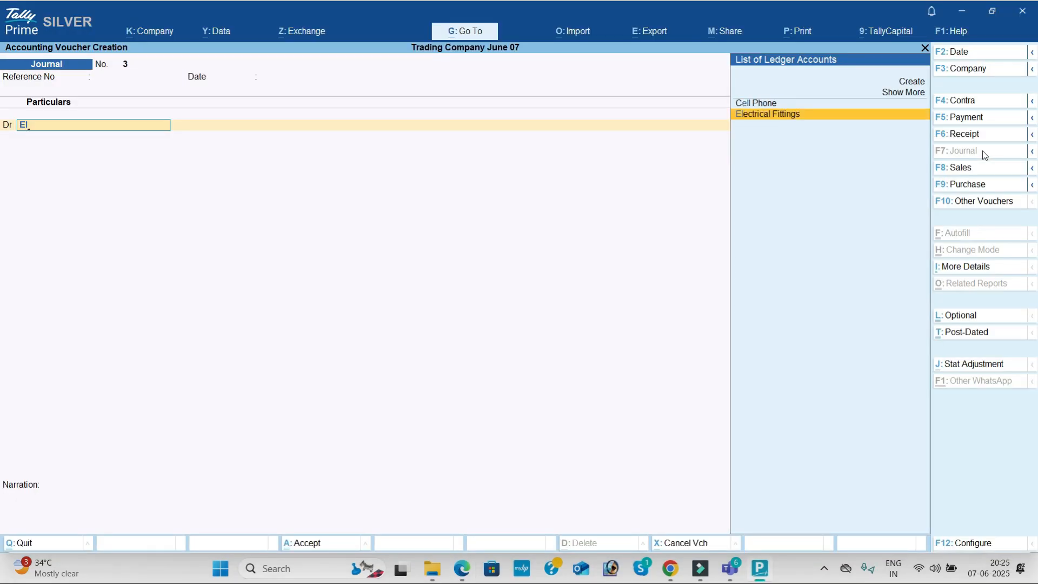
key(alt+c)
text(Electricity Exp)
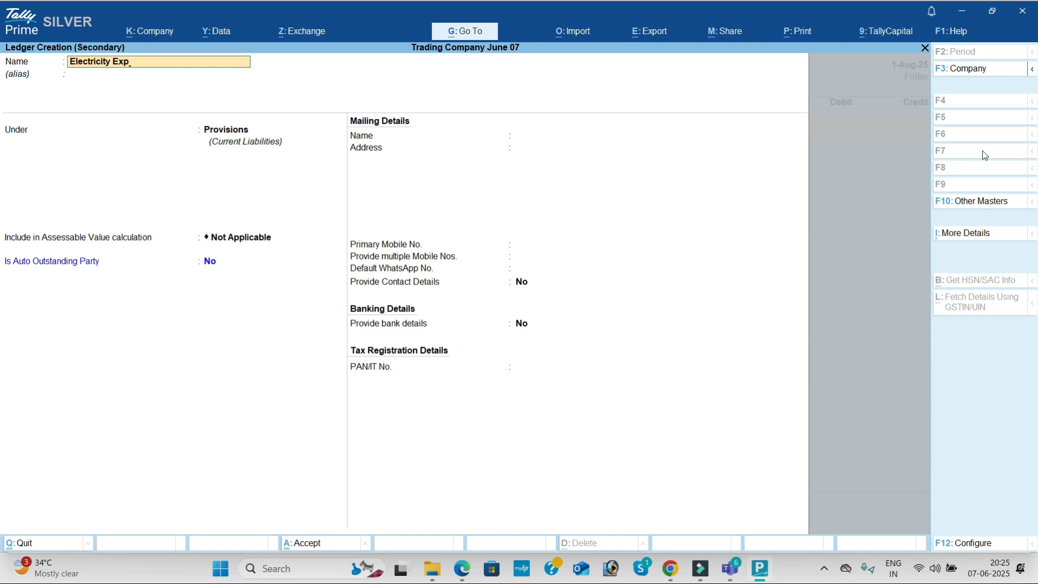
key(Return)
text(Ind)
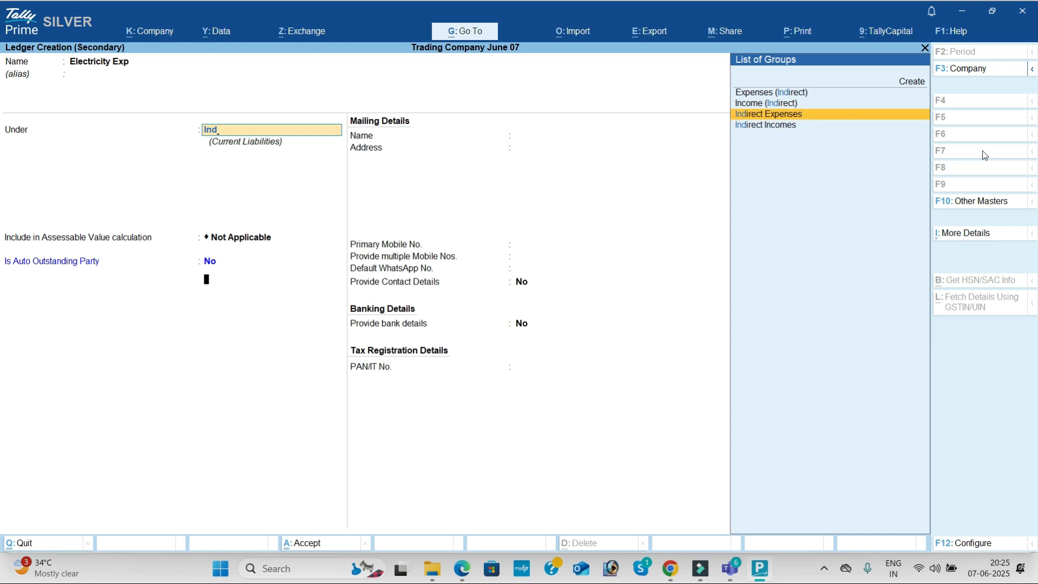
key(Return)
key(ctrl+a)
Step: Debit Electricity Exp with 500 in the journal, checking the amount in the PDF
key(alt+Tab)
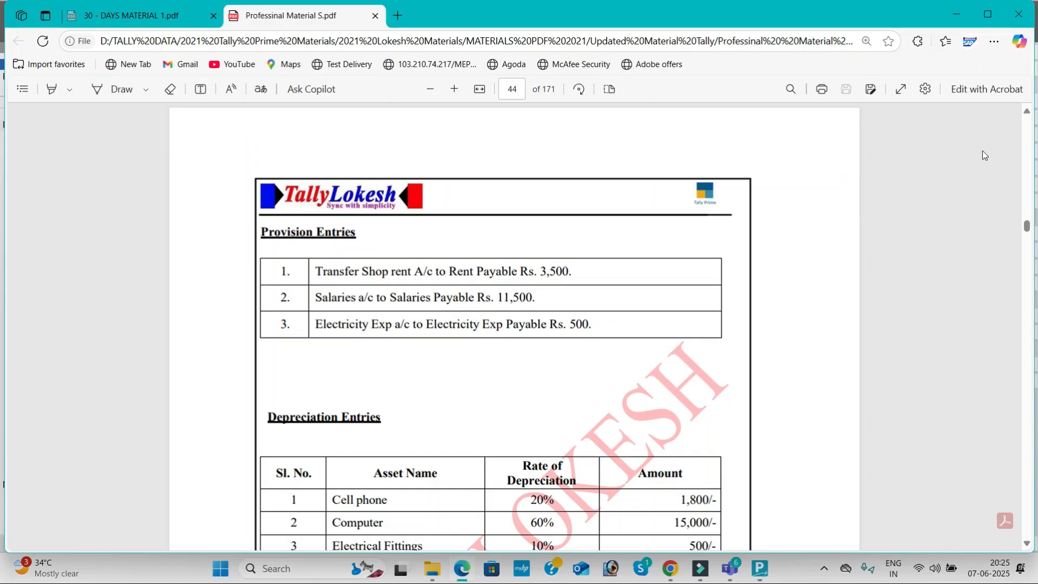
key(alt+Tab)
text(500)
key(Return)
key(Return)
key(Return)
Step: Create an Electricitye Xp Payable ledger under Provisions for the journal's 500 credit entry and save the journal
key(alt+c)
text(Elec)
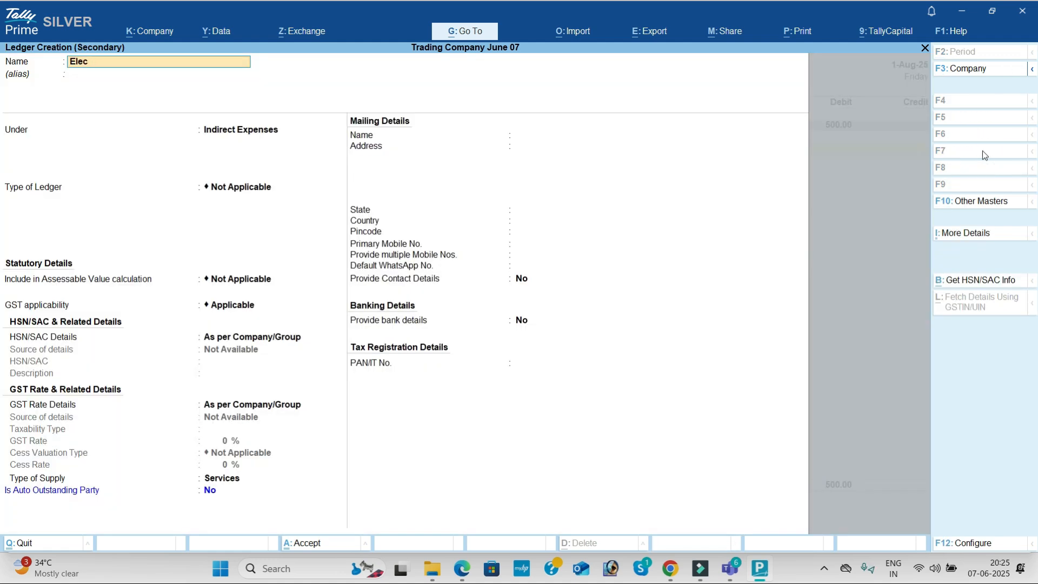
text(tricitye xp Payable)
key(Return)
text(Pr)
key(Return)
key(Return)
key(Return)
key(Return)
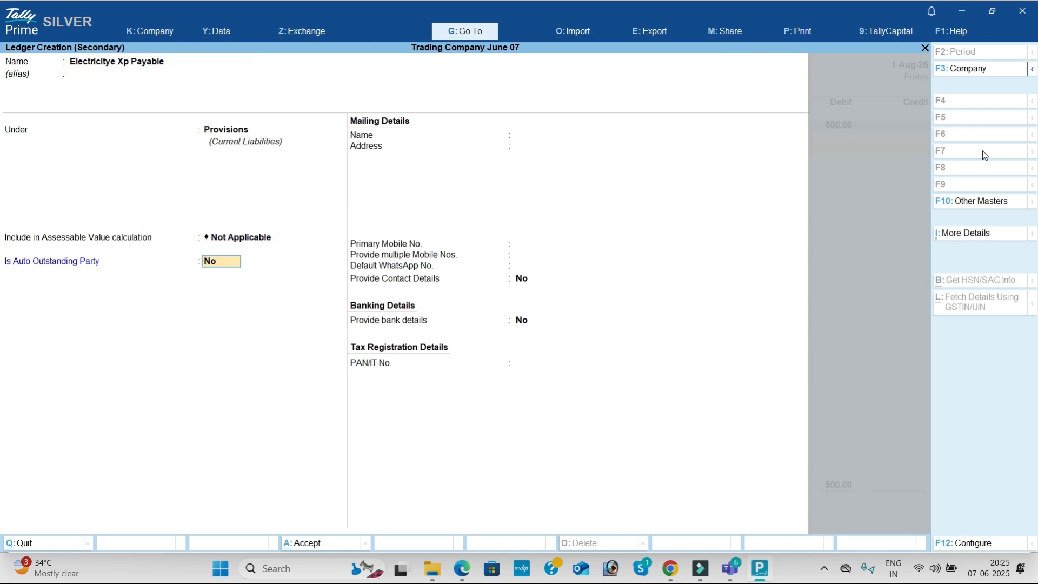
key(Return)
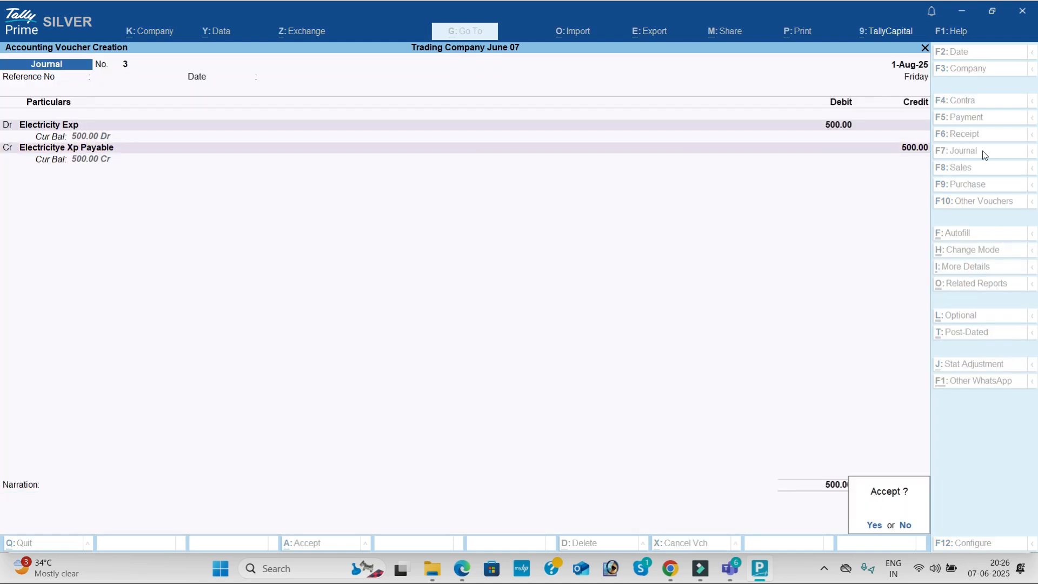
key(Return)
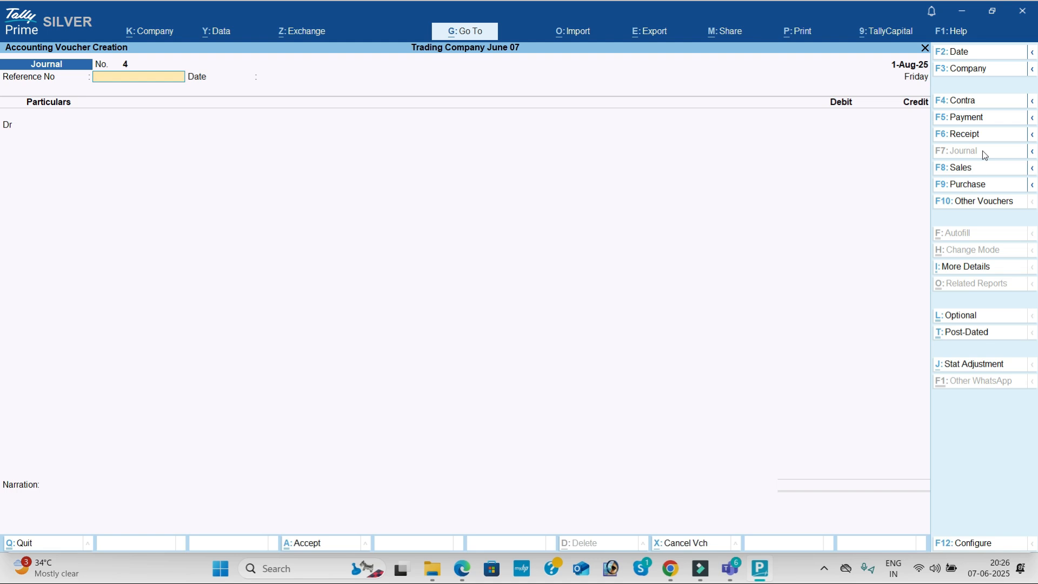
Step: Create a Depreciation ledger under Indirect Expenses for the new journal's debit entry
key(Return)
key(alt+c)
text(Depreciation)
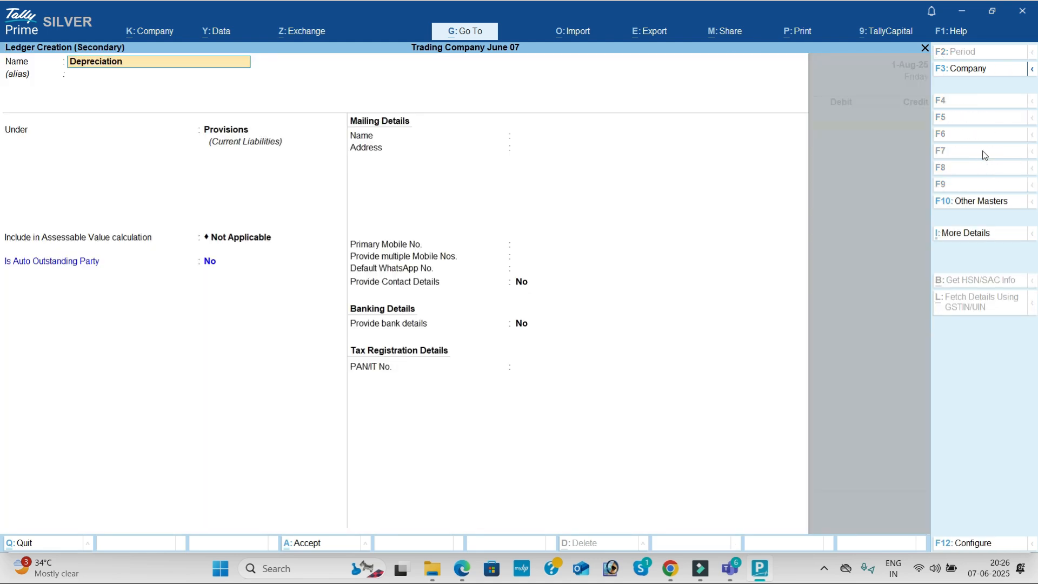
key(Return)
text(Ind)
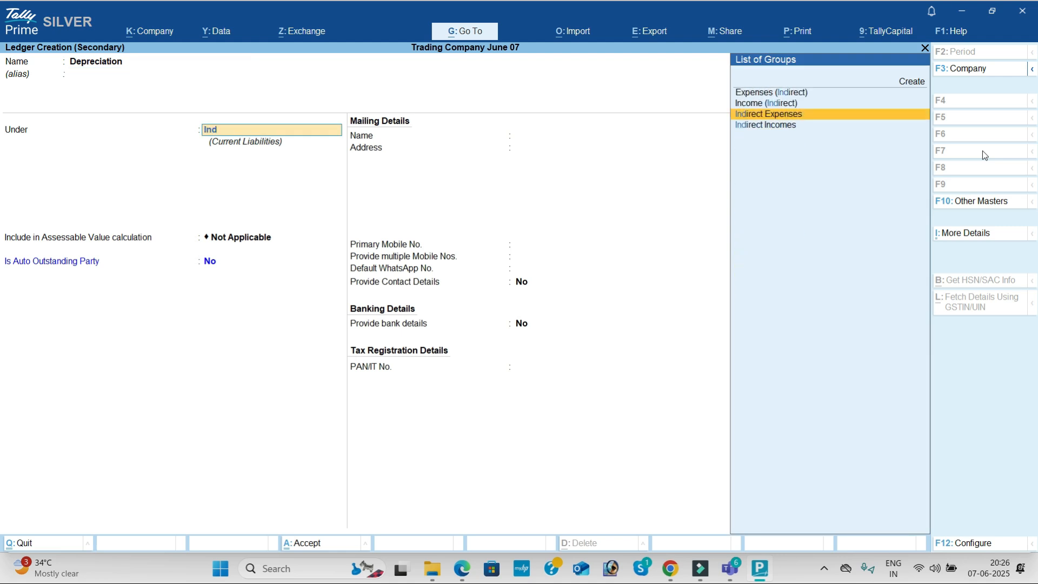
key(Return)
key(ctrl+a)
Step: Debit Depreciation with the 37,300 total of the PDF's Depreciation Entries table
key(alt+Tab)
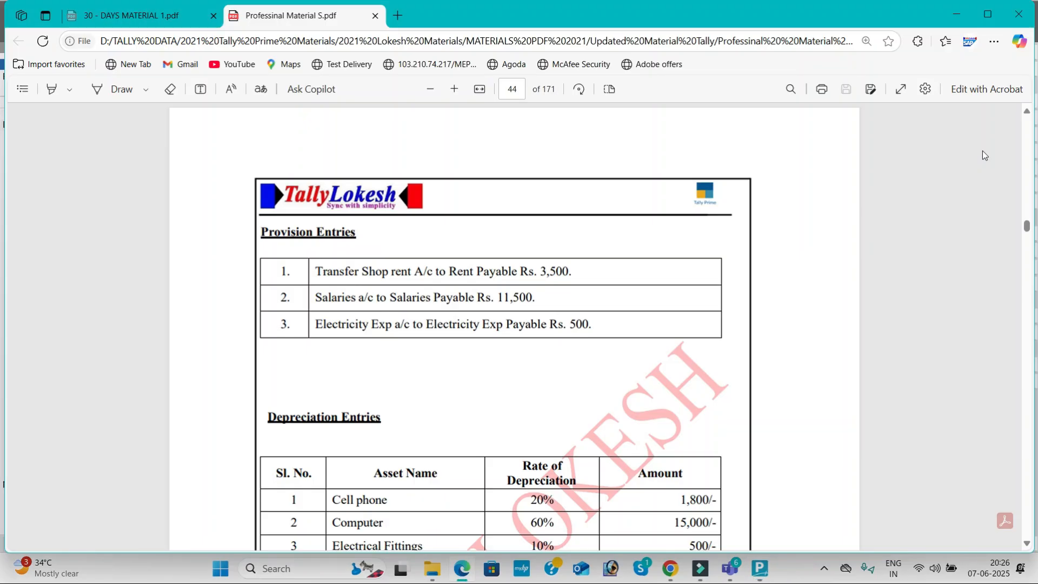
scroll(904, 174, down, 5)
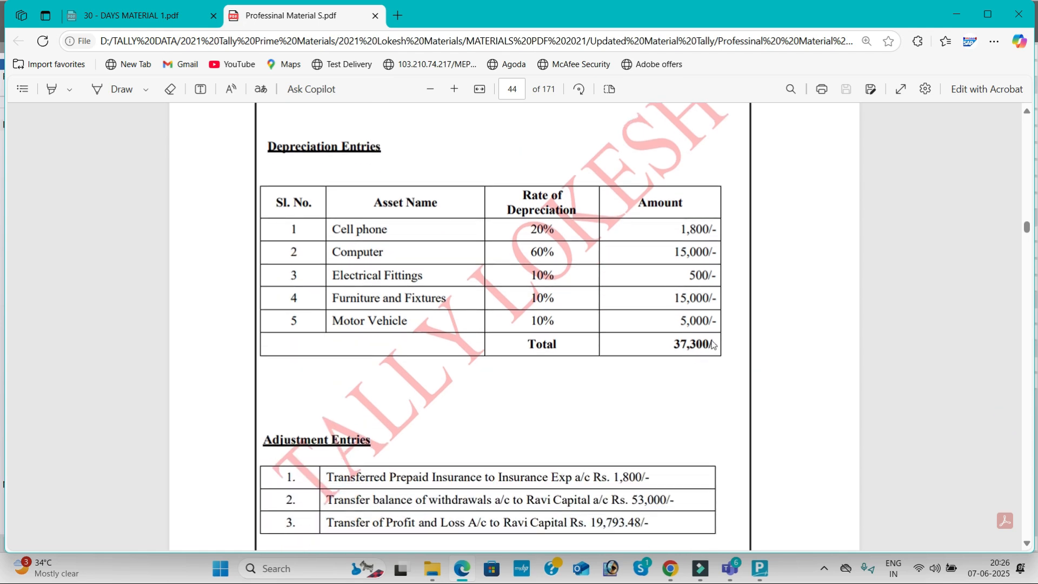
key(alt+Tab)
text(37300)
key(Return)
key(ctrl+a)
key(Return)
Step: Credit Cell Phone with 1,800 in the depreciation journal, checking the asset and amount in the PDF
key(alt+Tab)
key(alt+Tab)
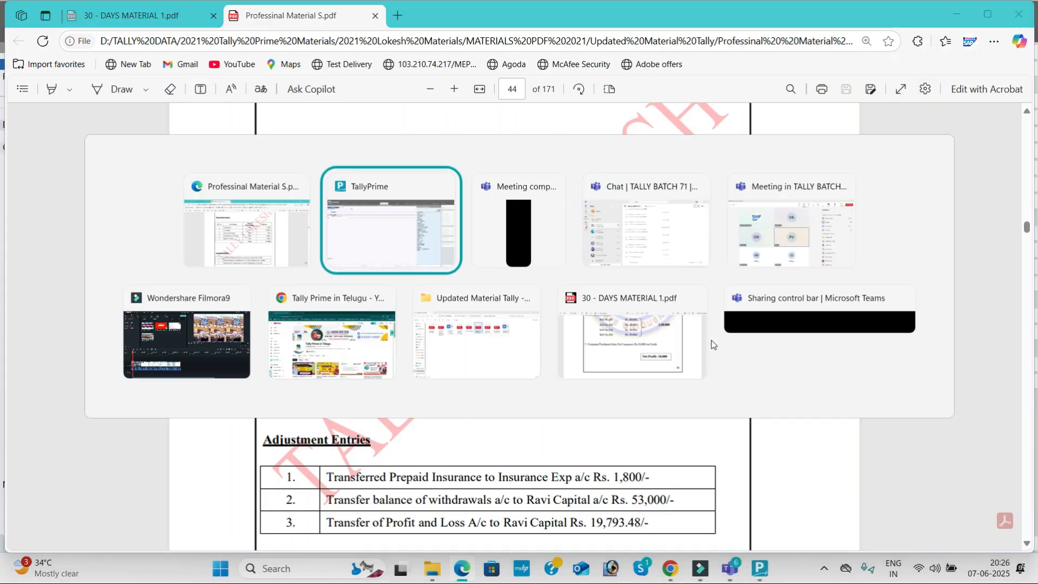
text(Ce)
key(Return)
key(alt+Tab)
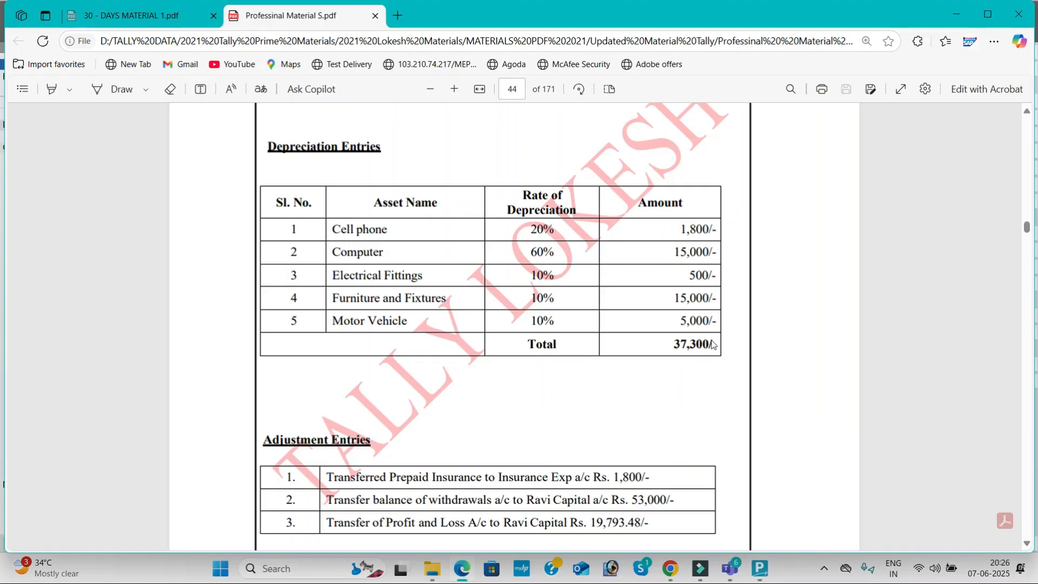
key(alt+Tab)
text(21800)
key(Return)
key(Return)
key(Return)
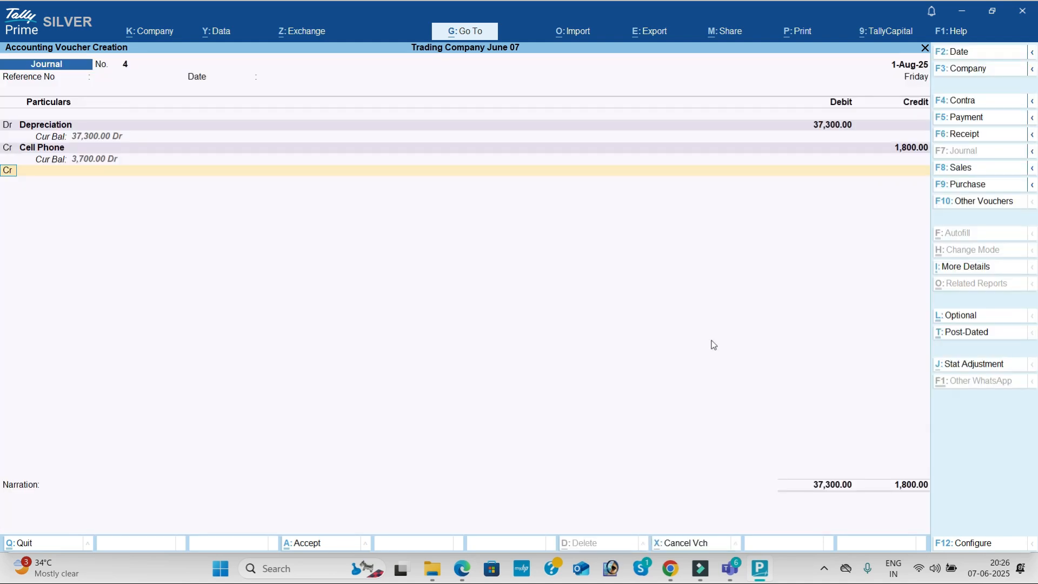
Step: Credit Computer with 15,000 in the depreciation journal, checking the amount in the PDF
key(alt+Tab)
key(alt+Tab)
text(comp)
key(Return)
key(Return)
key(Return)
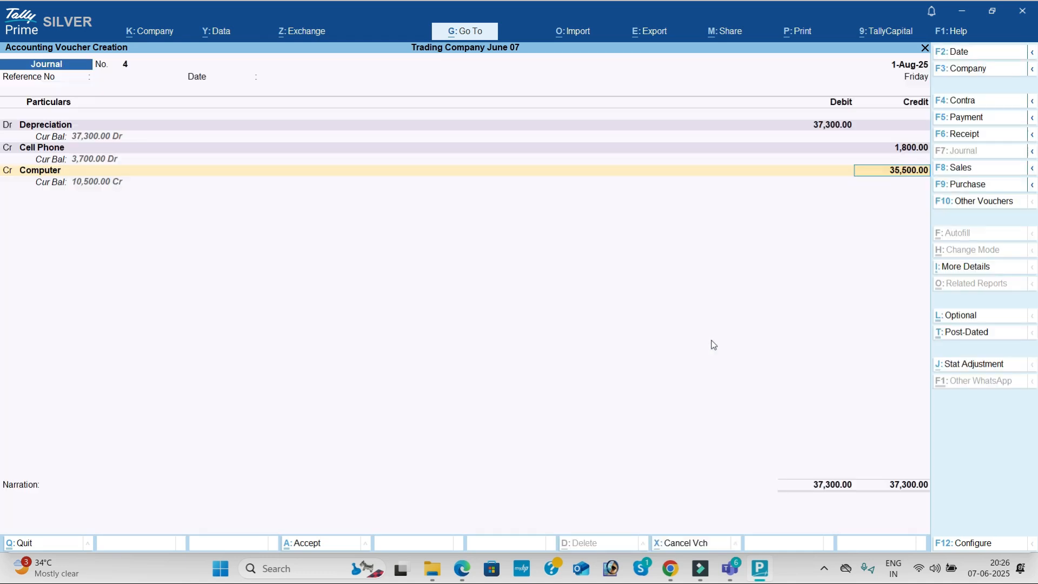
key(alt+Tab)
key(alt+Tab)
text(15000)
key(Return)
key(Return)
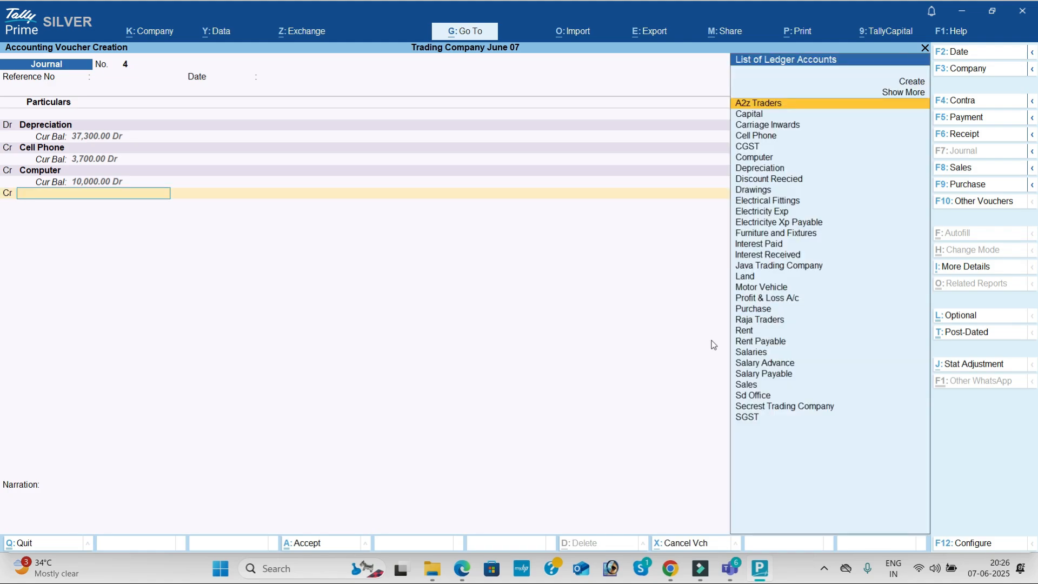
Step: Credit Electrical Fittings with 500 in the depreciation journal, checking the amount in the PDF
key(alt+Tab)
key(alt+Tab)
text(el)
key(Down)
key(Return)
key(Return)
key(Escape)
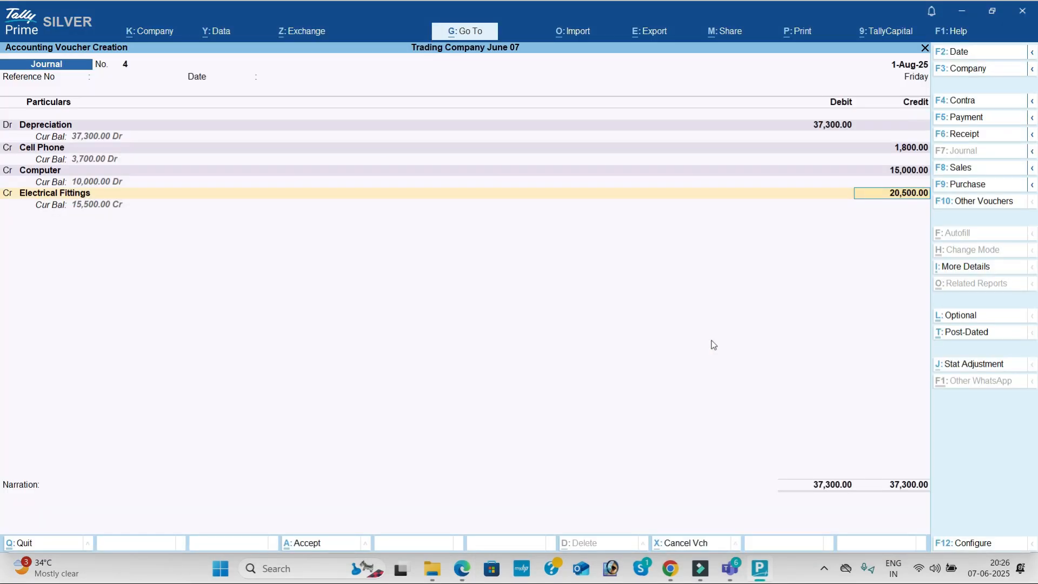
key(alt+Tab)
key(alt+Tab)
text(500)
key(Return)
key(Return)
key(Return)
Step: Credit Furniture and Fixtures with 15,000 in the depreciation journal, checking the amount in the PDF
key(alt+Tab)
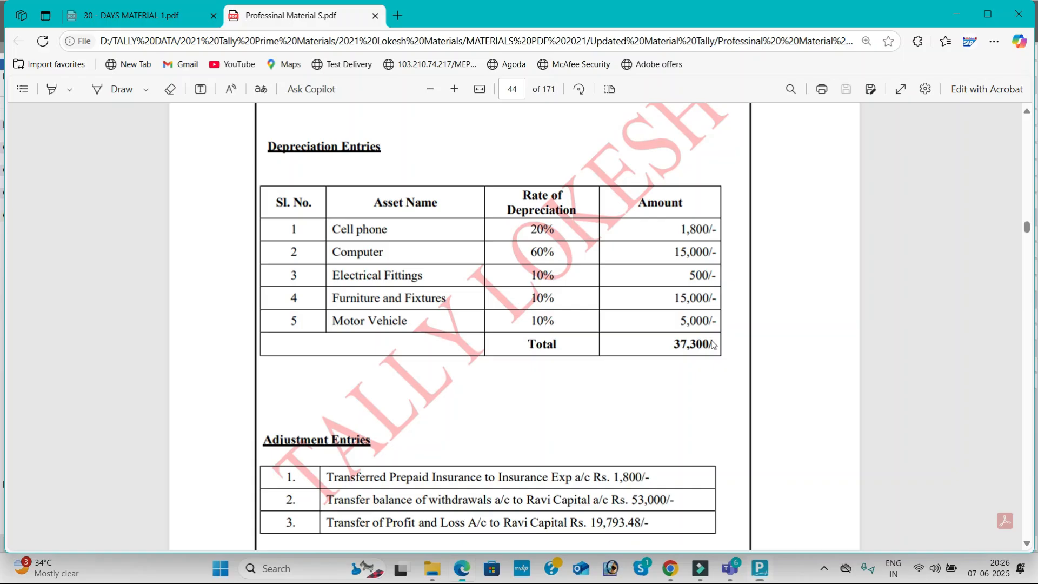
key(alt+Tab)
text(Fu)
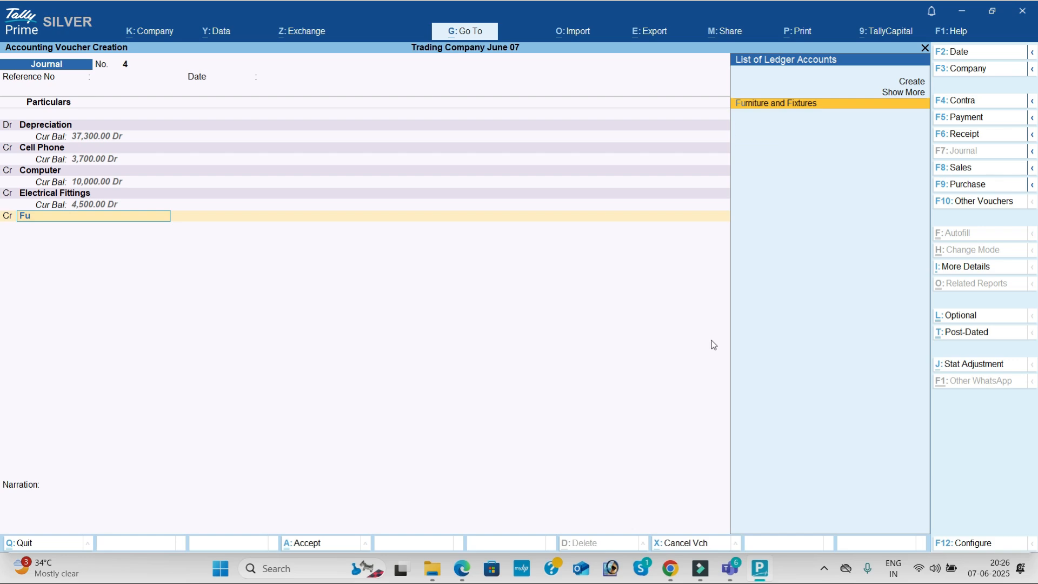
key(Return)
key(alt+Tab)
key(alt+Tab)
text(15000)
key(Return)
key(Return)
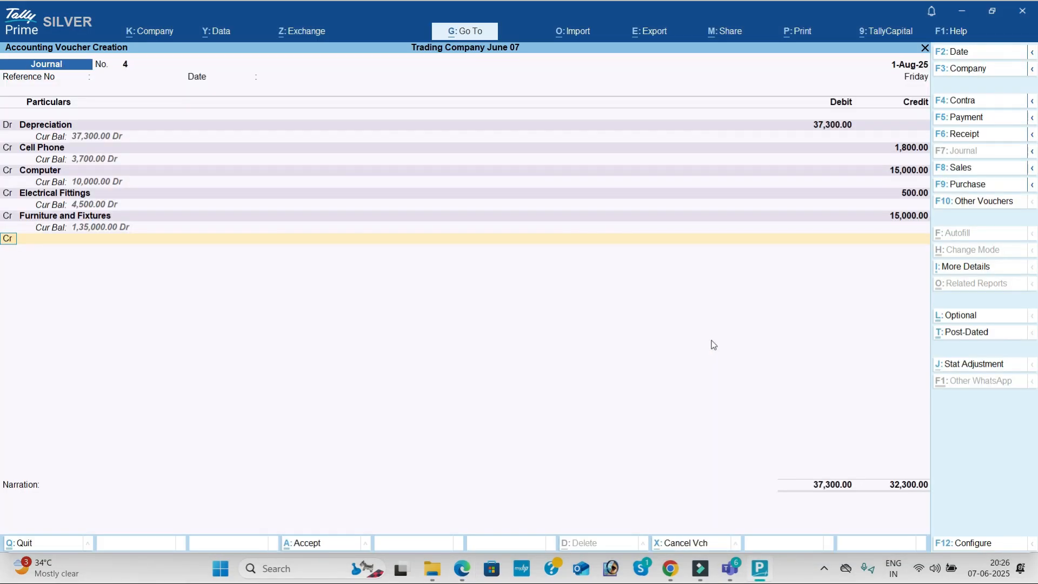
Step: Credit Motor Vehicle with 5,000 and save the depreciation journal without a narration
key(alt+Tab)
key(alt+Tab)
text(mo)
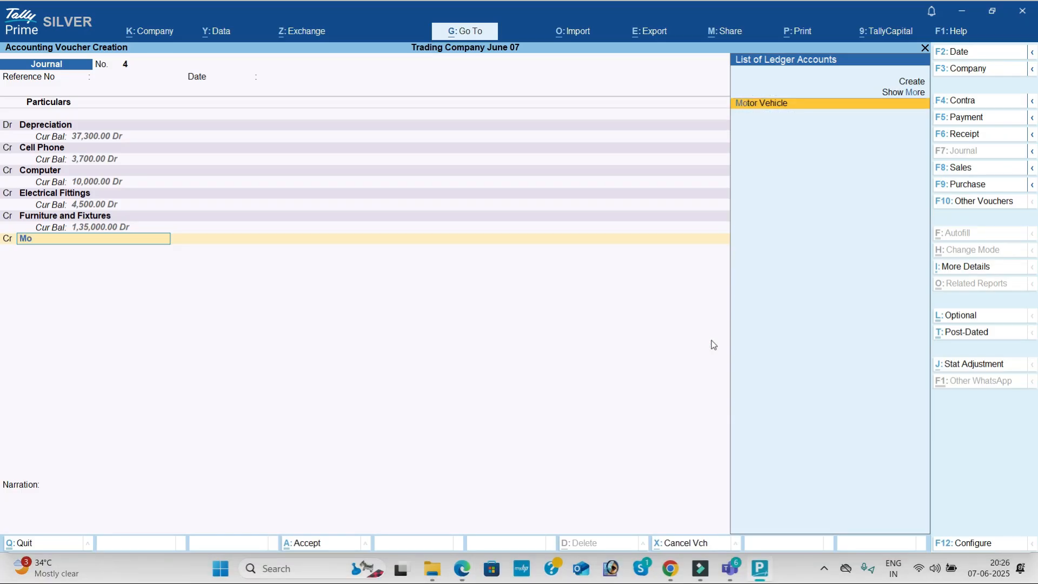
key(Return)
key(Return)
key(Return)
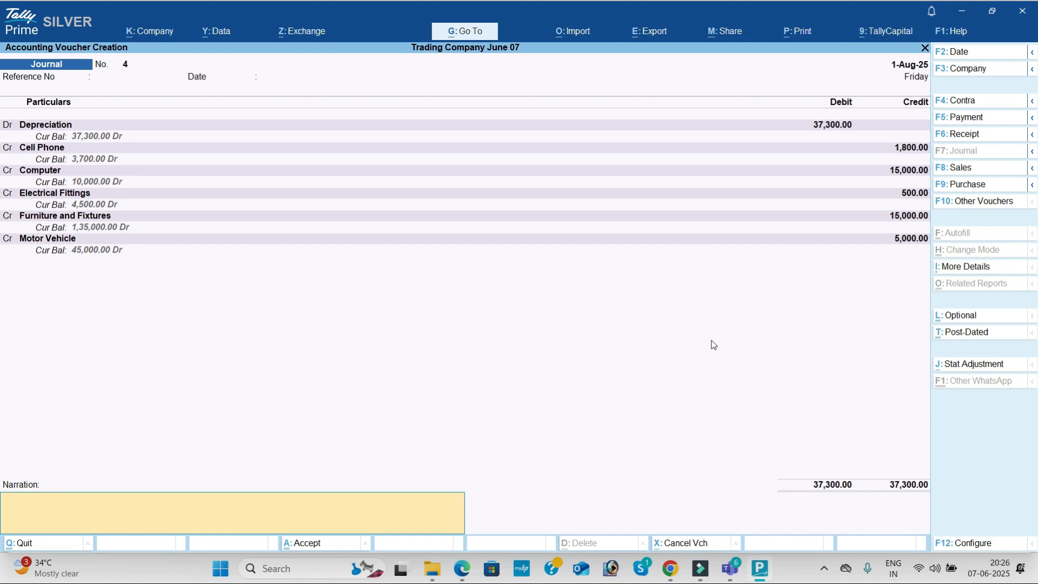
key(Return)
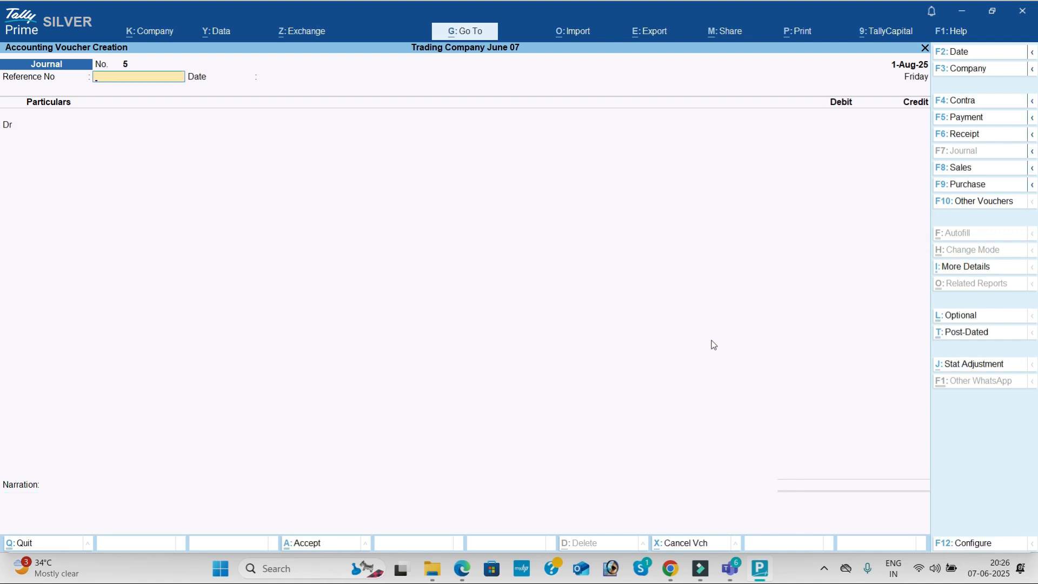
Step: Consult the PDF's Adjustment Entries and create an Insurance Exp ledger under Indirect Expenses for the new journal's debit entry
key(alt+Tab)
scroll(631, 388, down, 3)
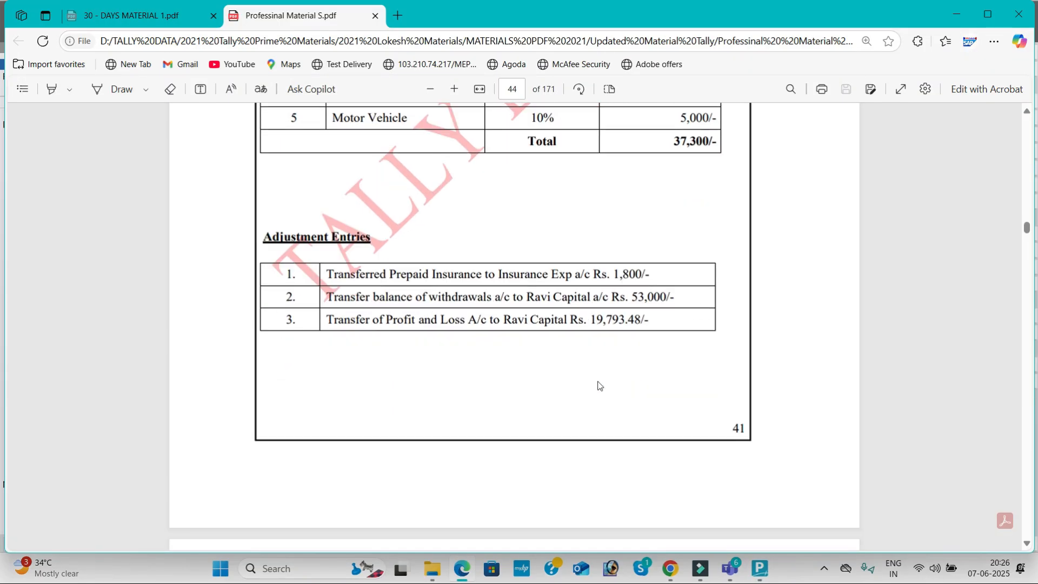
key(alt+Tab)
key(Return)
key(Return)
key(alt+c)
text(Insurance Exp)
key(Return)
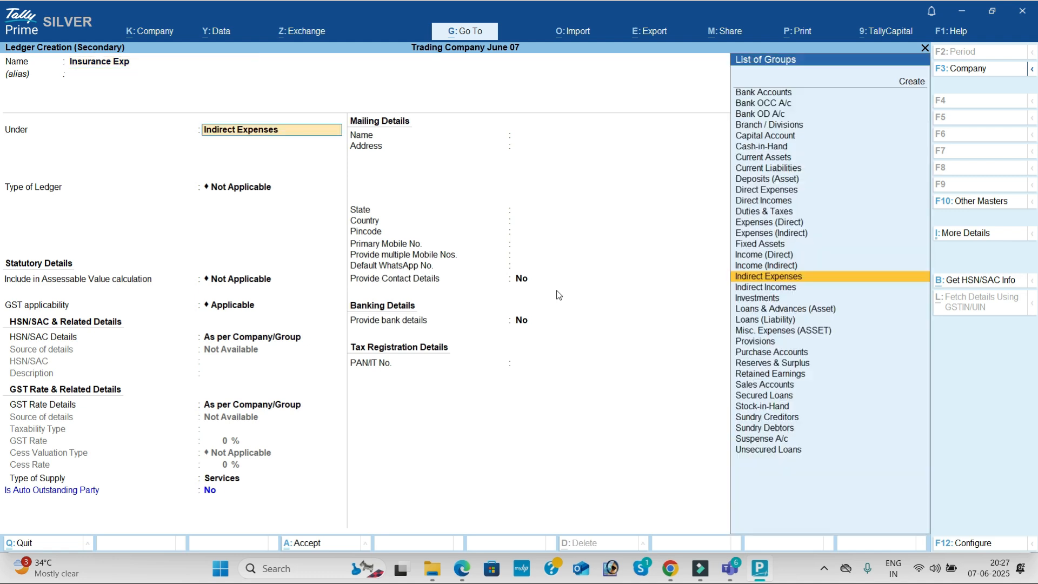
key(ctrl+a)
Step: Debit Insurance Exp with 1,800 in the journal, checking the amount in the PDF
key(alt+Tab)
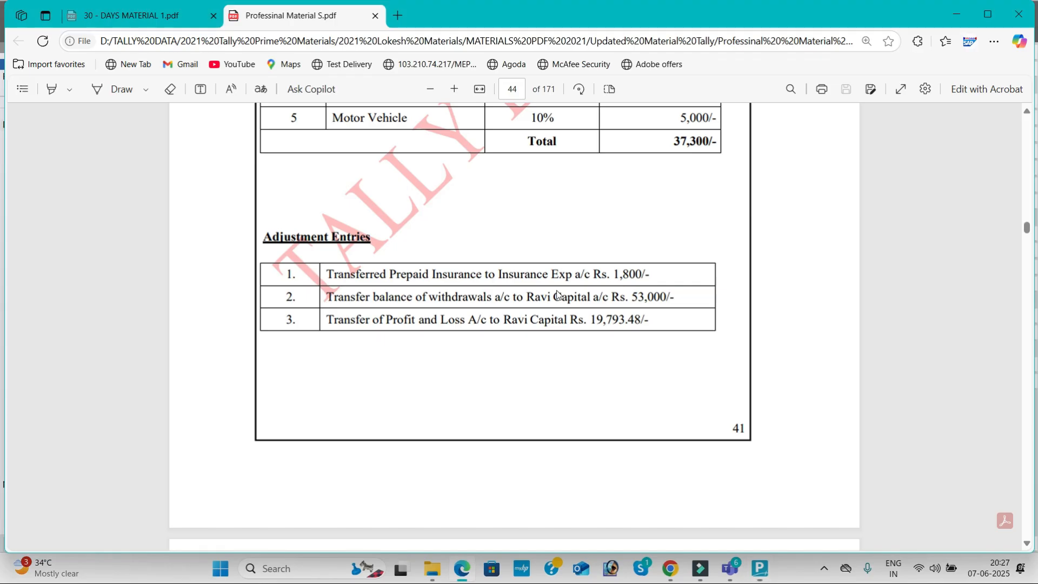
key(alt+Tab)
text(1800)
key(Return)
key(Return)
key(ctrl+a)
key(Return)
Step: Create a Prepaid Insurance ledger under Current Assets for the 1,800 credit entry and save the journal
key(alt+c)
text(Prepaid Insurance)
key(Return)
text(Cu)
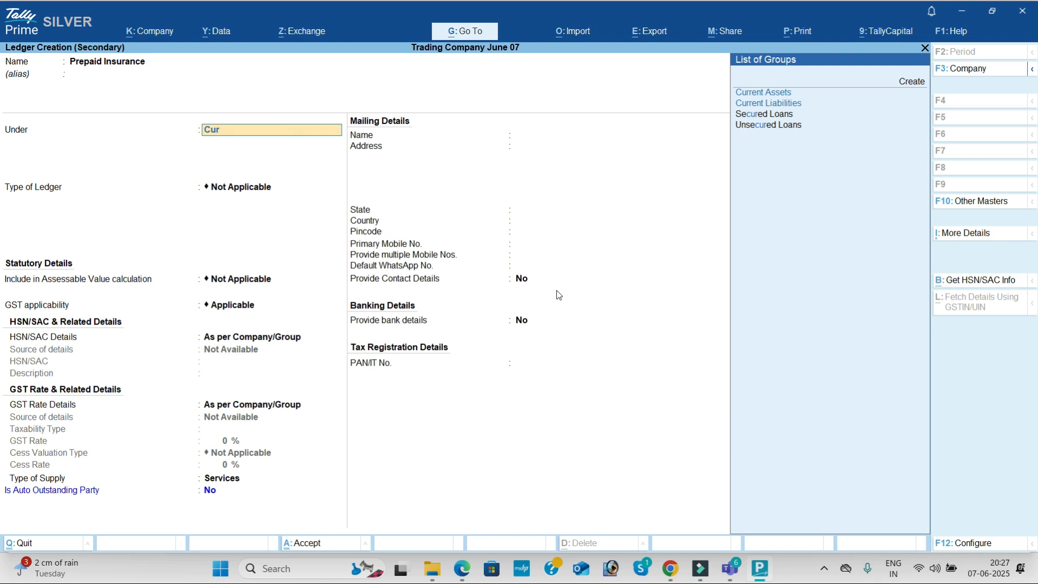
text(rent Assets)
key(Return)
key(ctrl+a)
key(Return)
key(Return)
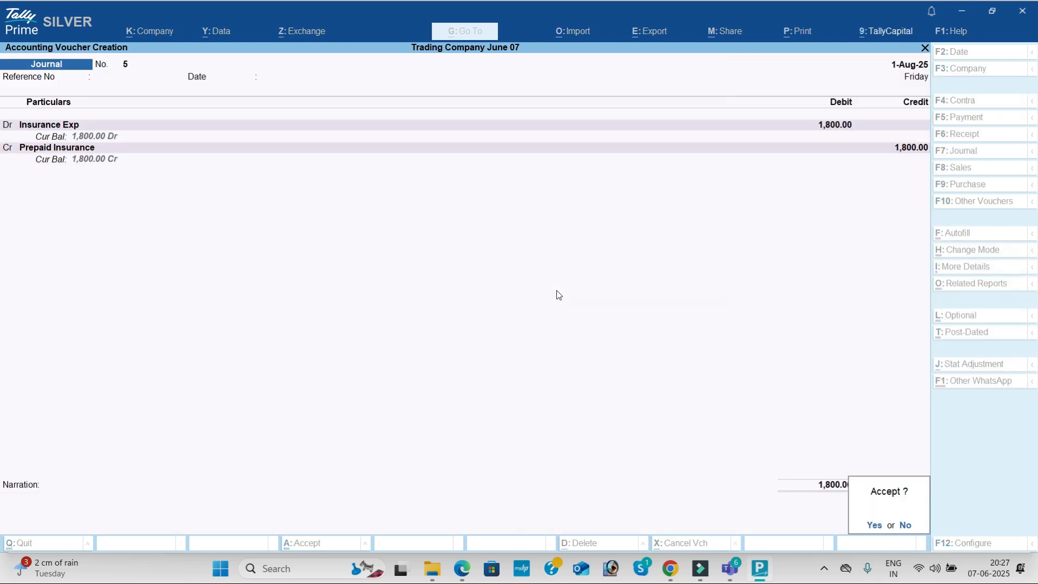
key(Return)
Step: Debit Drawings with 53,000 in a new journal, checking the withdrawals amount in the PDF
text(d)
key(Return)
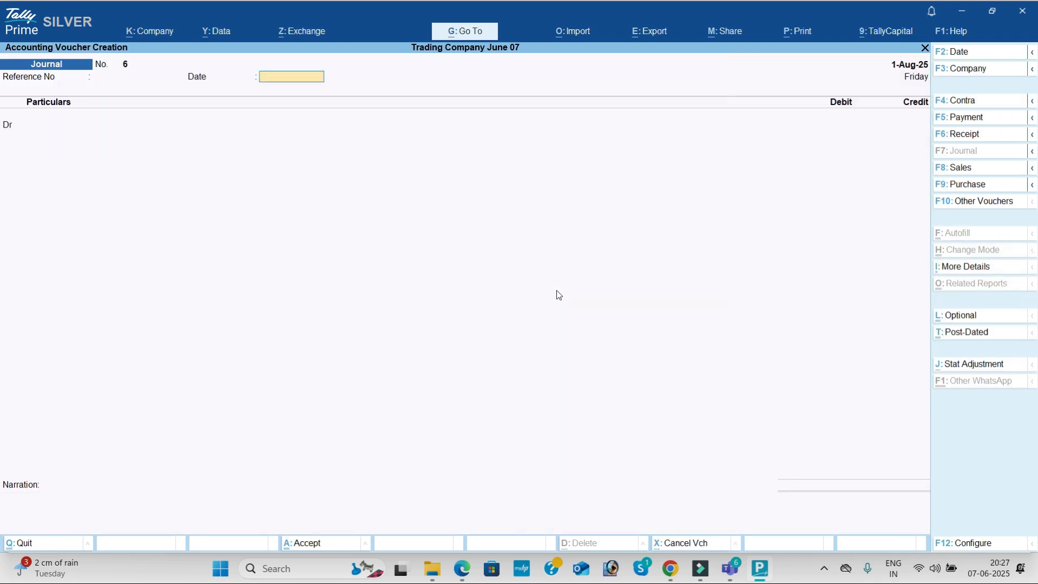
key(Return)
text(Drawings)
key(Return)
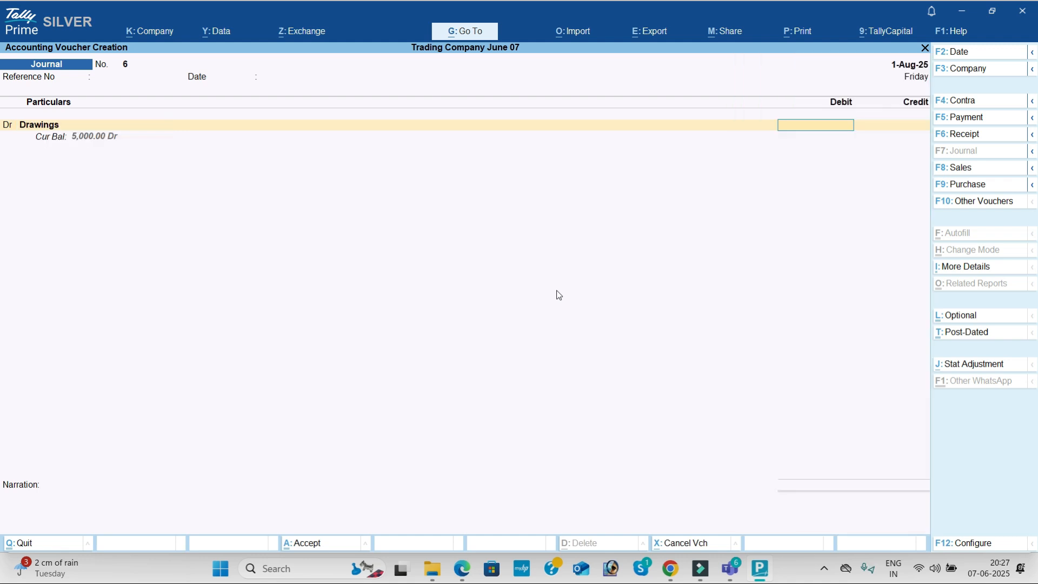
key(alt+Tab)
key(alt+Tab)
text(53000)
key(Return)
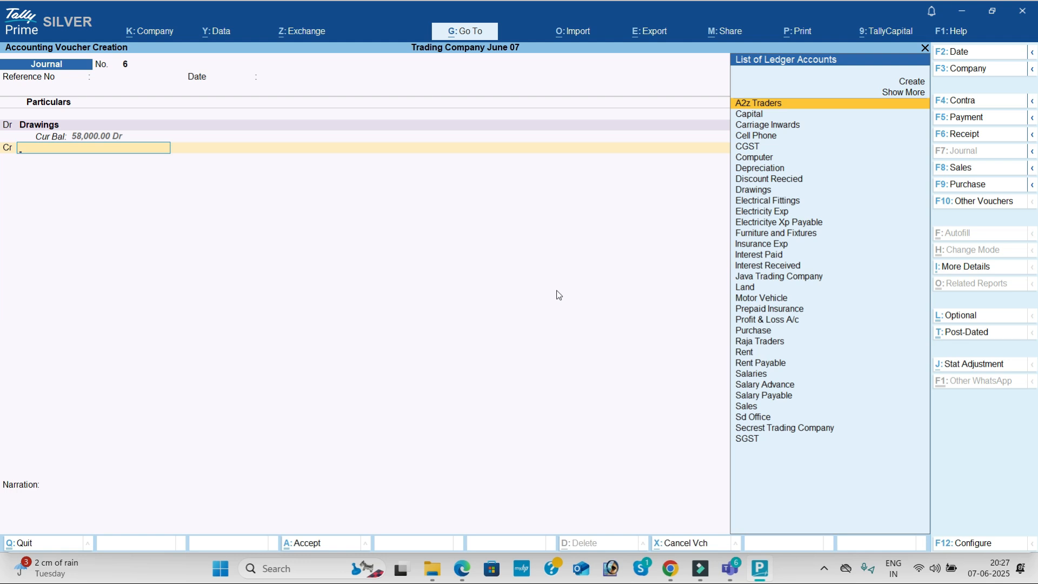
Step: Credit Capital with 53,000 and save the drawings transfer journal
text(ca)
key(Return)
key(Return)
key(Return)
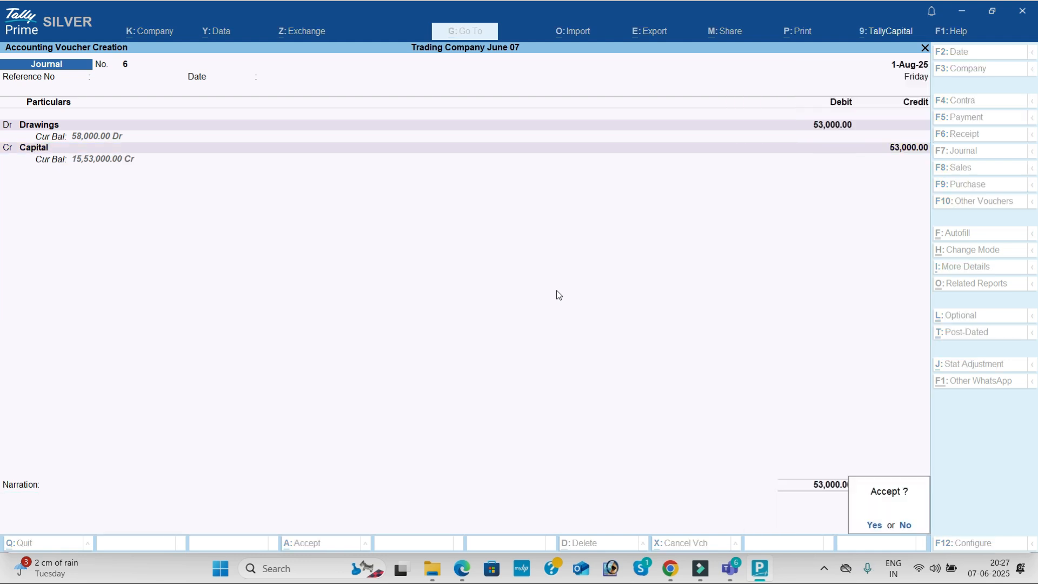
key(Return)
Step: Debit Profit & Loss A/c with 10,263.58 in a new journal after checking the profit transfer entry in the PDF
key(BackSpace)
key(Return)
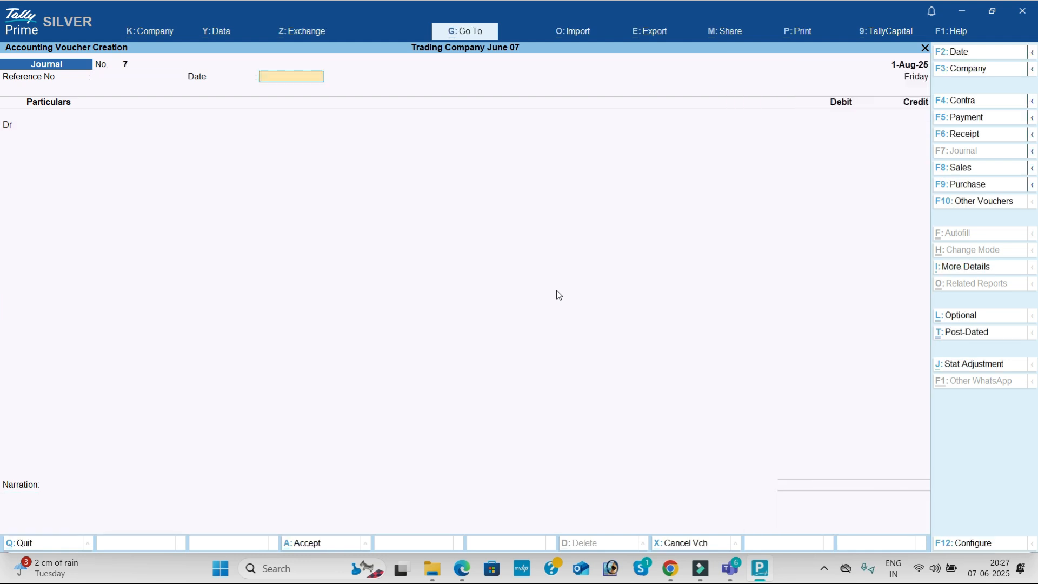
key(Return)
text(pr)
key(Down)
key(Down)
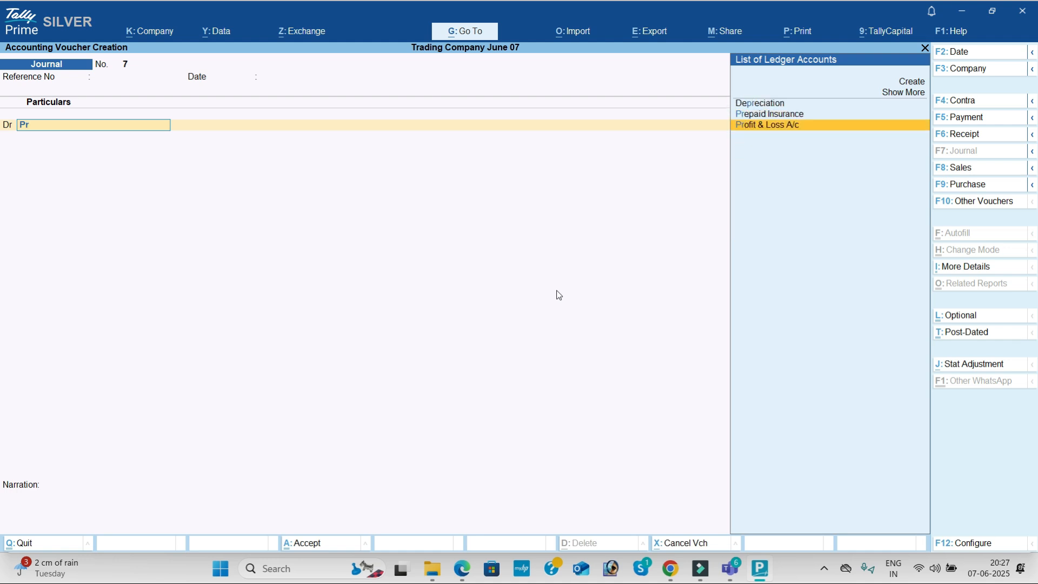
key(Return)
key(alt+Tab)
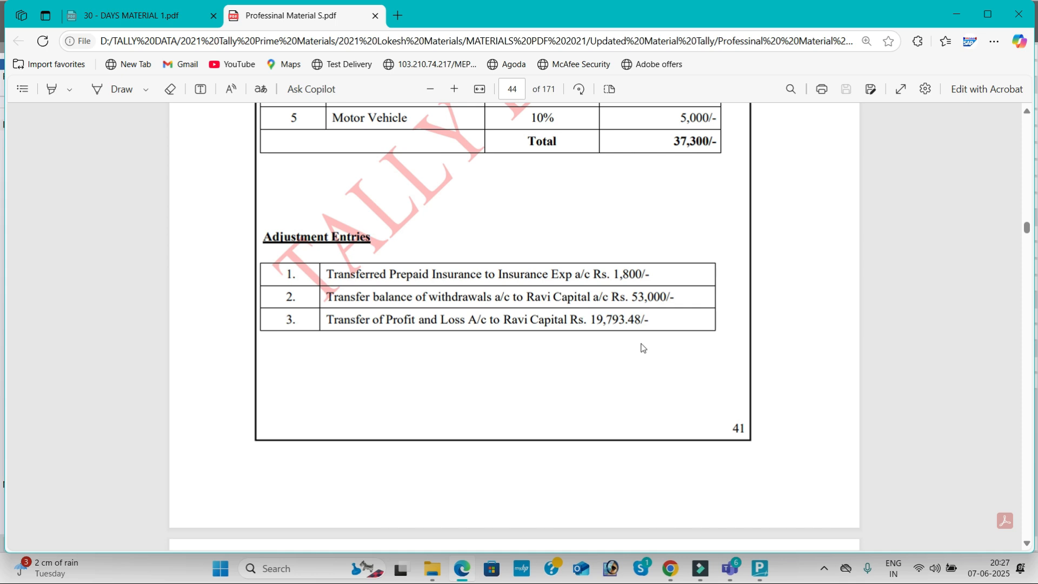
key(alt+Tab)
text(10,263.)
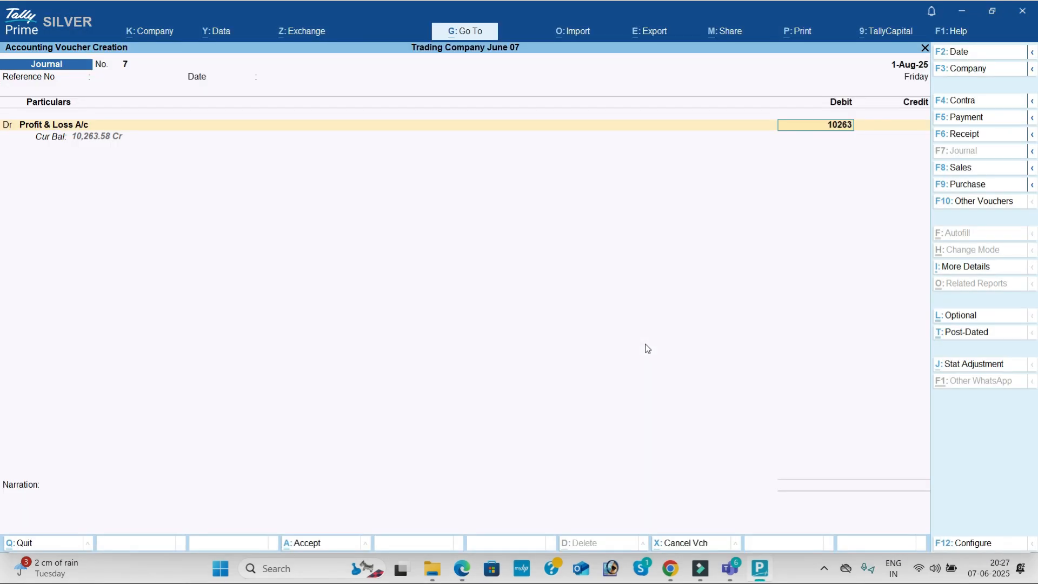
text(58)
key(Return)
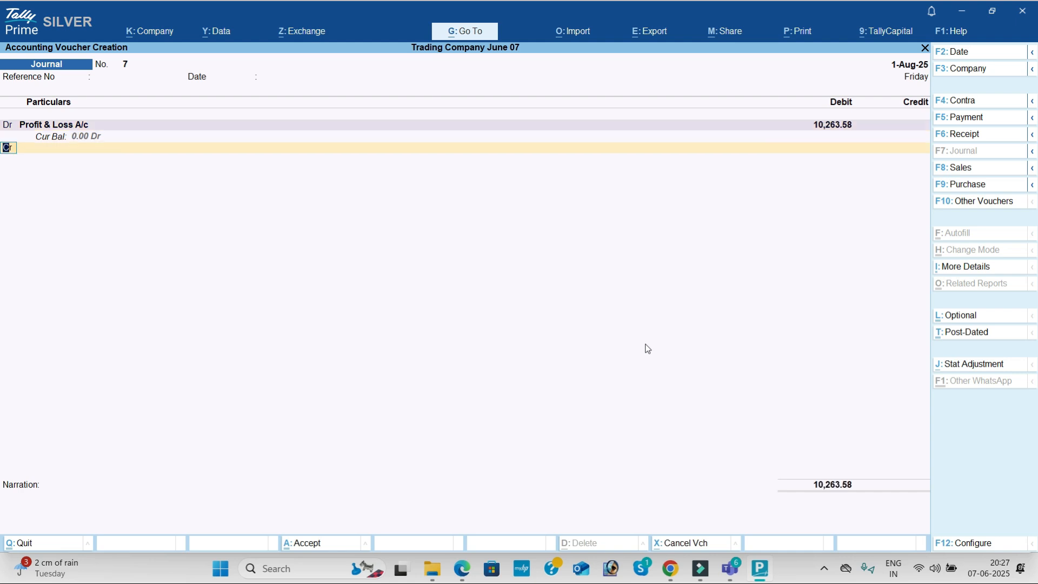
Step: Credit Capital with 10,263.58 and save the profit transfer journal
key(Return)
text(ca)
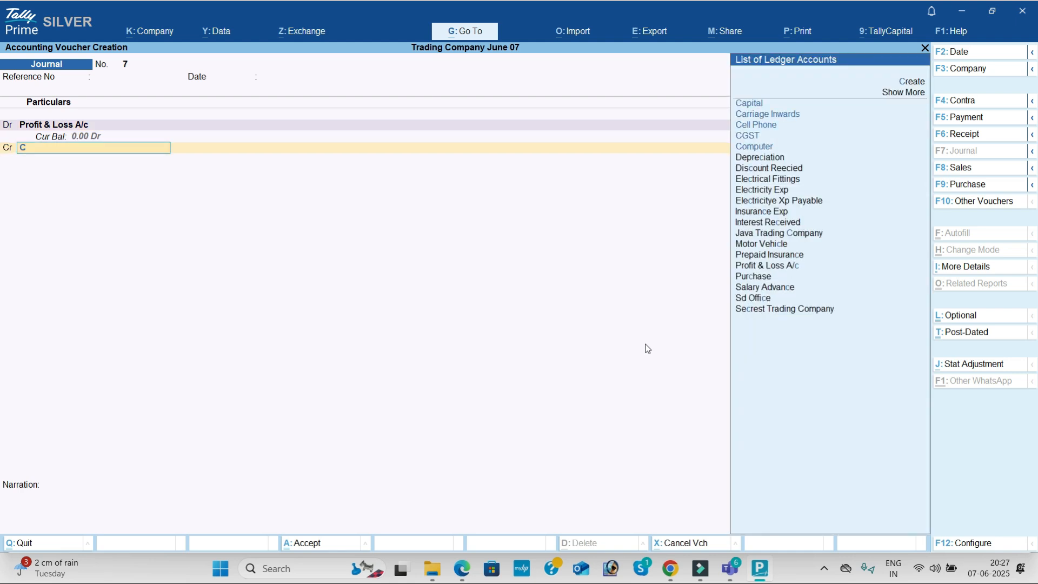
key(Return)
key(Return)
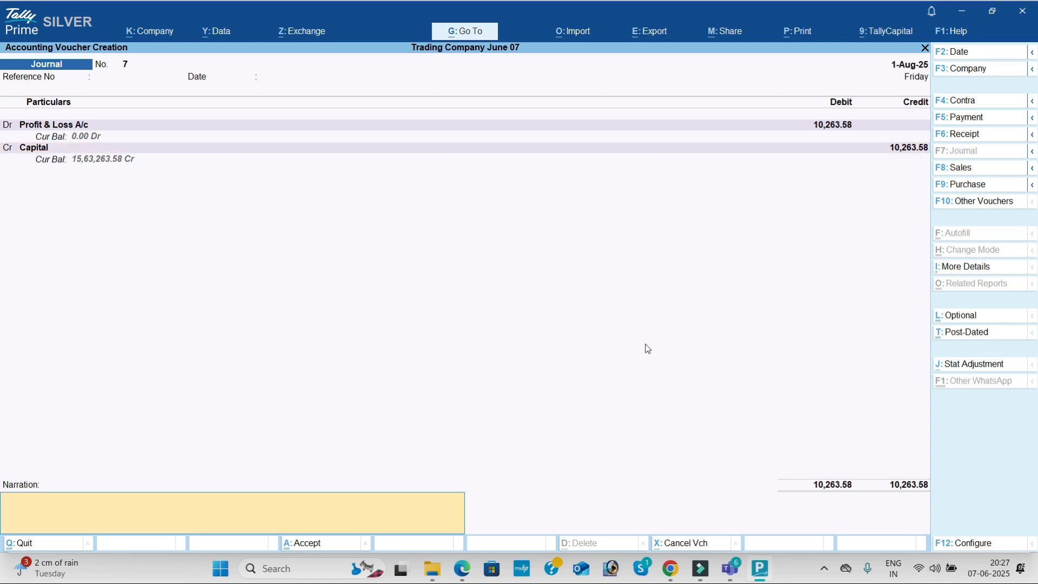
key(Return)
key(Return)
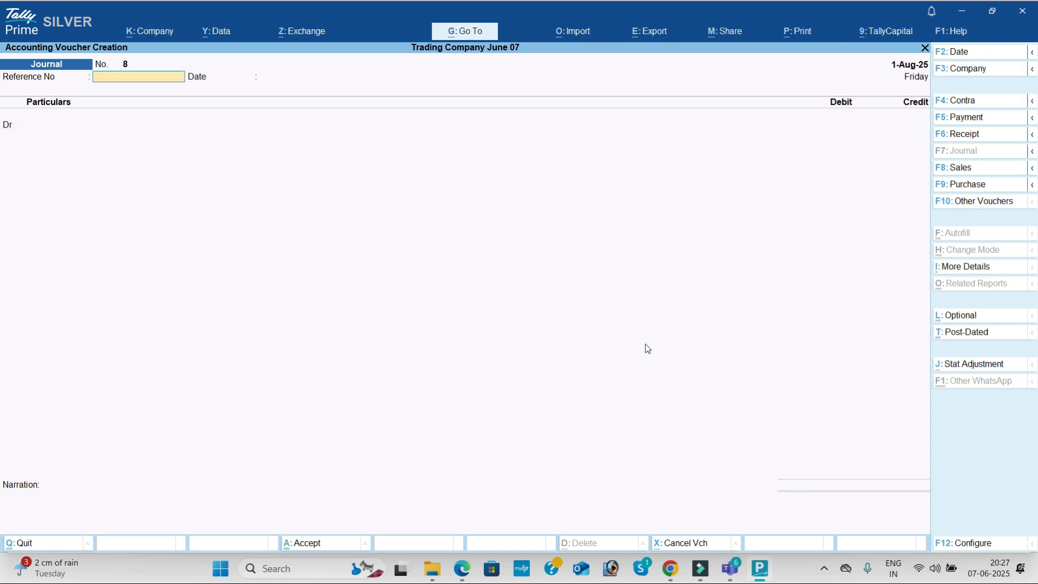
Step: Leave journal entry and review the Balance Sheet after the profit and drawings transfers
key(Escape)
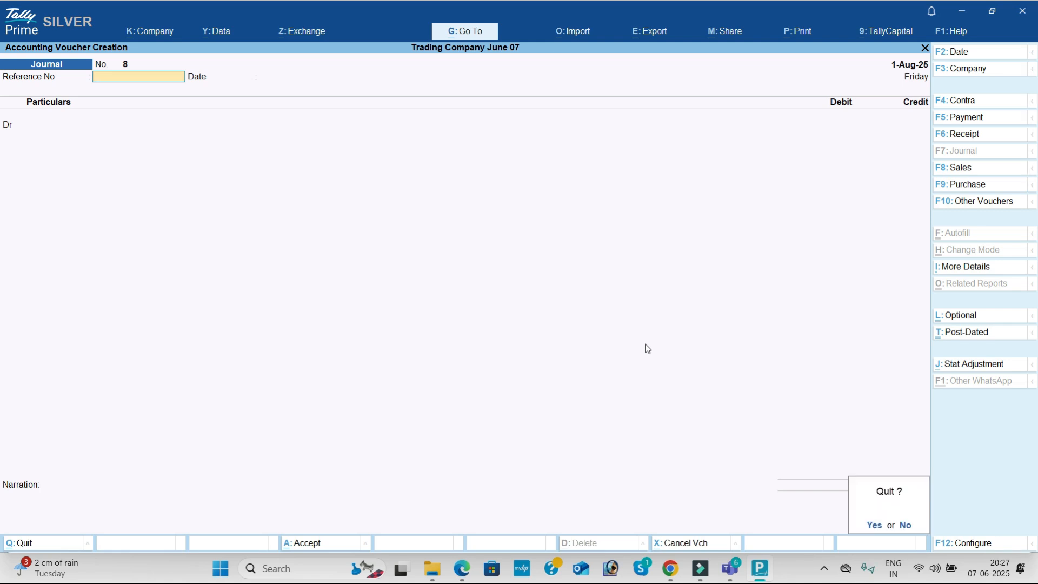
key(Return)
key(Down)
key(Down)
key(Down)
click(647, 345)
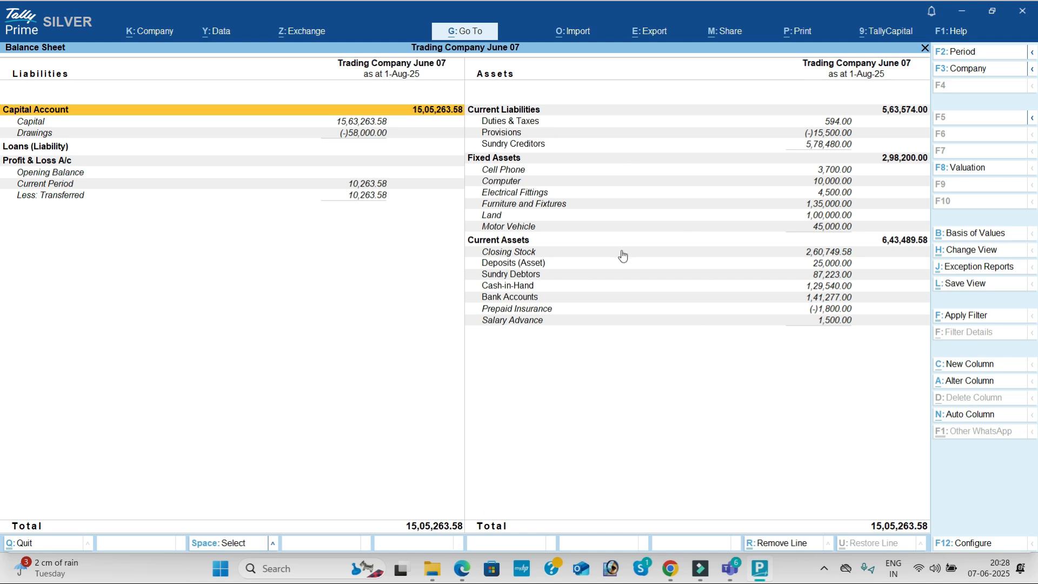
key(Escape)
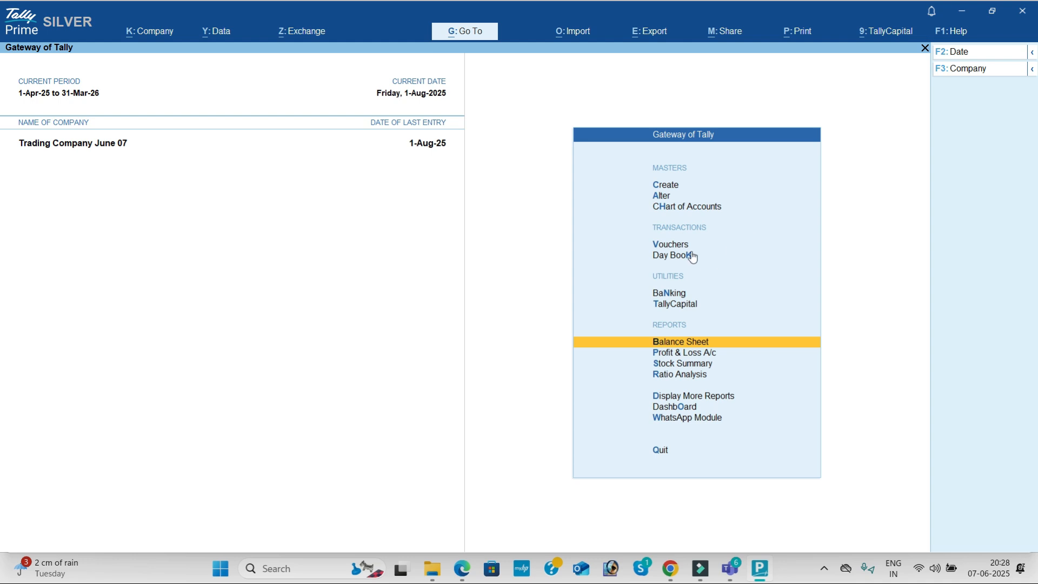
Step: Split Trading Company June 07 into two companies from 1-Apr-26, skipping data verification
click(221, 32)
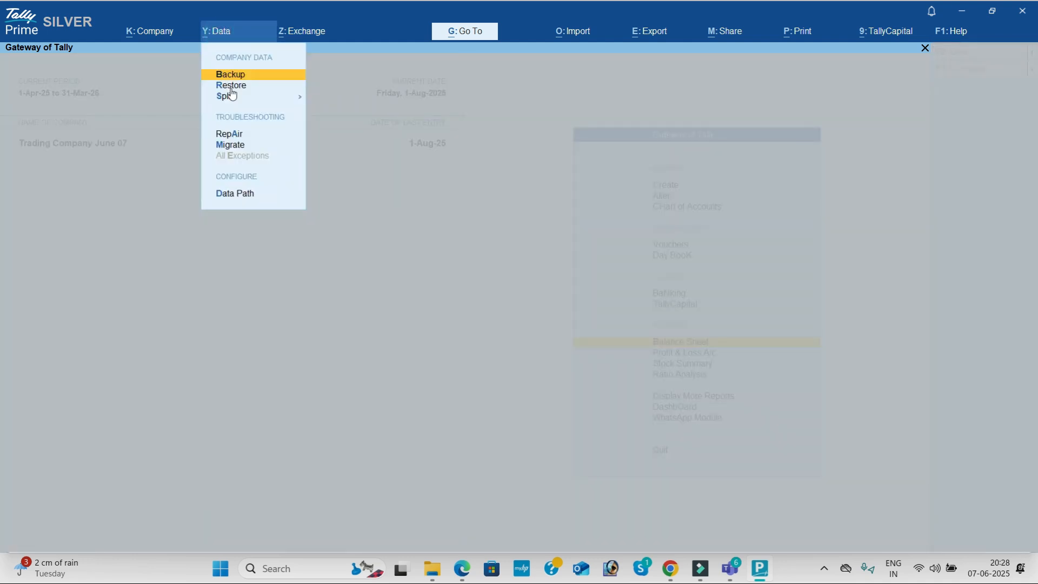
click(294, 98)
click(335, 122)
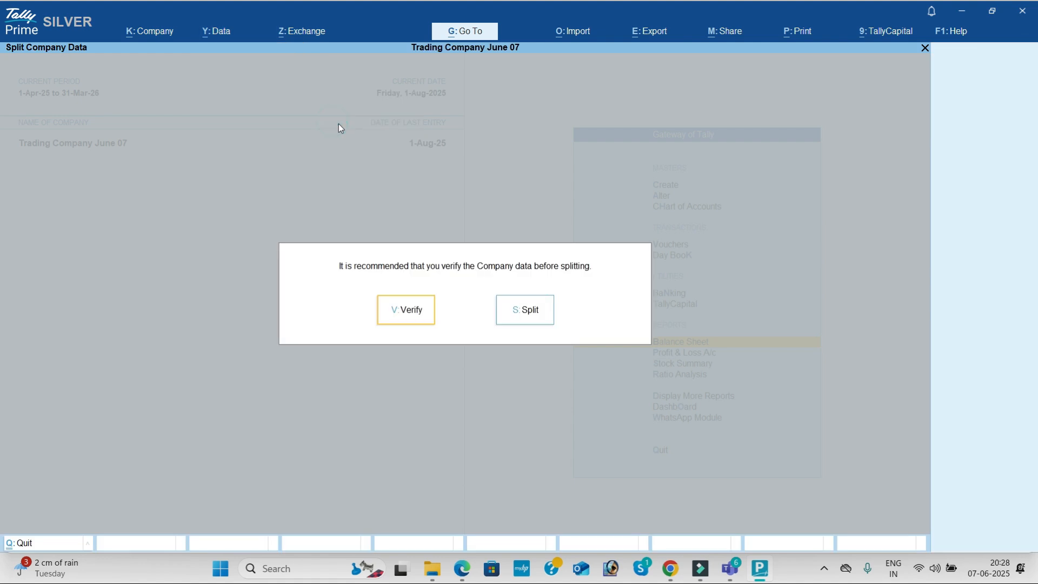
click(514, 310)
text(1-4-26)
key(Return)
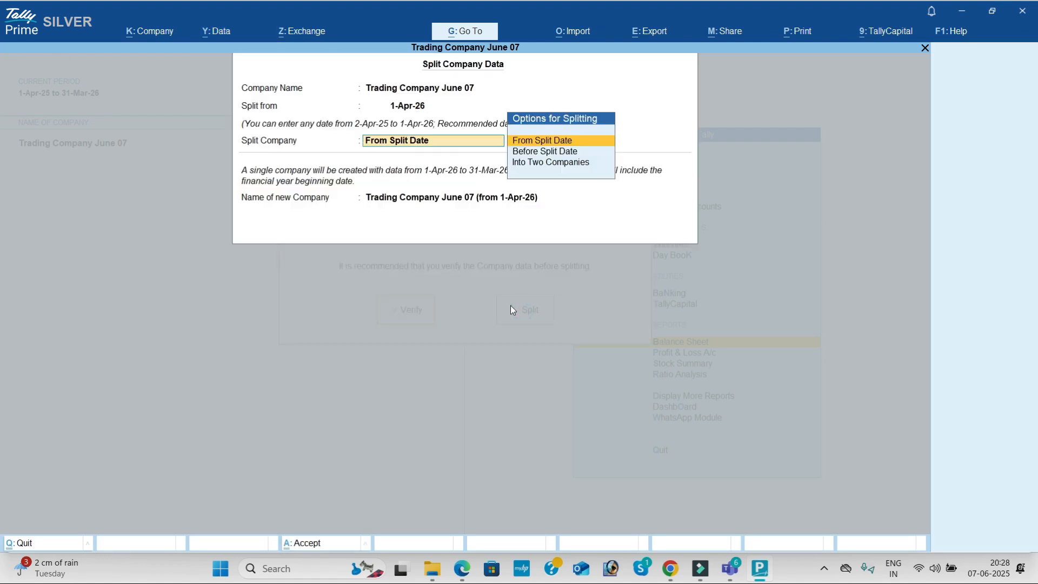
key(Down)
key(Down)
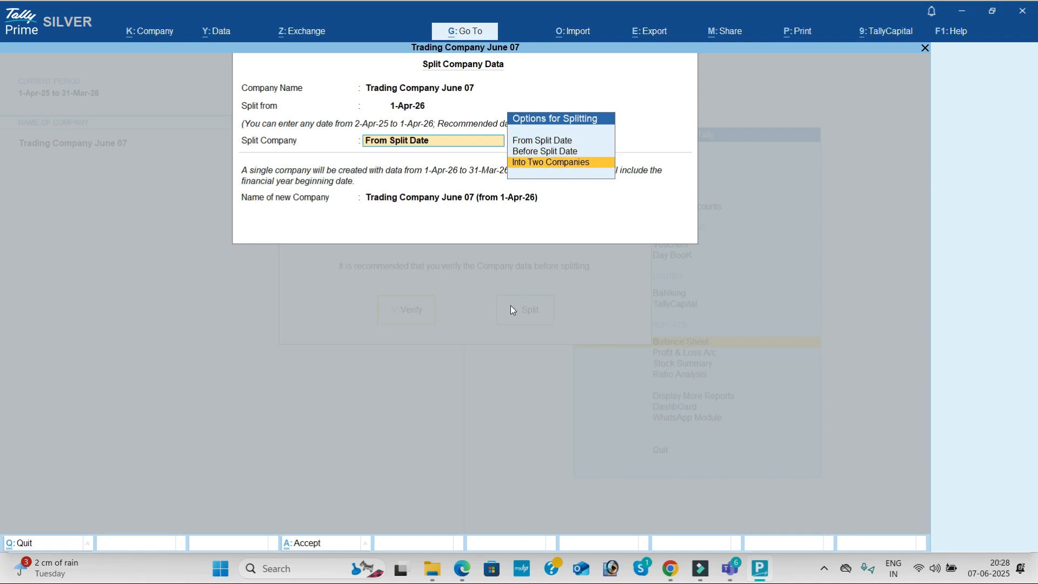
key(Return)
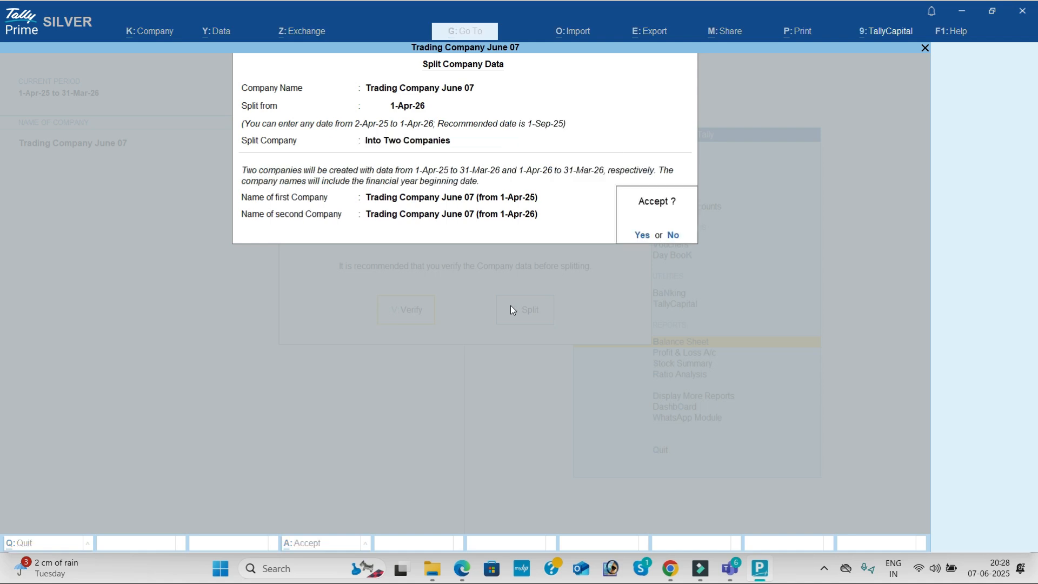
key(Return)
key(Return)
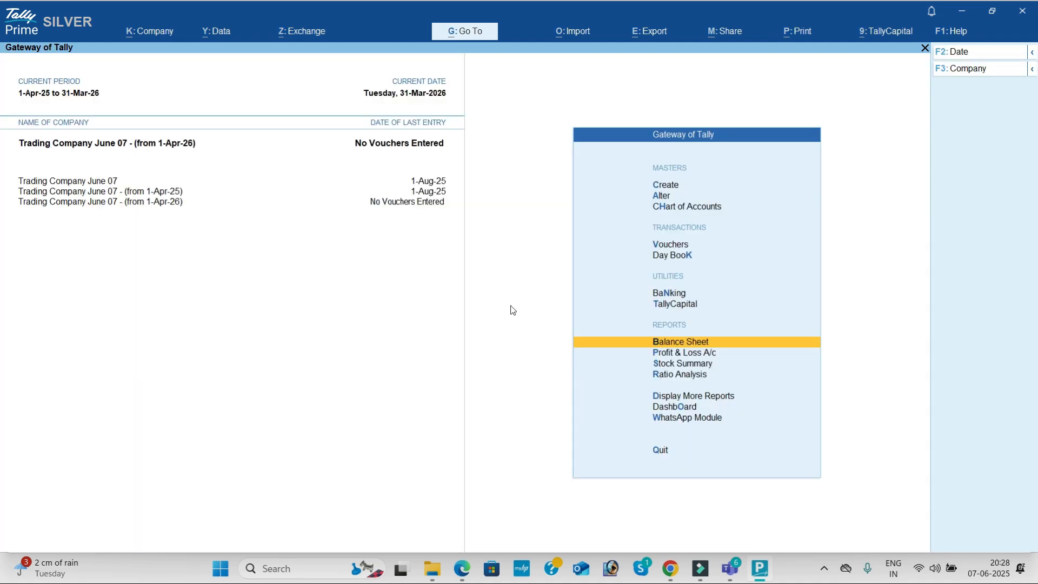
Step: Delete the split company Trading Company June 07 - (from 1-Apr-25)
click(163, 35)
key(a)
key(Up)
key(Return)
key(alt+d)
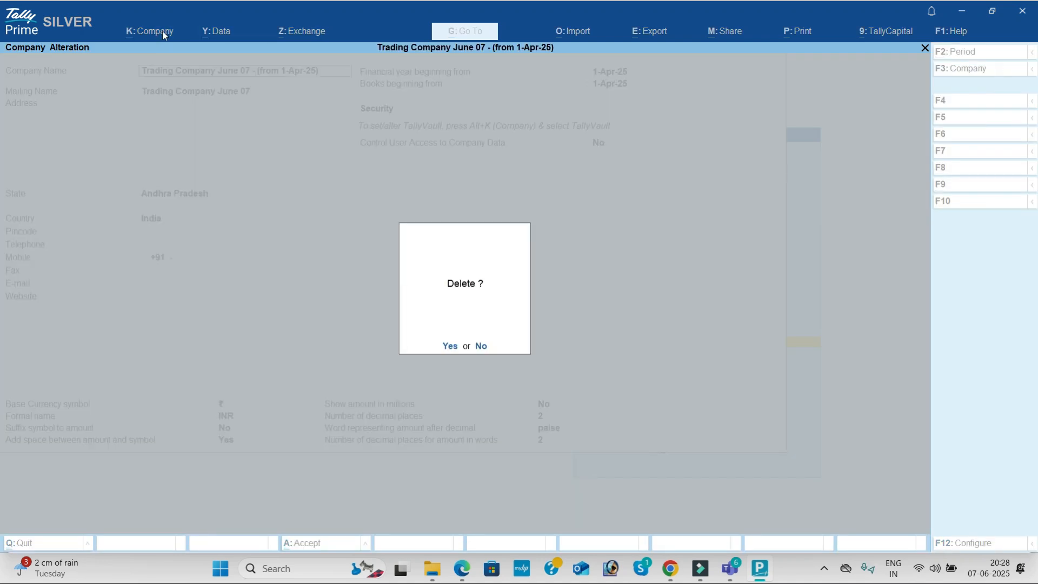
key(y)
key(y)
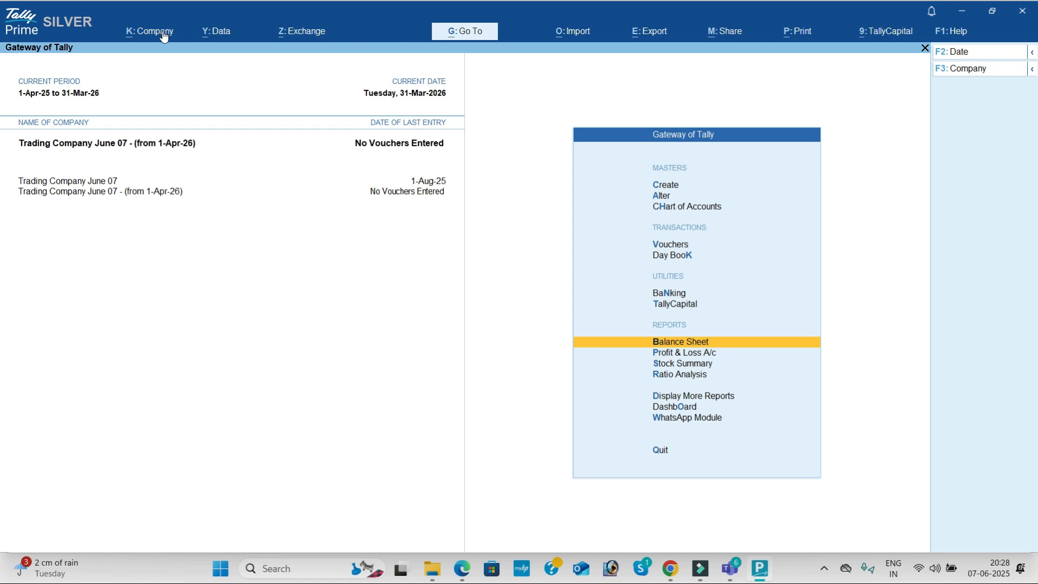
Step: Rename the original company Trading Company June 07 as Trading Company June 07 (25-26)
click(164, 36)
key(a)
key(Up)
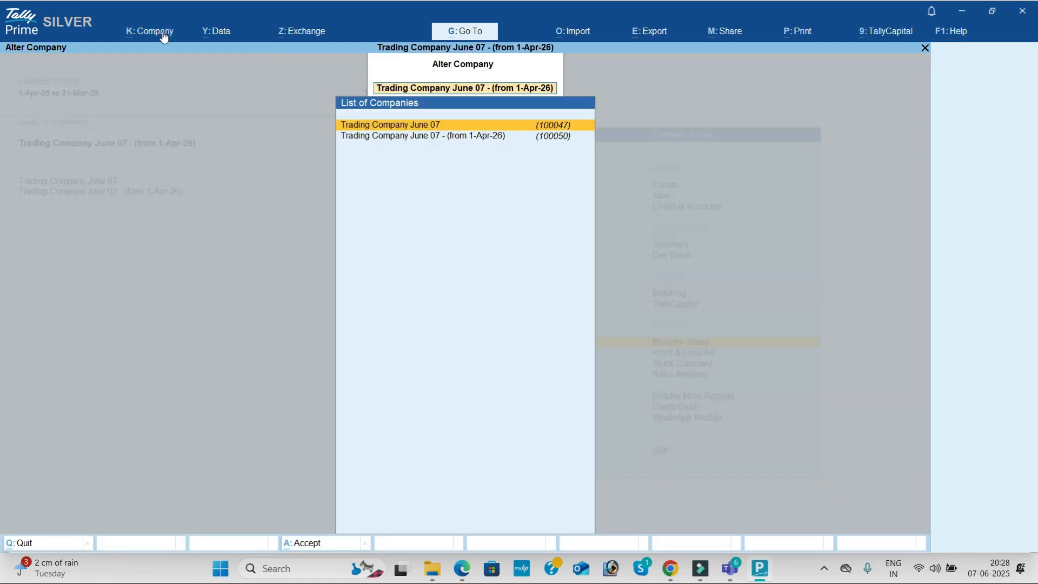
key(Return)
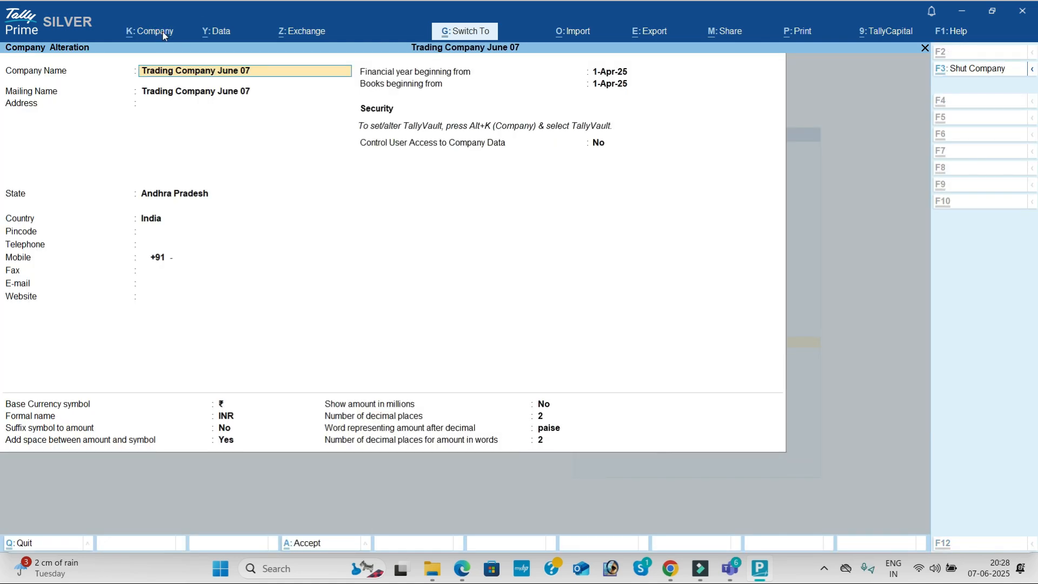
text((25-26)
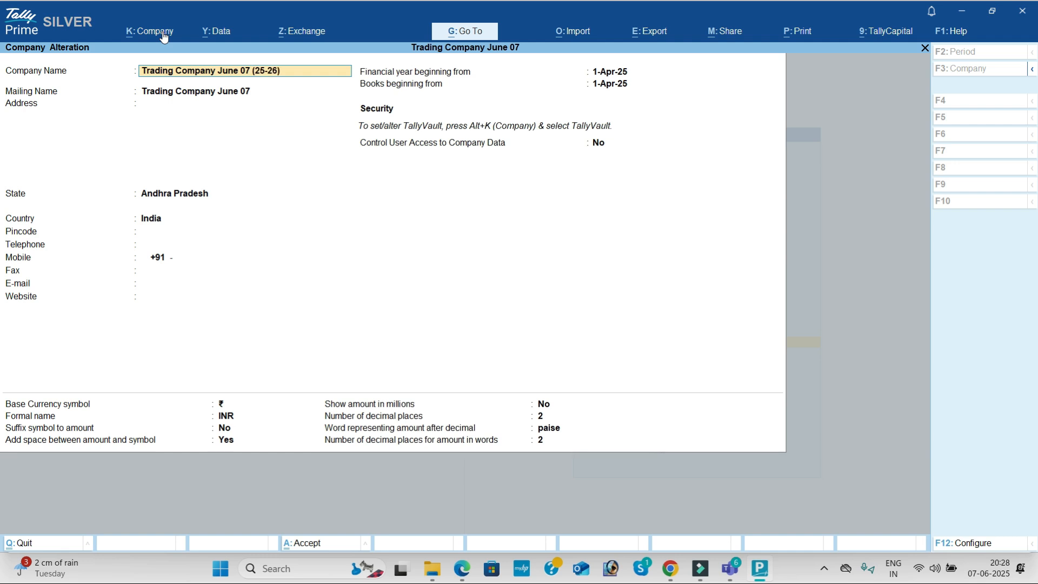
key(Return)
key(ctrl+a)
Step: Rename the split company starting 1-Apr-26 as Trading Company June 07 (26-27)
key(Down)
key(Return)
key(ctrl)
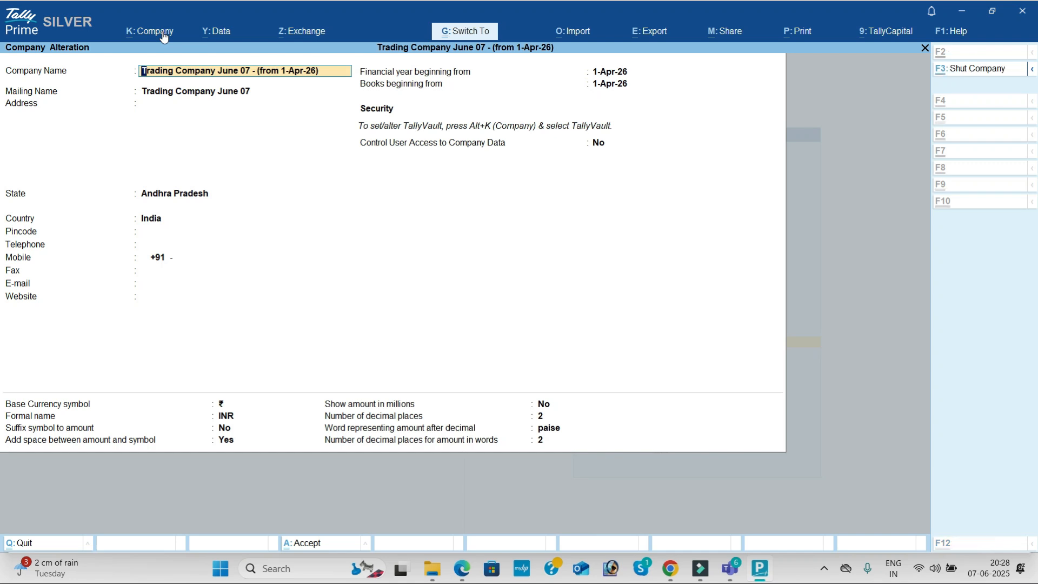
key(BackSpace)
key(BackSpace)
key(BackSpace)
key(BackSpace)
key(BackSpace)
key(BackSpace)
key(BackSpace)
key(BackSpace)
key(BackSpace)
key(BackSpace)
key(BackSpace)
key(BackSpace)
key(BackSpace)
key(BackSpace)
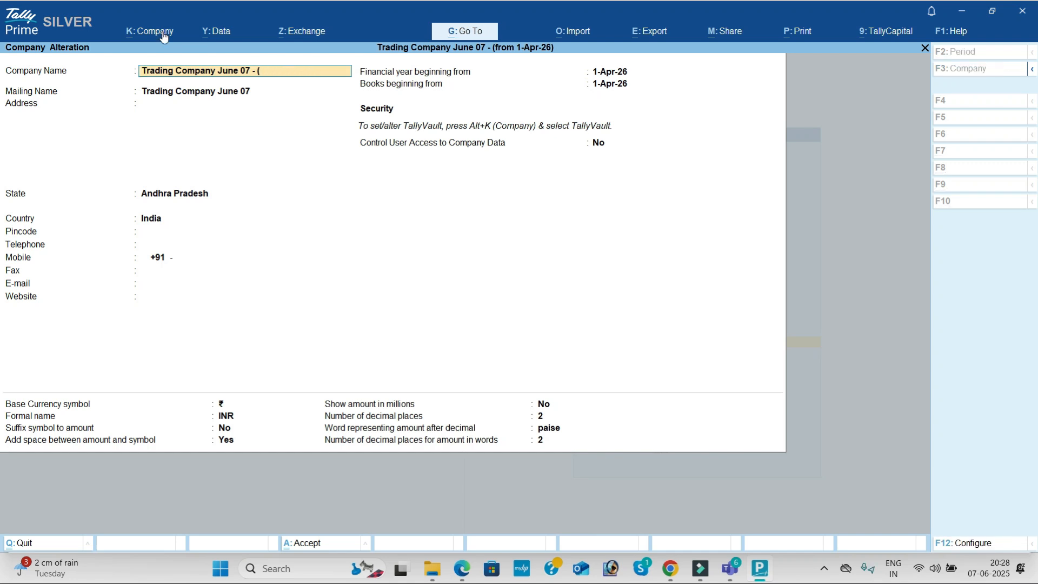
text(26-27))
key(Return)
key(ctrl+a)
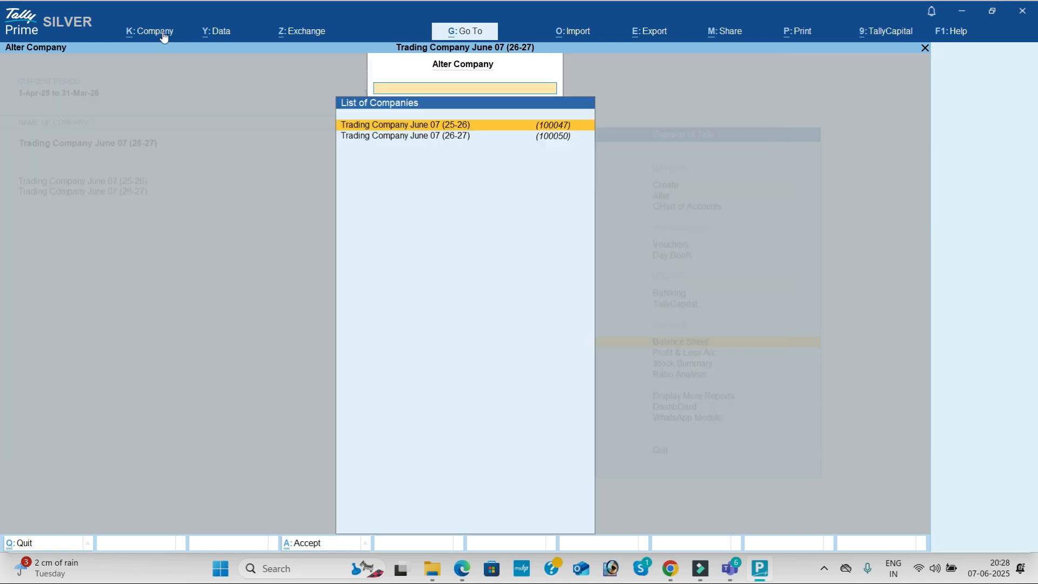
key(Escape)
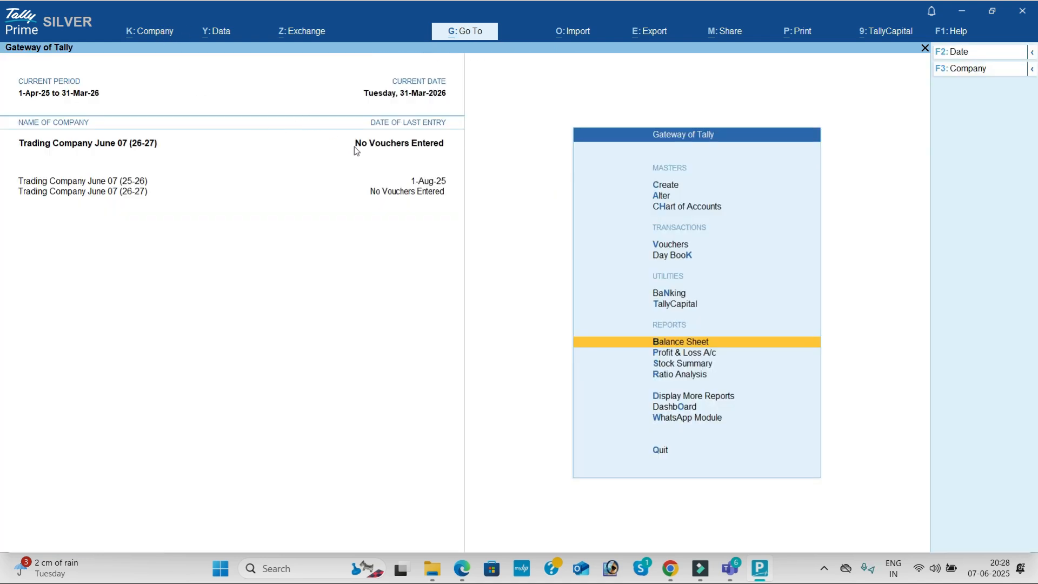
Step: Review the detailed Balance Sheet of Trading Company June 07 (26-27) for the carried-forward balances
key(Return)
key(alt+F5)
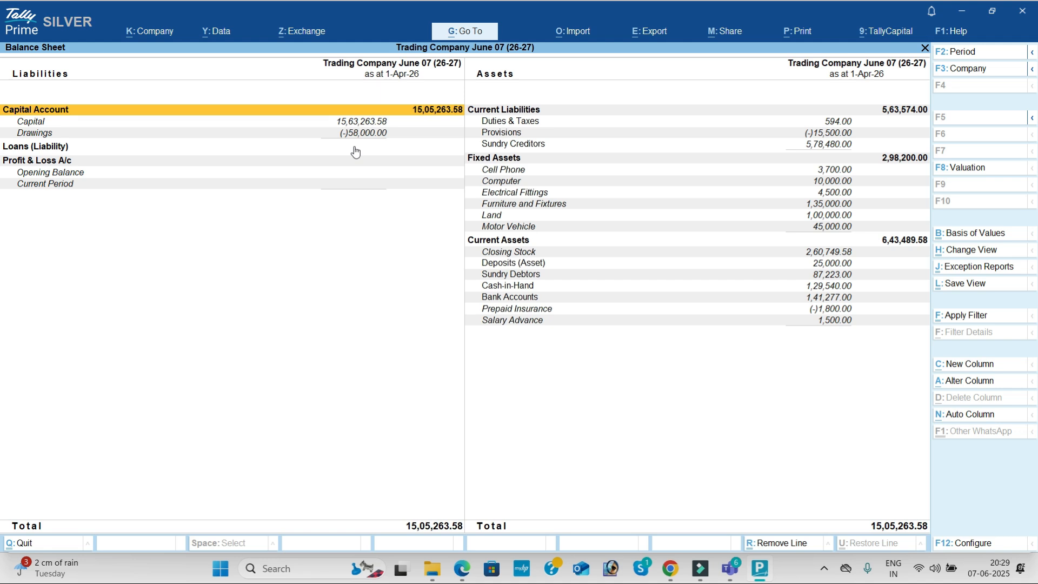
key(Escape)
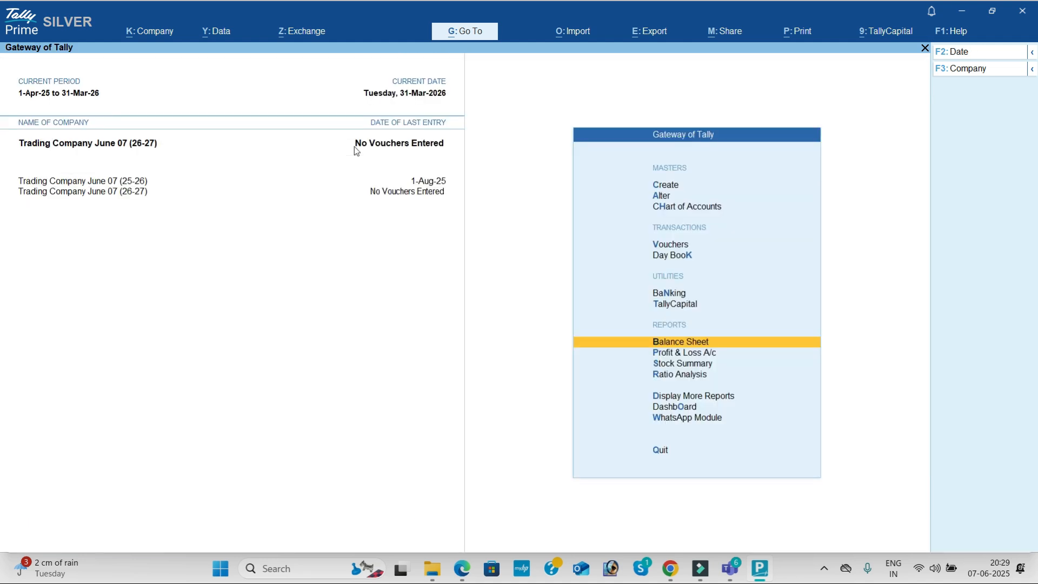
Step: Zero the opening balances of all ledgers in the 26-27 company with multi-ledger alteration and save
key(Up)
key(Up)
key(Up)
key(Up)
key(Up)
key(Return)
key(Down)
key(Up)
key(Return)
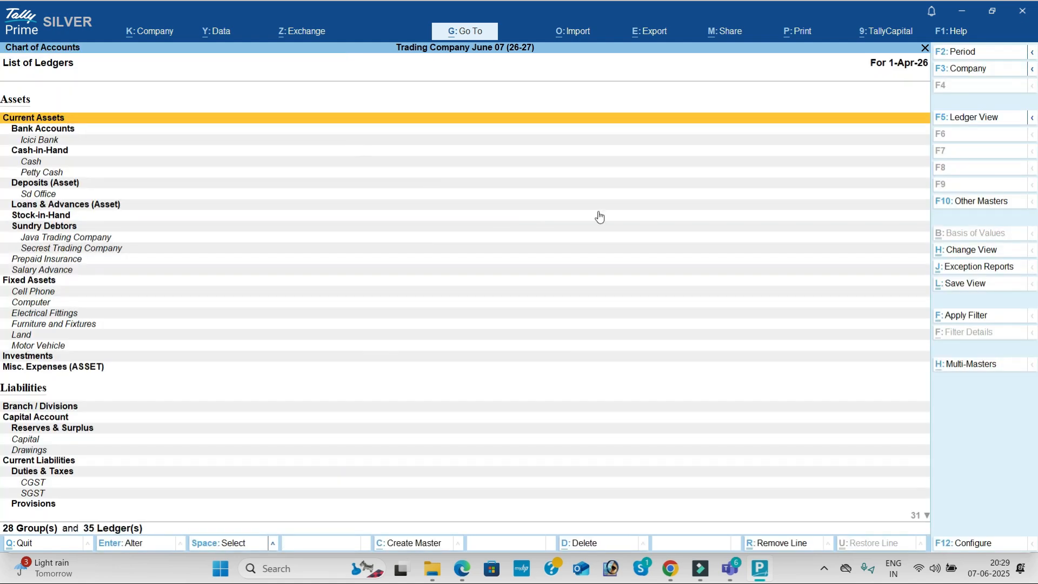
click(972, 368)
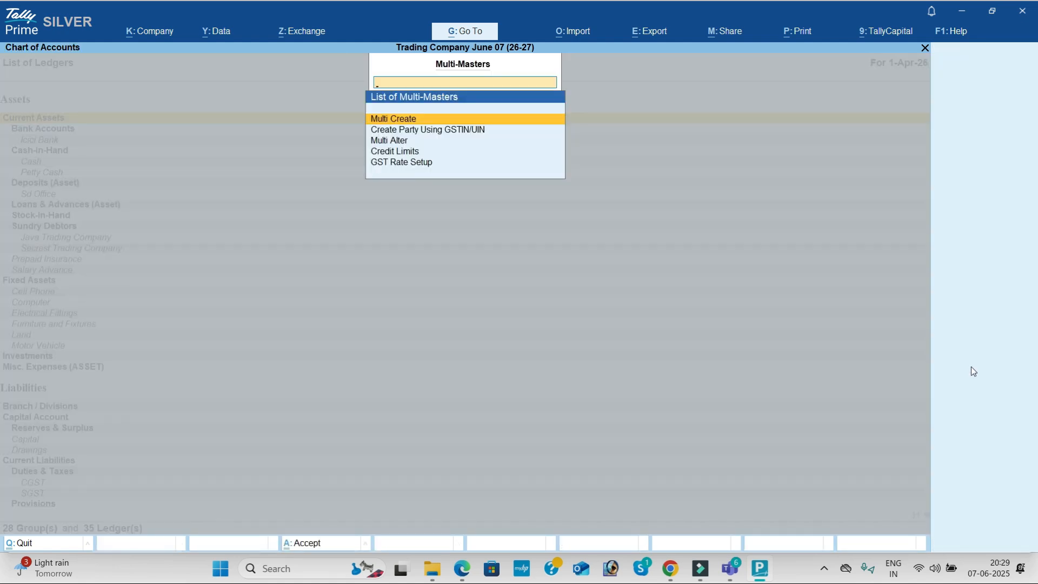
key(Down)
key(Down)
key(Return)
key(Return)
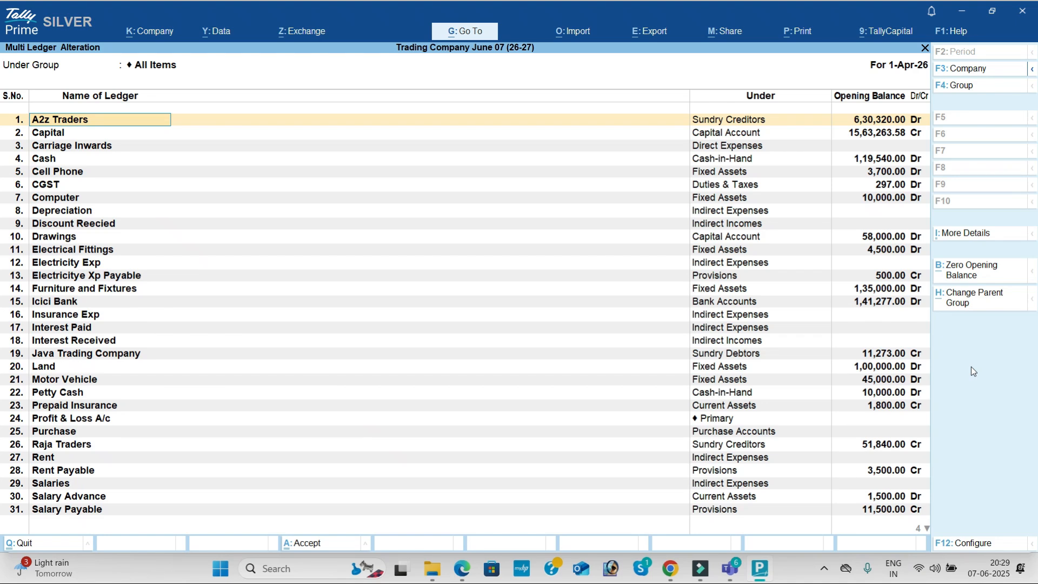
click(956, 273)
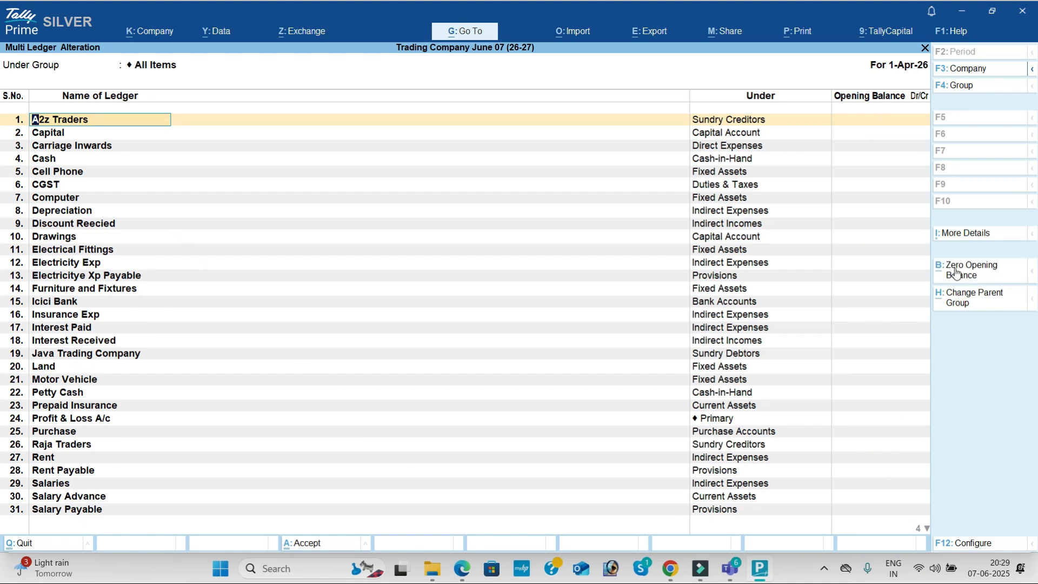
key(ctrl+a)
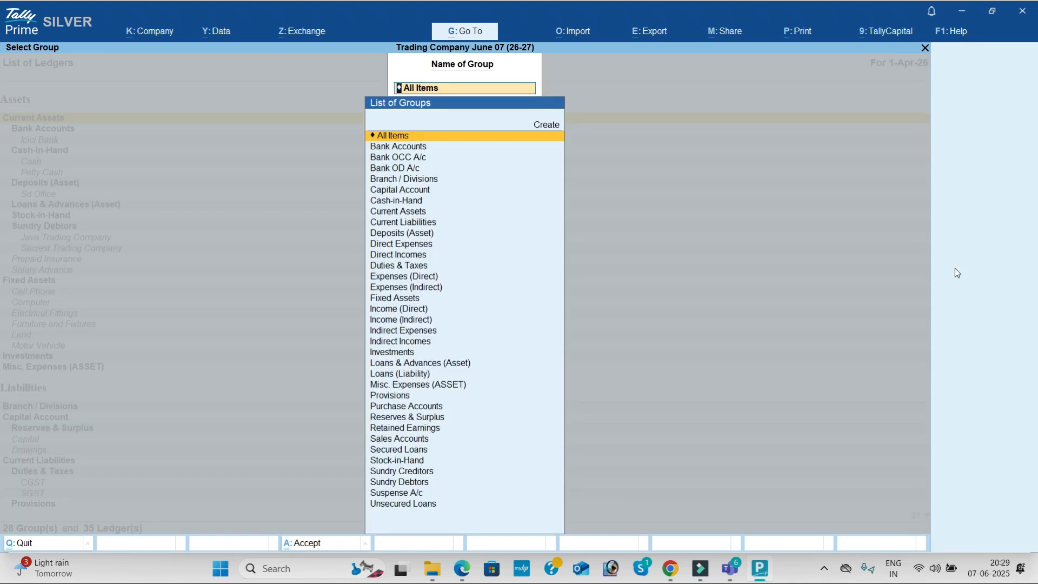
key(Escape)
key(Escape)
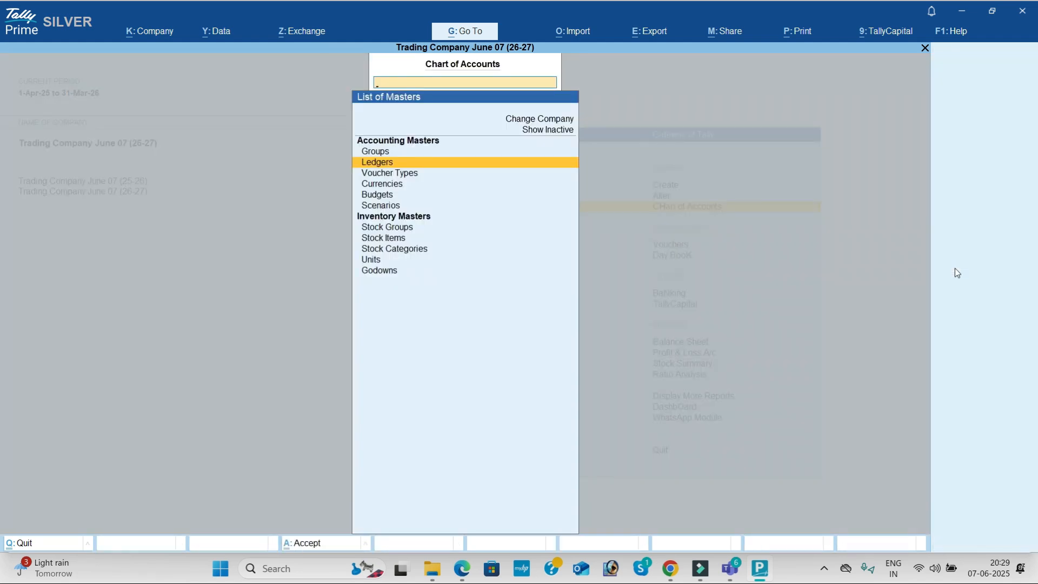
Step: Zero the opening balances of all stock items in the 26-27 company with multi-stock-item alteration and save
key(Down)
key(Down)
key(Down)
key(Down)
key(Down)
key(Down)
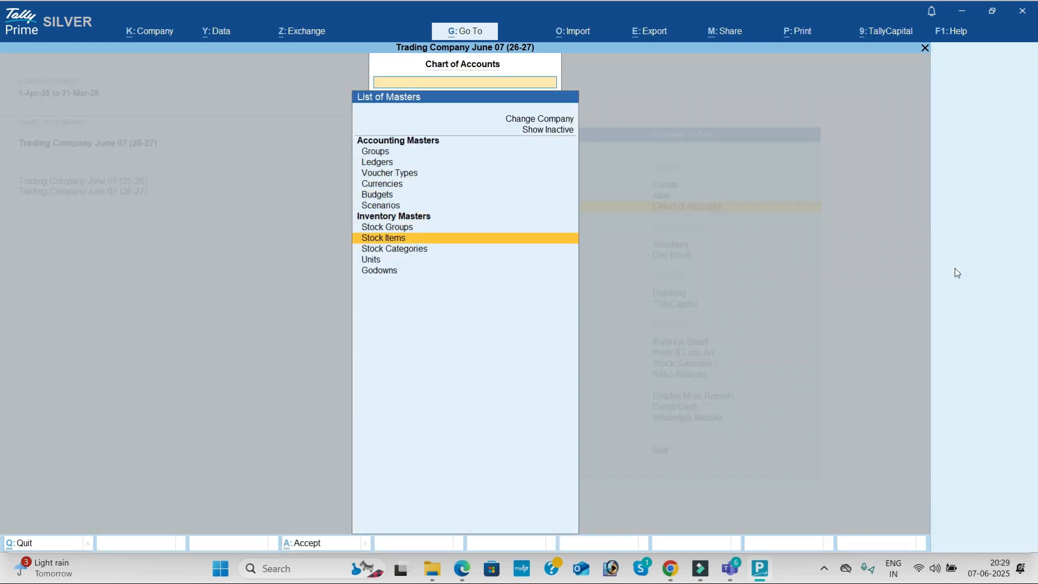
key(Return)
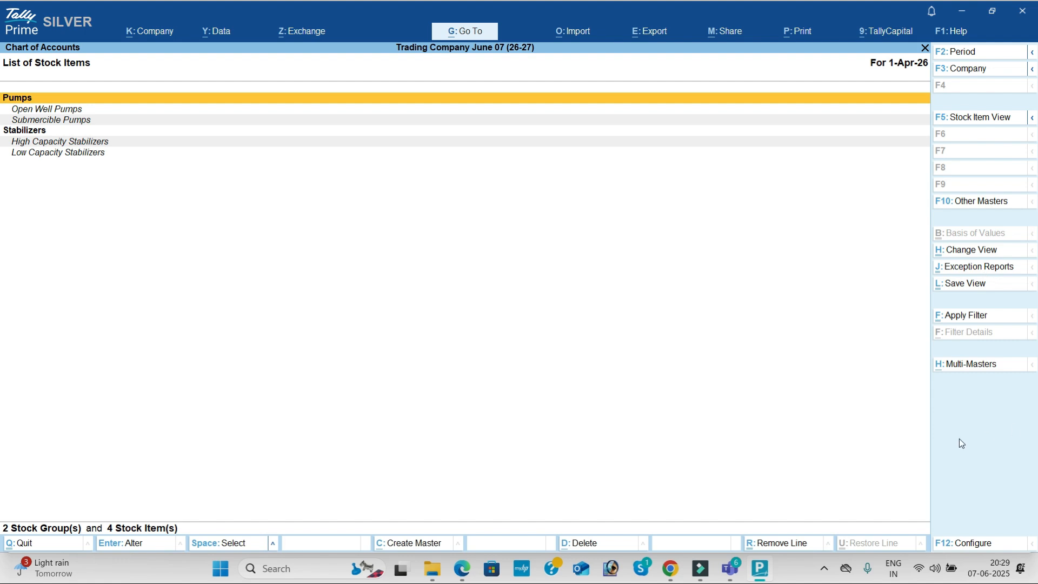
click(986, 372)
key(Down)
key(Return)
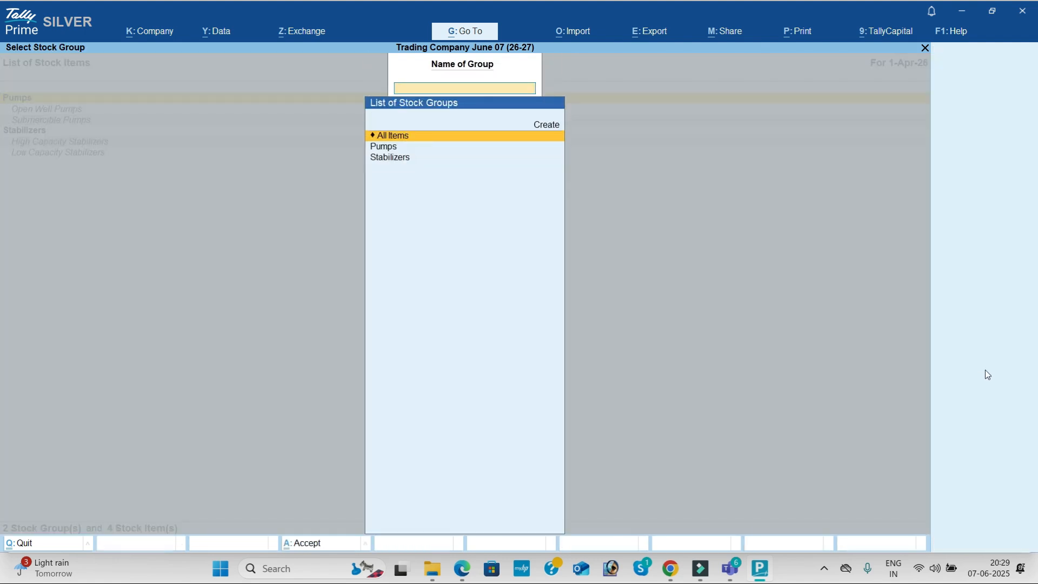
key(Return)
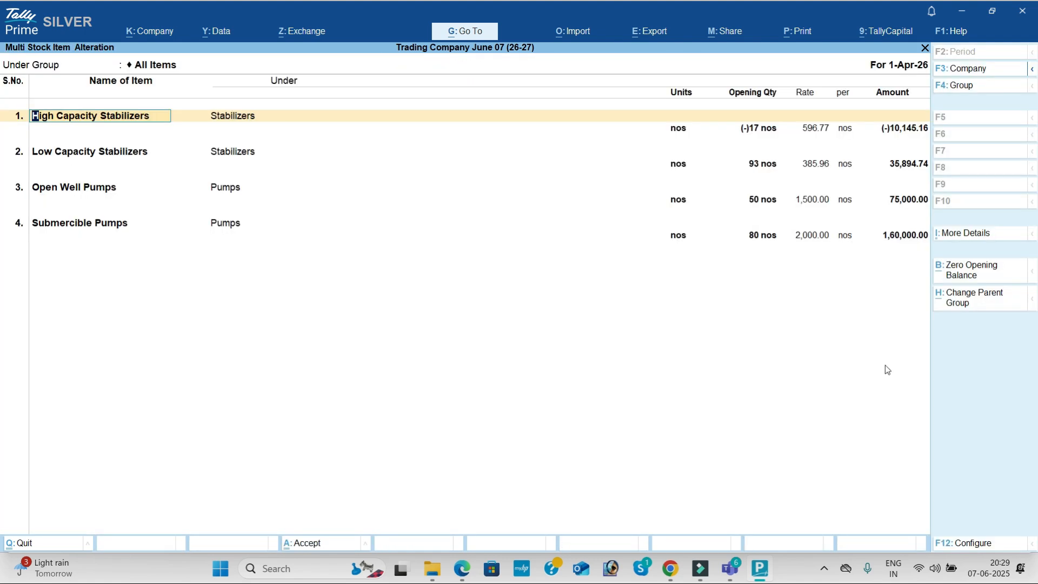
click(952, 270)
key(ctrl+a)
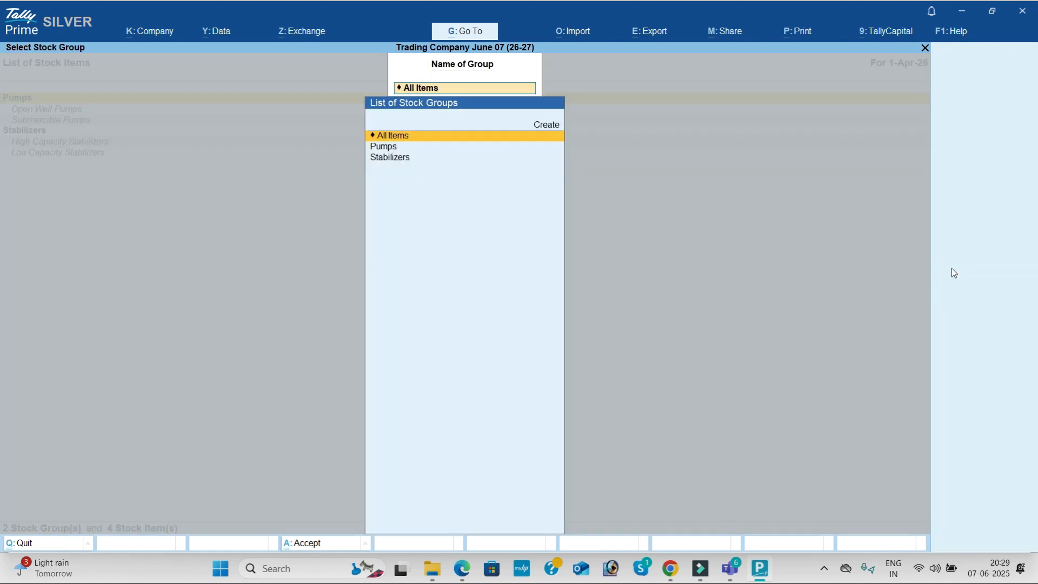
key(Escape)
key(Escape)
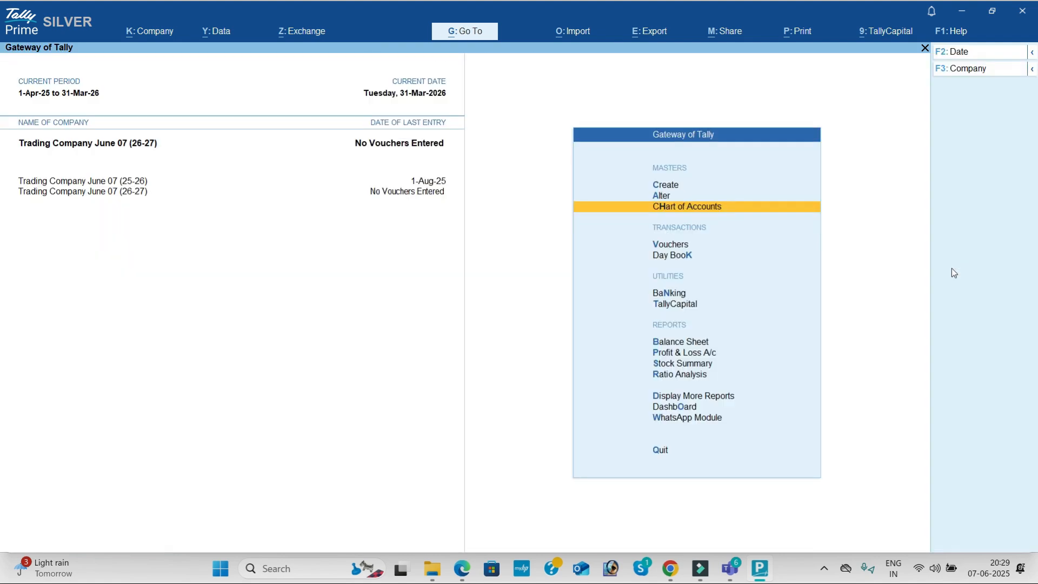
Step: Review the detailed Profit & Loss A/c of Trading Company June 07 (26-27) for any remaining opening figures
key(Down)
key(Down)
key(Down)
key(Down)
key(Down)
key(Down)
key(Return)
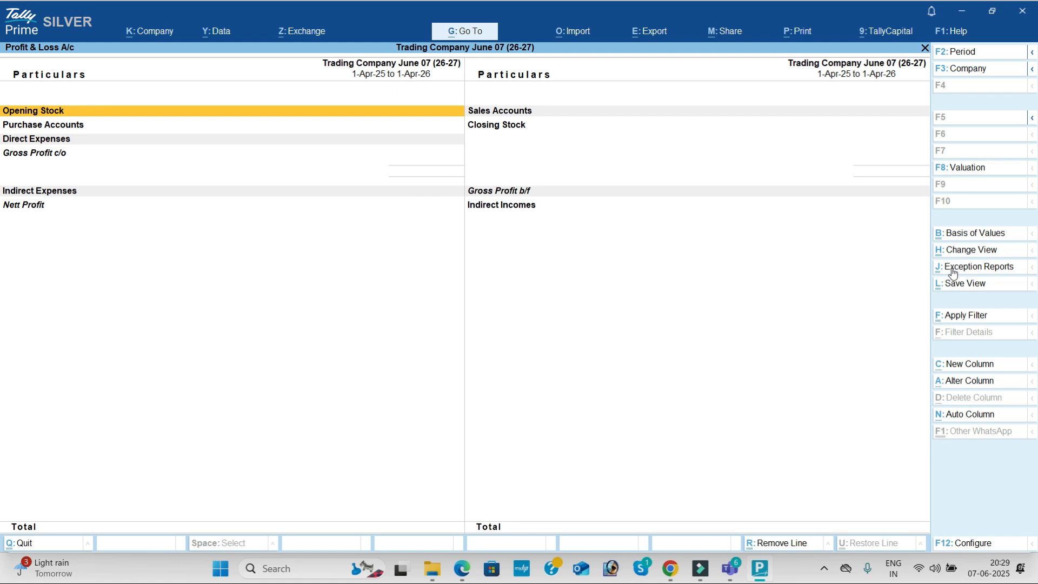
key(alt+F5)
key(Escape)
Step: Review the detailed Balance Sheet of the 26-27 company for any remaining ledger or stock balances
key(Up)
key(Return)
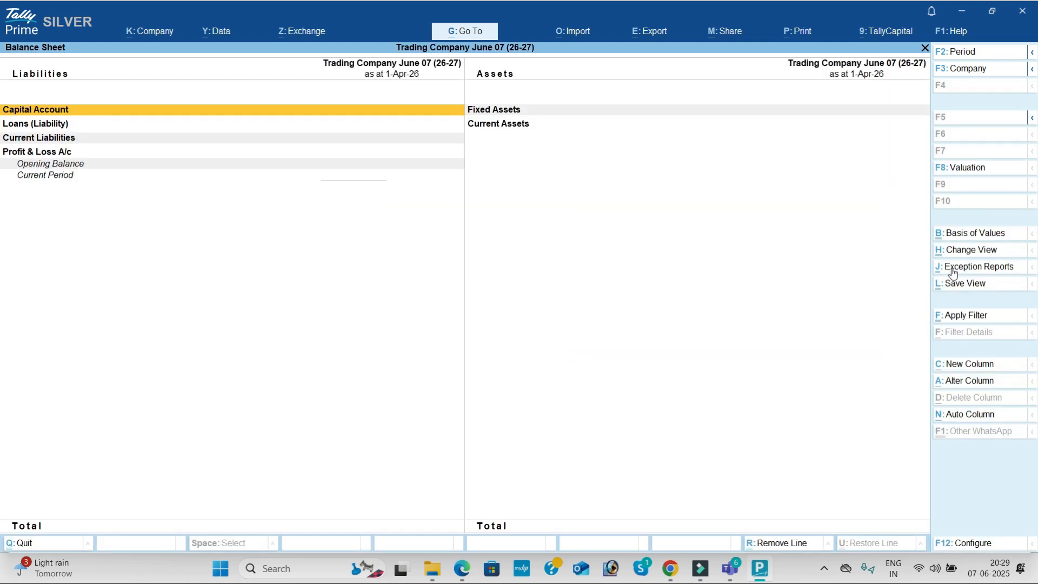
key(alt+F5)
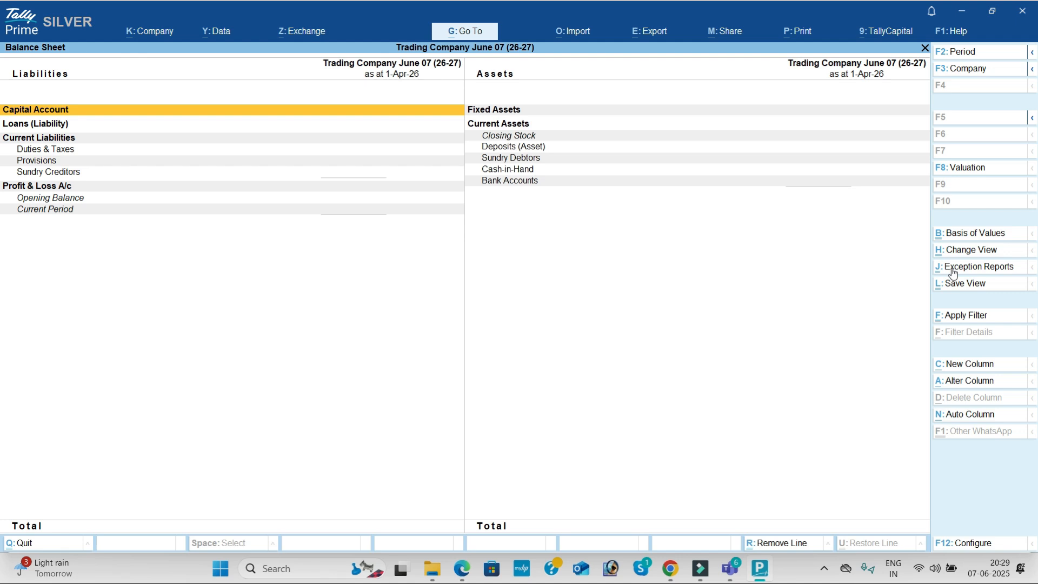
key(Escape)
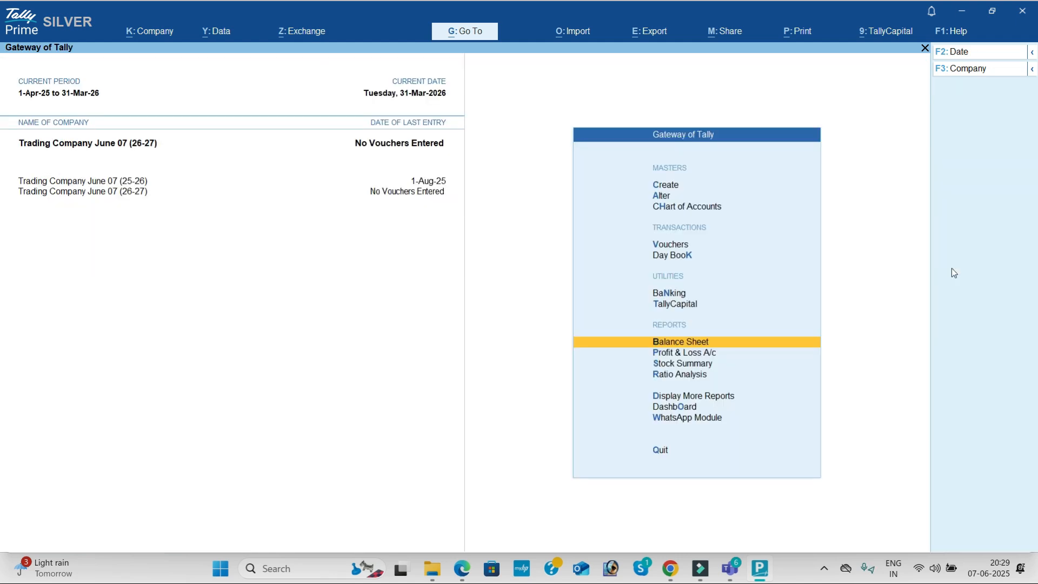
key(alt+Tab)
key(Tab)
key(Tab)
key(Tab)
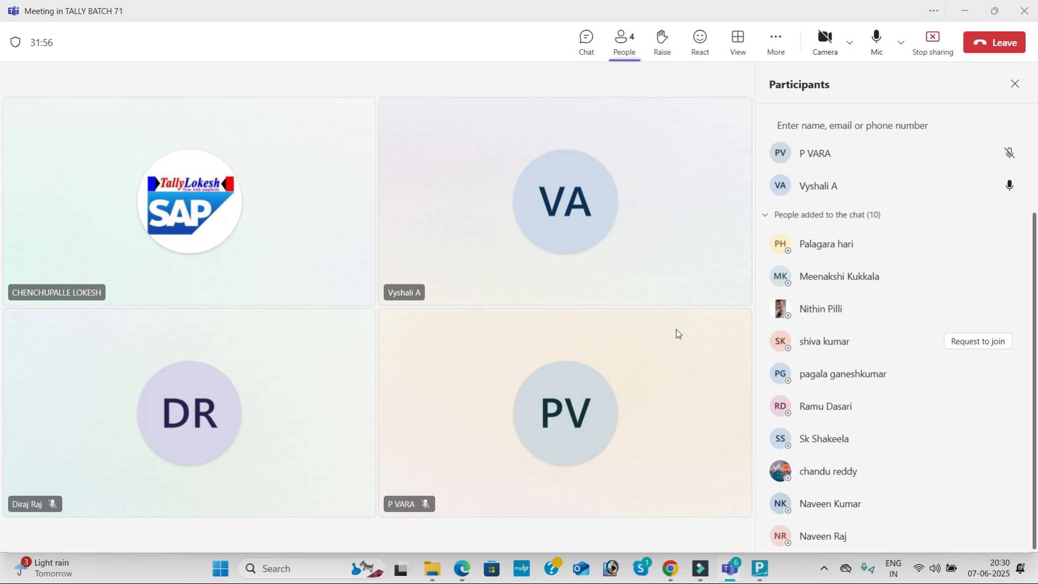
click(1009, 48)
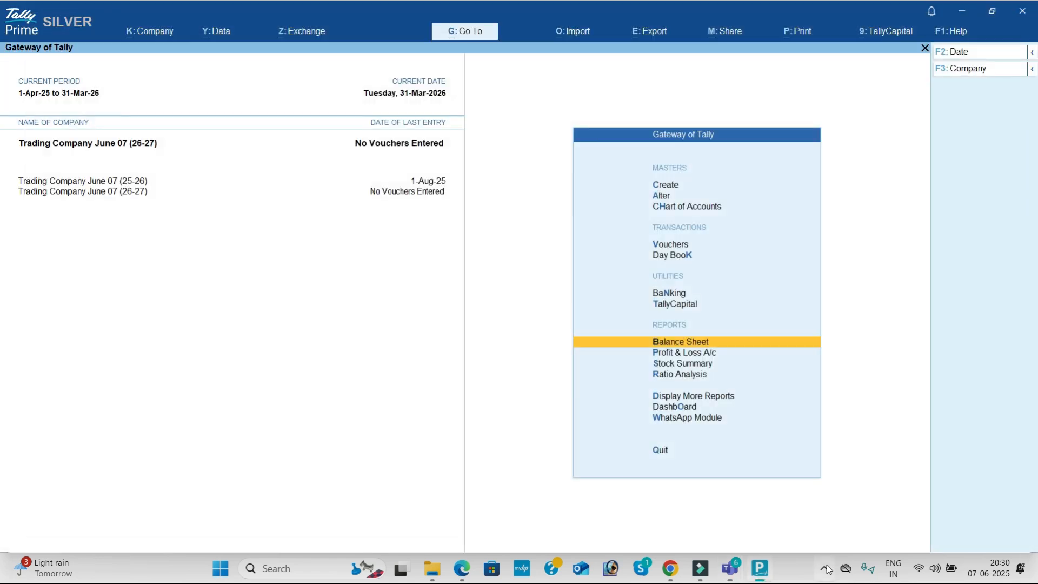
click(824, 569)
click(878, 502)
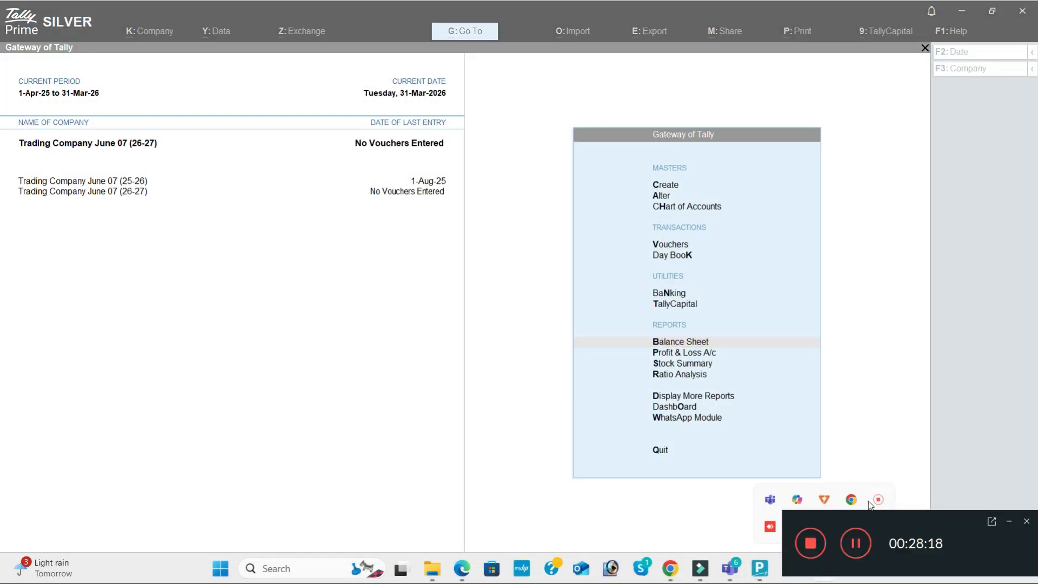